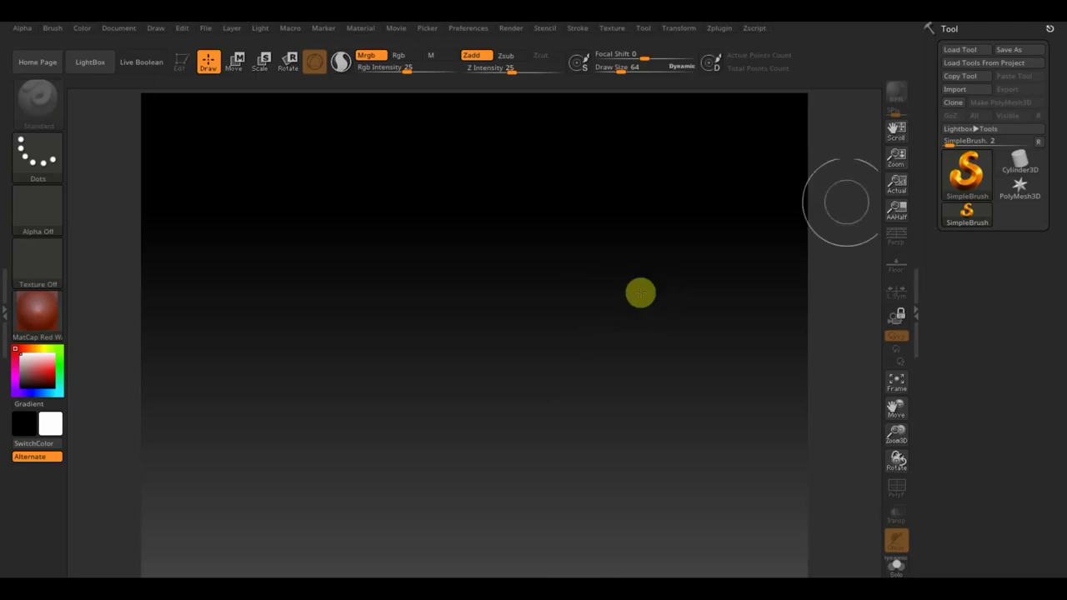
- Draw a Sphere3D primitive at the canvas centre, replacing a first Cube3D try, and enter Edit mode
left_click(974, 189)
left_click(479, 239)
left_click_drag(484, 289, 470, 312)
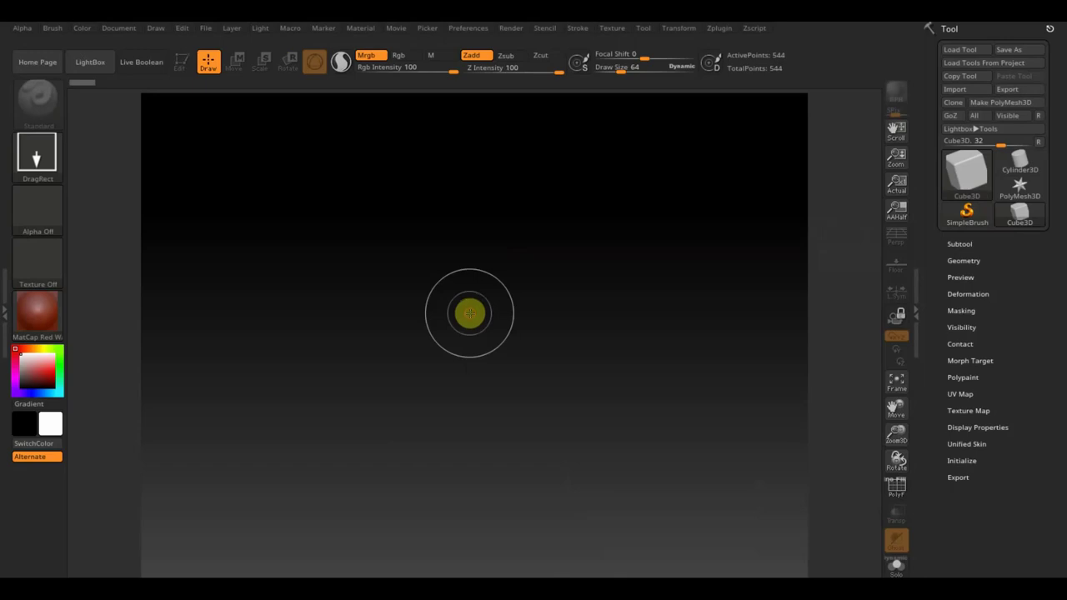
left_click(967, 179)
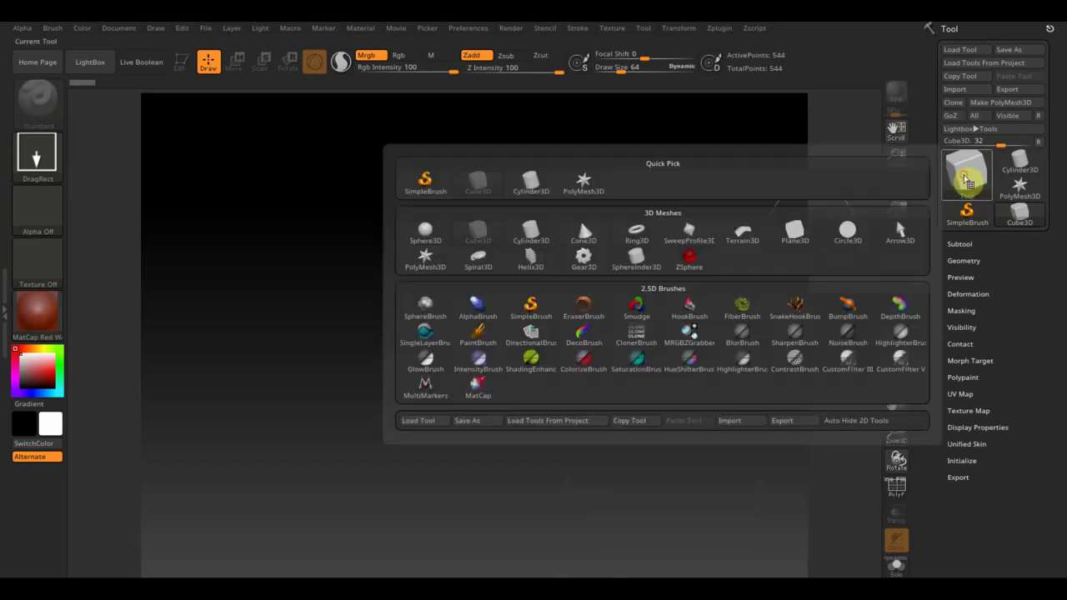
left_click(452, 239)
left_click_drag(493, 281, 486, 409)
left_click(179, 61)
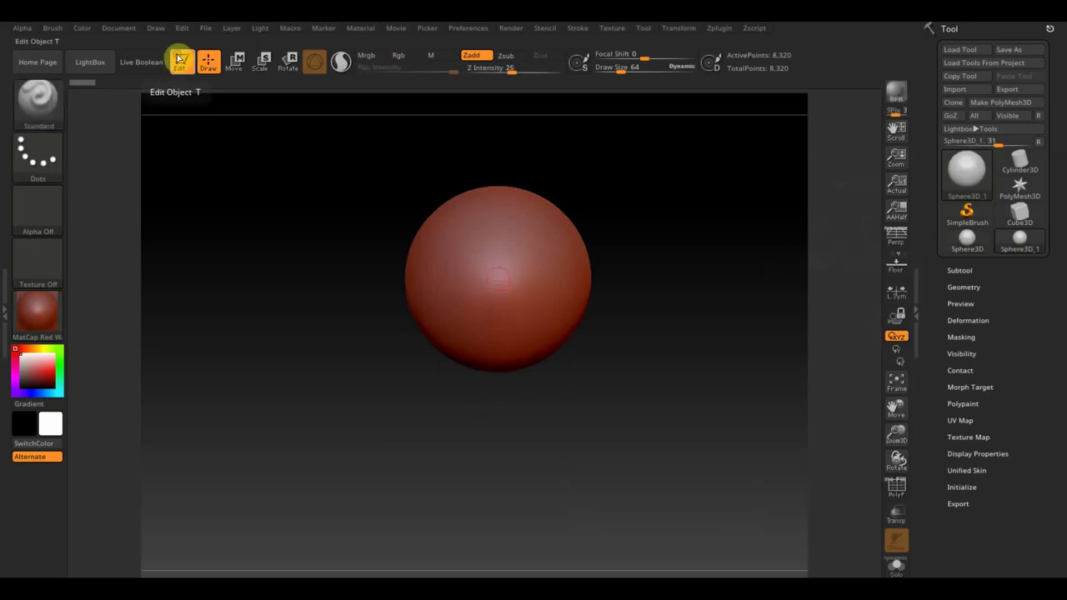
- Convert the sphere to PolyMesh3D, DynaMesh it at resolution 128, and turn on the floor
left_click(997, 102)
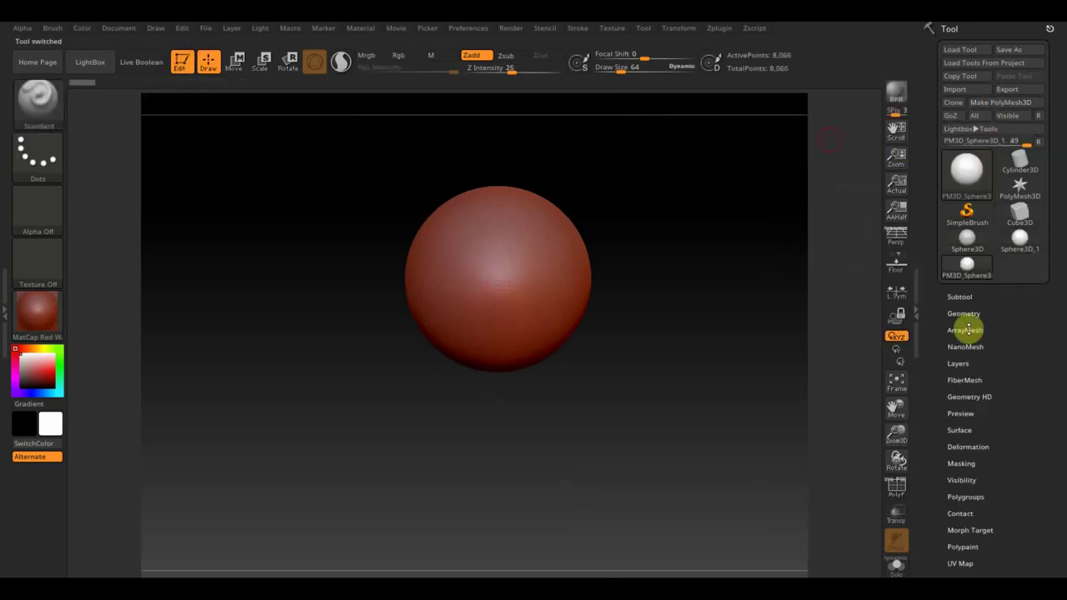
left_click(970, 314)
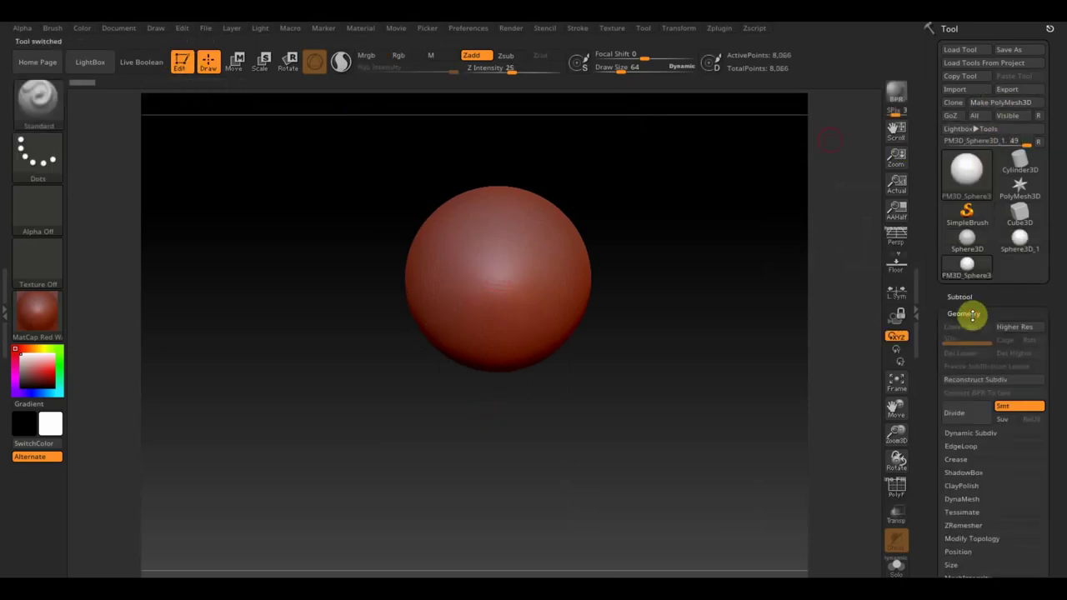
left_click(971, 500)
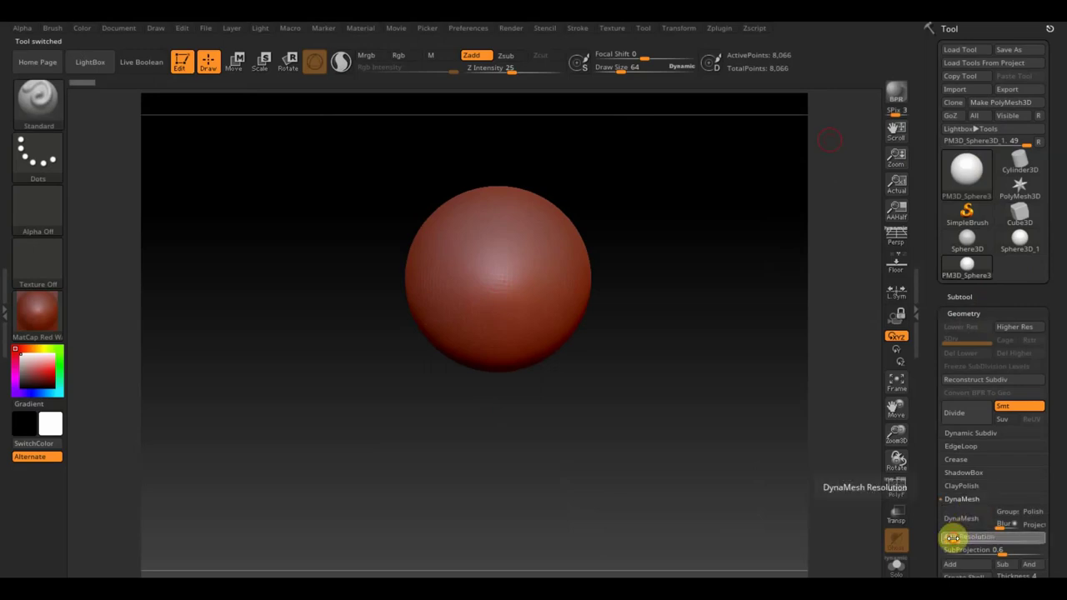
type("800")
key("Return")
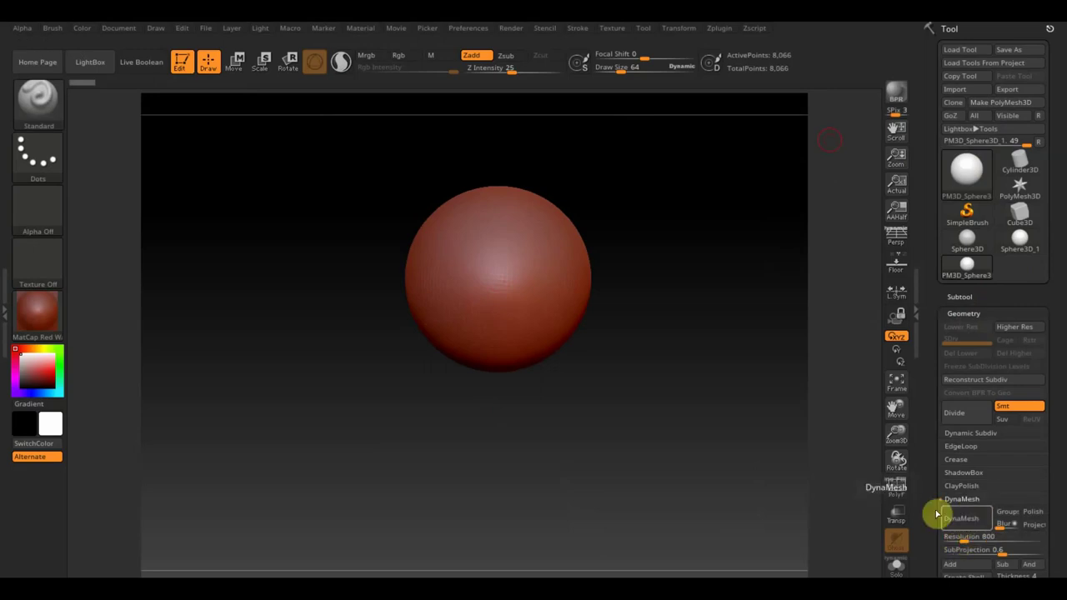
left_click(961, 518)
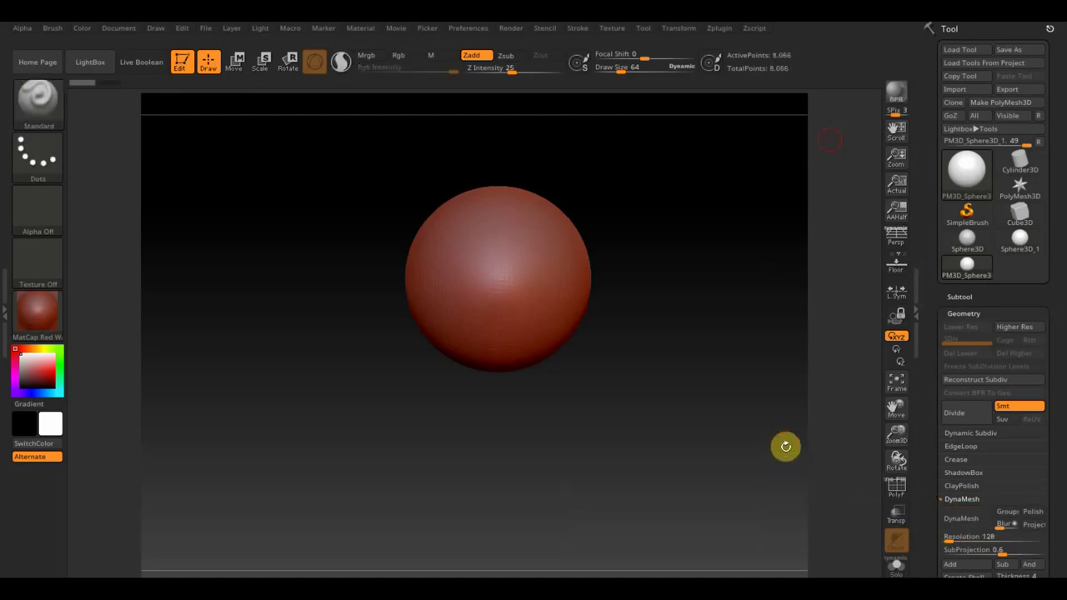
left_click(898, 265)
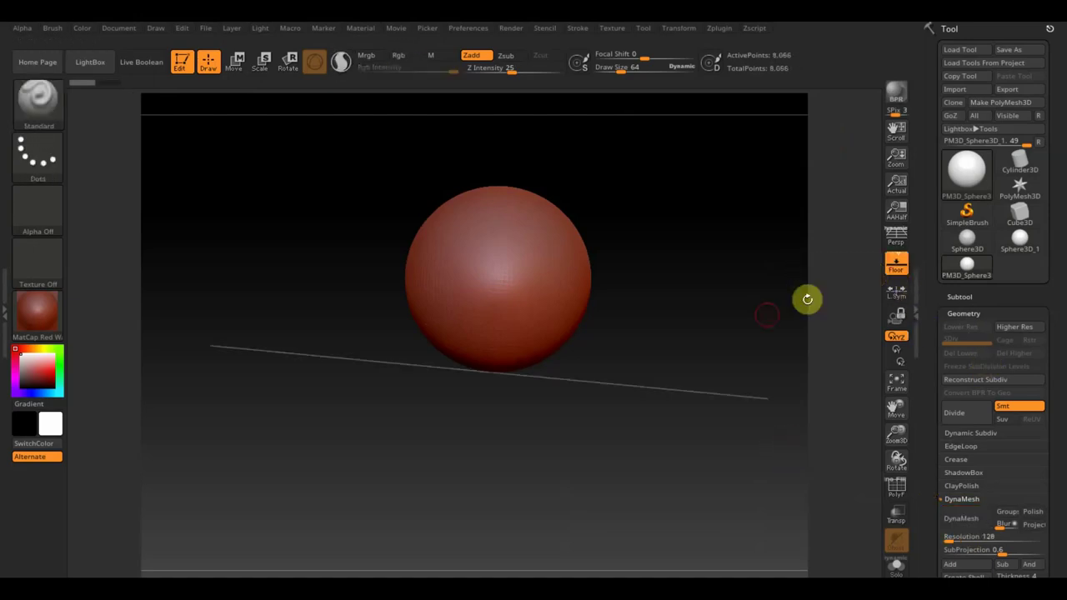
- Scale the sphere down to a small ball and re-DynaMesh it to 1,576 points
left_click_drag(766, 315, 700, 280)
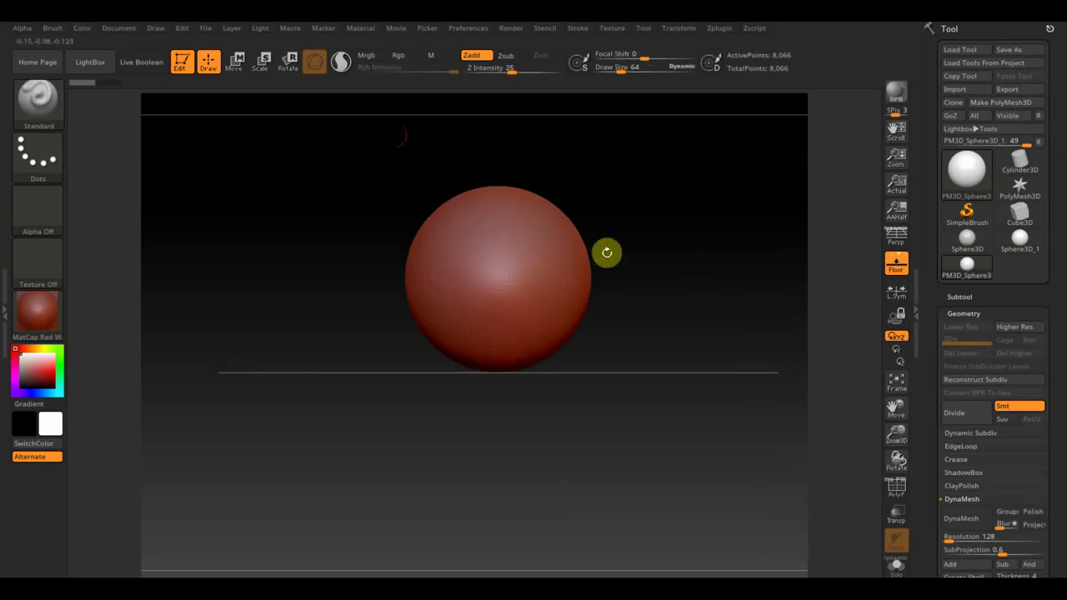
left_click(237, 61)
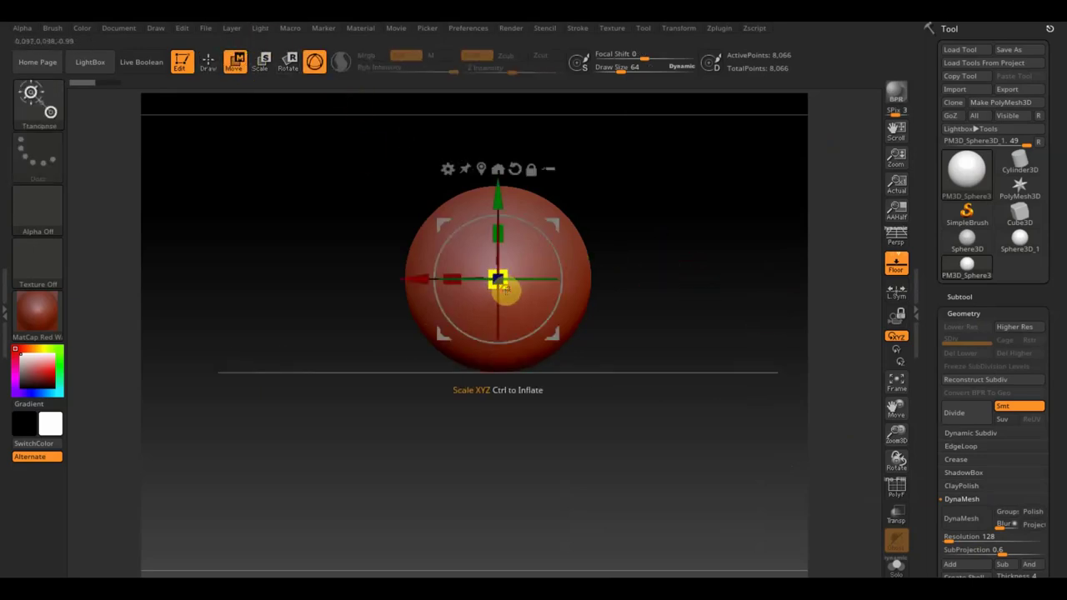
left_click_drag(506, 289, 476, 222)
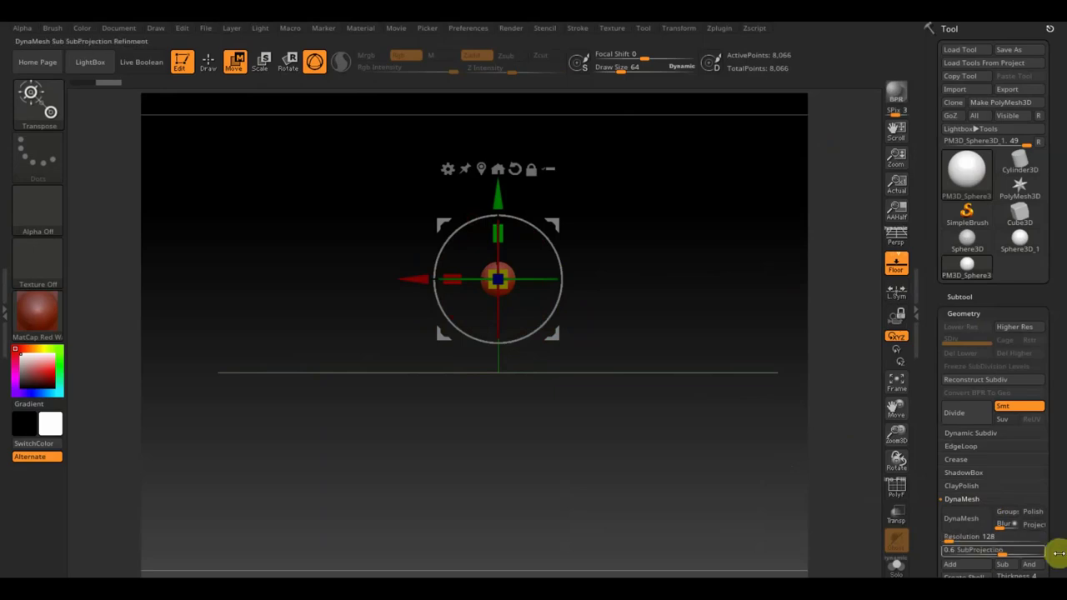
left_click(963, 520)
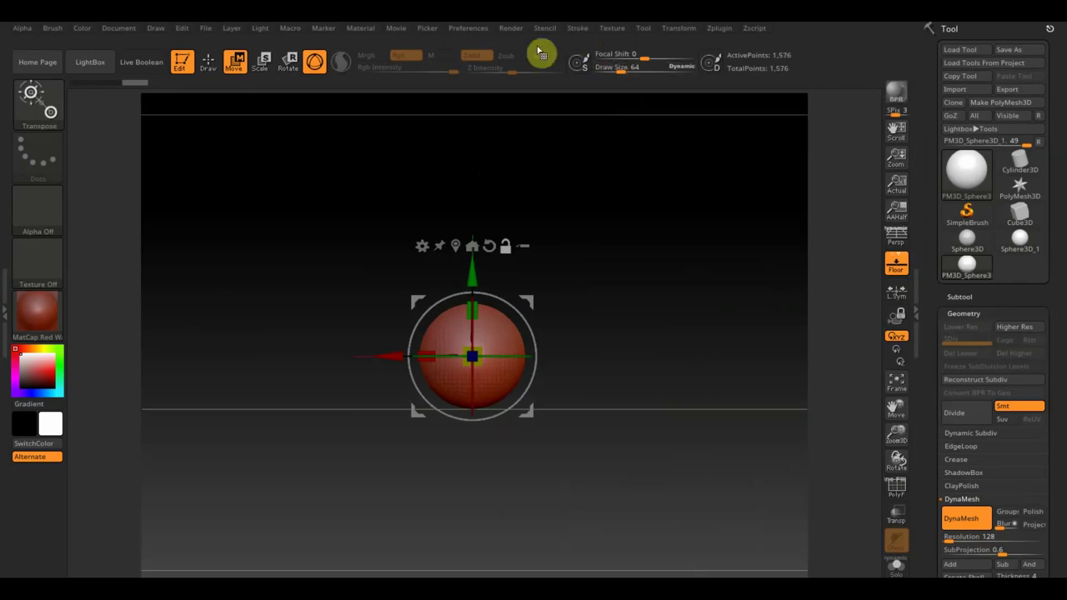
left_click(618, 33)
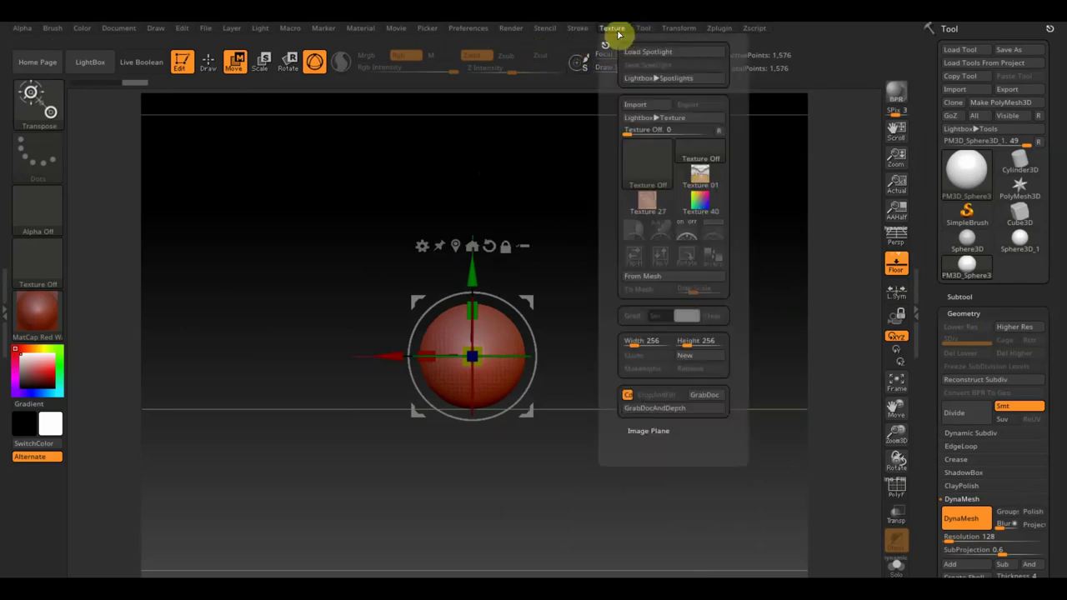
- Import the Mabel screenshot from the Desktop as a texture
left_click(647, 111)
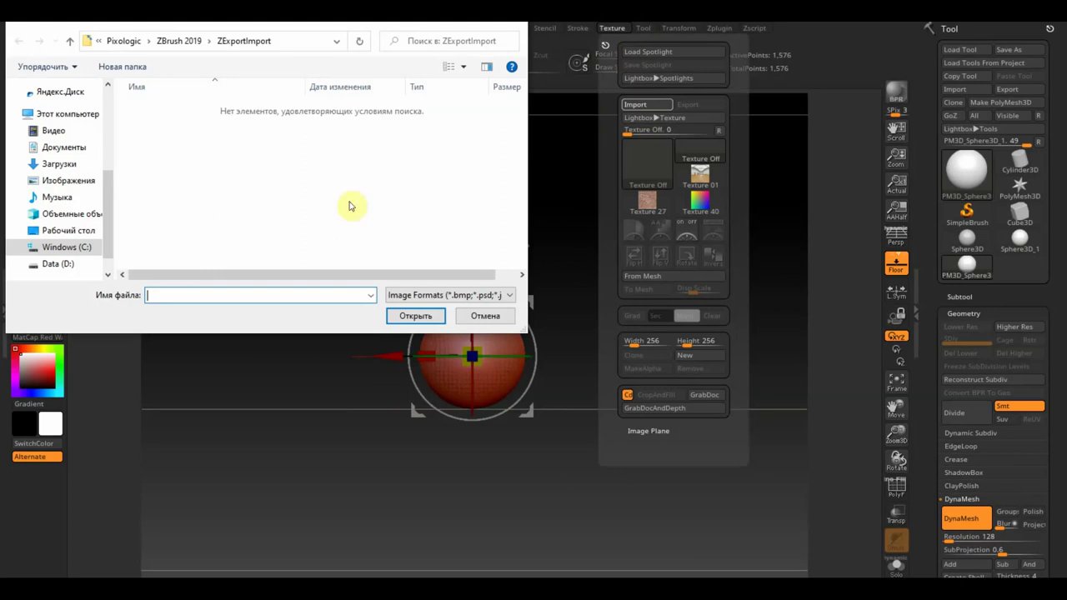
left_click(66, 232)
left_click(285, 217)
scroll(287, 215, "down", 1)
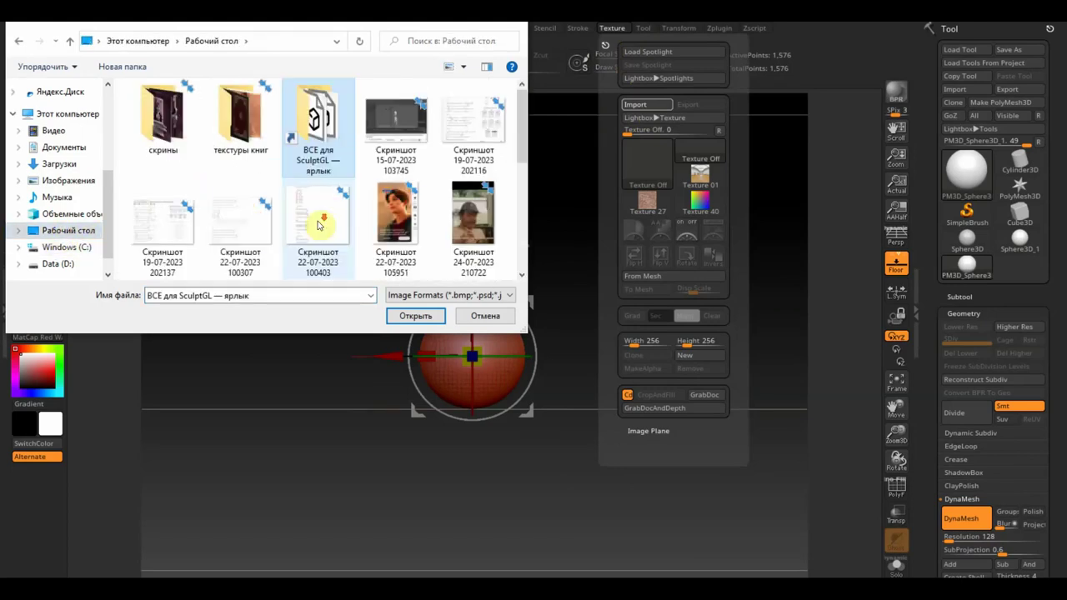
scroll(296, 213, "down", 2)
left_click(467, 127)
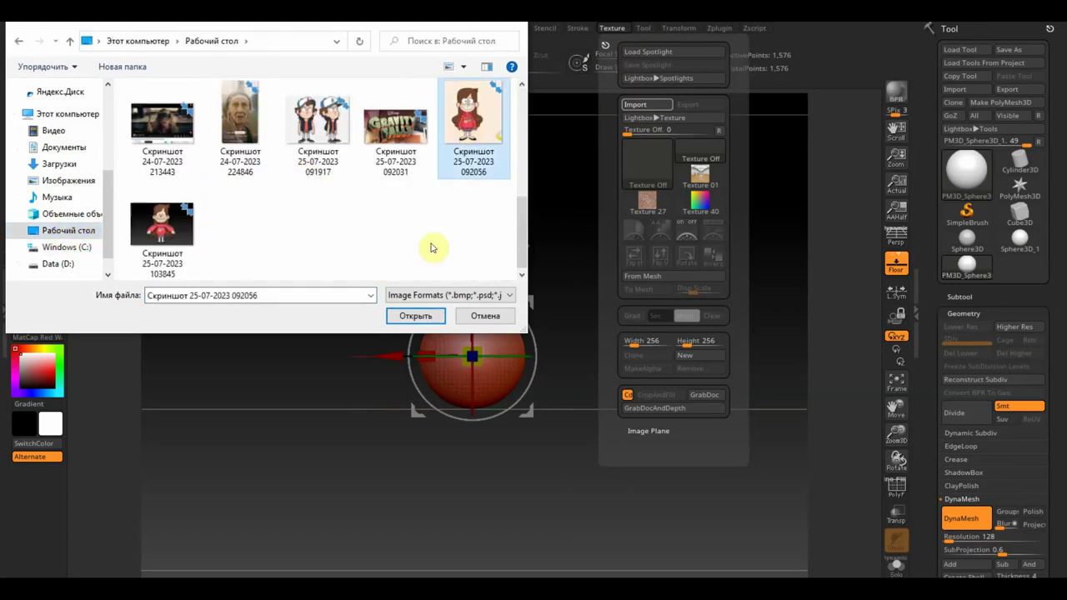
left_click(417, 317)
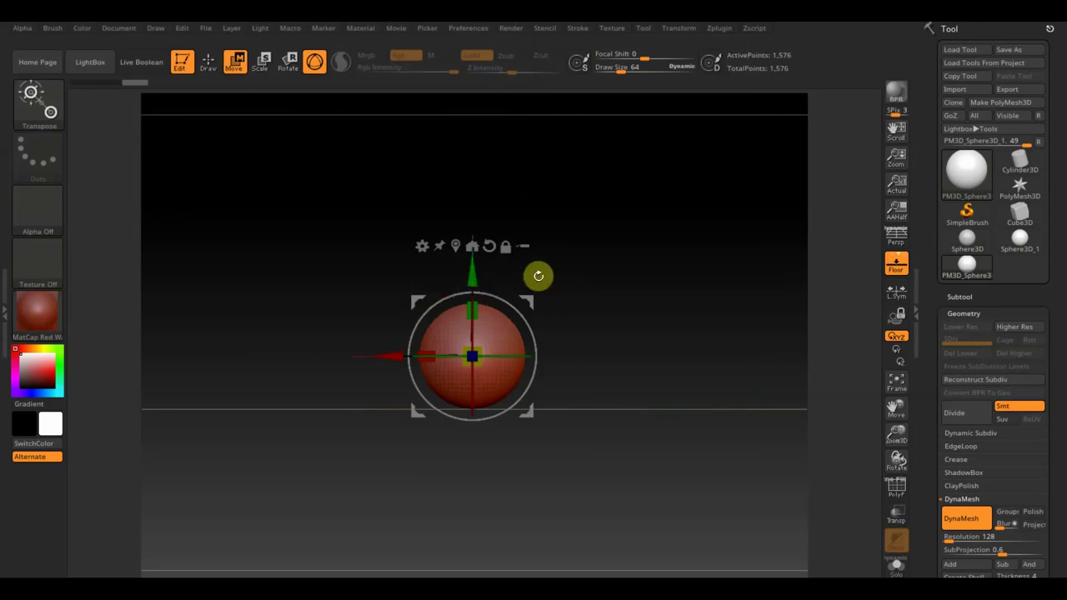
- Add the imported Mabel texture to Spotlight over the canvas
left_click(617, 29)
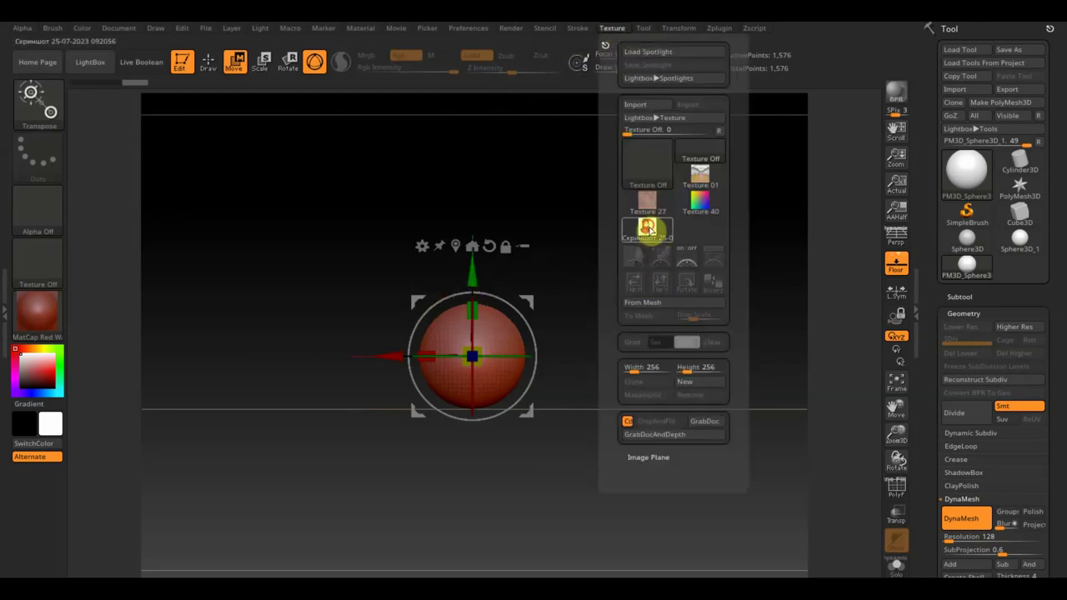
left_click(642, 226)
left_click(717, 261)
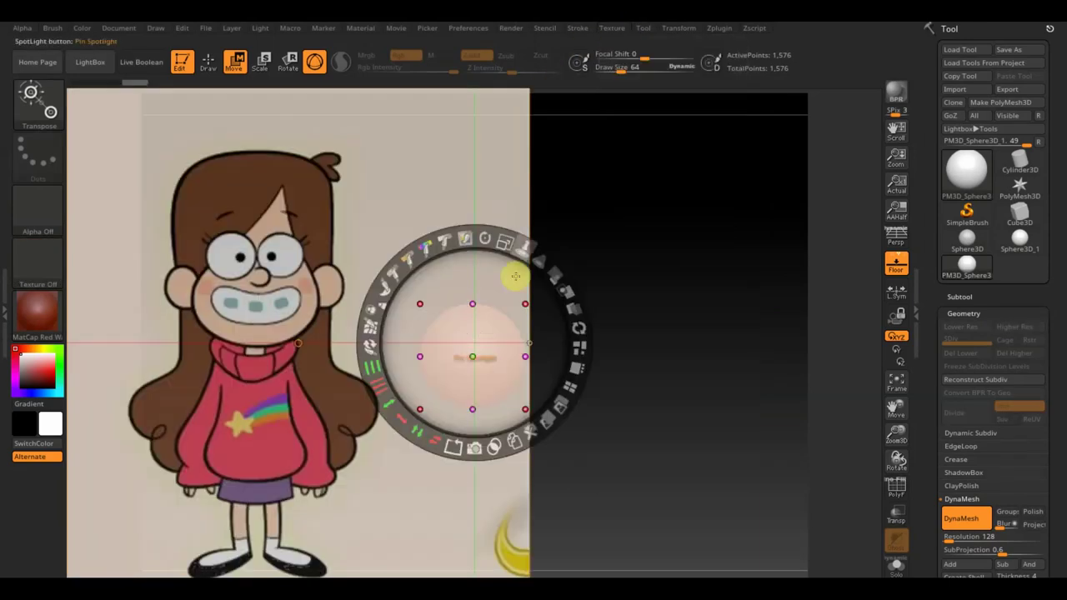
- Lower the reference's opacity, centre it on the canvas, and hide the Spotlight dial
mouse_move(503, 242)
left_mouse_down()
mouse_move(555, 274)
mouse_move(484, 218)
left_mouse_up()
left_click_drag(483, 312, 695, 294)
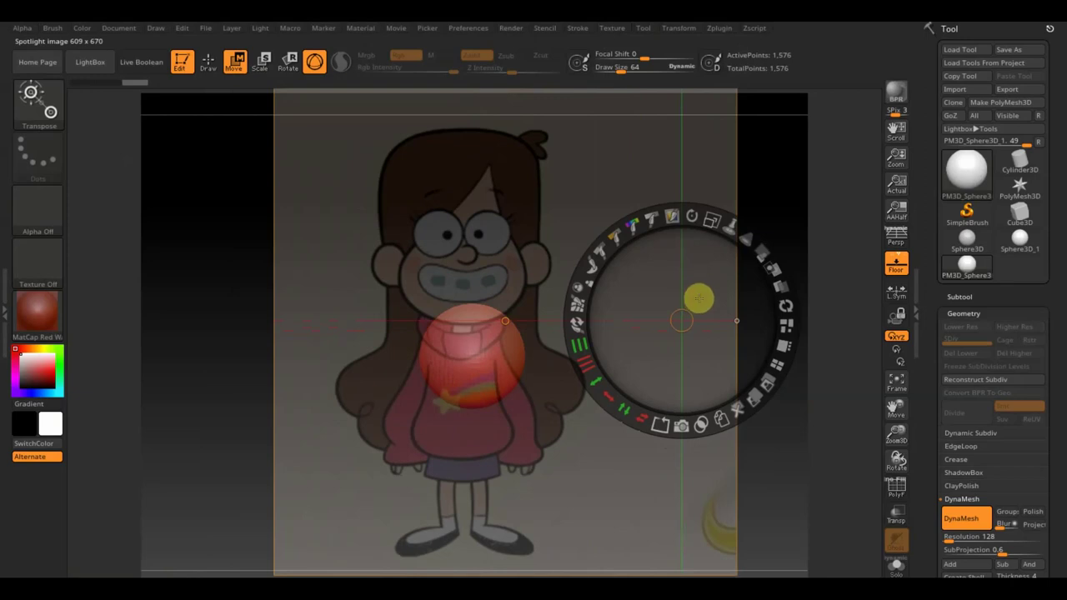
key("shift+z")
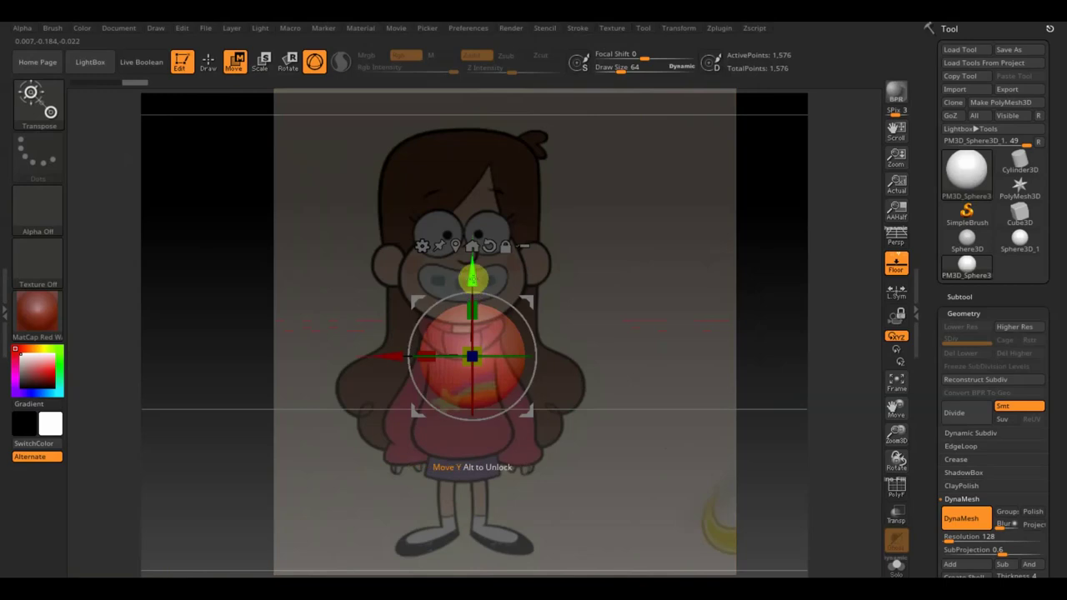
- Move the sphere up onto Mabel's face, nudge it left, and scale it to her head
left_click_drag(471, 280, 459, 192)
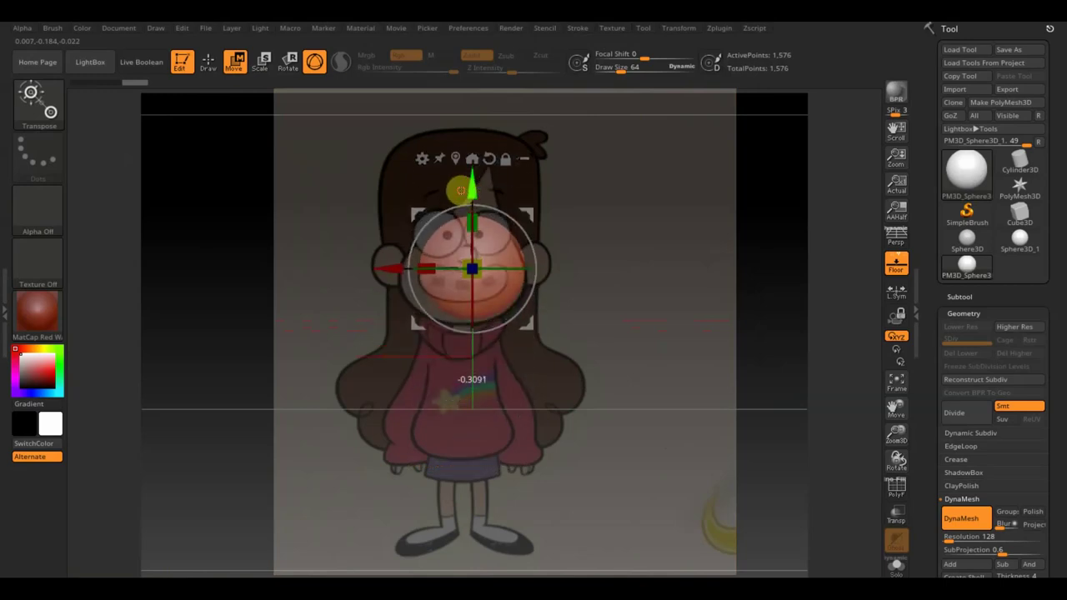
left_click_drag(388, 265, 380, 267)
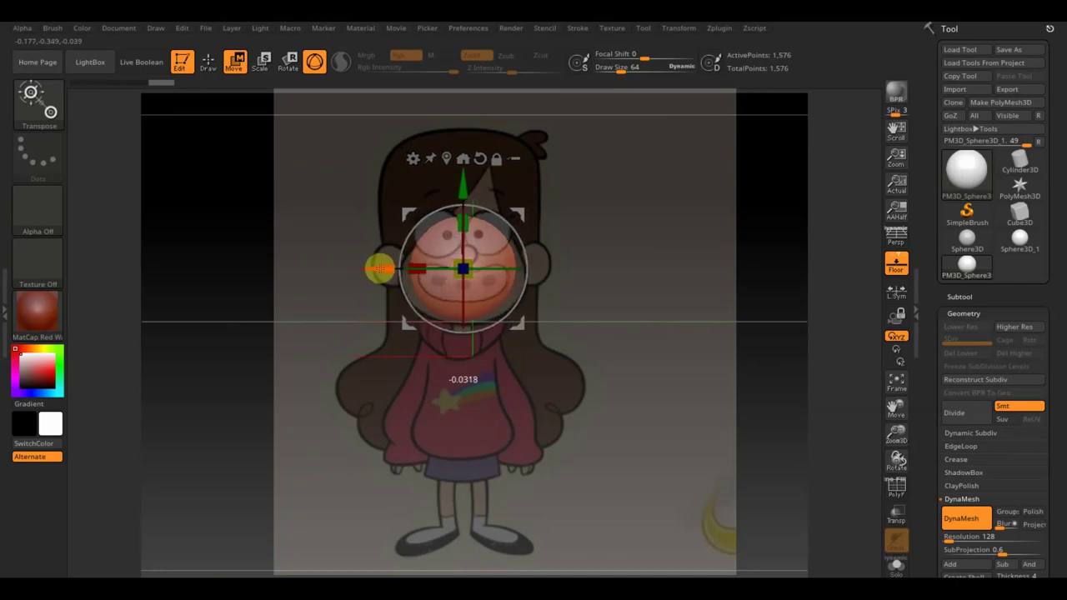
left_click_drag(464, 268, 475, 270)
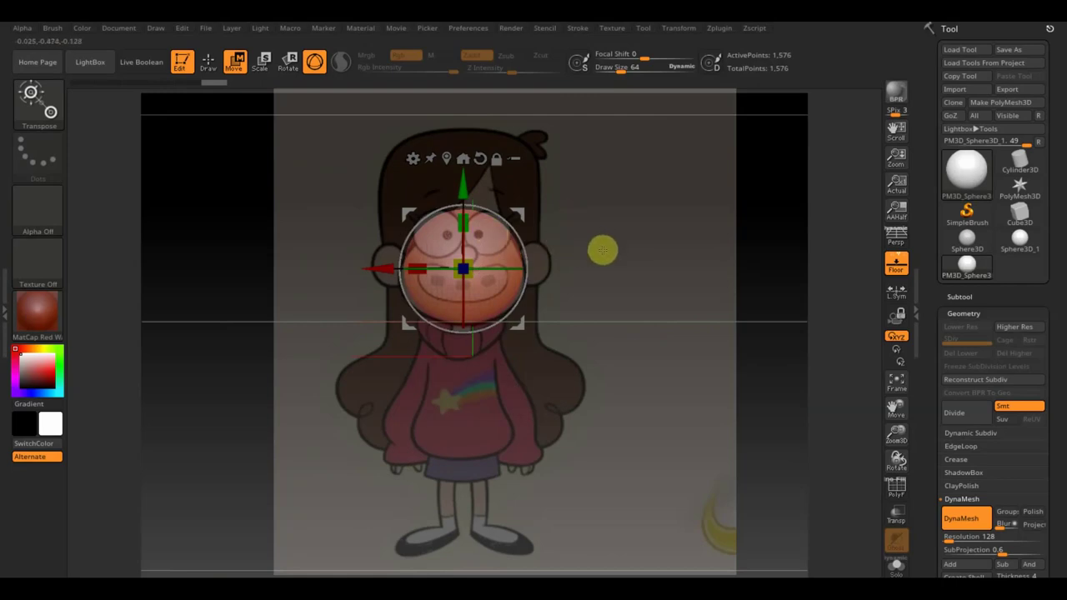
left_click(962, 296)
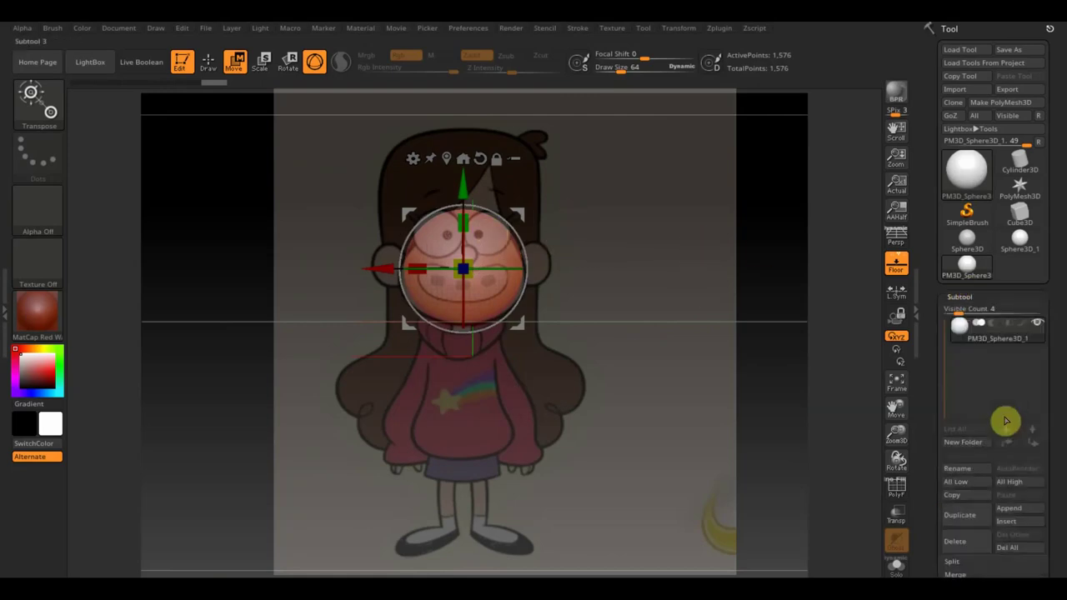
- Duplicate the head sphere as PM3D_Sphere3D_2 and raise the copy over the top of her head
left_click(963, 512)
left_click_drag(465, 173, 470, 120)
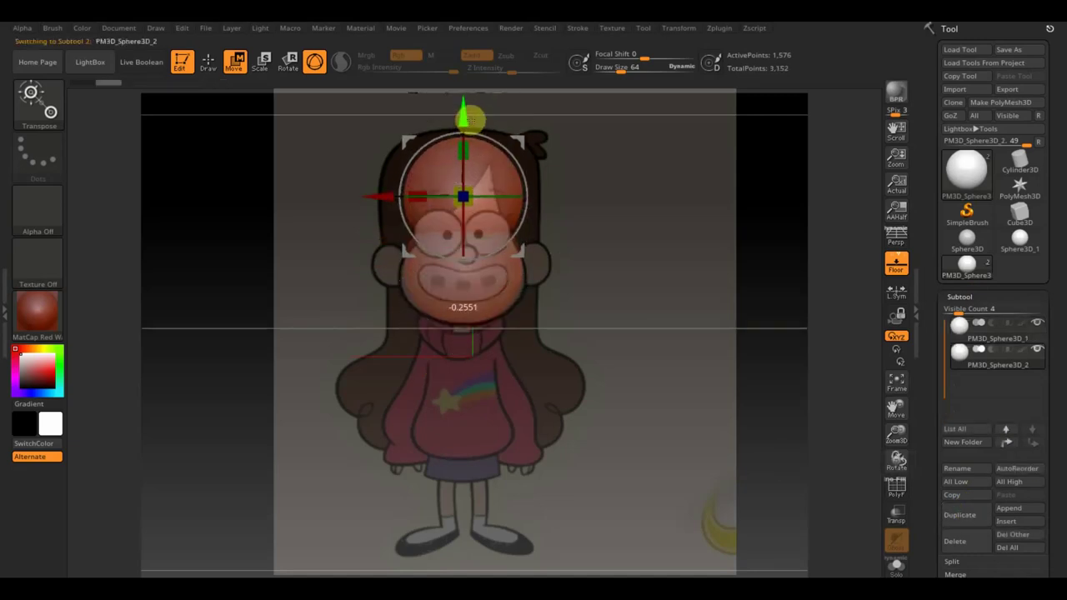
left_click(208, 60)
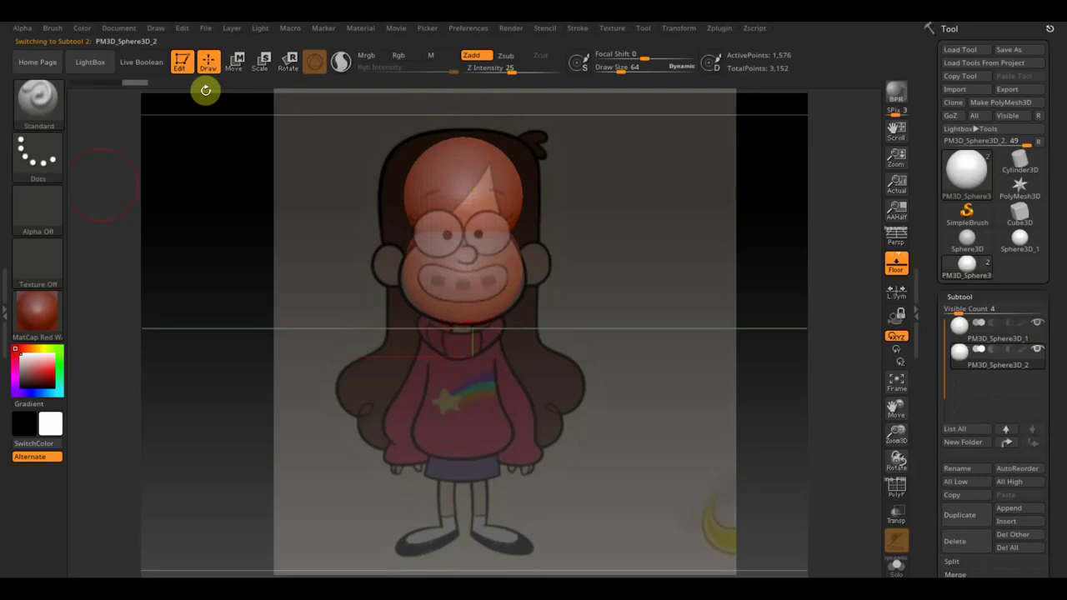
left_click(40, 100)
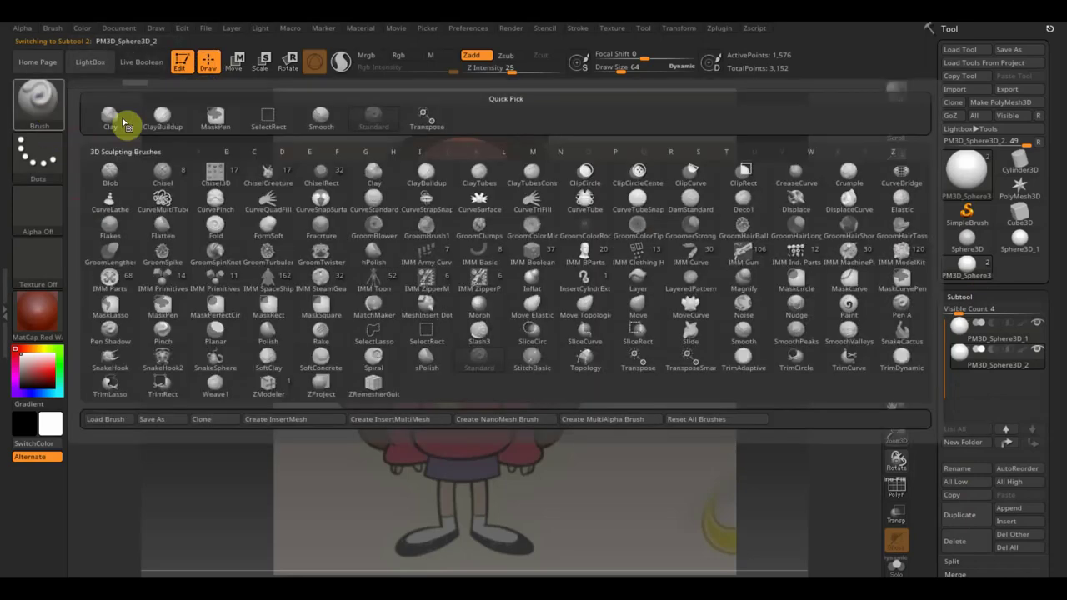
- Reshape the top sphere with Move Topological at size 124 to fit the head outline, then smooth it
left_click(596, 305)
left_click_drag(620, 69, 631, 70)
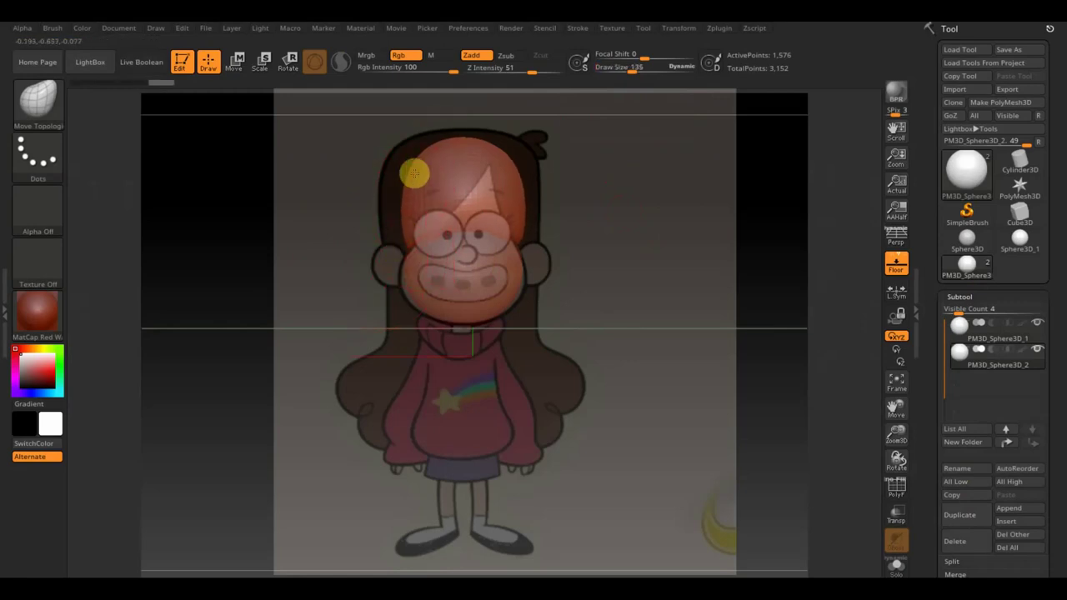
left_click_drag(414, 173, 386, 159)
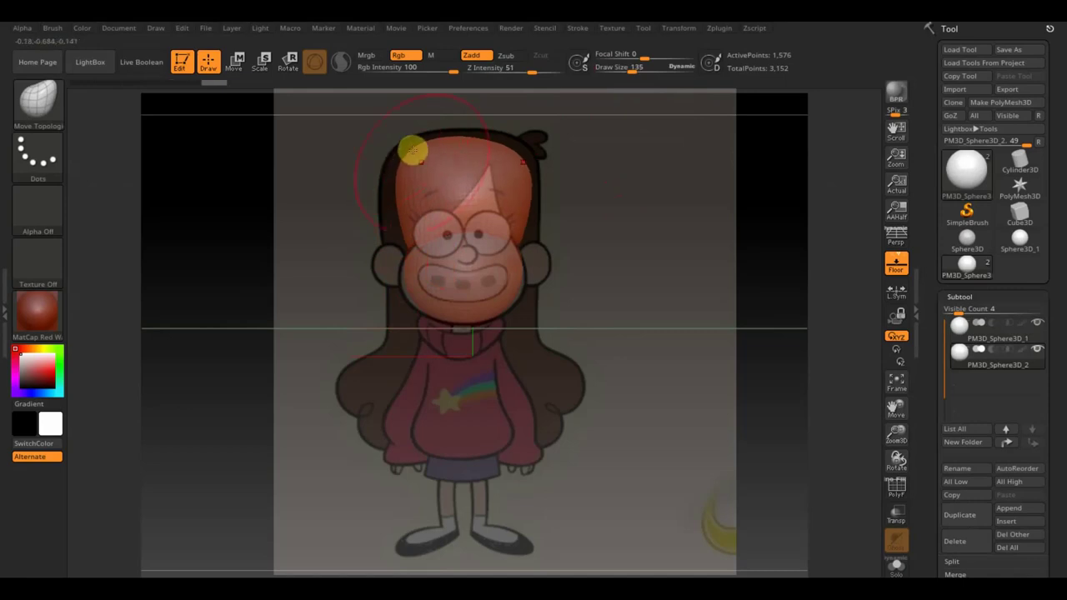
left_click_drag(510, 157, 476, 178)
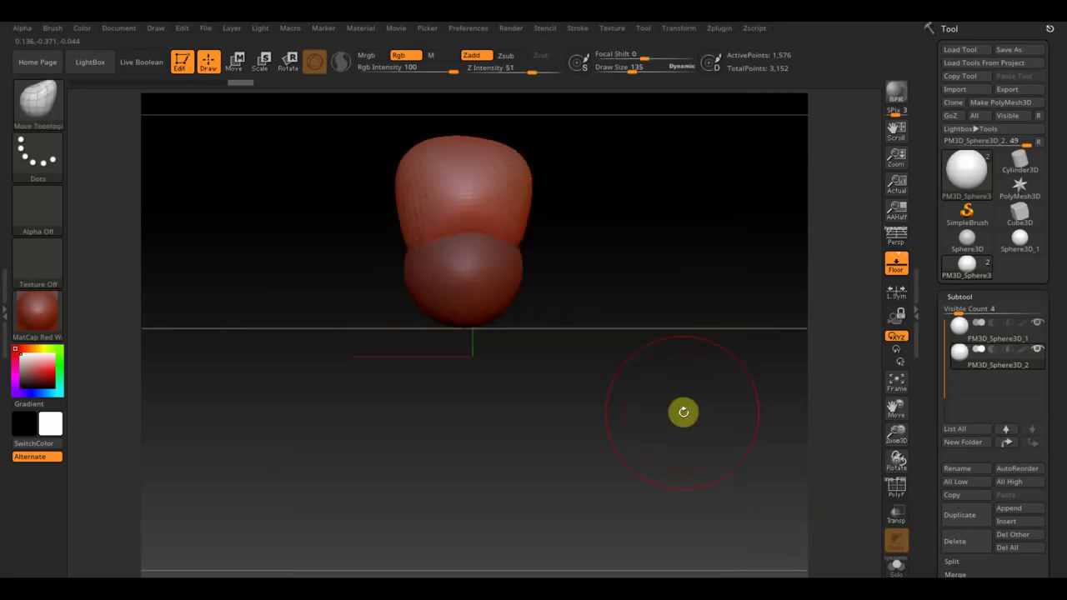
left_click_drag(687, 409, 738, 427, "shift")
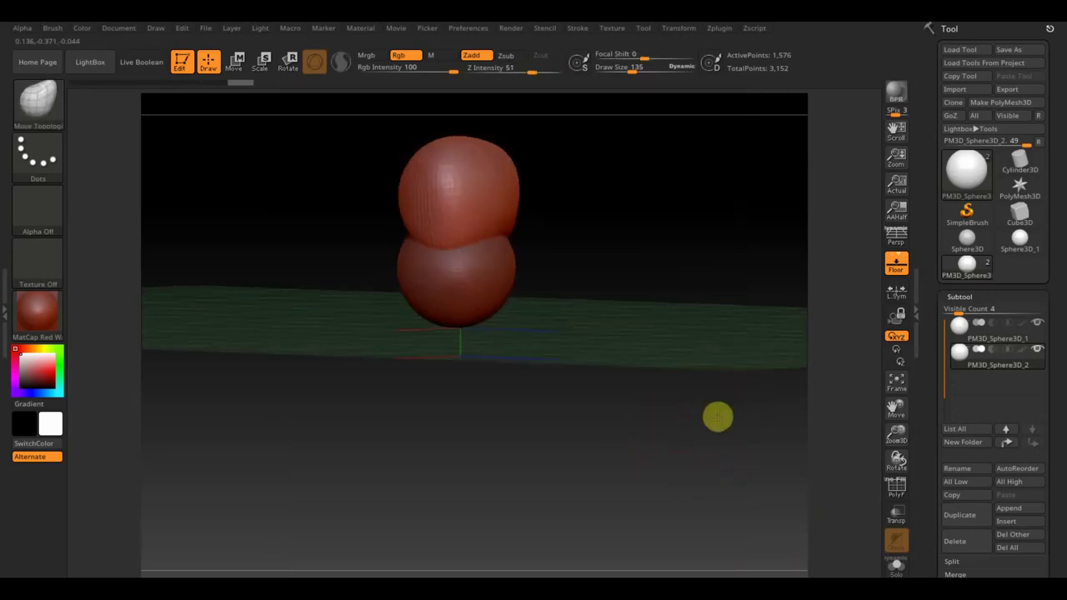
left_click(237, 62)
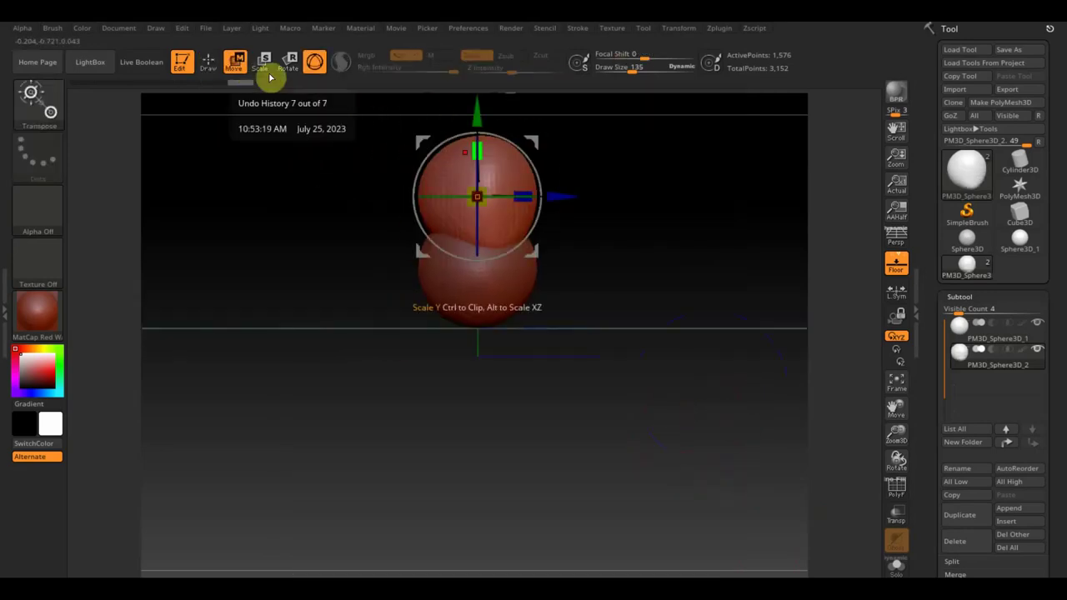
- Shift the top sphere slightly left, select the lower sphere, and reframe the view over Mabel's face
left_click_drag(579, 198, 562, 196)
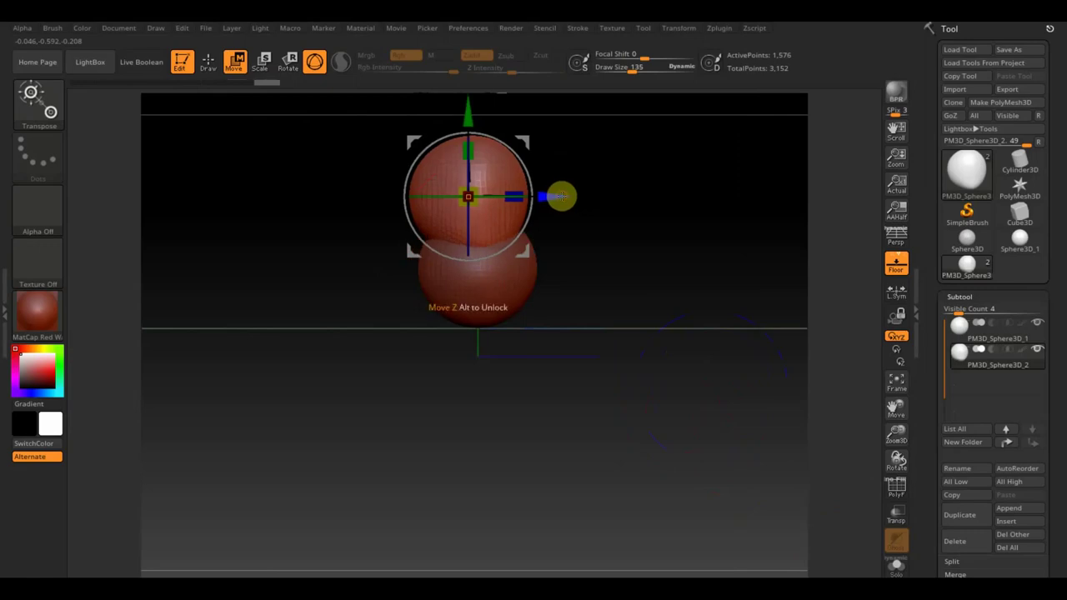
left_click(515, 291)
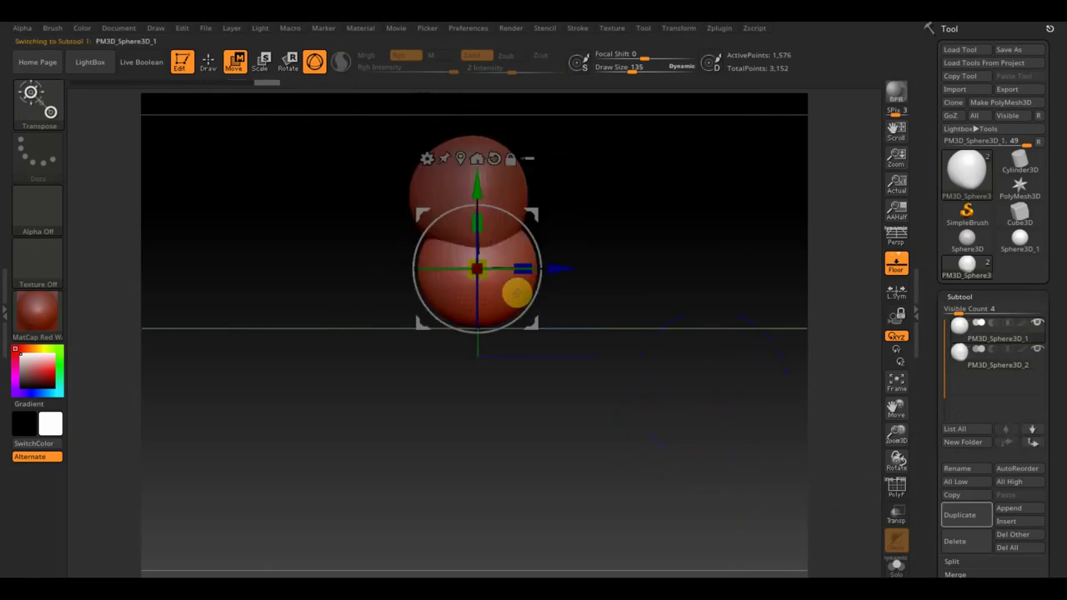
left_click(209, 63)
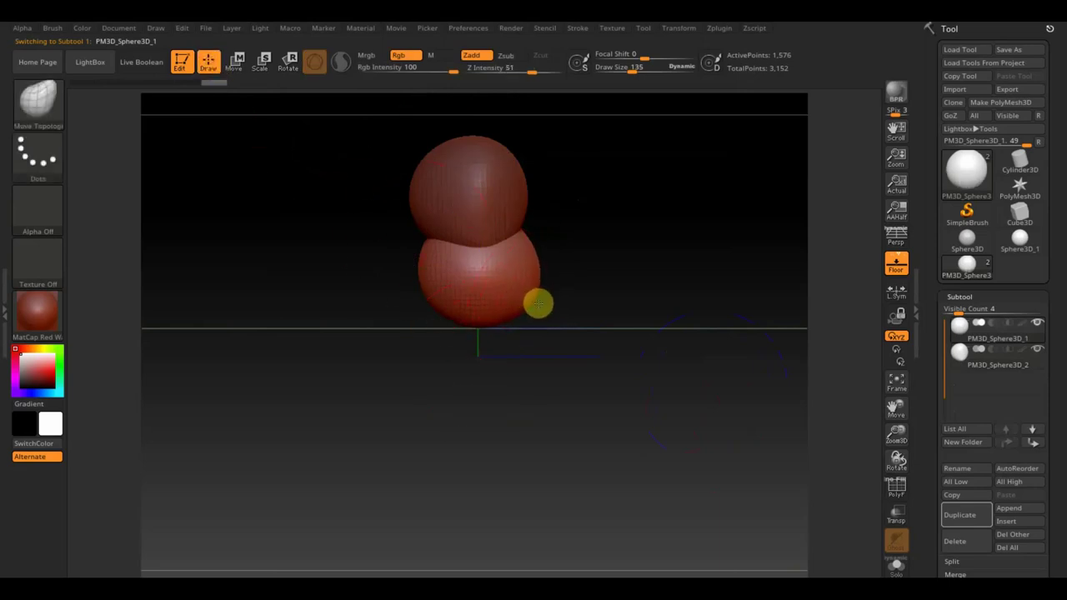
mouse_move(538, 307)
left_mouse_down()
mouse_move(598, 336)
mouse_move(545, 348)
mouse_move(647, 451)
mouse_move(636, 361)
mouse_move(710, 409)
left_mouse_up()
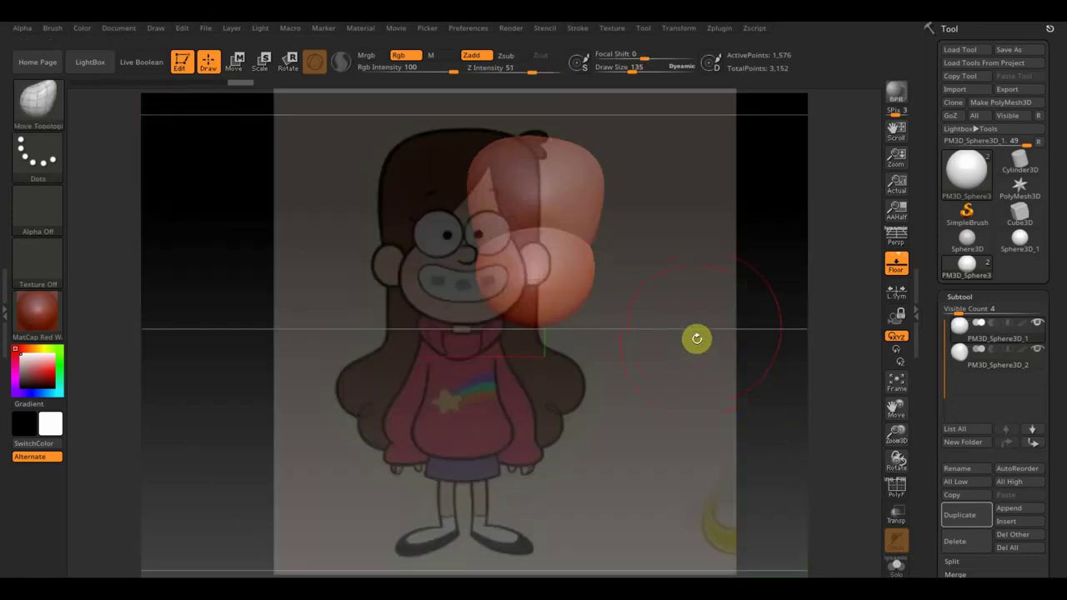
left_click_drag(701, 325, 633, 335, "alt")
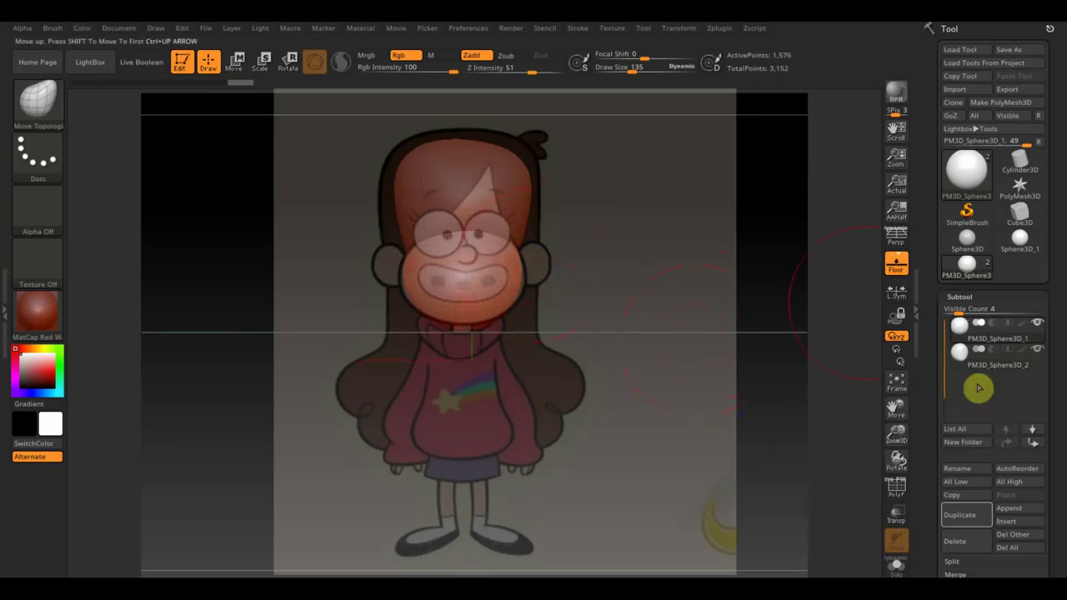
left_click(1009, 507)
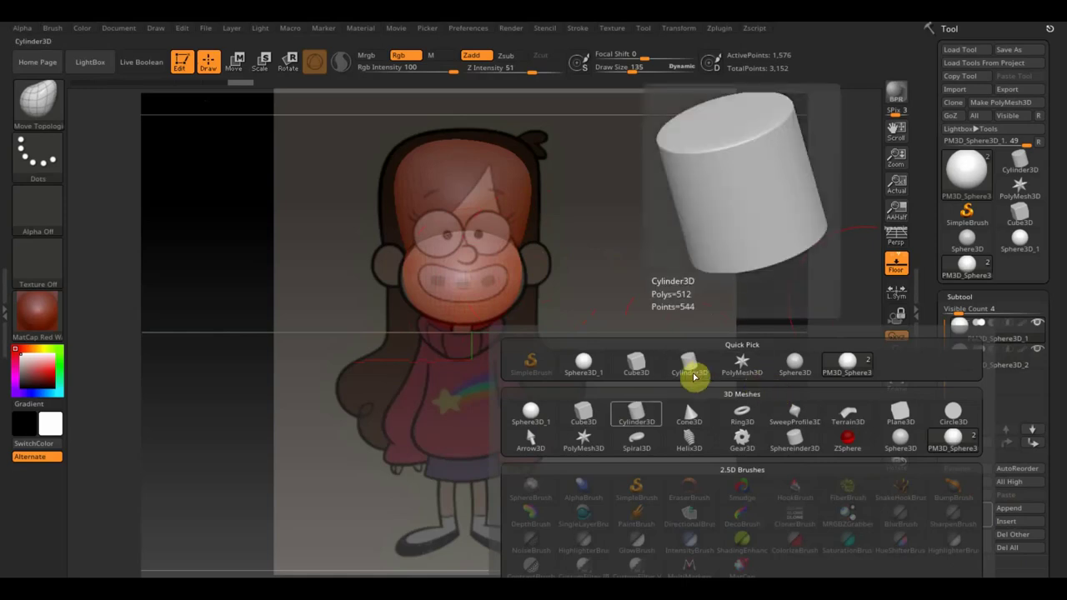
- Append a Cylinder3D subtool, shrink it, turn it, and bring it up to the face
left_click(639, 415)
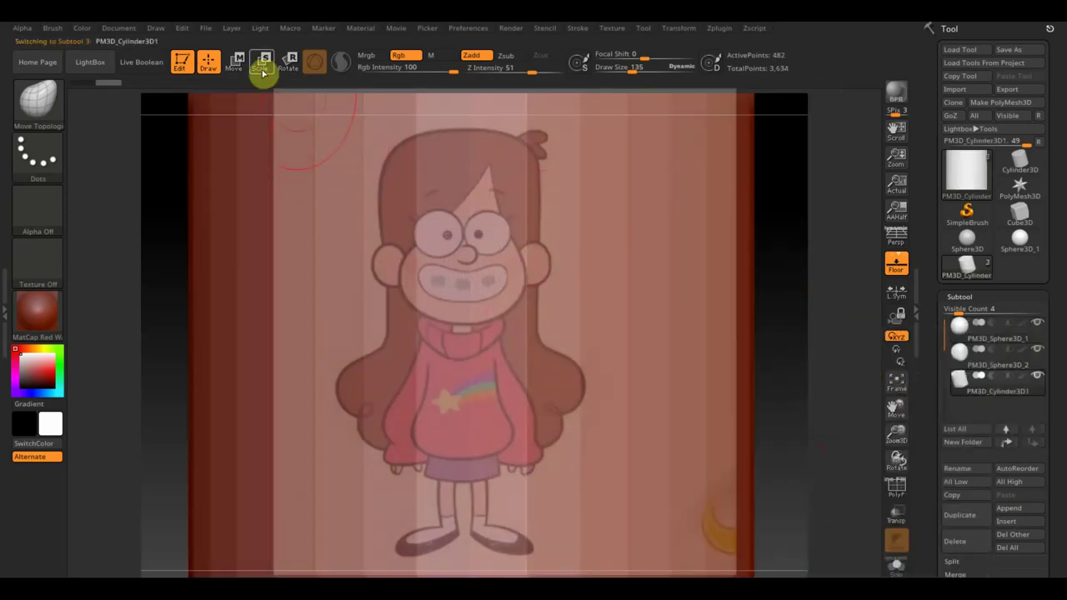
left_click(238, 65)
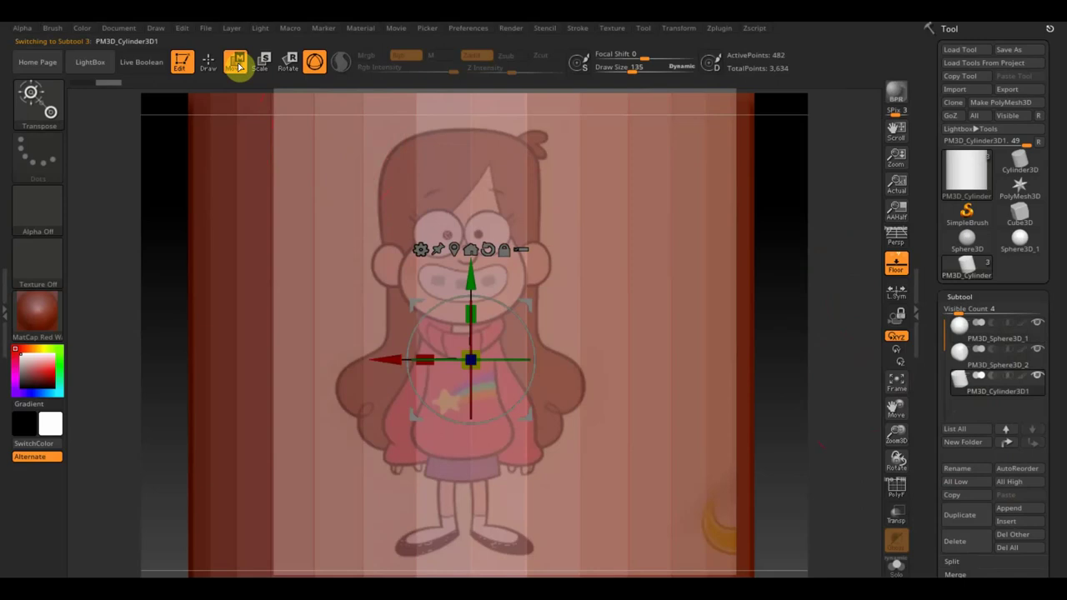
left_click_drag(484, 364, 229, 143)
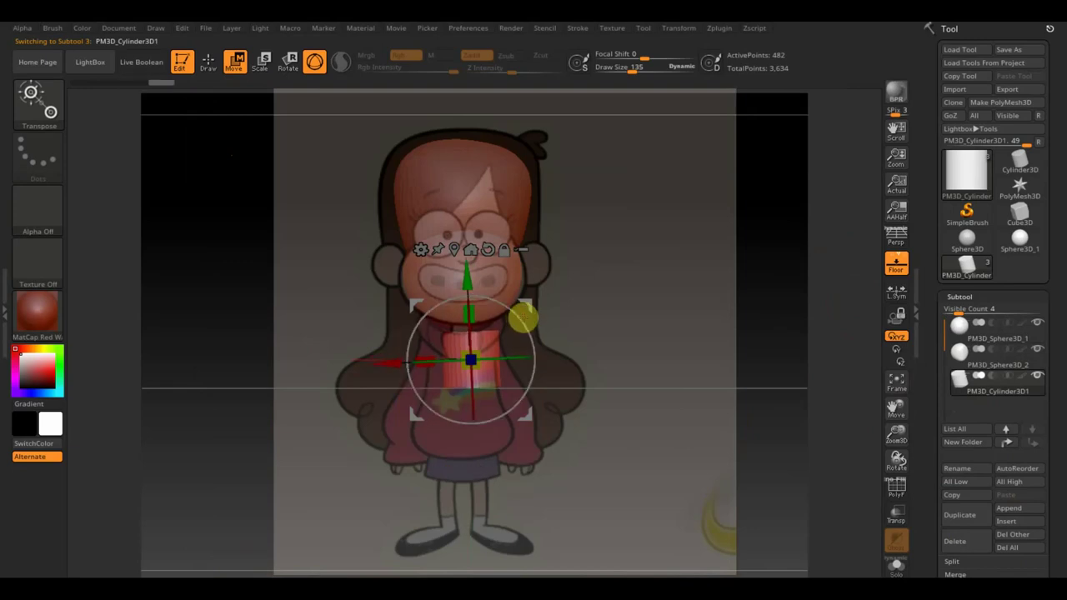
left_click_drag(520, 319, 748, 408)
left_click_drag(528, 333, 475, 222)
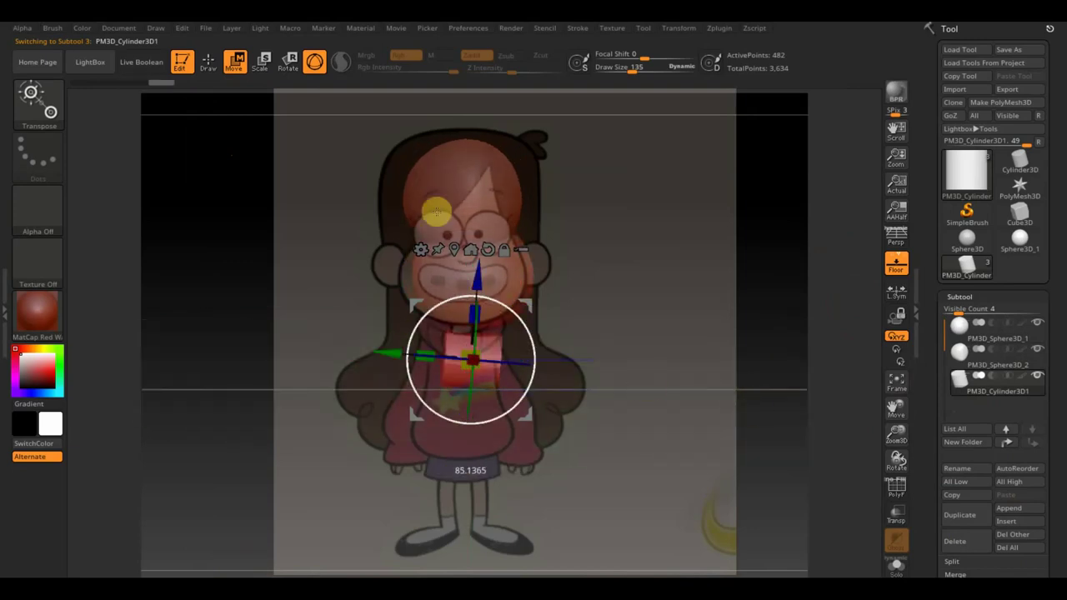
mouse_move(516, 360)
left_mouse_down()
mouse_move(443, 356)
mouse_move(498, 360)
left_mouse_up()
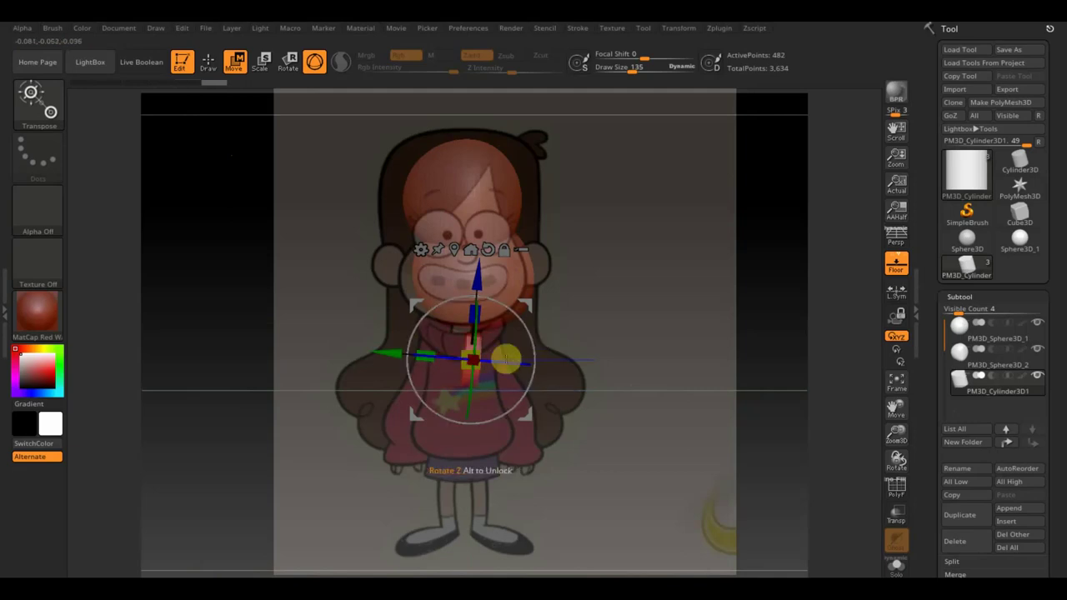
mouse_move(559, 339)
left_mouse_down()
mouse_move(471, 255)
mouse_move(460, 198)
mouse_move(574, 376)
left_mouse_up()
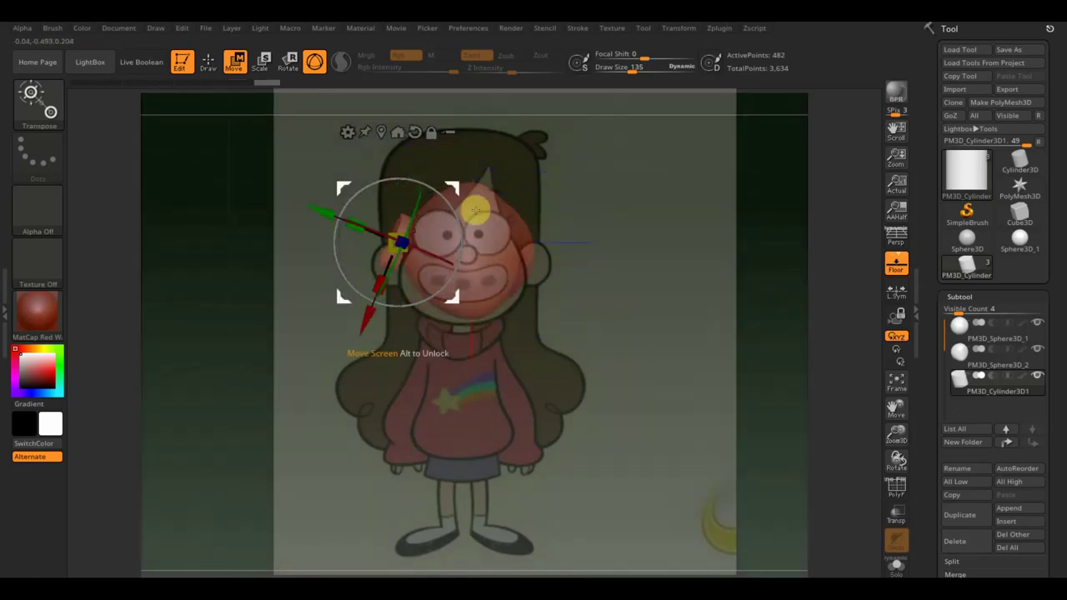
- Rotate the cylinder and position it as an ear on the left side of the head
left_click_drag(448, 200, 474, 303)
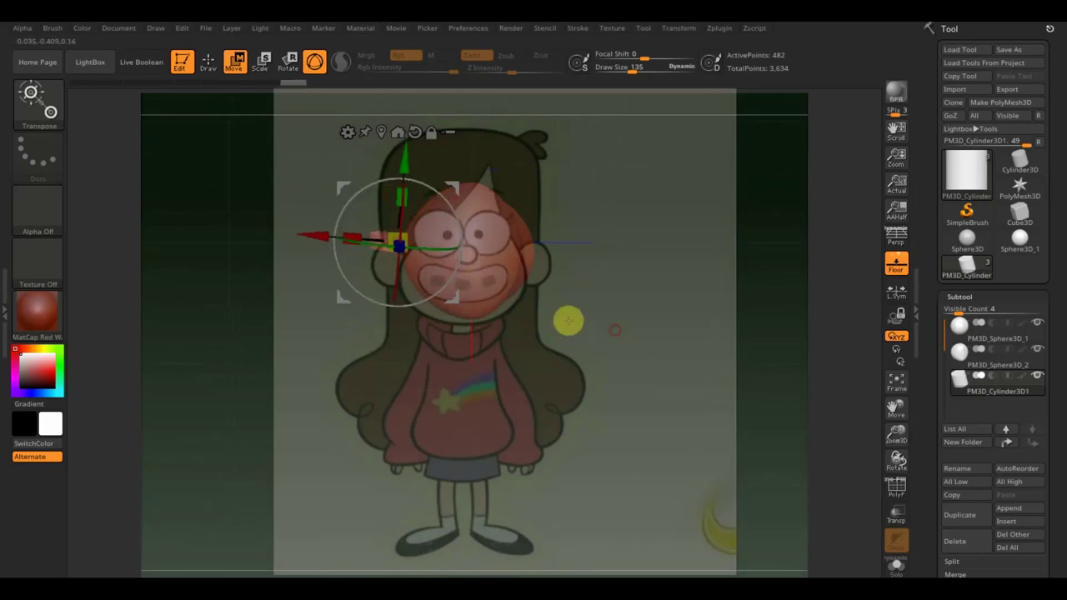
mouse_move(633, 226)
left_mouse_down()
mouse_move(676, 228)
mouse_move(652, 263)
left_mouse_up()
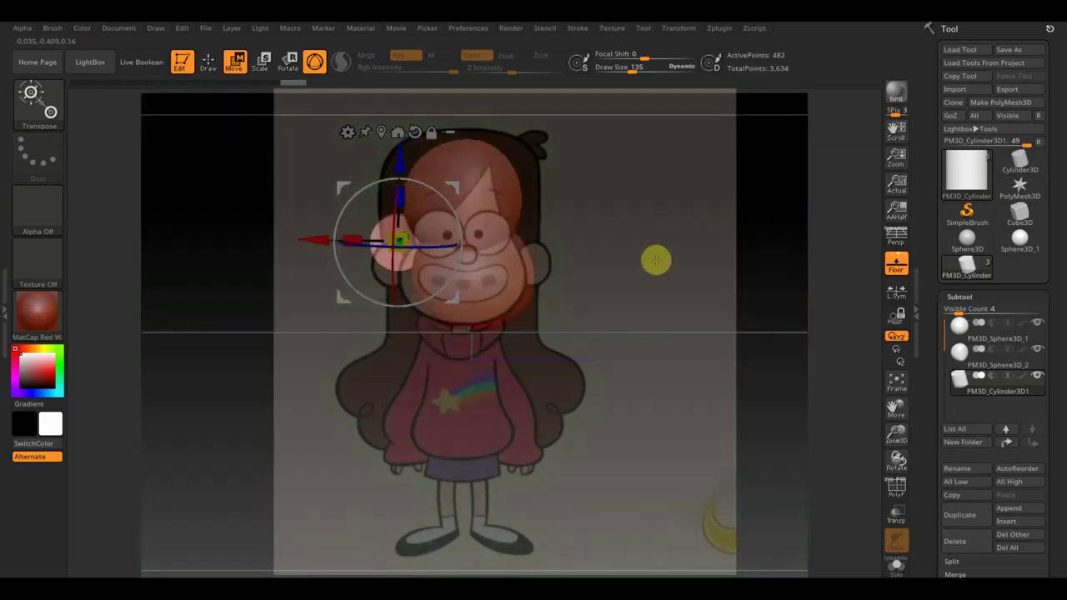
mouse_move(650, 303)
left_mouse_down()
mouse_move(662, 329)
mouse_move(648, 319)
mouse_move(622, 364)
mouse_move(571, 373)
mouse_move(584, 374)
mouse_move(588, 503)
mouse_move(619, 453)
left_mouse_up()
mouse_move(472, 261)
left_mouse_down()
mouse_move(405, 142)
mouse_move(436, 186)
mouse_move(345, 236)
mouse_move(359, 250)
left_mouse_up()
left_click_drag(664, 352, 662, 255)
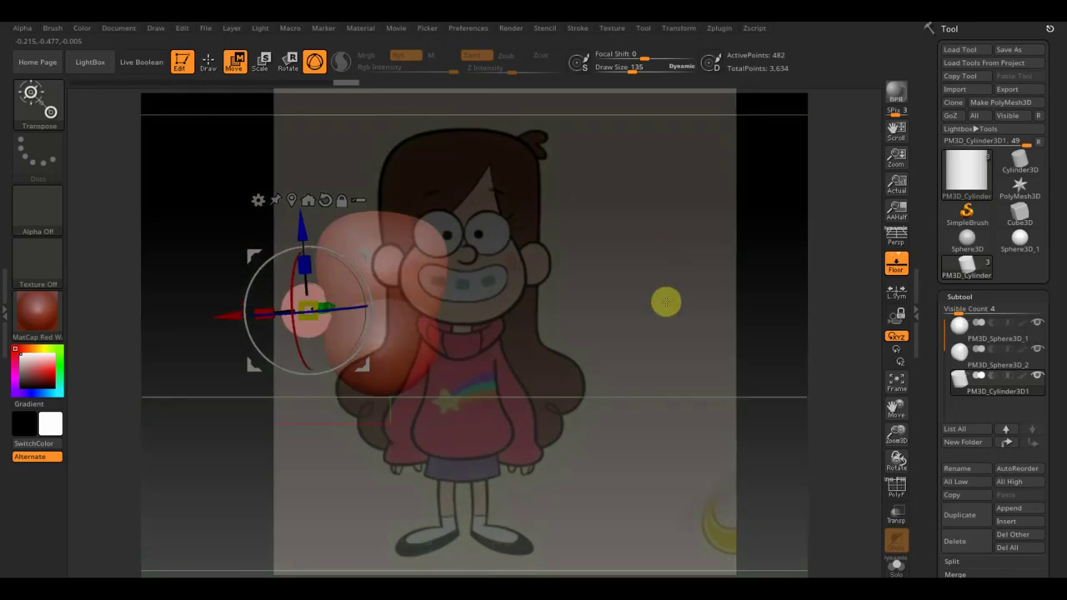
mouse_move(603, 309)
left_mouse_down()
mouse_move(588, 319)
mouse_move(691, 248)
mouse_move(673, 251)
left_mouse_up()
left_click_drag(440, 179, 442, 205)
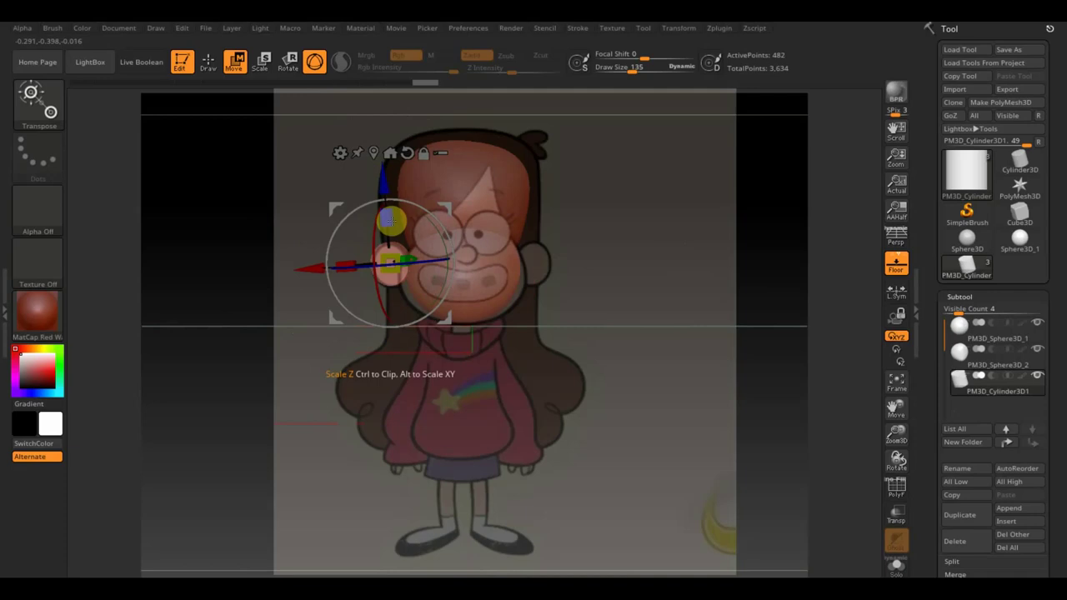
left_click_drag(655, 315, 652, 315)
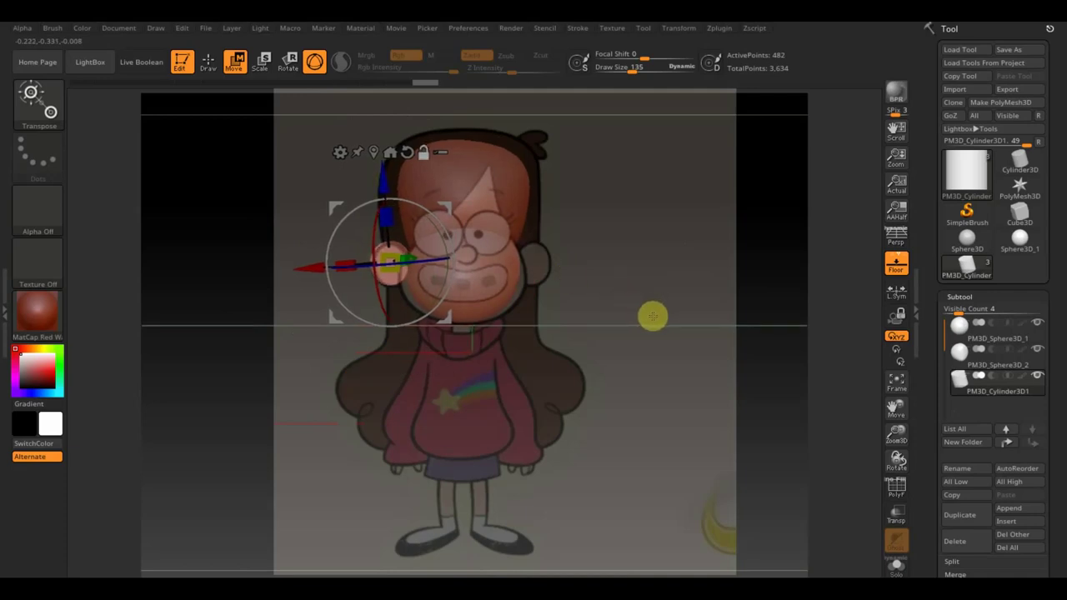
- Return to Draw mode and select the head sphere subtool again
left_click(208, 63)
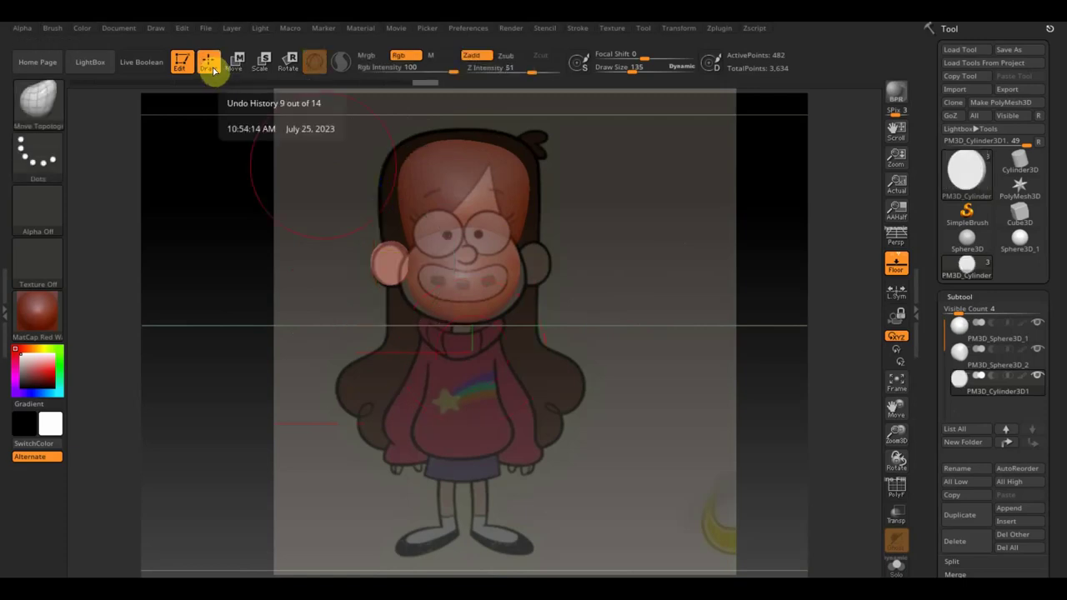
left_click(236, 62)
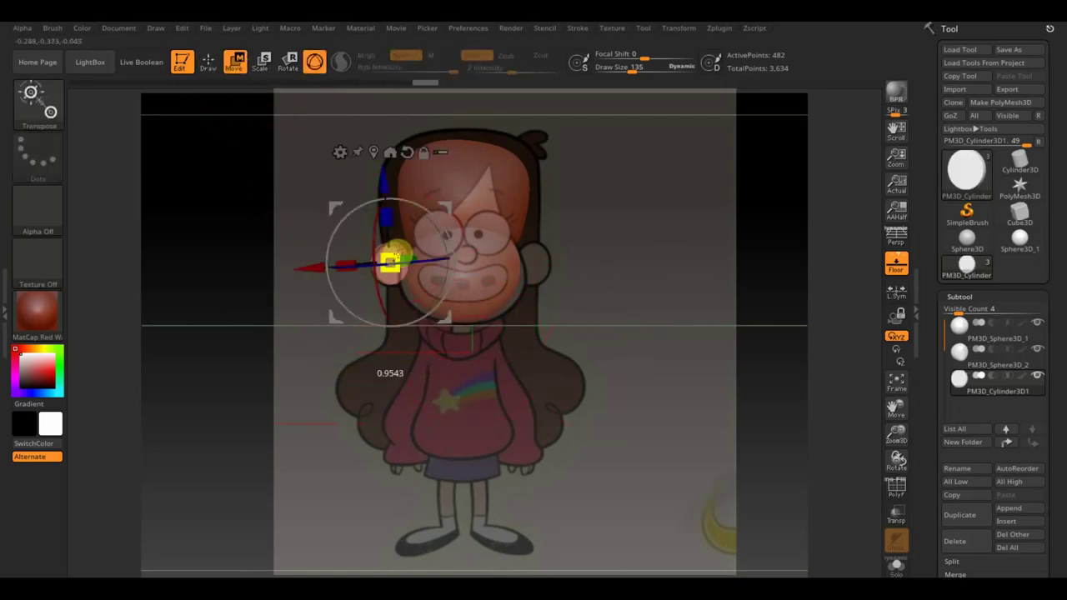
left_click(208, 62)
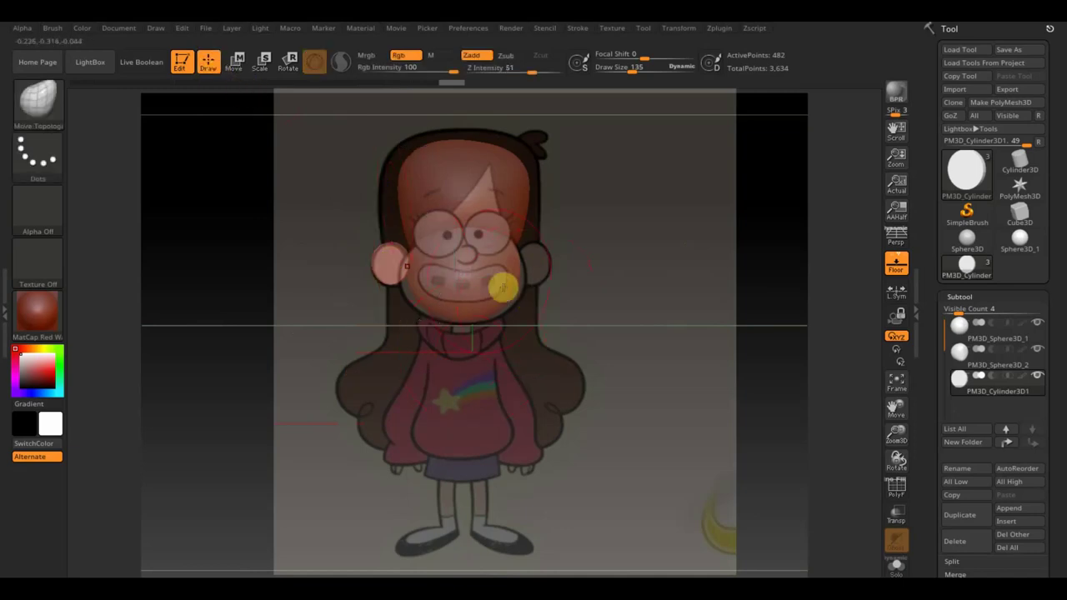
left_click(510, 280, "alt")
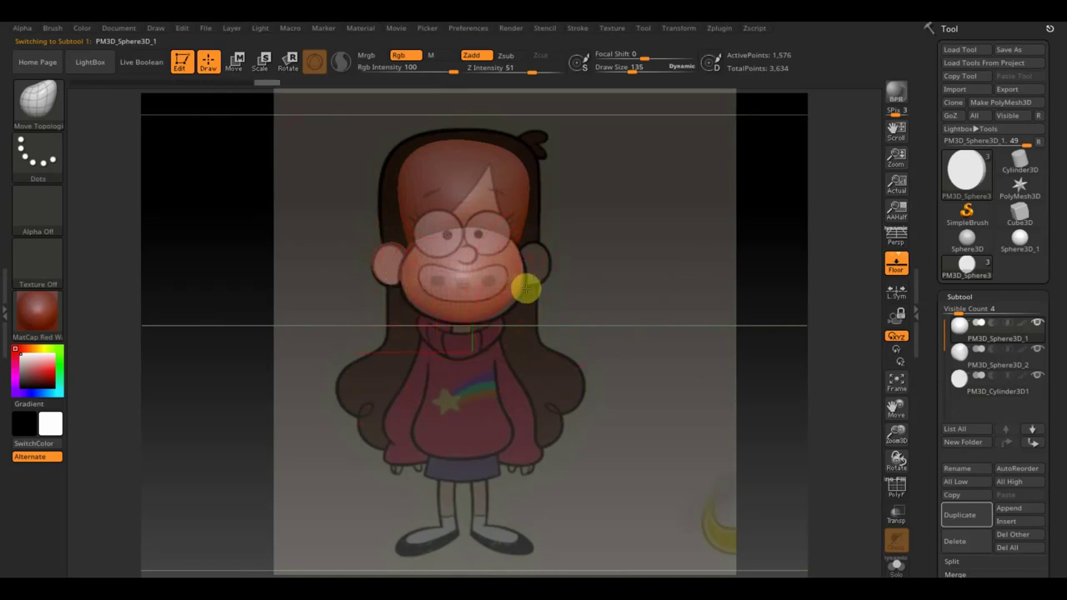
- Apply Mirror And Weld to the head subtool from Geometry > Modify Topology
left_click_drag(1060, 568, 1059, 481)
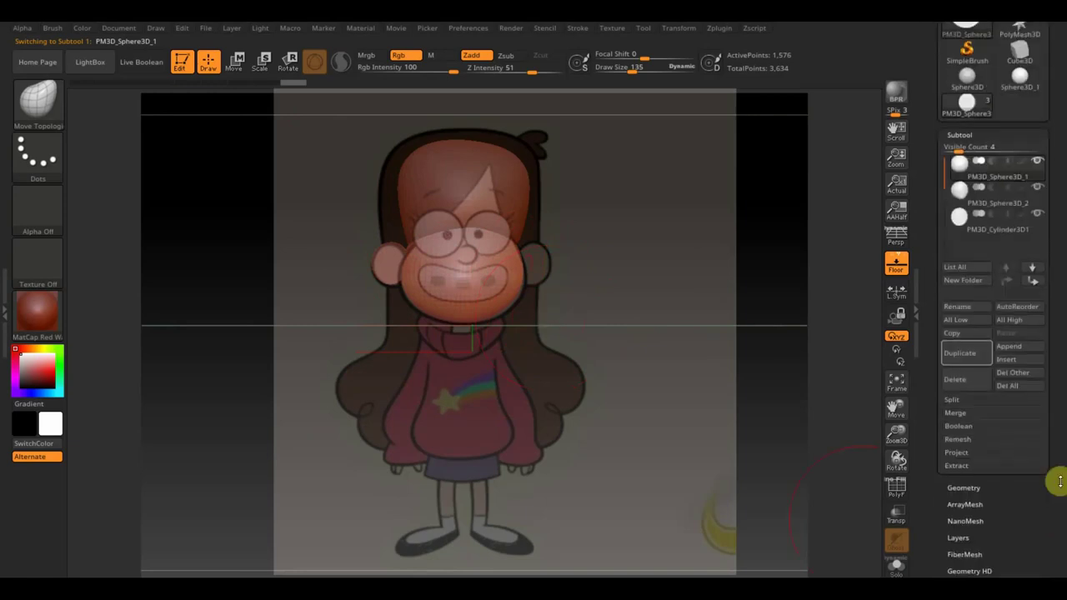
left_click(963, 487)
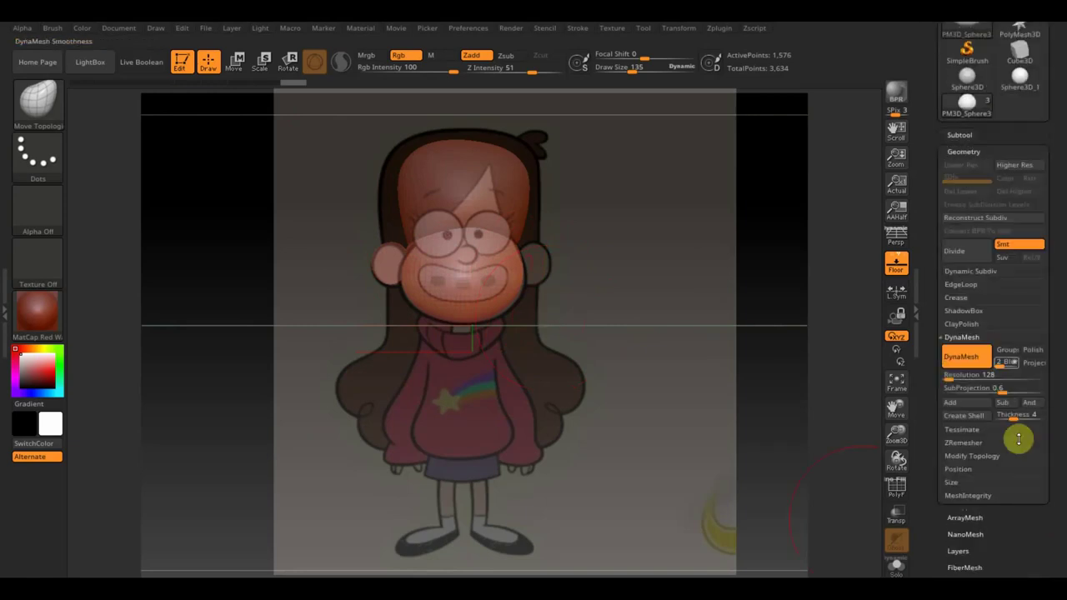
left_click(983, 461)
left_click(990, 416)
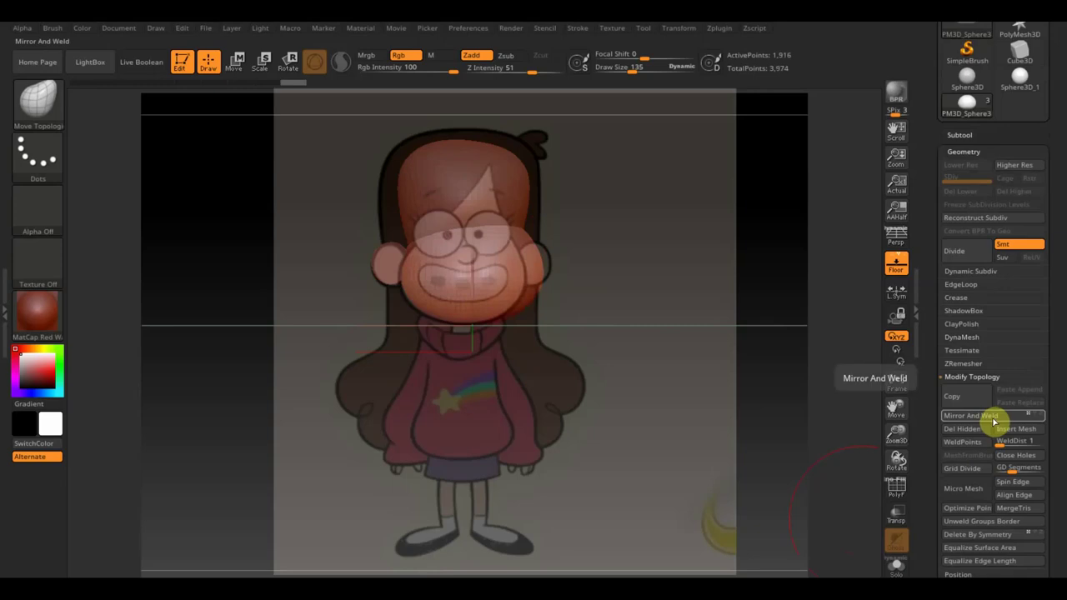
- Hide the Mabel reference and orbit to inspect the mirrored head from the front and above
mouse_move(789, 375)
left_mouse_down()
mouse_move(755, 371)
mouse_move(756, 495)
mouse_move(786, 476)
left_mouse_up()
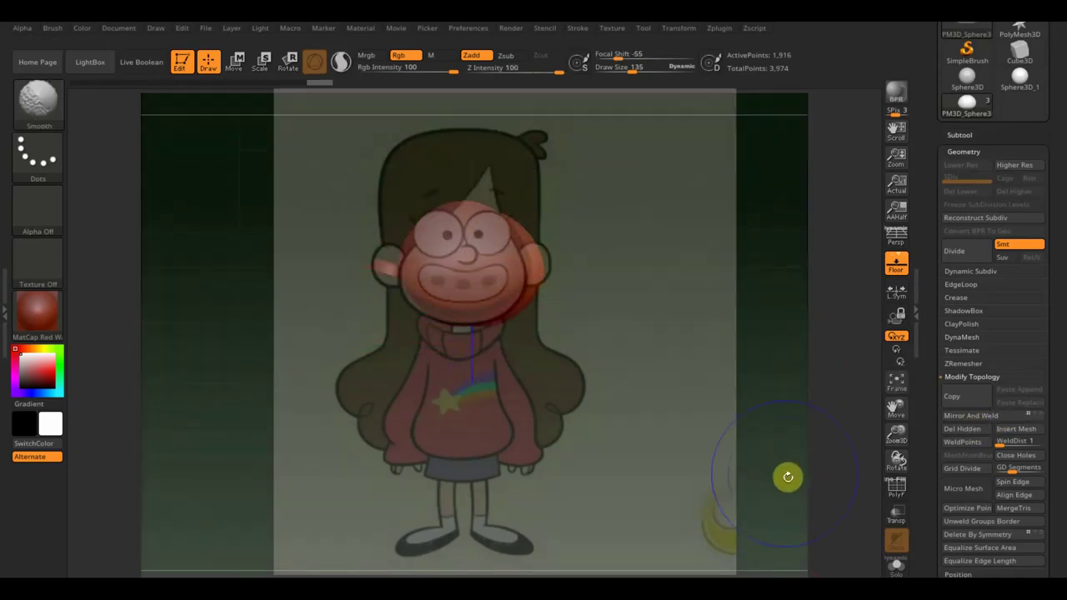
left_click(235, 60)
key("shift+z")
left_click_drag(685, 375, 702, 229)
left_click_drag(687, 277, 683, 388)
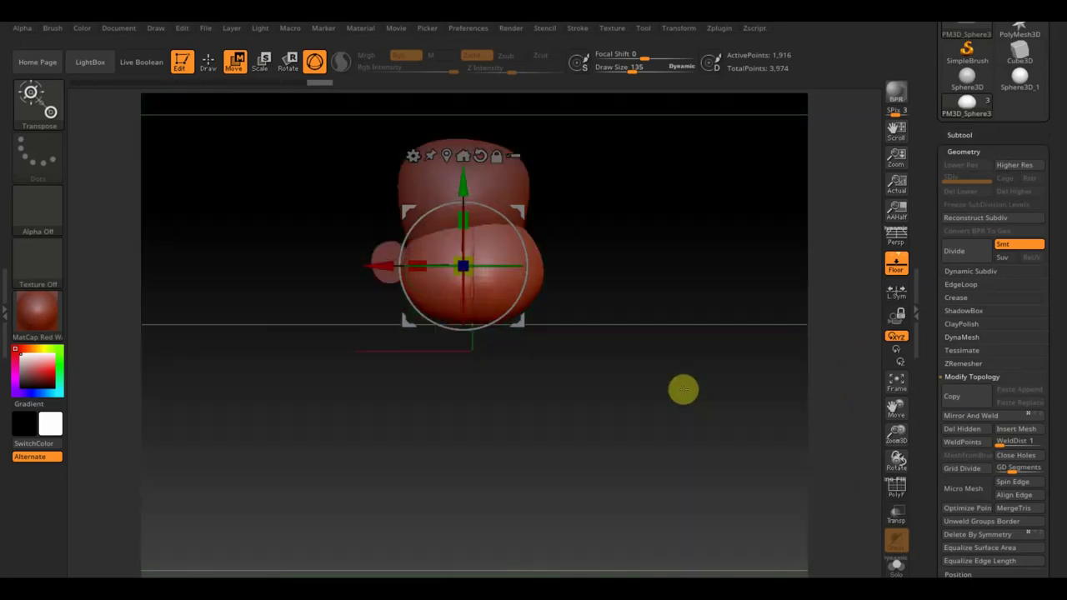
- Select the head subtool, Mirror And Weld it, and show the reference overlay
left_click(209, 62)
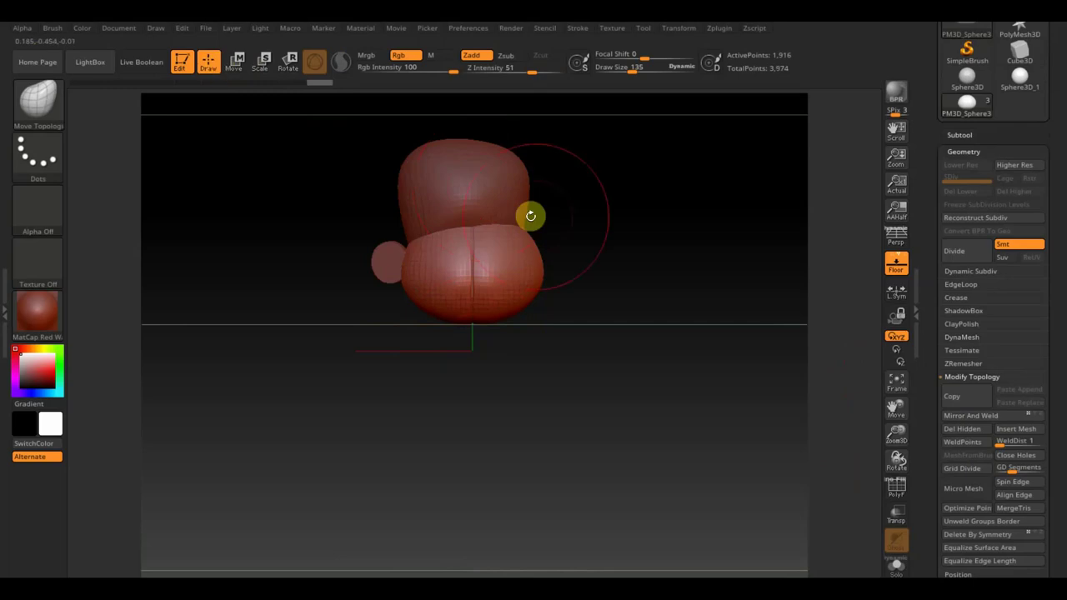
left_click(469, 188, "alt")
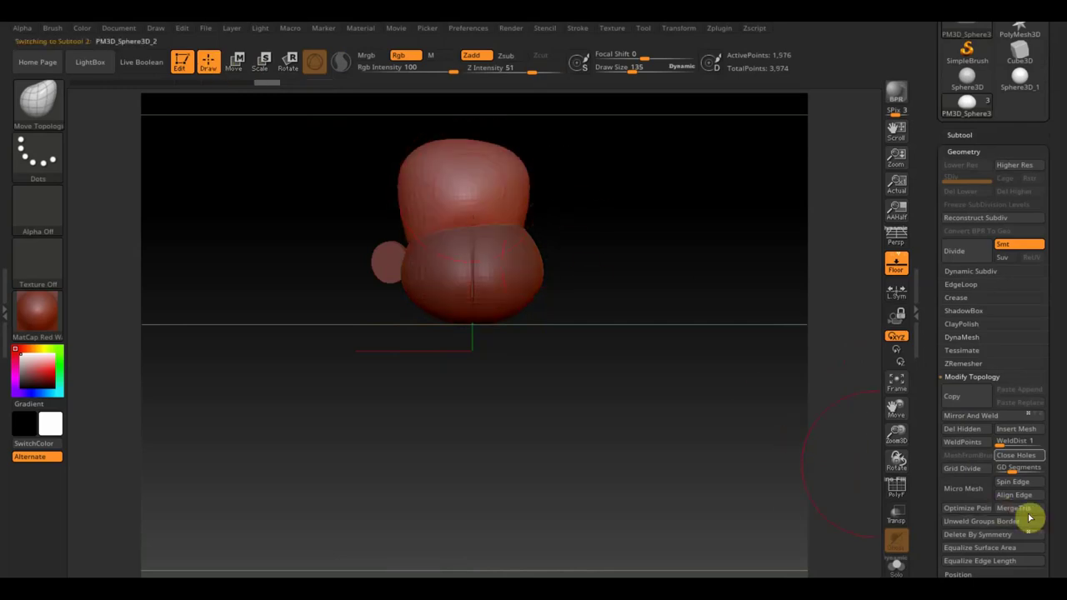
left_click(991, 417)
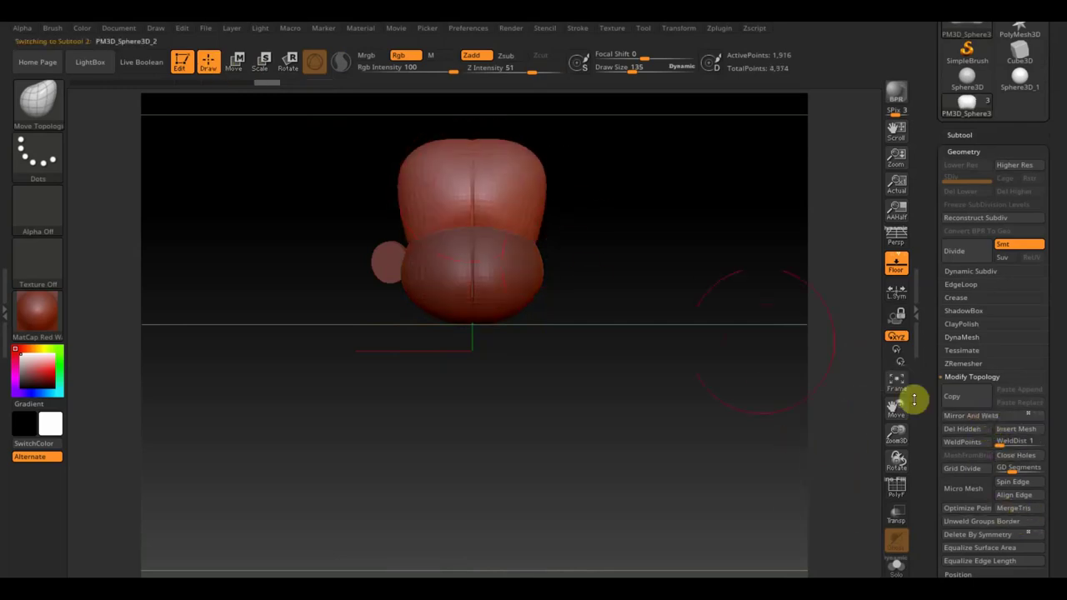
left_click(235, 62)
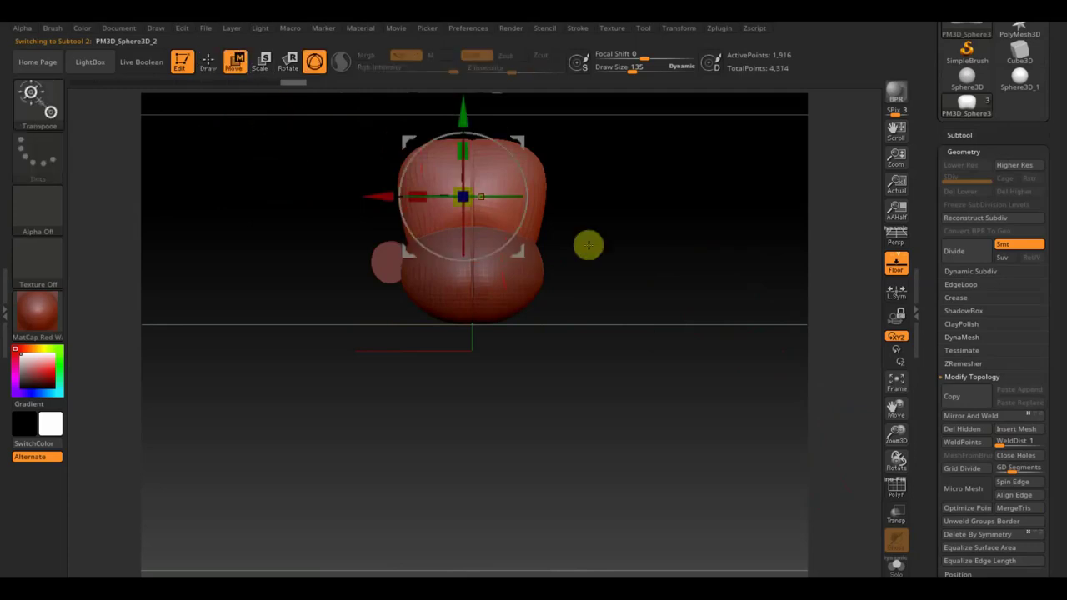
key("shift+z")
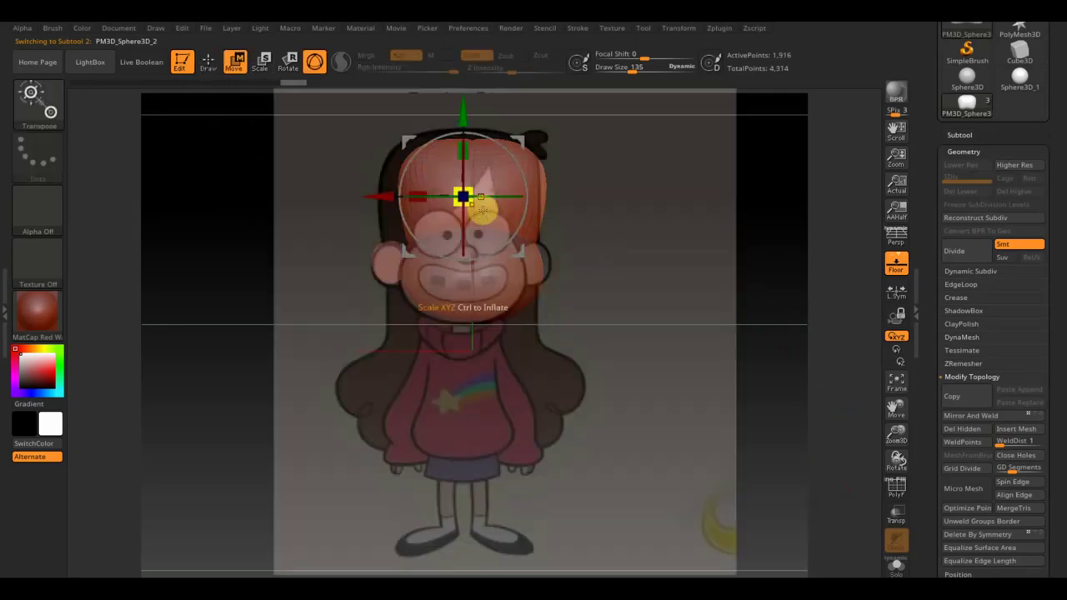
- Move the head right onto the reference face and weld it again, then select the lower face sphere
mouse_move(474, 196)
left_mouse_down()
mouse_move(492, 173)
mouse_move(572, 200)
left_mouse_up()
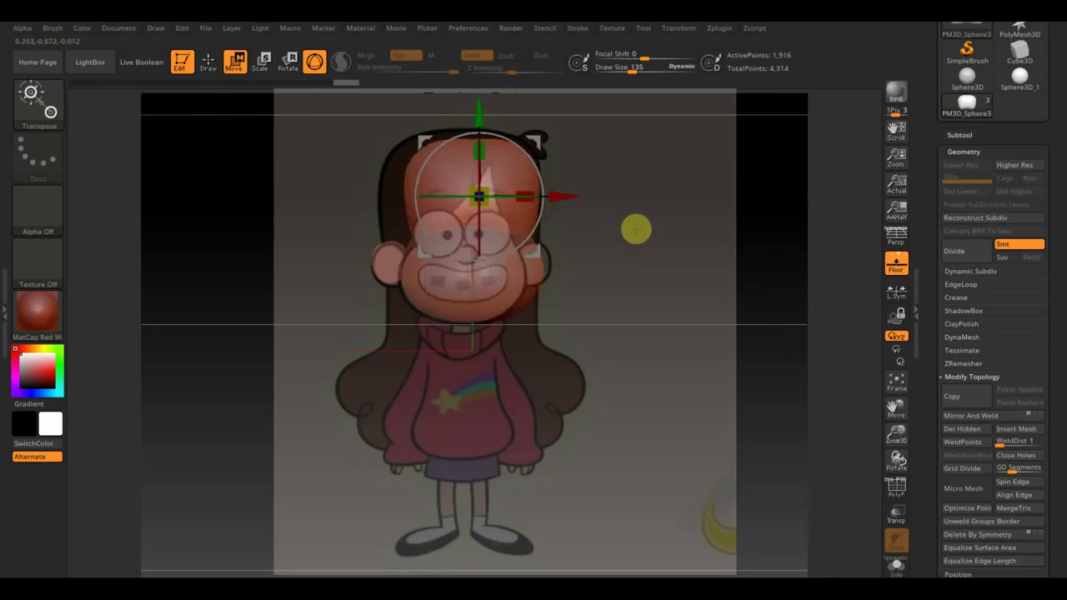
left_click_drag(575, 197, 569, 196)
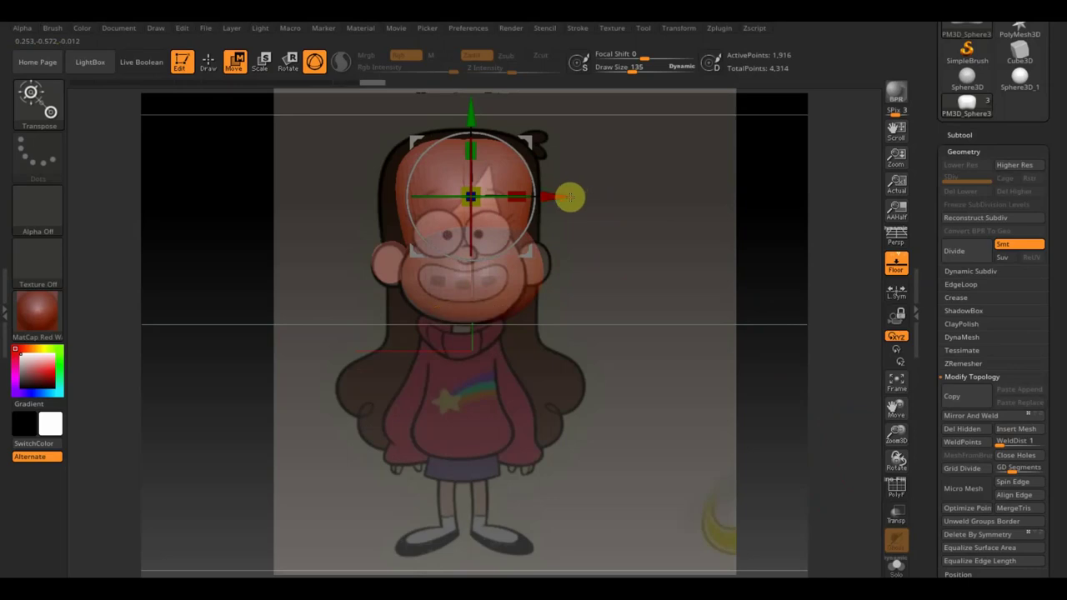
left_click(971, 415)
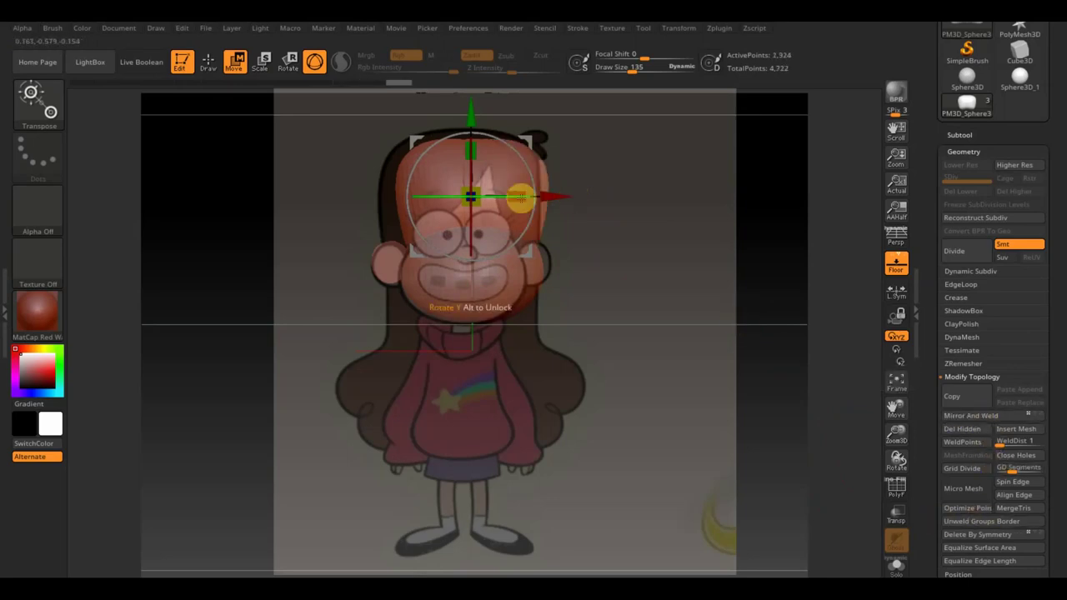
left_click_drag(700, 308, 693, 312)
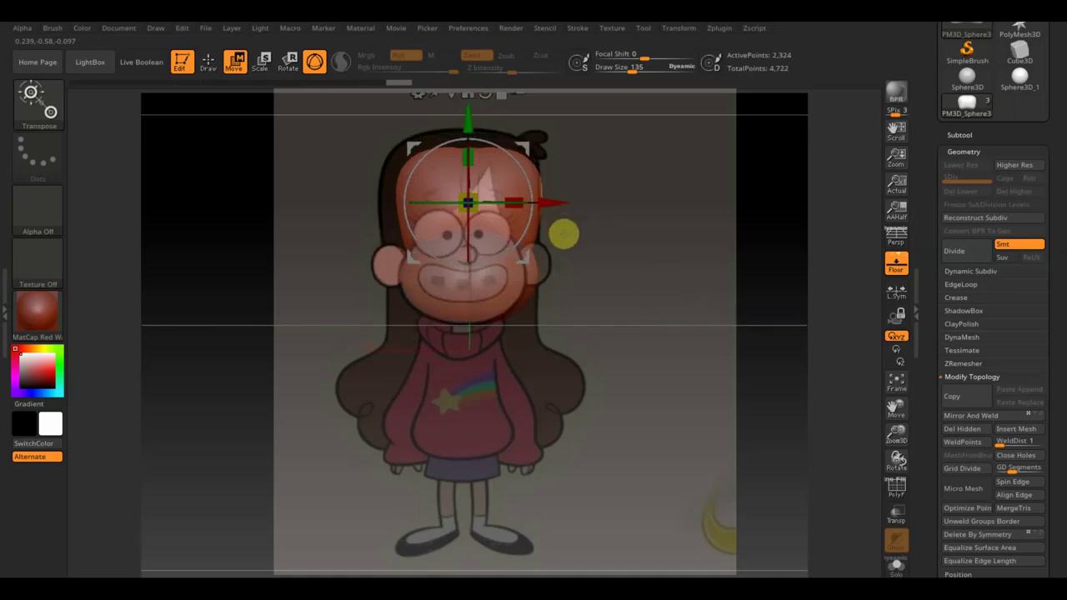
left_click(502, 294, "alt")
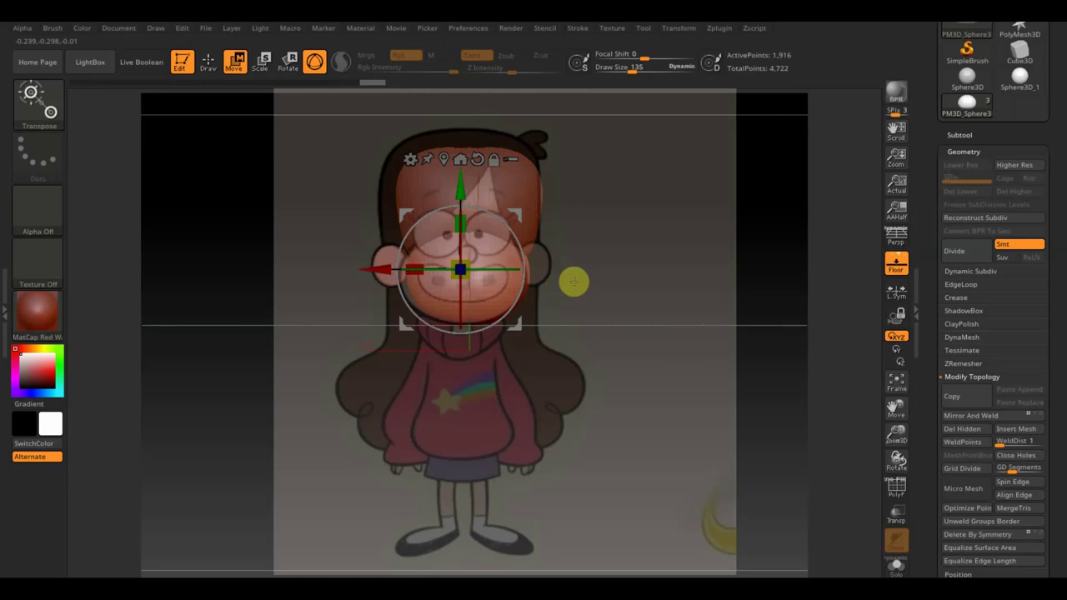
key("shift+z")
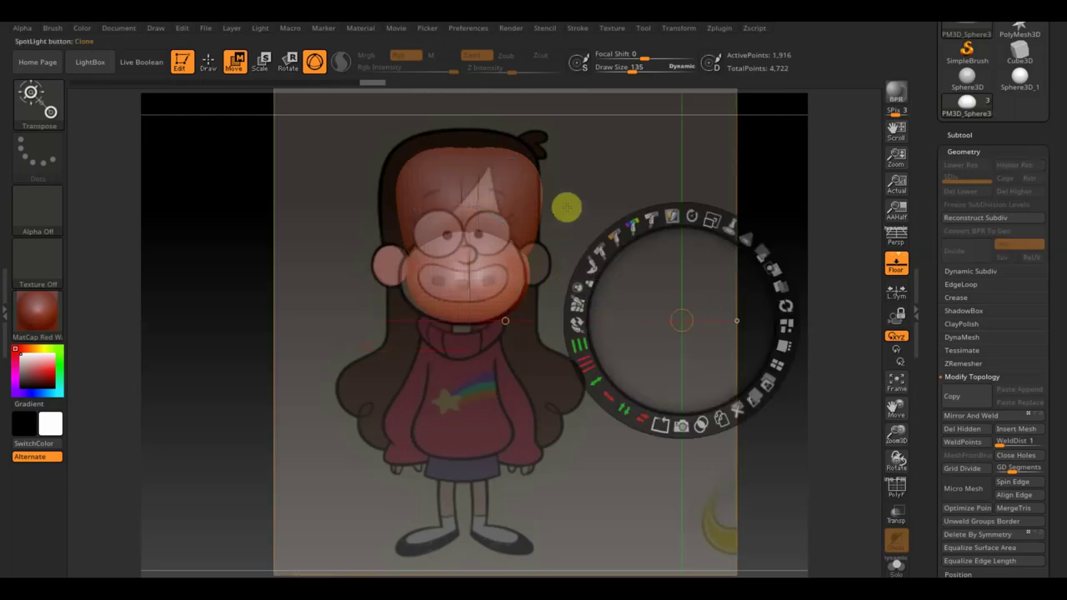
- Nudge the reference image slightly right, close the Spotlight dial, and select the cheek subtool
left_click(567, 205)
left_click_drag(550, 200, 555, 200)
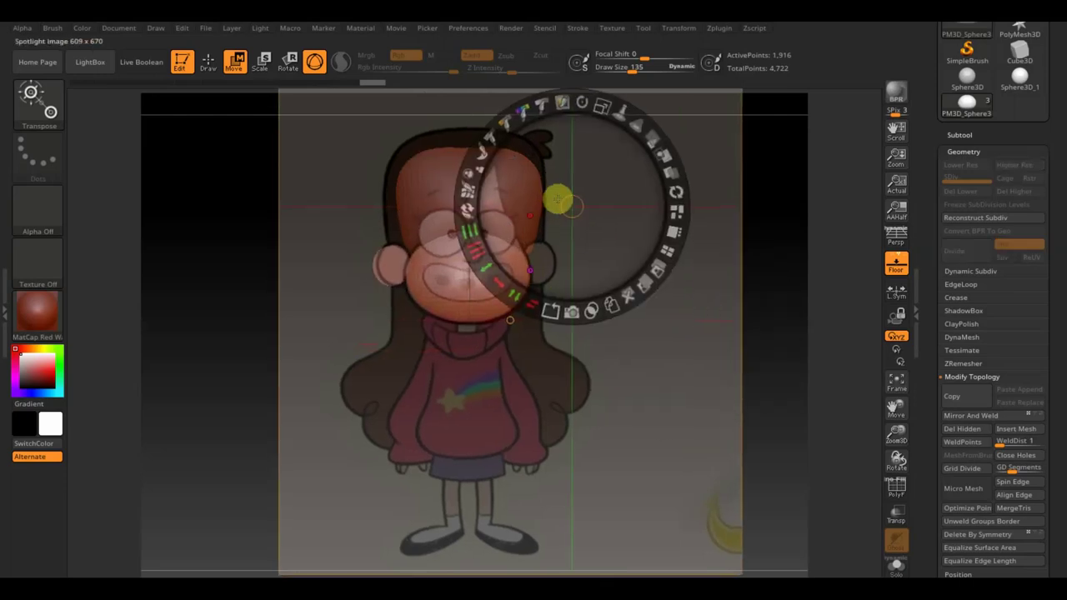
left_click(209, 63)
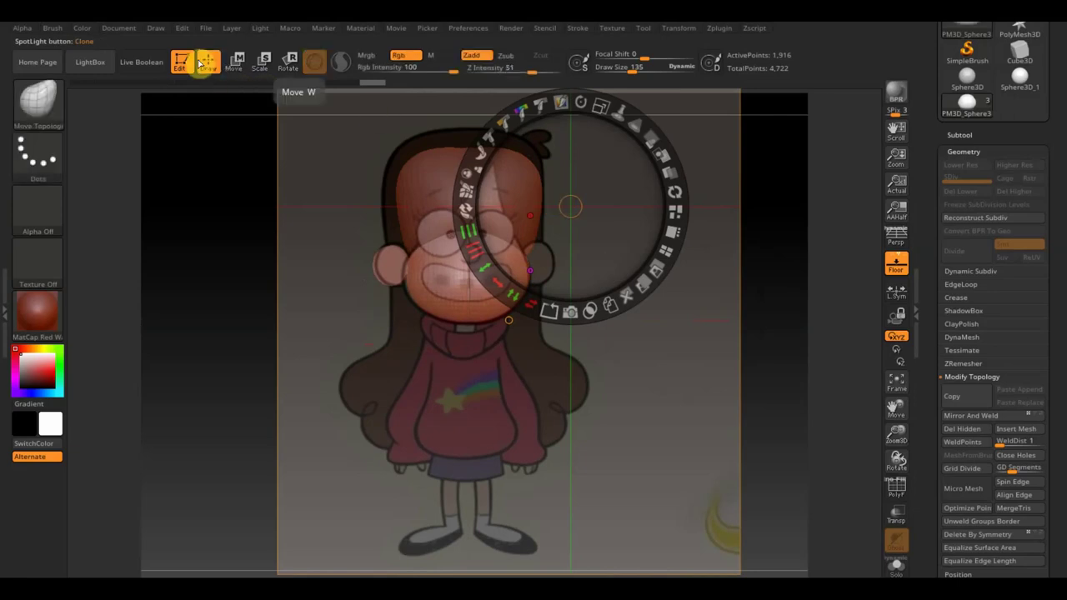
key("shift+z")
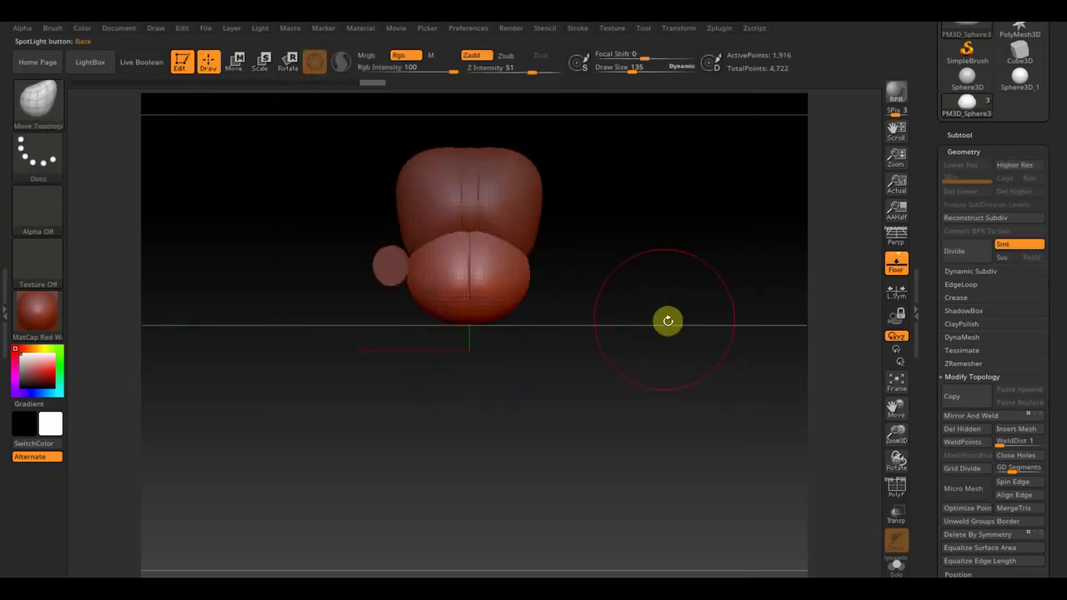
key("shift+z")
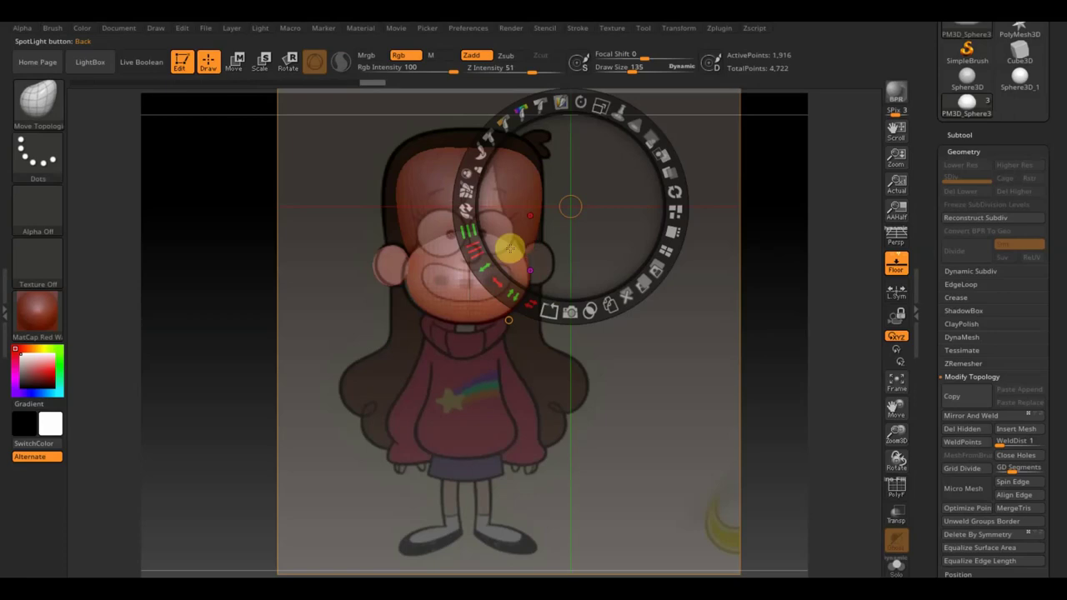
left_click(237, 64)
left_click(209, 62)
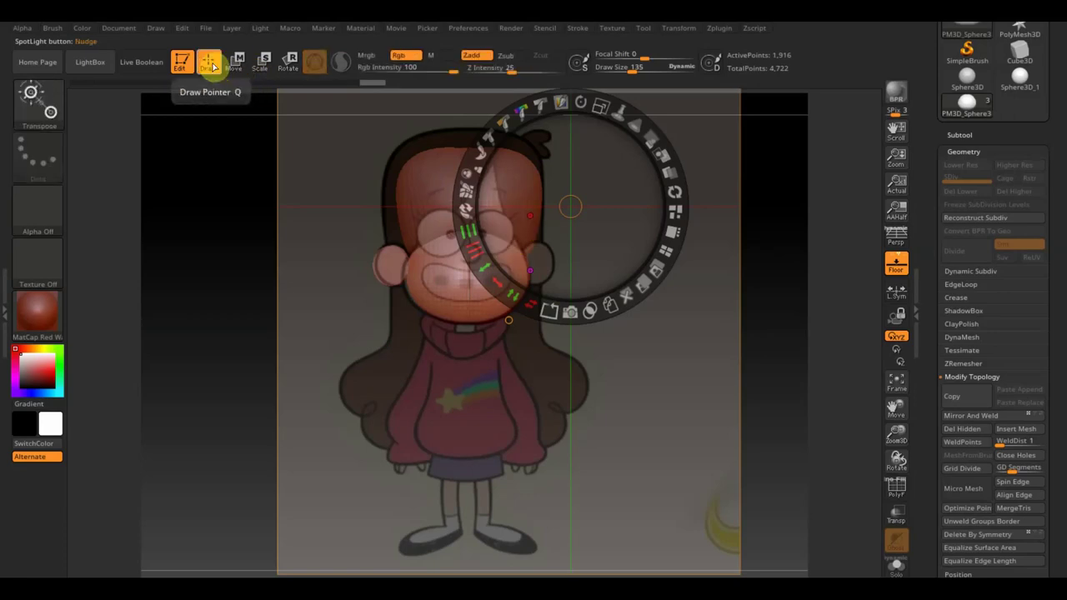
key("z")
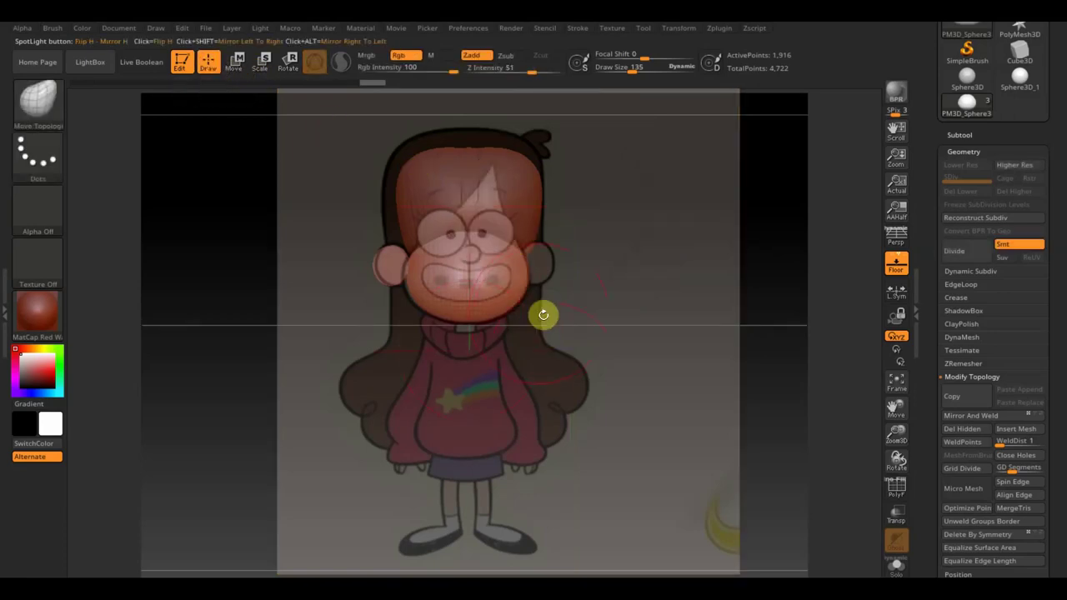
left_click(383, 256, "alt")
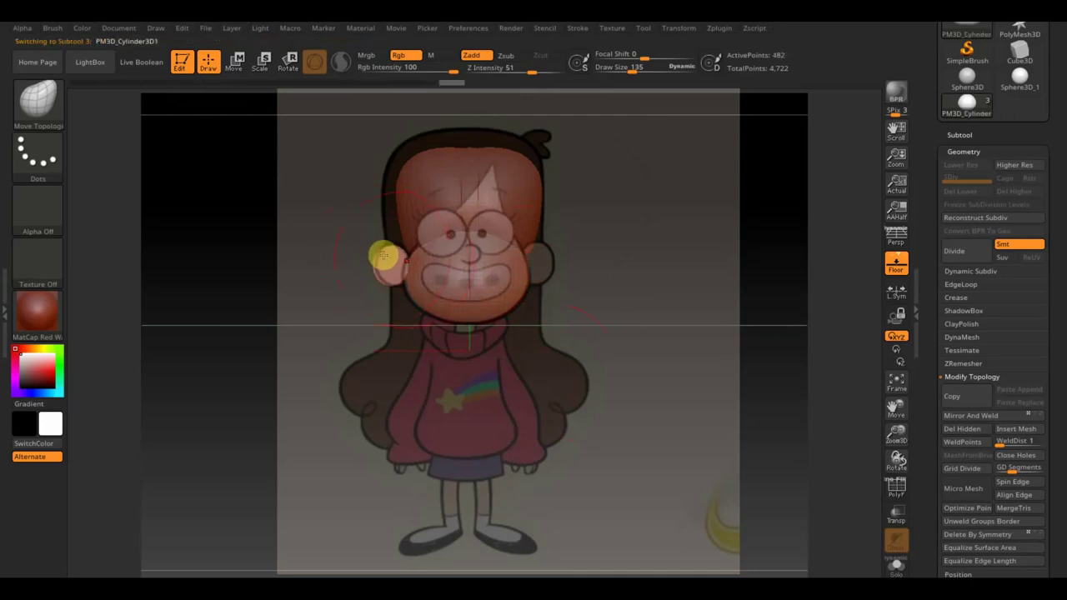
- Mirror And Weld the cheek so a matching cheek sits on both sides of the face
left_click(979, 417)
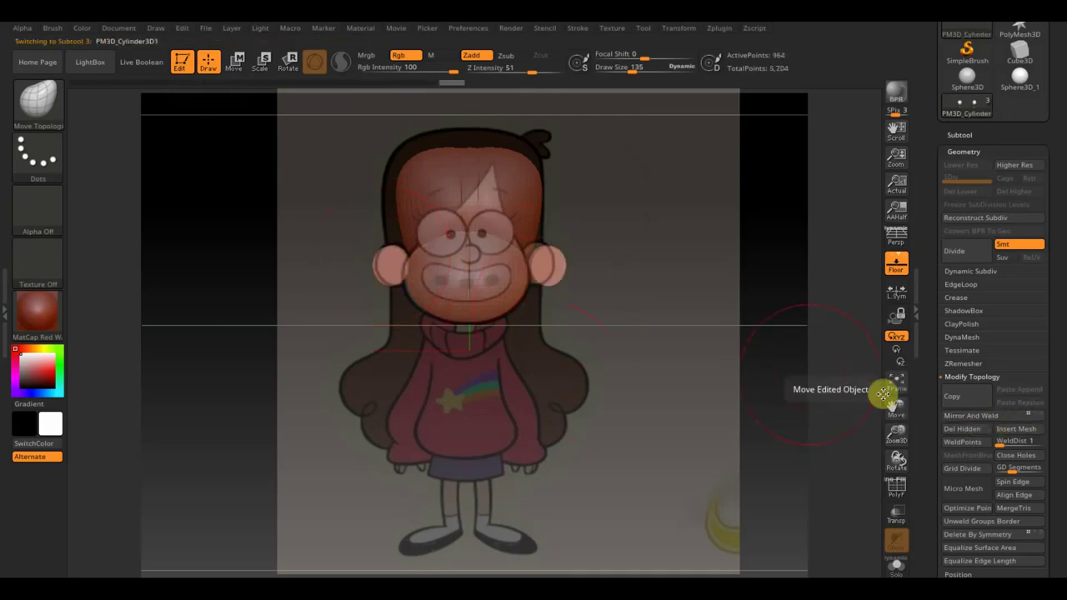
left_click_drag(698, 325, 692, 323)
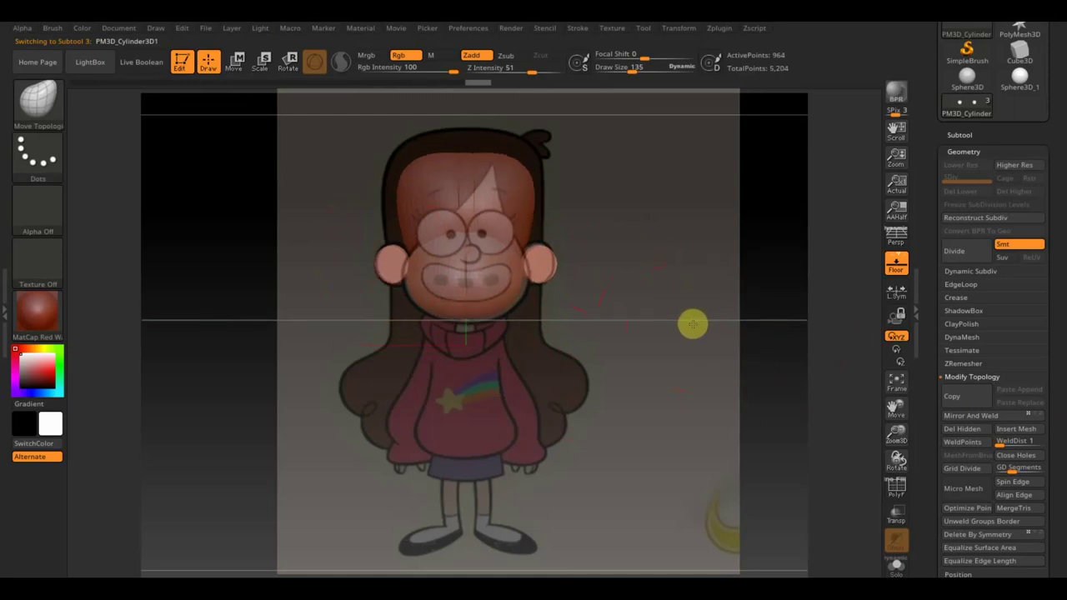
left_click(429, 297, "alt")
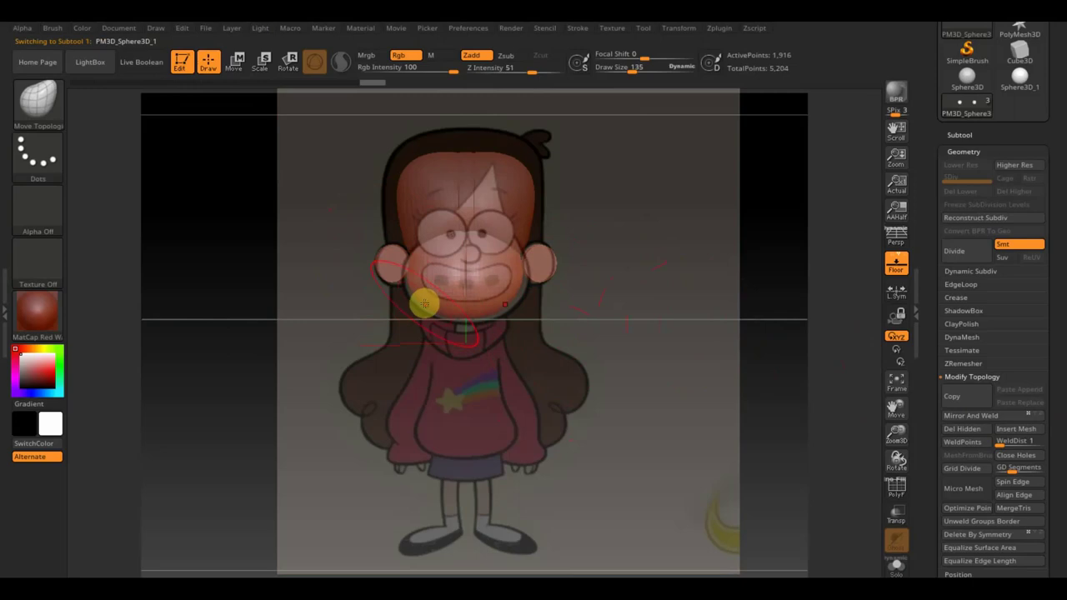
- Select the head subtool and Mirror And Weld it again for symmetry
left_click(454, 175, "alt")
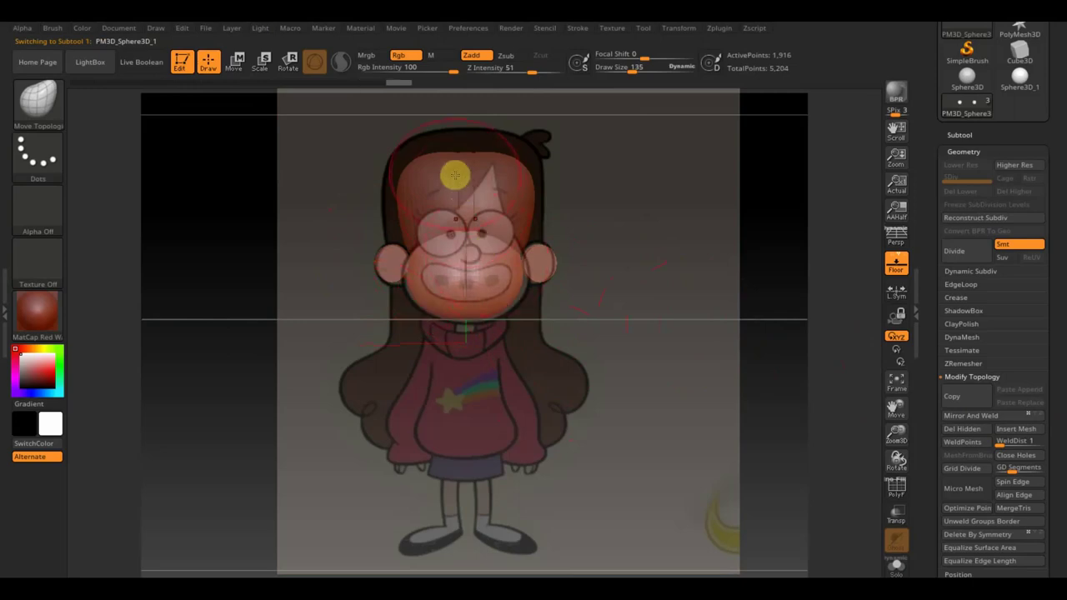
left_click(456, 166, "alt")
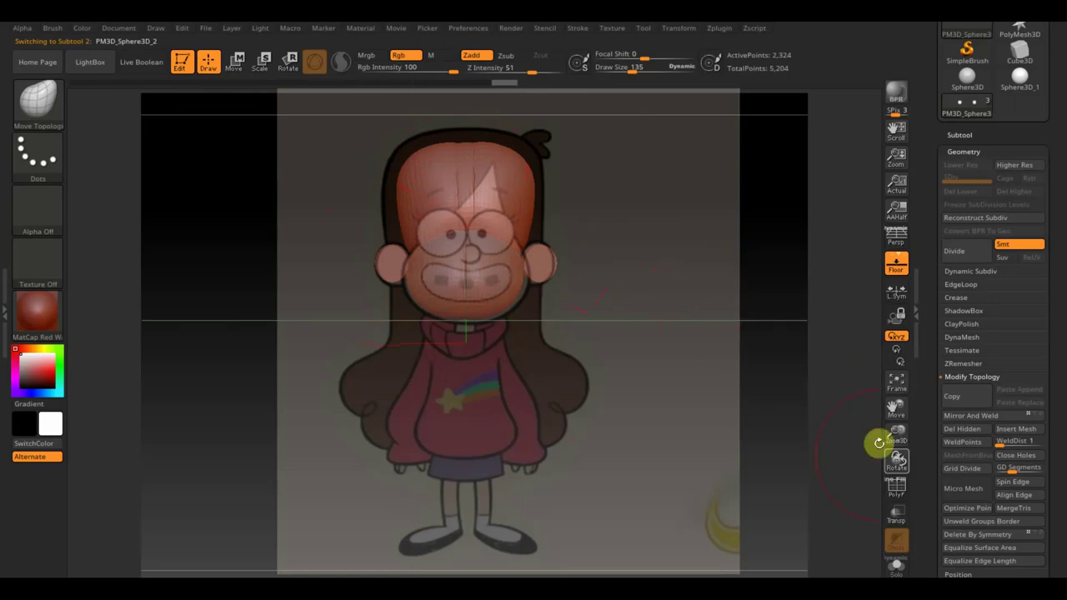
left_click(990, 417)
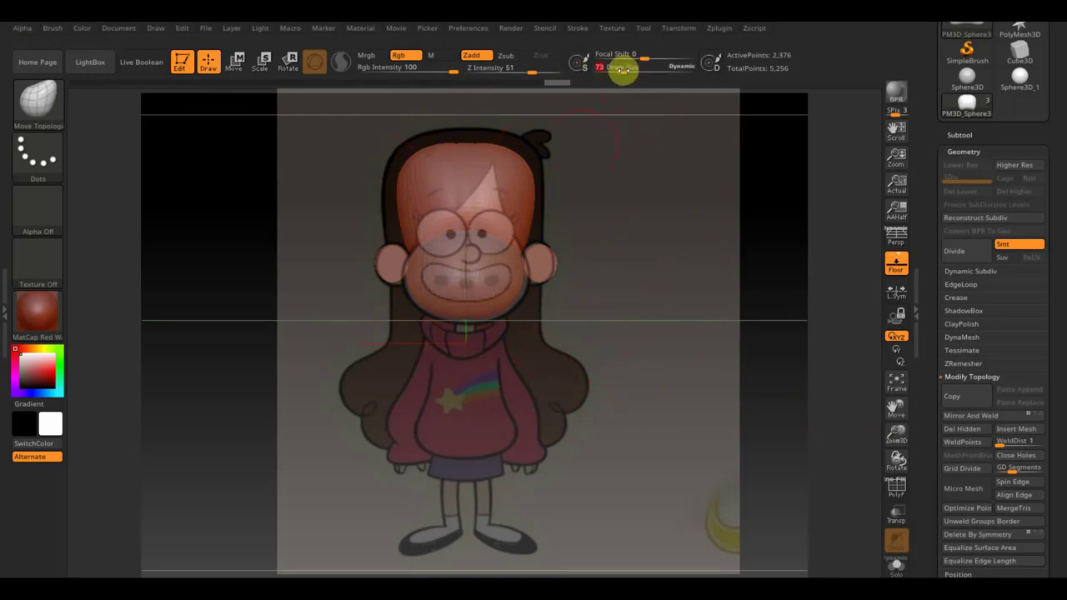
left_click(491, 300, "alt")
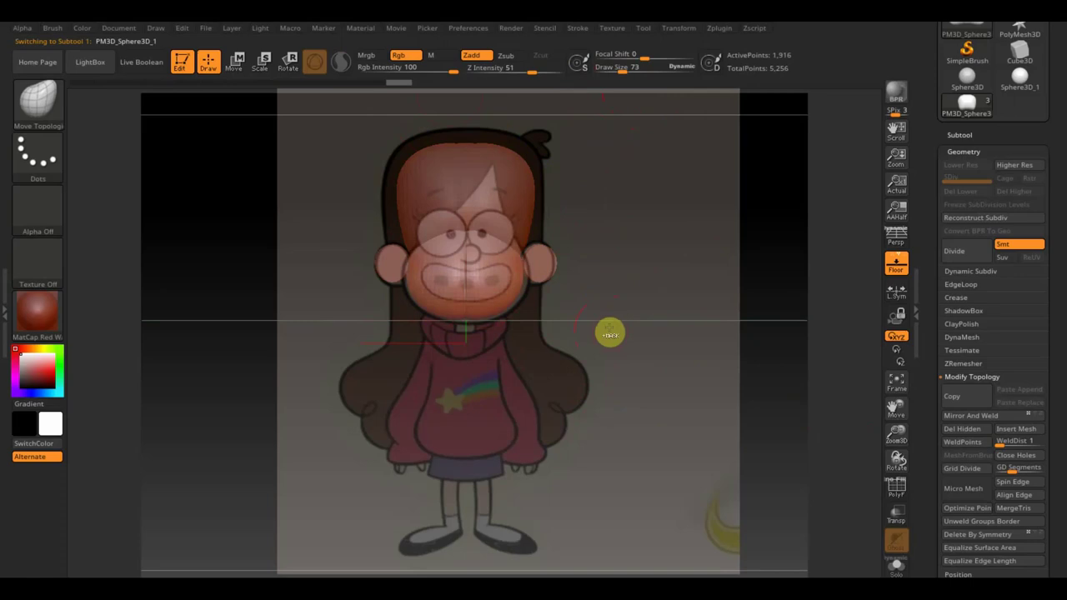
- Subdivide the face sphere and mask its mouth area with a smaller brush
key("ctrl")
key("ctrl+d")
key("ctrl+d")
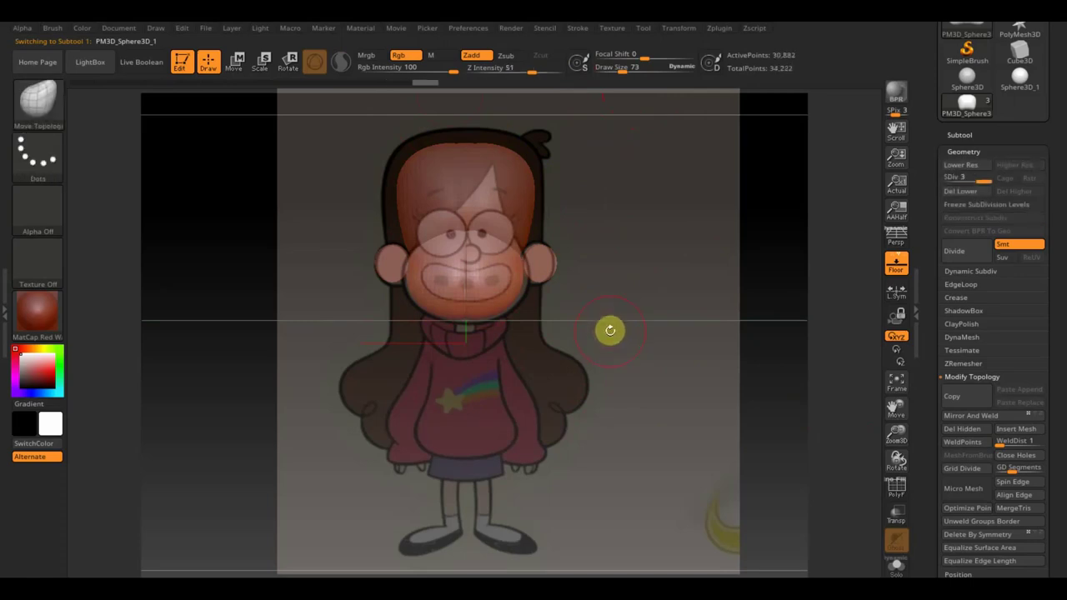
left_click_drag(625, 66, 621, 66)
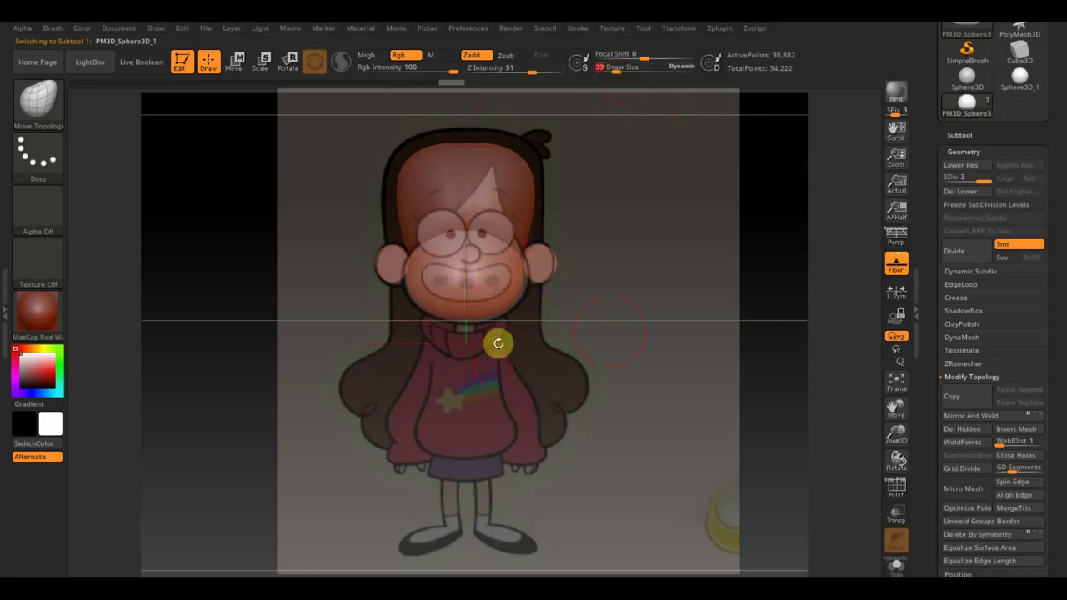
key("ctrl")
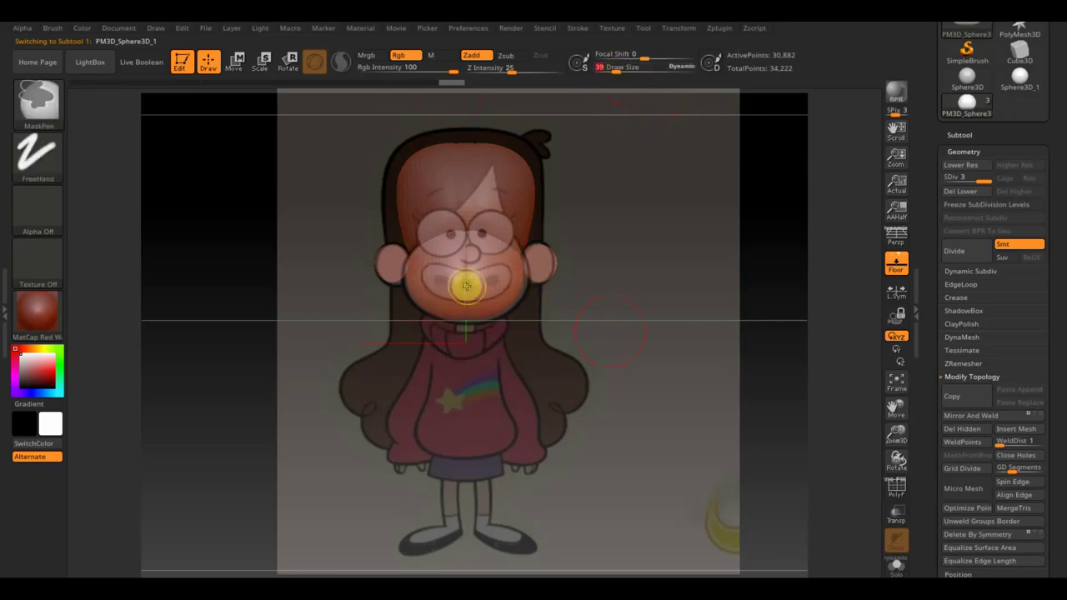
left_click_drag(466, 285, 448, 283, "ctrl")
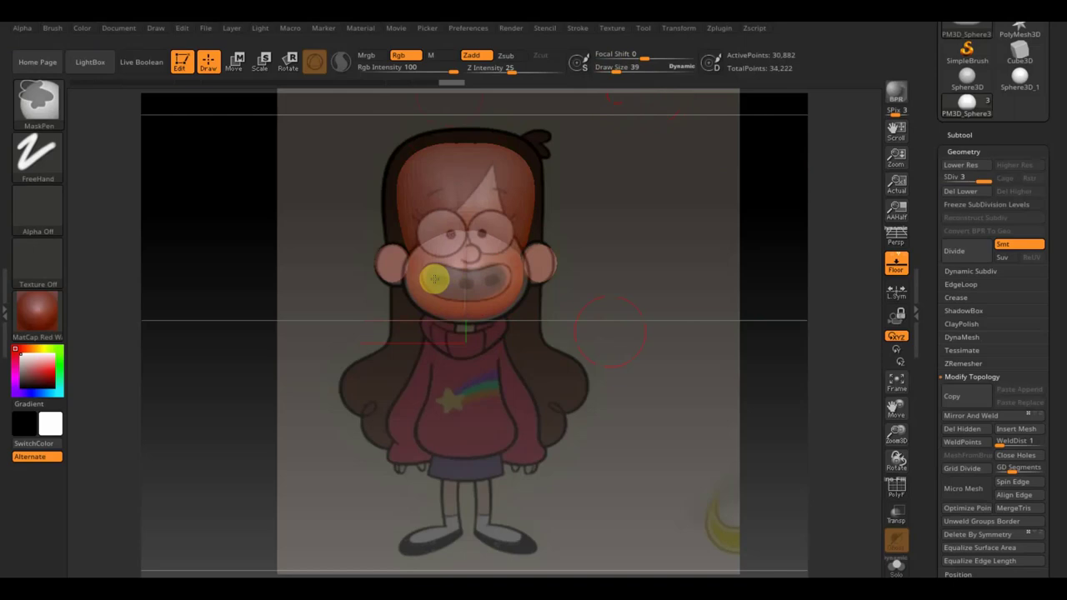
- Invert the mask and shift the head left along X, checking from side and front
key("shift+z")
left_click_drag(660, 320, 721, 341)
key("ctrl")
left_click(722, 343, "ctrl")
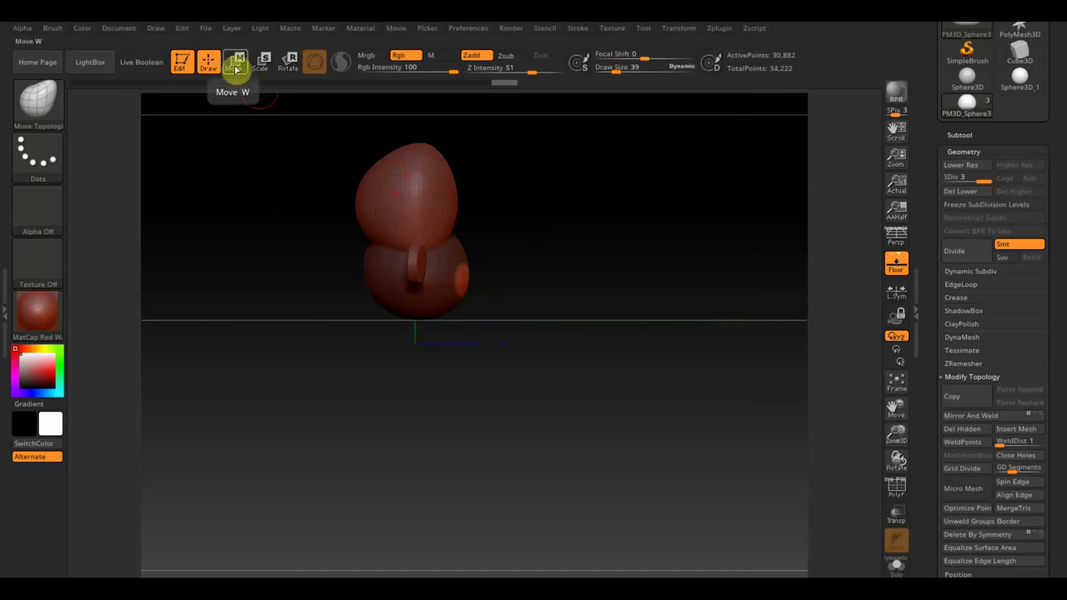
left_click(236, 63)
left_click_drag(524, 268, 491, 270)
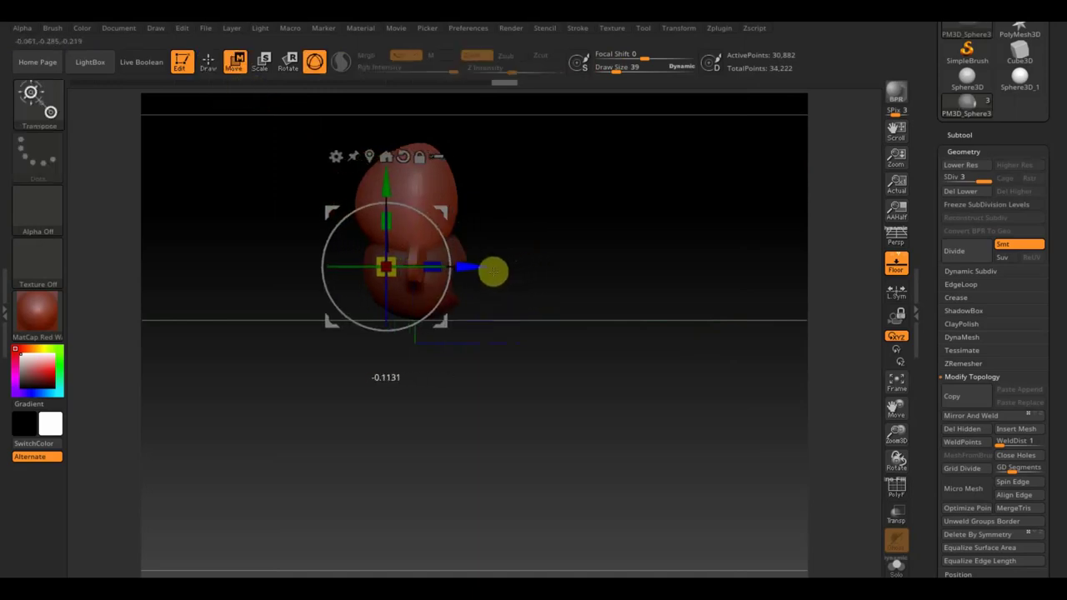
left_click_drag(650, 359, 584, 359, "shift")
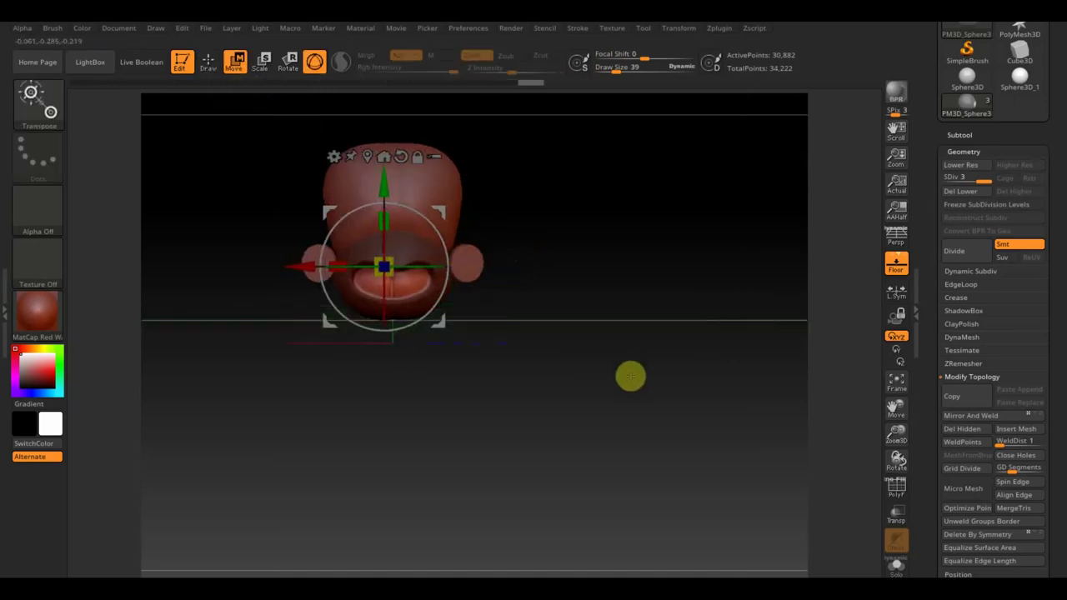
- Delete the head's lower subdivision levels and expand the DynaMesh settings
key("shift+d")
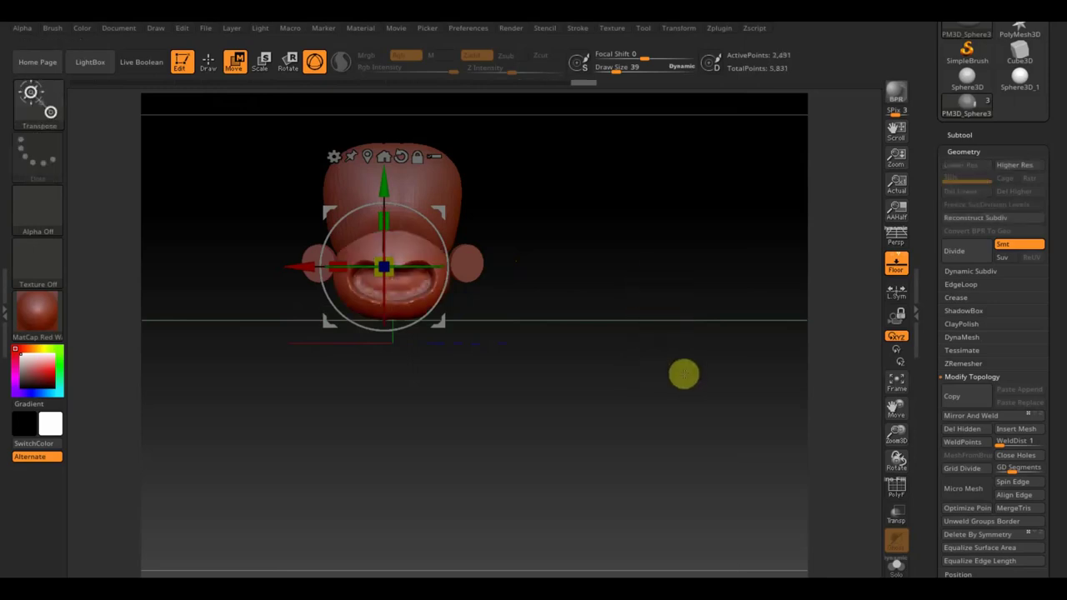
key("d")
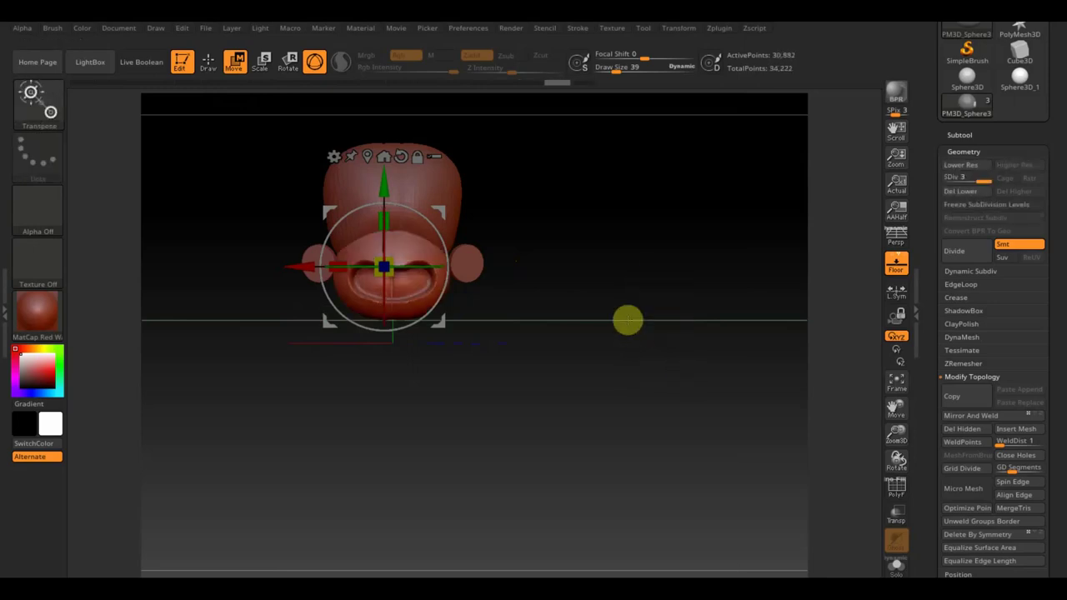
left_click(961, 192)
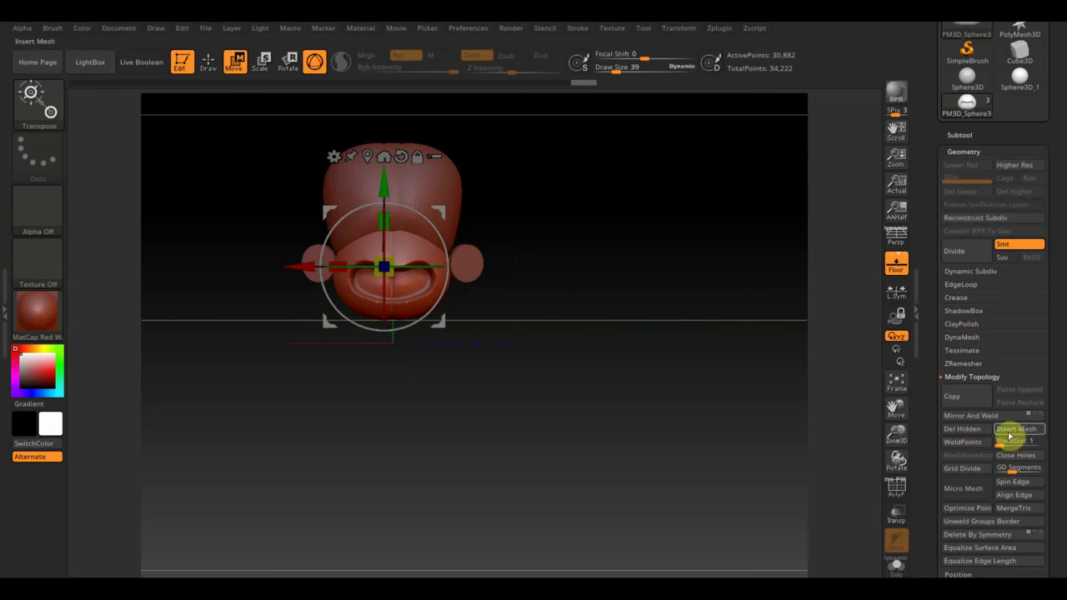
left_click(962, 337)
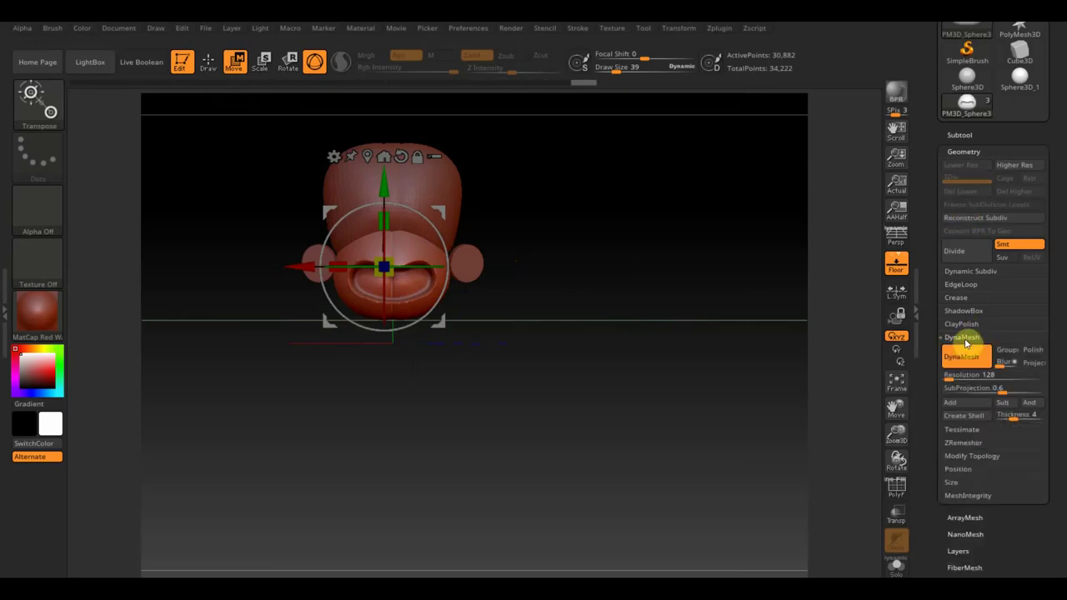
- DynaMesh the head at resolution 560 into one 47,291-point mesh and zoom in on it
left_click_drag(619, 219, 648, 282, "ctrl")
left_click(208, 60)
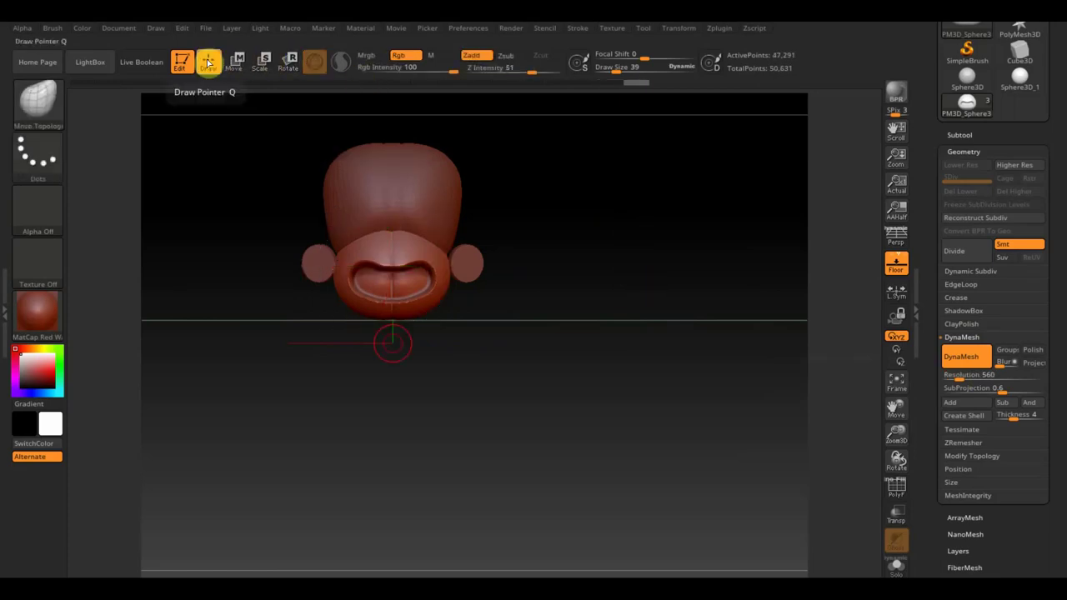
mouse_move(634, 345)
left_mouse_down("alt")
mouse_move(636, 319)
mouse_move(658, 371)
mouse_move(700, 395)
mouse_move(686, 348)
mouse_move(700, 319)
mouse_move(706, 334)
left_mouse_up("alt")
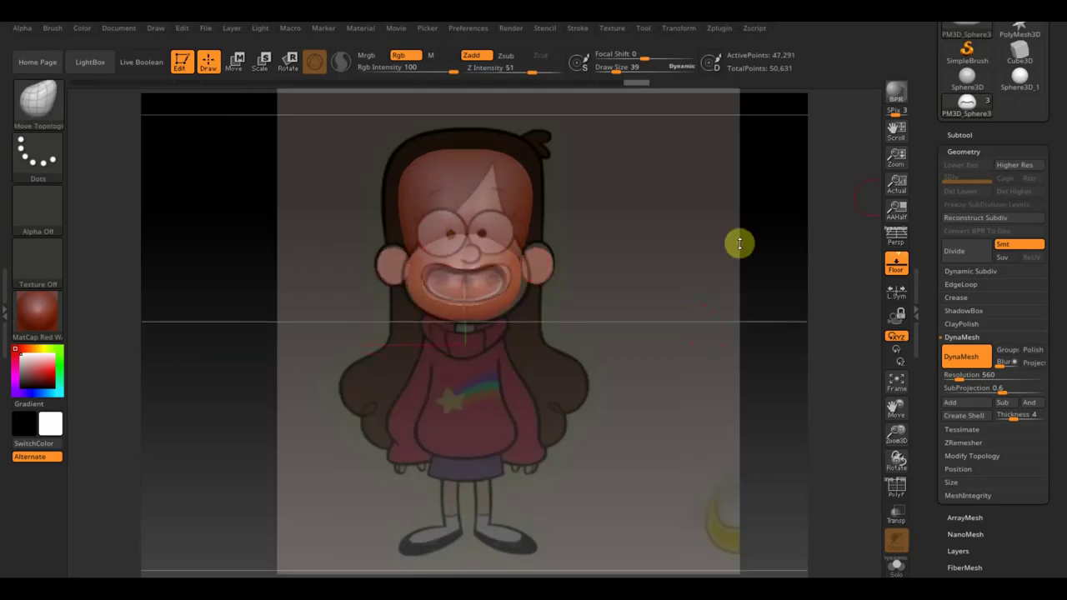
left_click(960, 134)
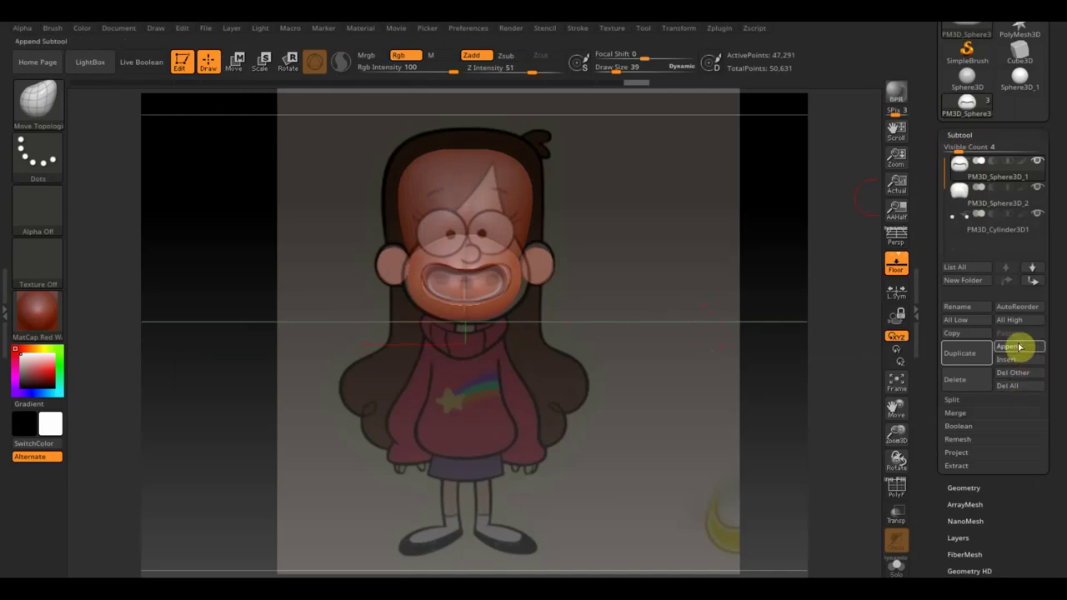
- Append a new sphere subtool, shrink it to a small ball, and move it up onto the head
left_click(1019, 346)
left_click(574, 398)
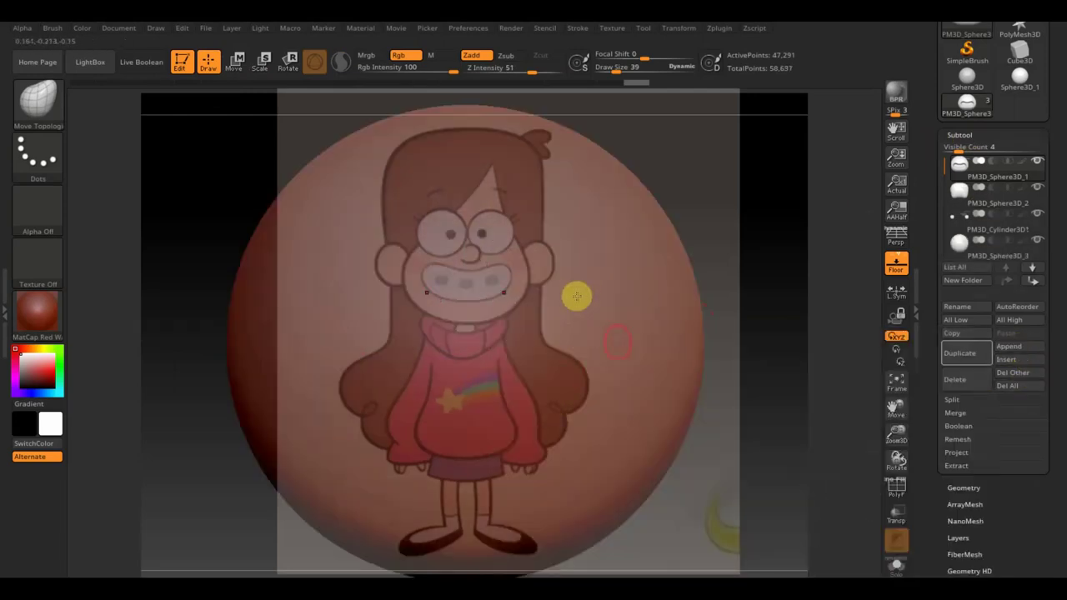
left_click(677, 339, "alt")
left_click(236, 61)
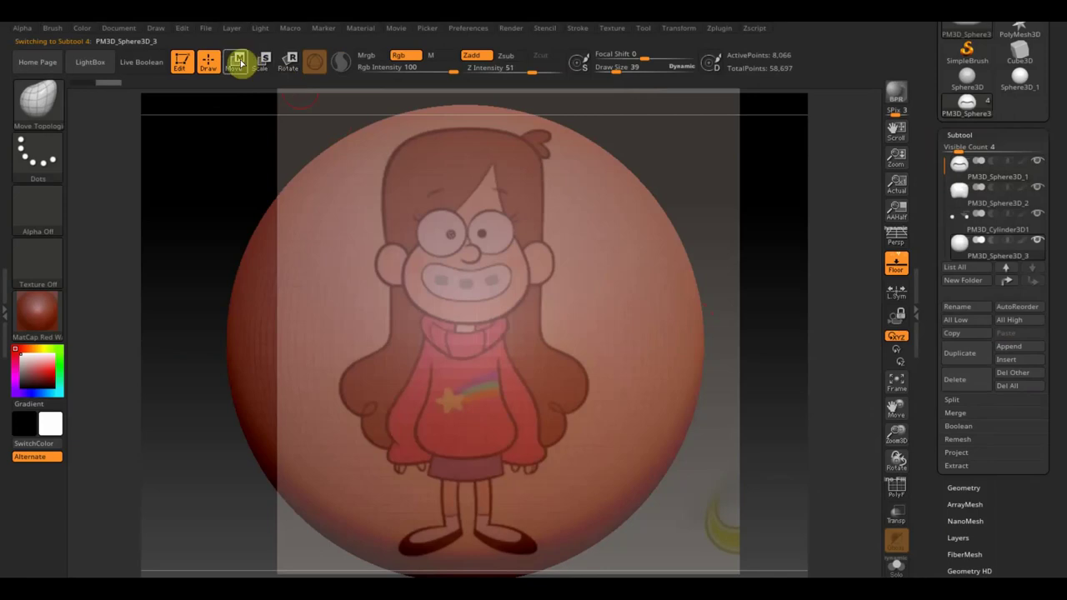
left_click_drag(465, 345, 342, 190)
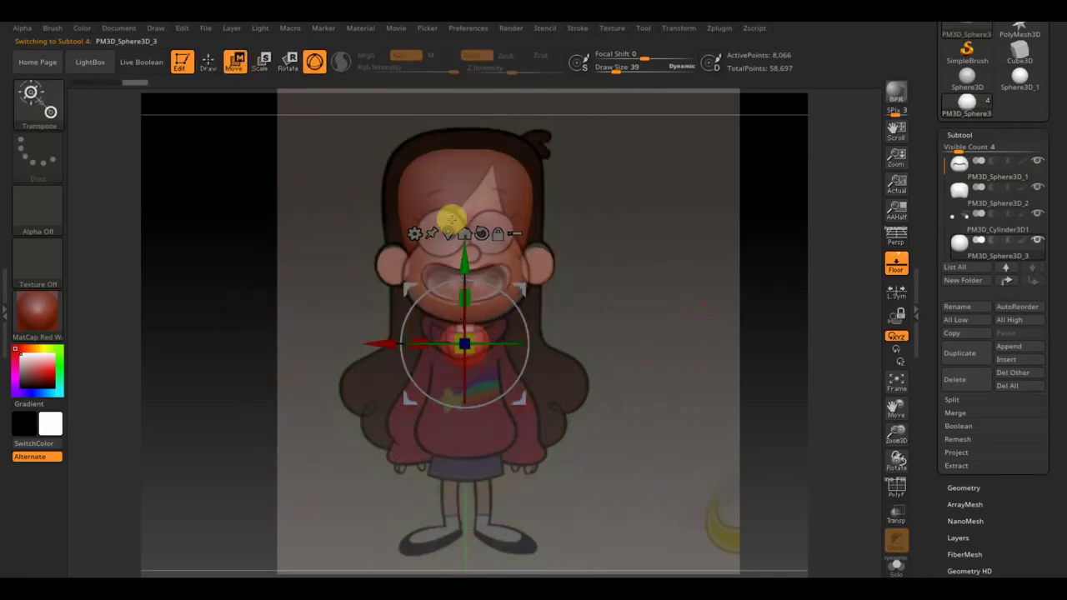
left_click_drag(464, 255, 460, 145)
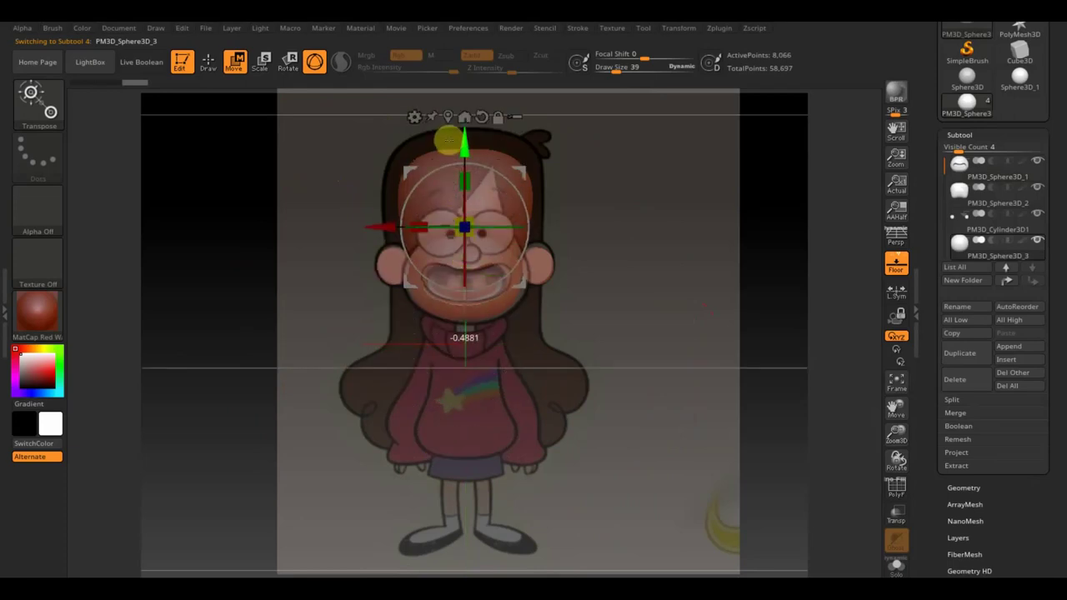
- Position the small sphere PM3D_Sphere3D_3 on the reference's left eye, checking against the overlay
left_click_drag(610, 232, 720, 259)
mouse_move(551, 235)
left_mouse_down()
mouse_move(675, 305)
mouse_move(710, 305)
mouse_move(690, 305)
left_mouse_up()
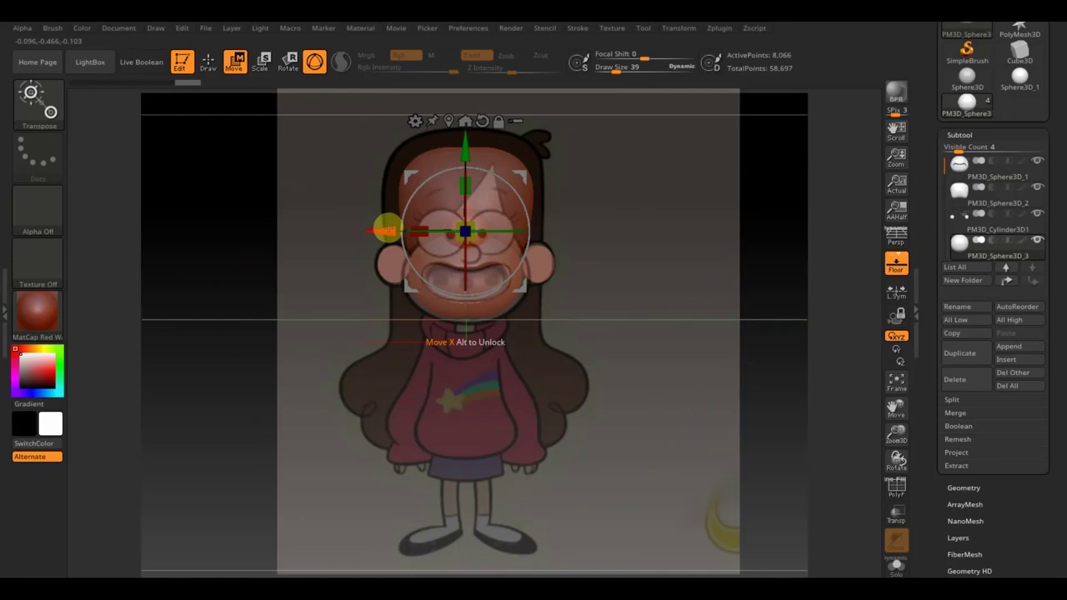
key("shift+z")
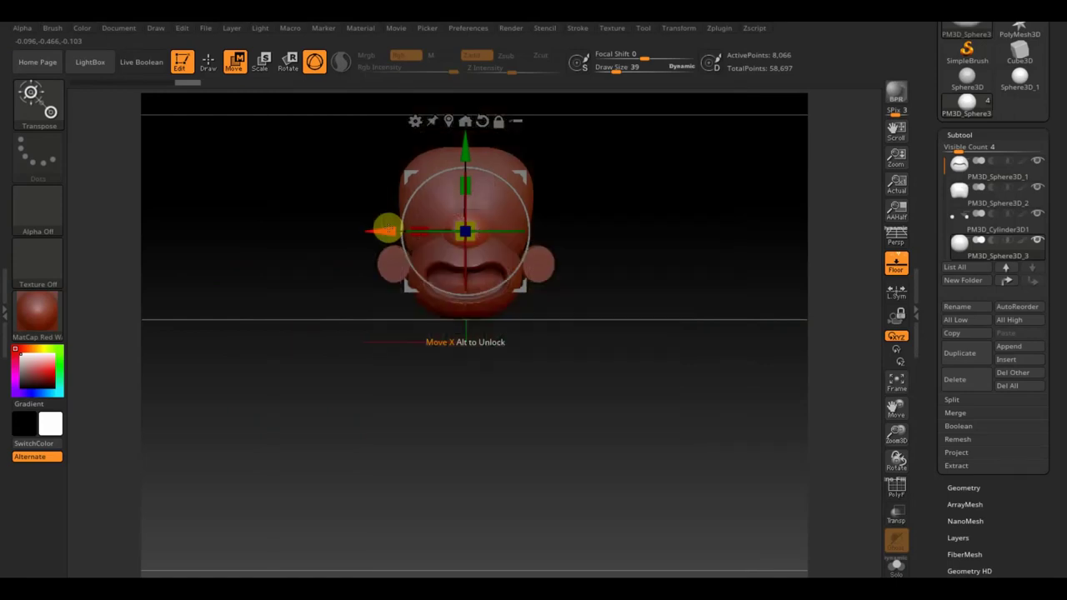
key("shift+z")
left_click_drag(388, 229, 387, 229)
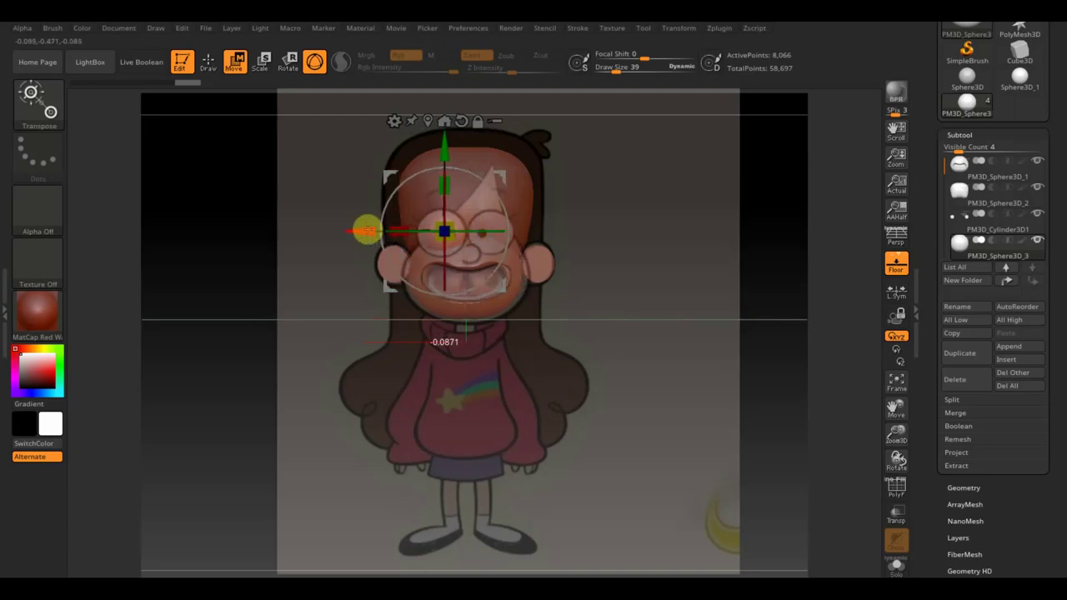
left_click_drag(387, 229, 366, 230)
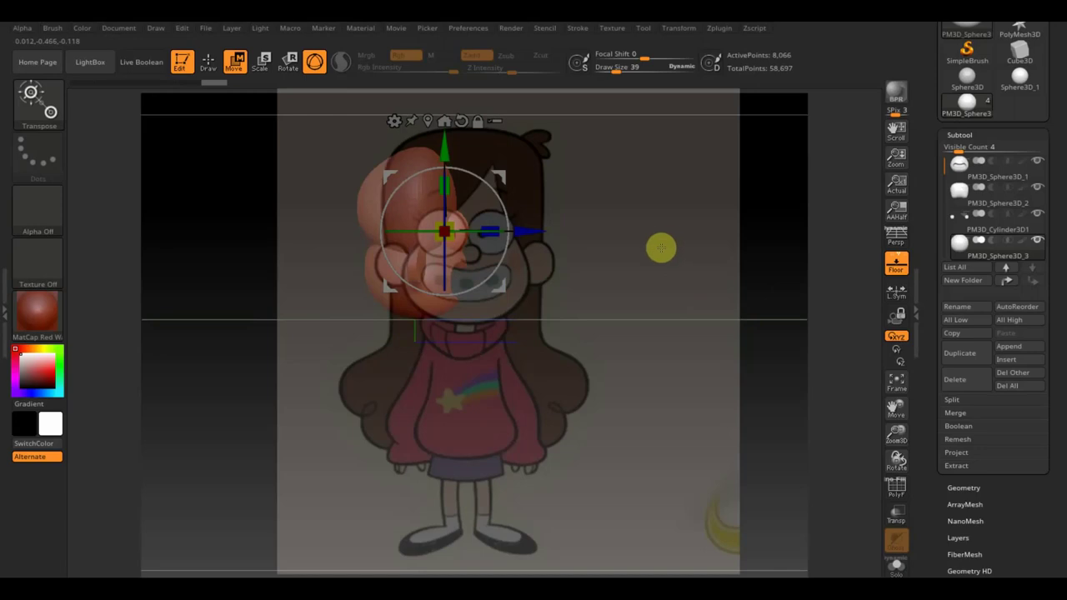
key("shift+z")
scroll(655, 253, "up", 5)
left_click_drag(539, 229, 539, 231)
left_click(445, 388, "alt")
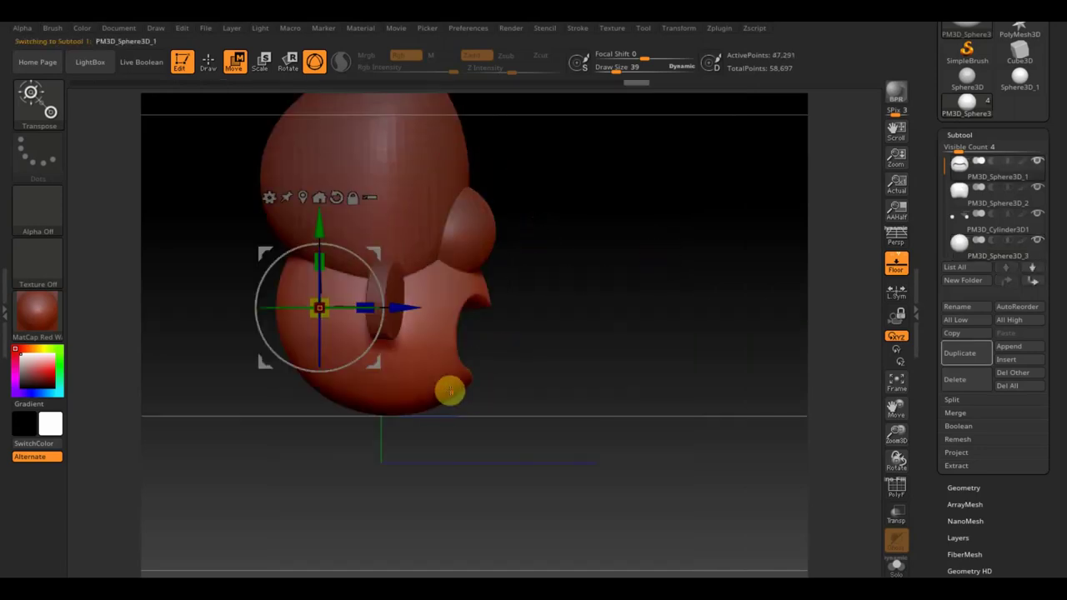
- Pull the lower face sphere's bottom edge outward with Draw Size 99, checking from several angles
left_click(208, 63)
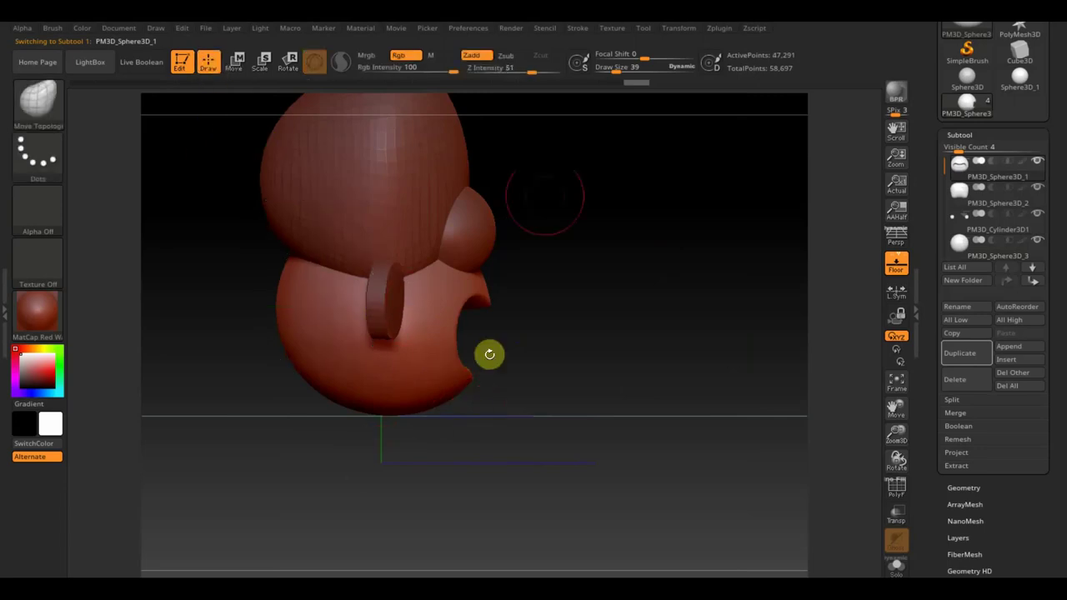
left_click_drag(617, 69, 625, 68)
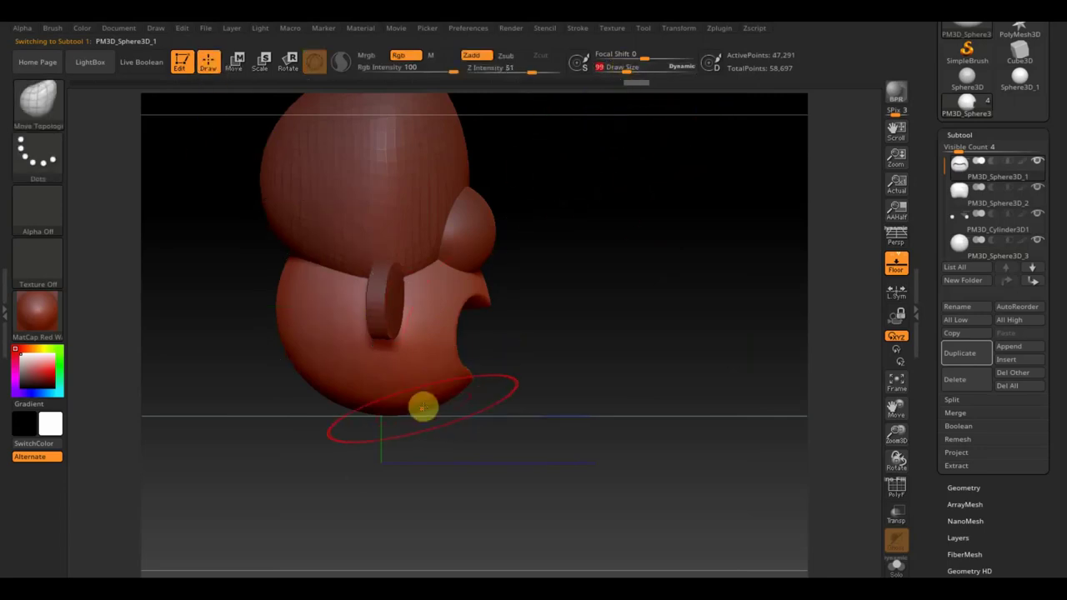
mouse_move(444, 402)
left_mouse_down()
mouse_move(492, 412)
mouse_move(500, 386)
left_mouse_up()
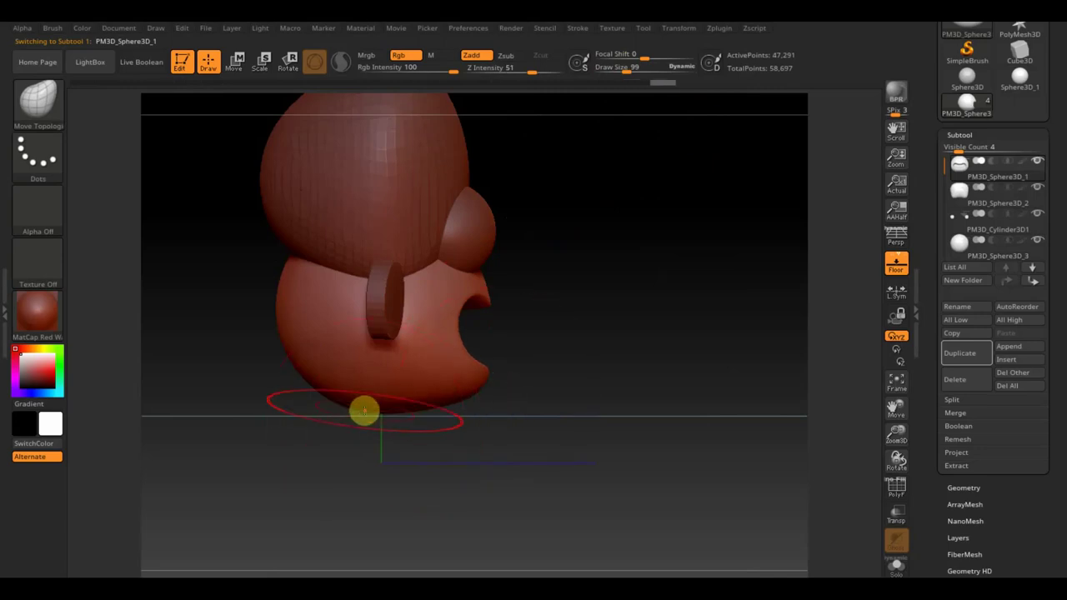
left_click_drag(575, 408, 565, 352)
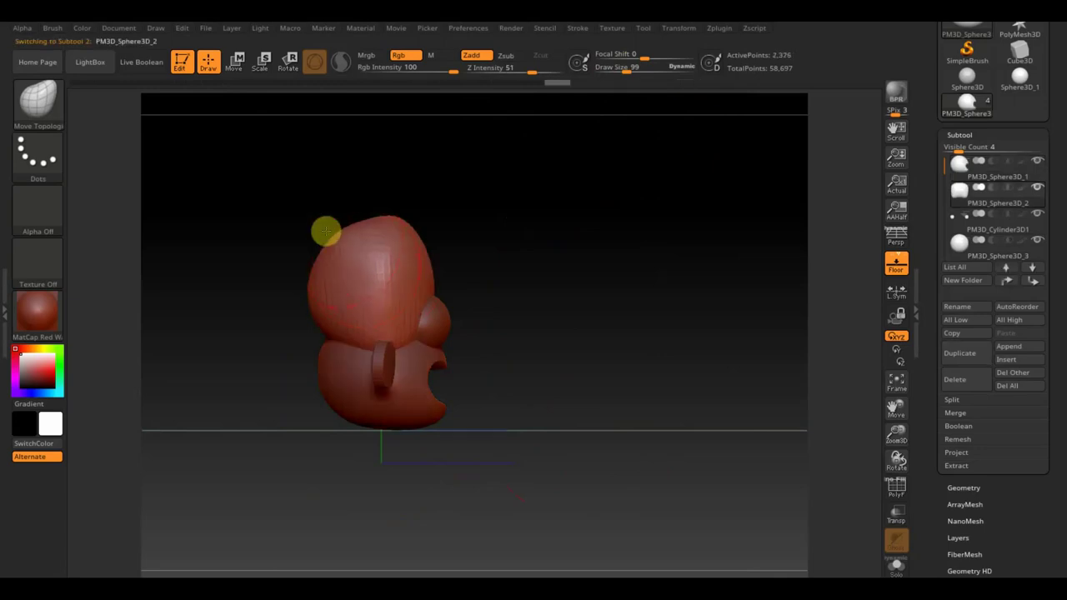
left_click_drag(503, 250, 402, 279)
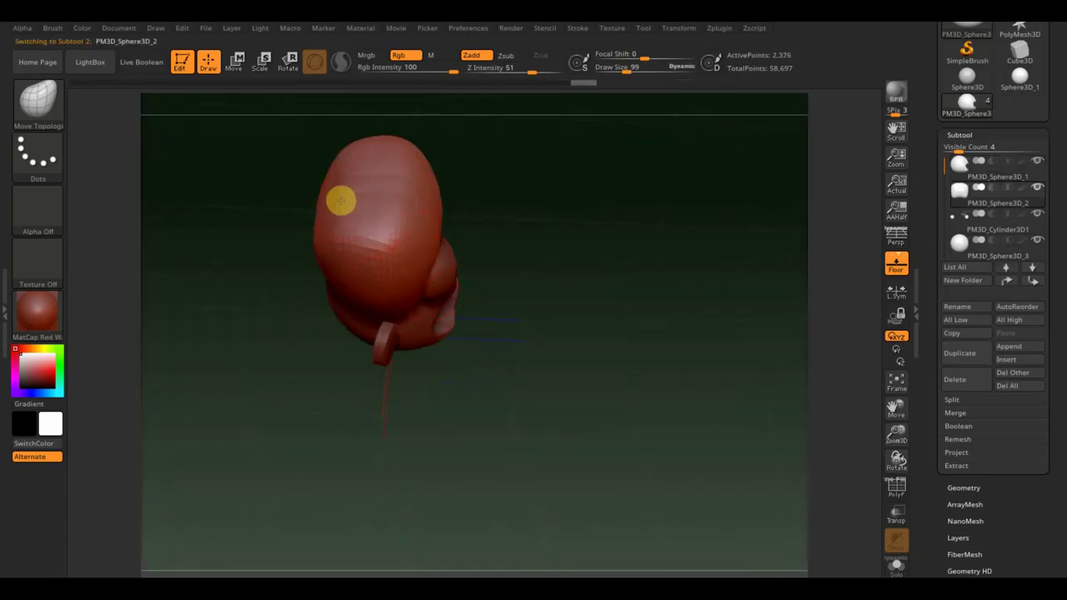
left_click_drag(541, 244, 624, 215)
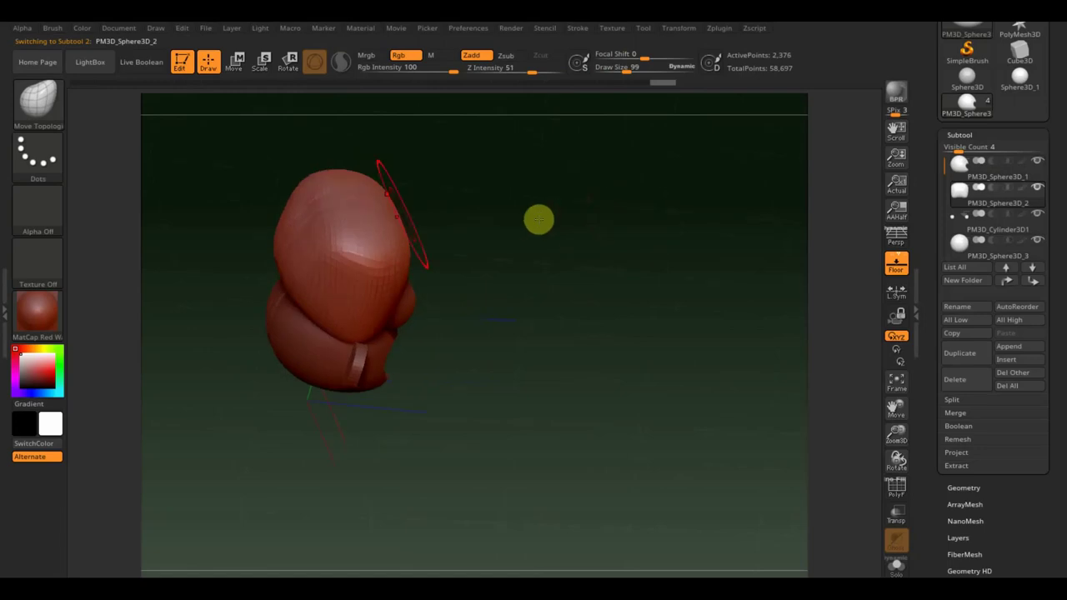
mouse_move(542, 317)
left_mouse_down()
mouse_move(526, 245)
mouse_move(476, 300)
left_mouse_up()
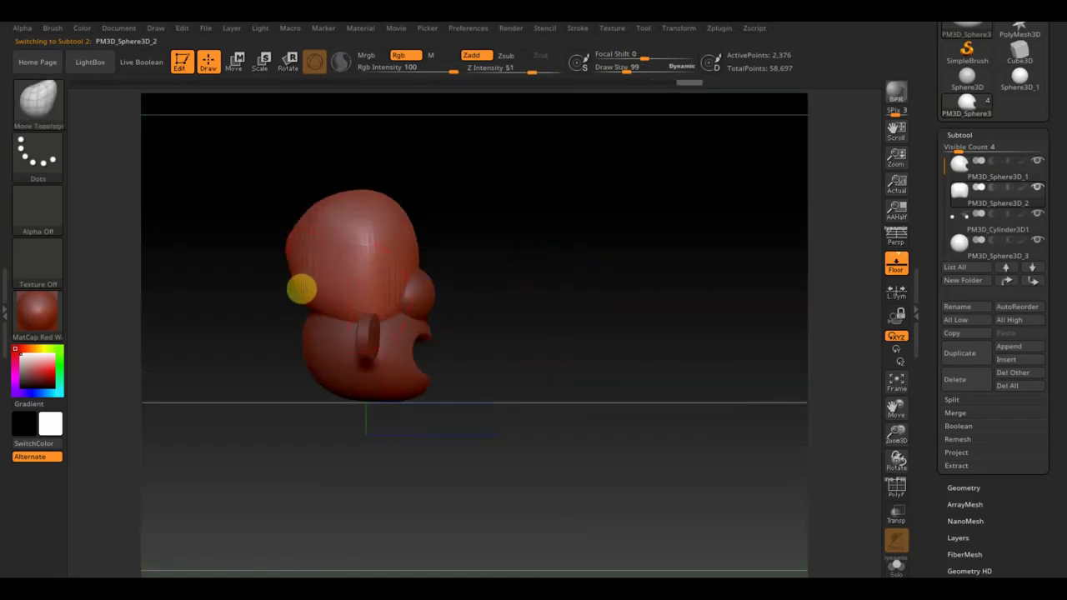
left_click_drag(595, 342, 555, 343)
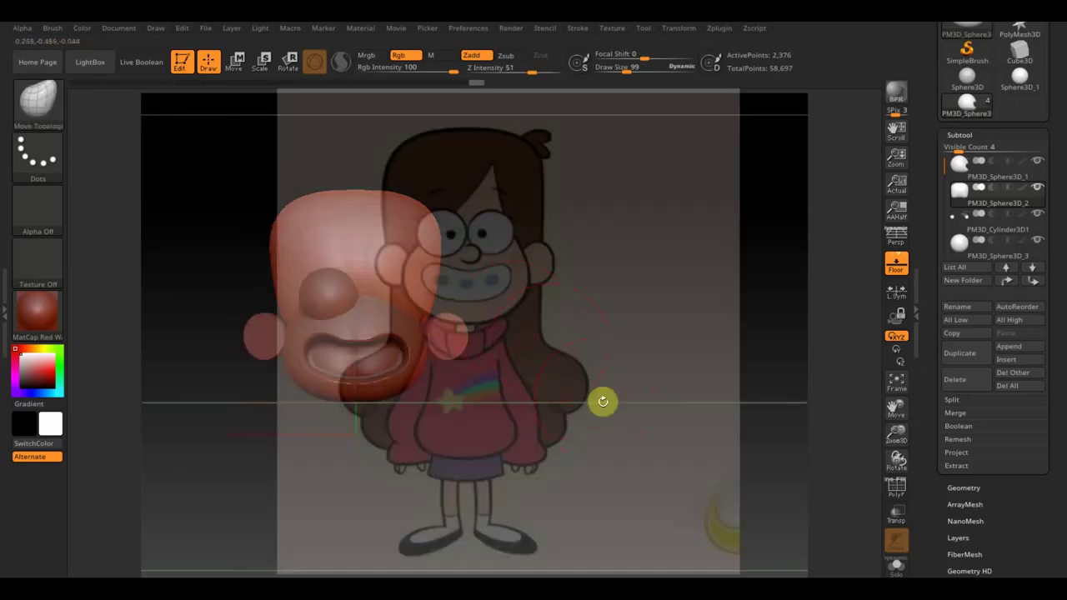
mouse_move(639, 419)
left_mouse_down()
mouse_move(632, 397)
mouse_move(753, 343)
left_mouse_up()
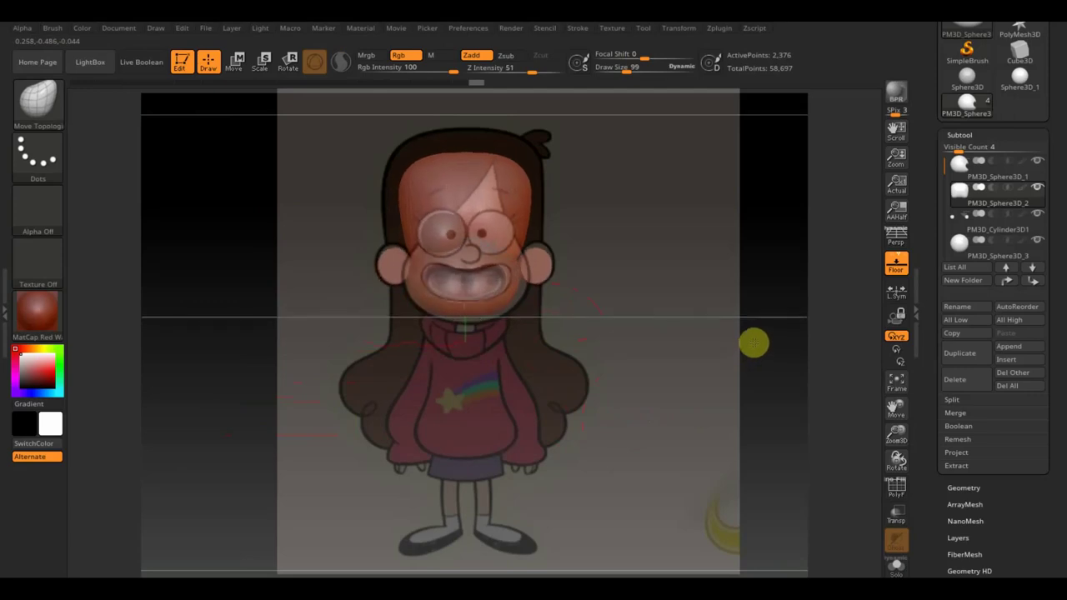
left_click(439, 233, "alt")
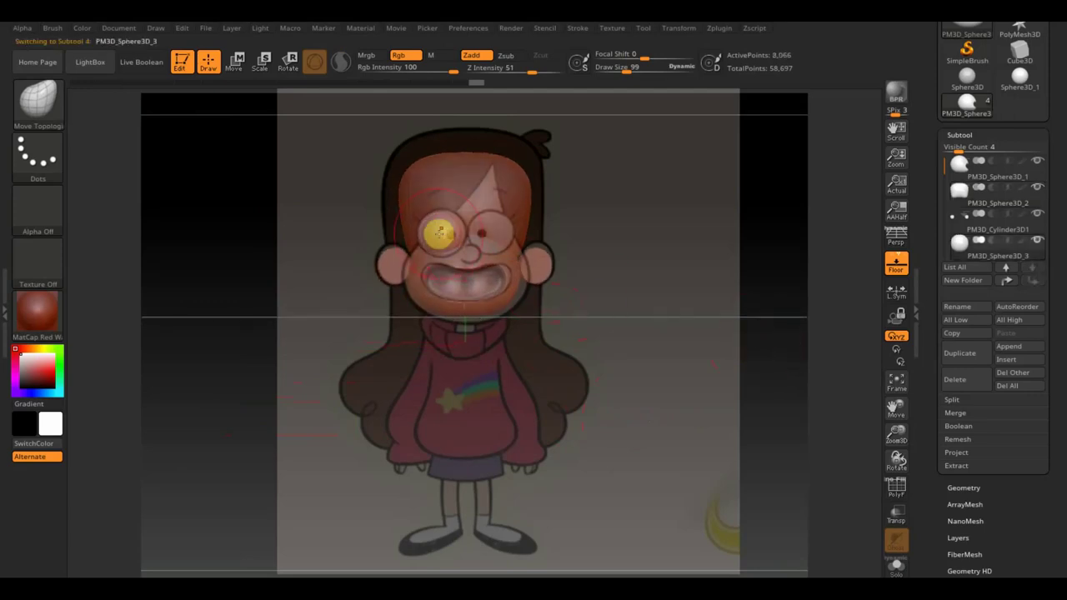
- Duplicate the eye sphere and move the copy right along X as the second eye
left_click(236, 60)
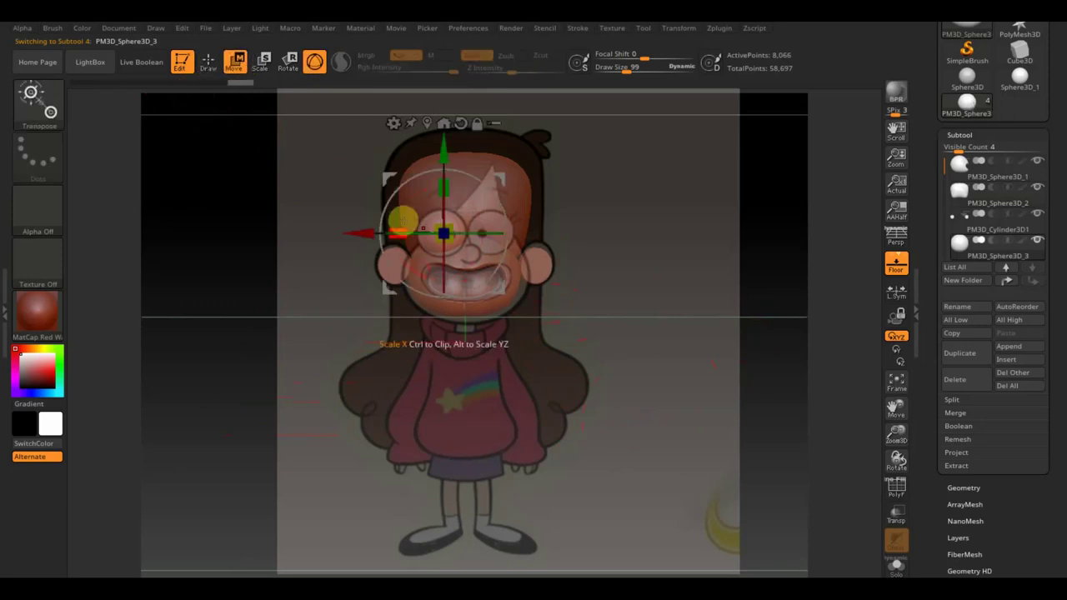
left_click_drag(353, 237, 353, 233)
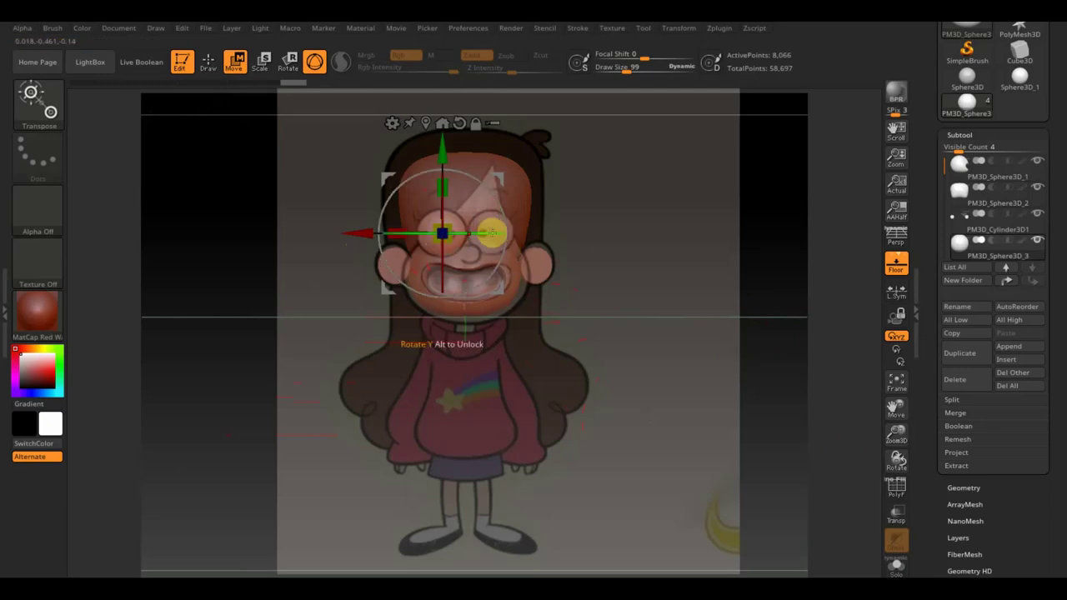
left_click(963, 487)
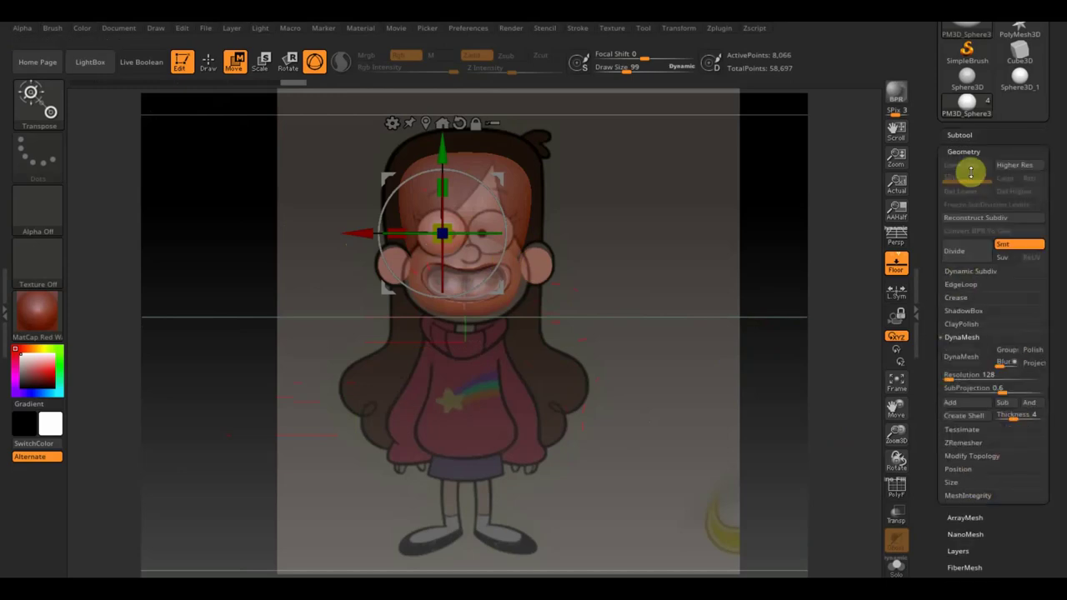
left_click(960, 135)
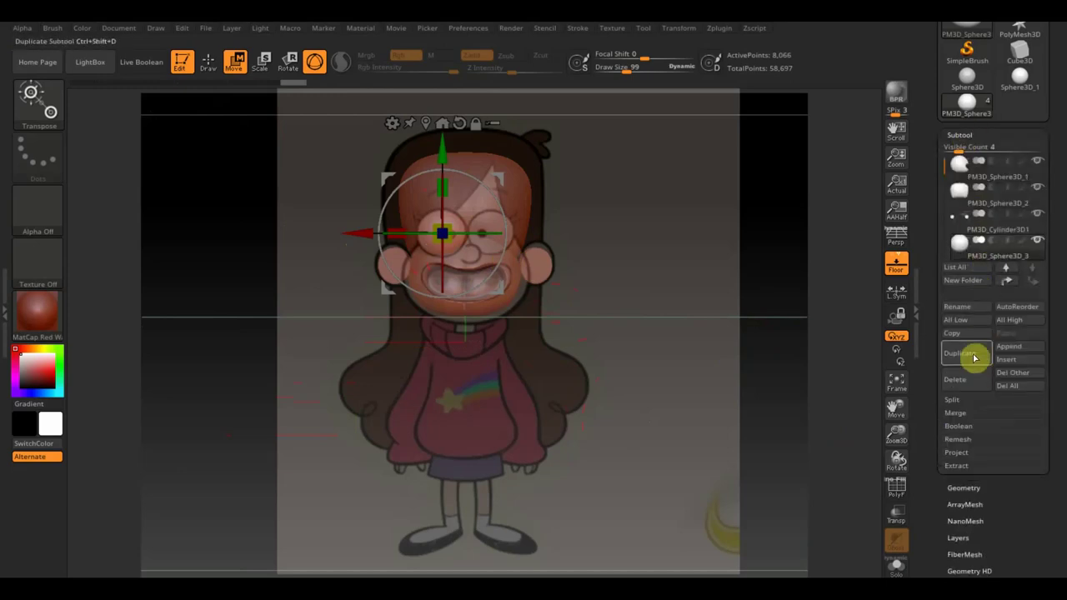
left_click(974, 358)
left_click_drag(361, 237, 395, 248)
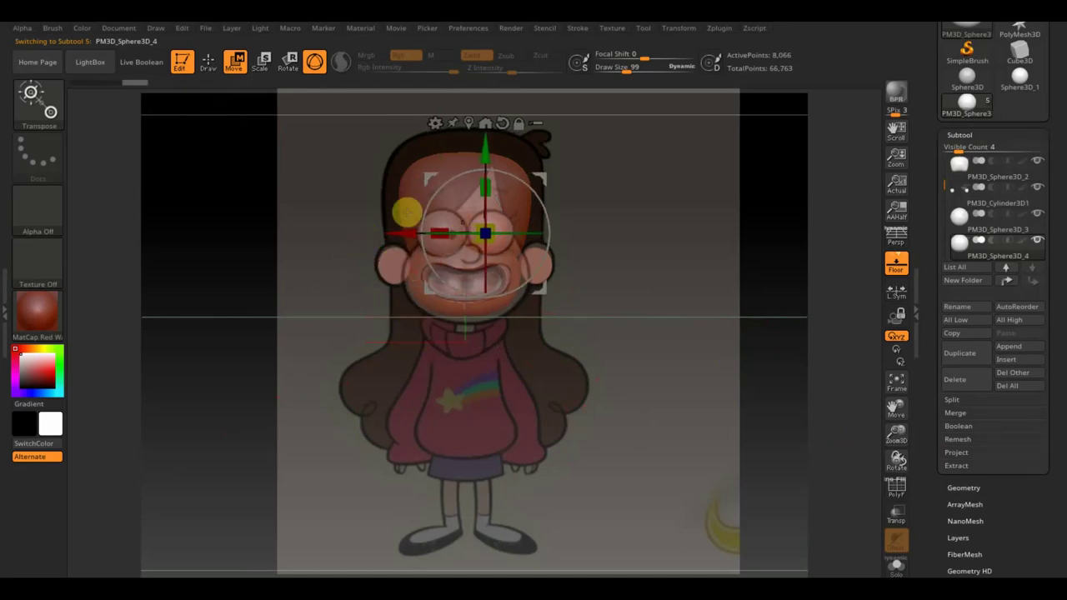
left_click(216, 72)
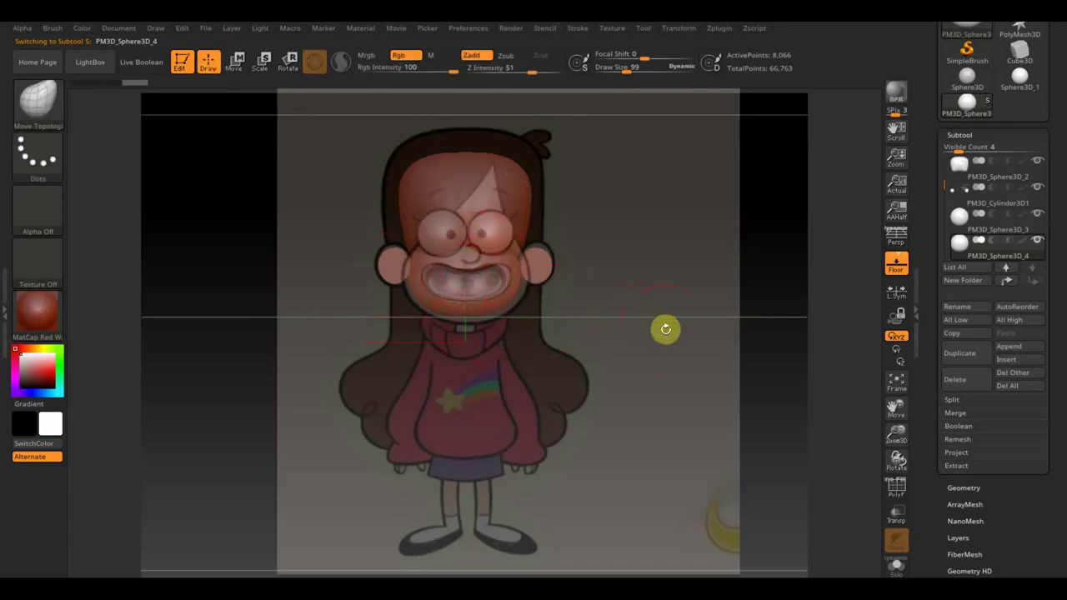
left_click_drag(666, 332, 674, 331)
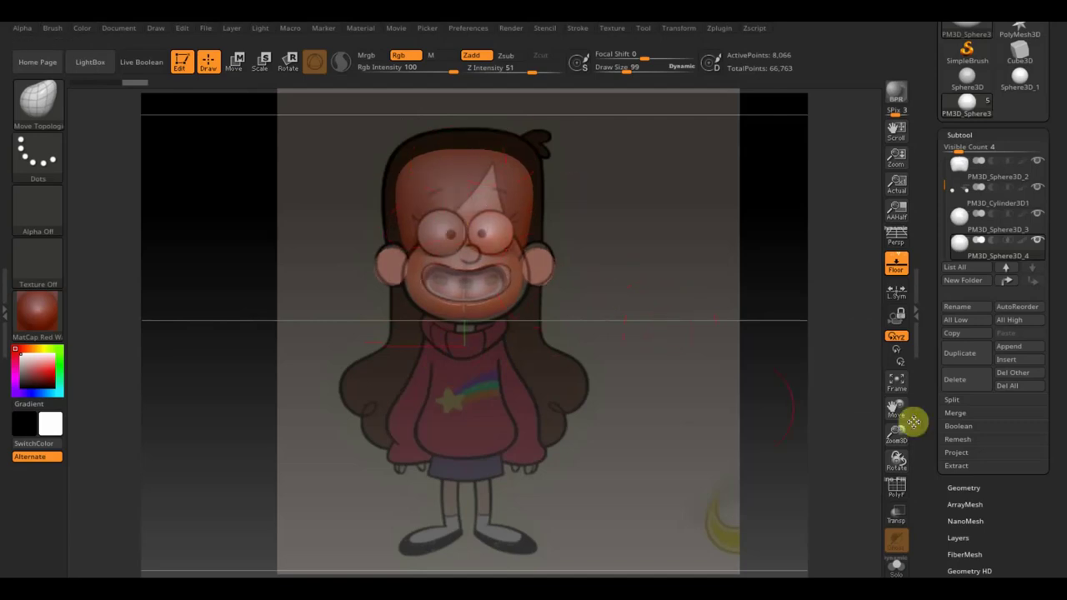
left_click(1020, 355)
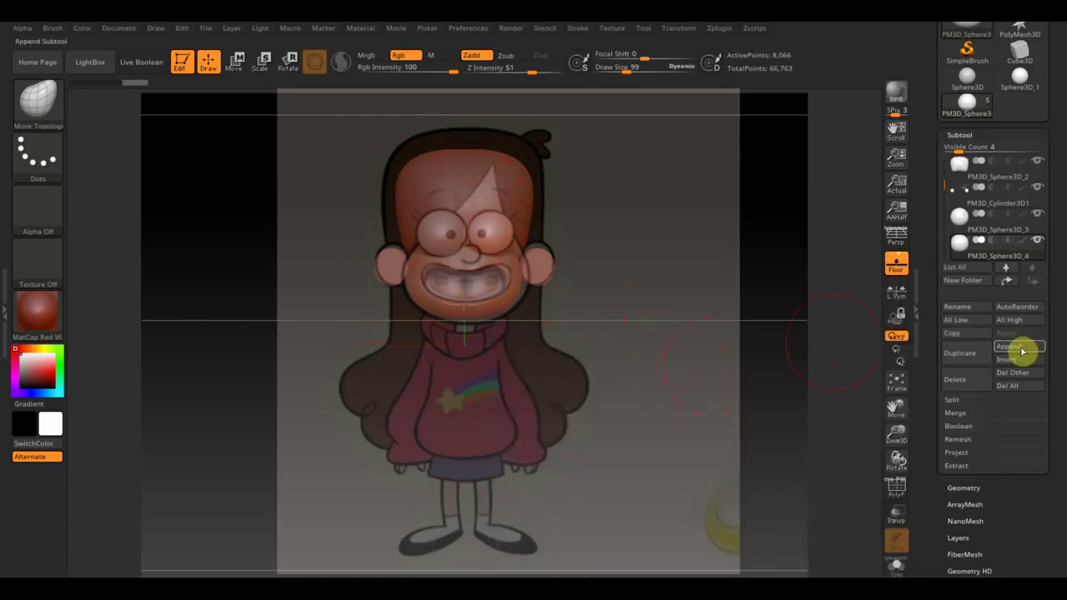
- Append a Cylinder3D subtool and scale it down to neck size below the head
left_click(1020, 350)
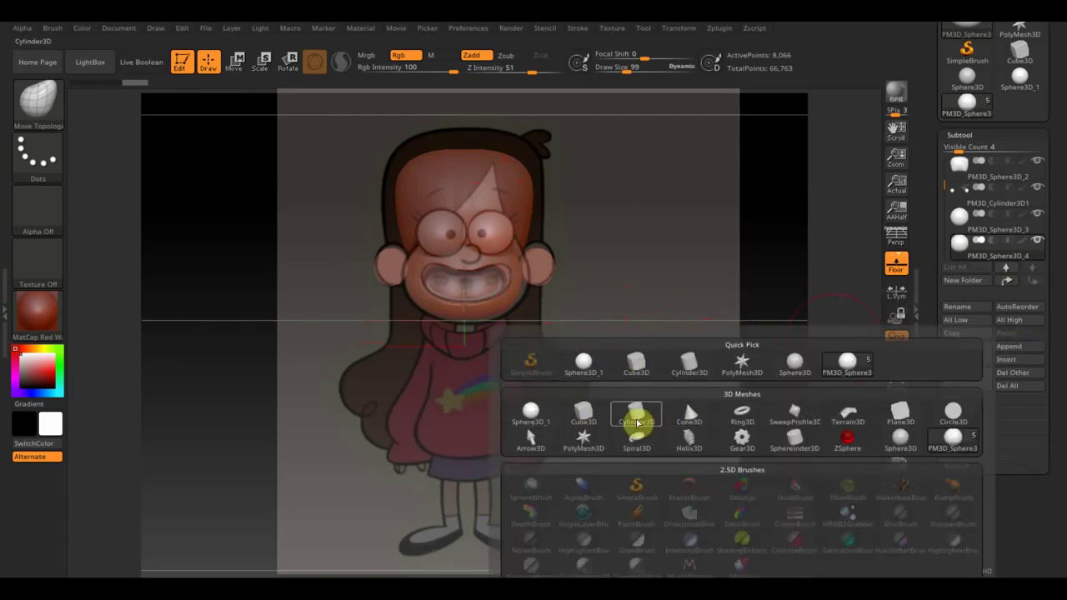
left_click(638, 421)
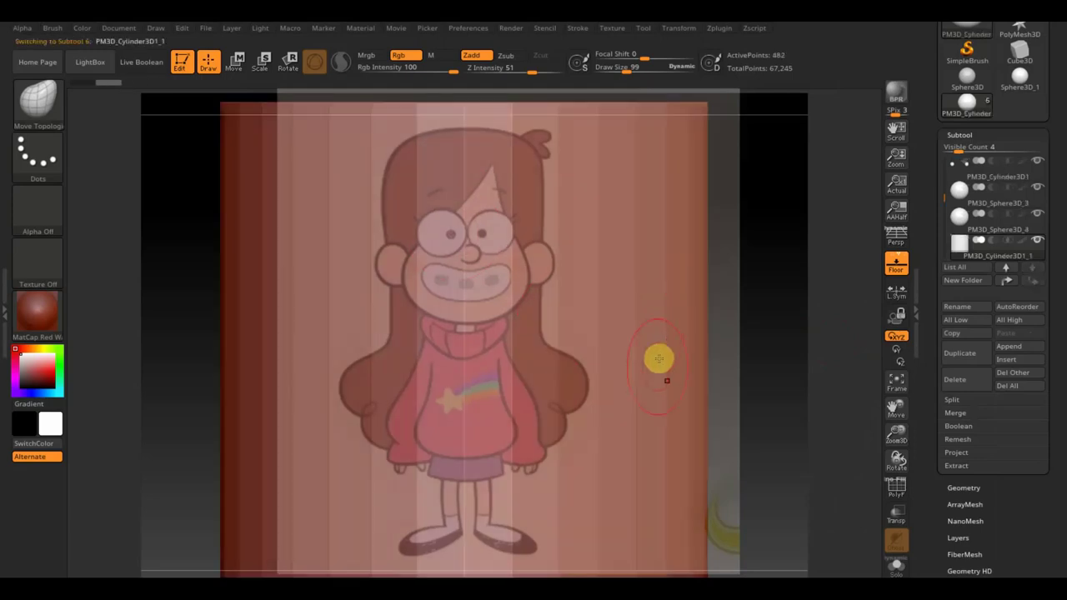
left_click(235, 65)
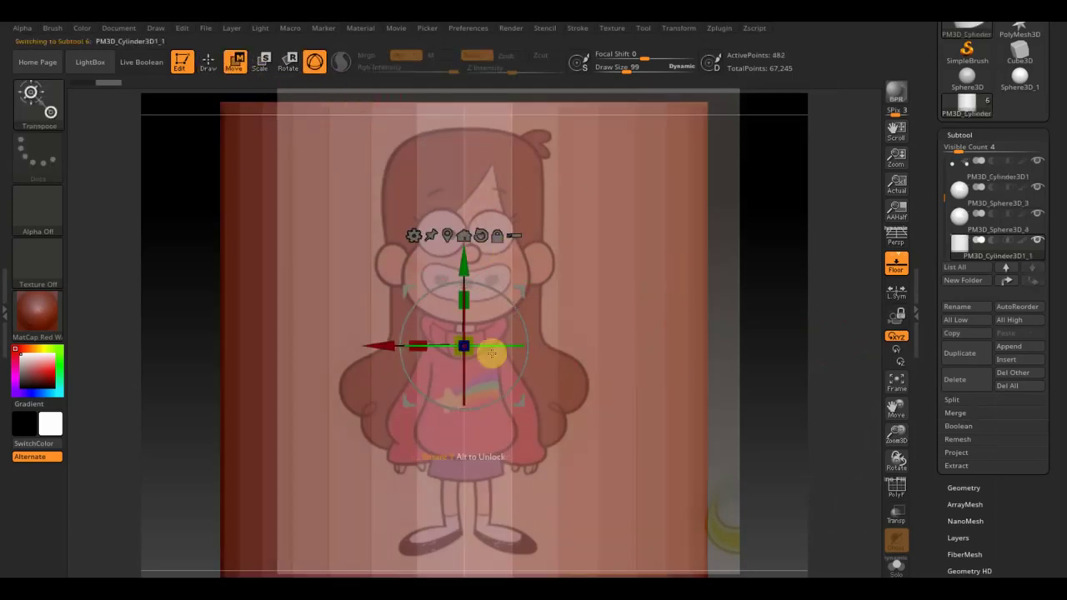
left_click_drag(471, 358, 294, 175)
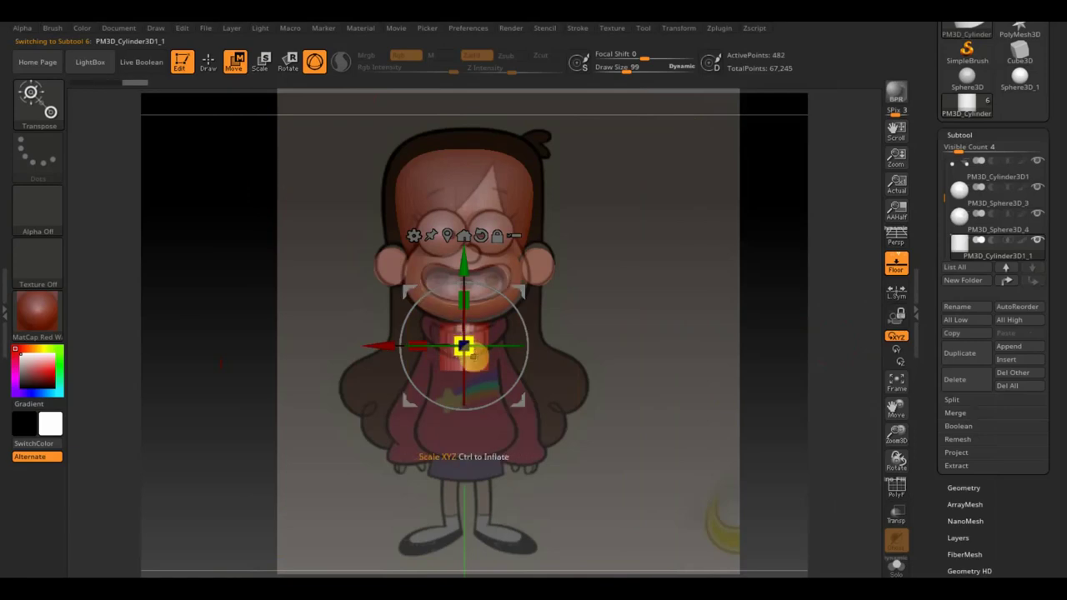
mouse_move(470, 356)
left_mouse_down()
mouse_move(464, 370)
mouse_move(465, 265)
left_mouse_up()
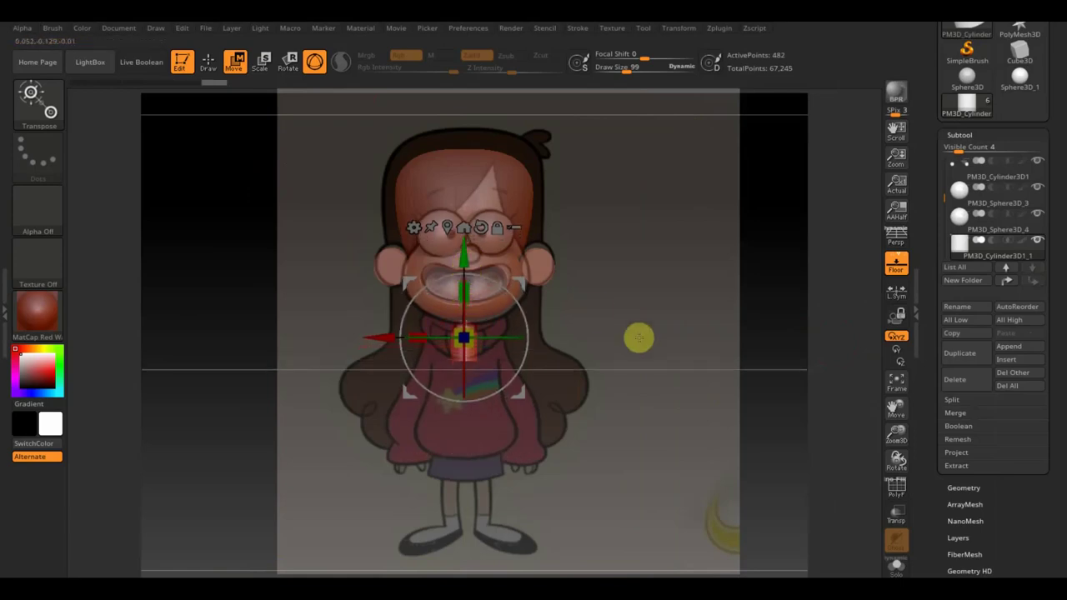
- Orbit around the model to check the neck cylinder's placement, then return to Draw mode
left_click_drag(595, 310, 686, 339)
mouse_move(613, 332)
left_mouse_down()
mouse_move(664, 353)
mouse_move(601, 346)
left_mouse_up()
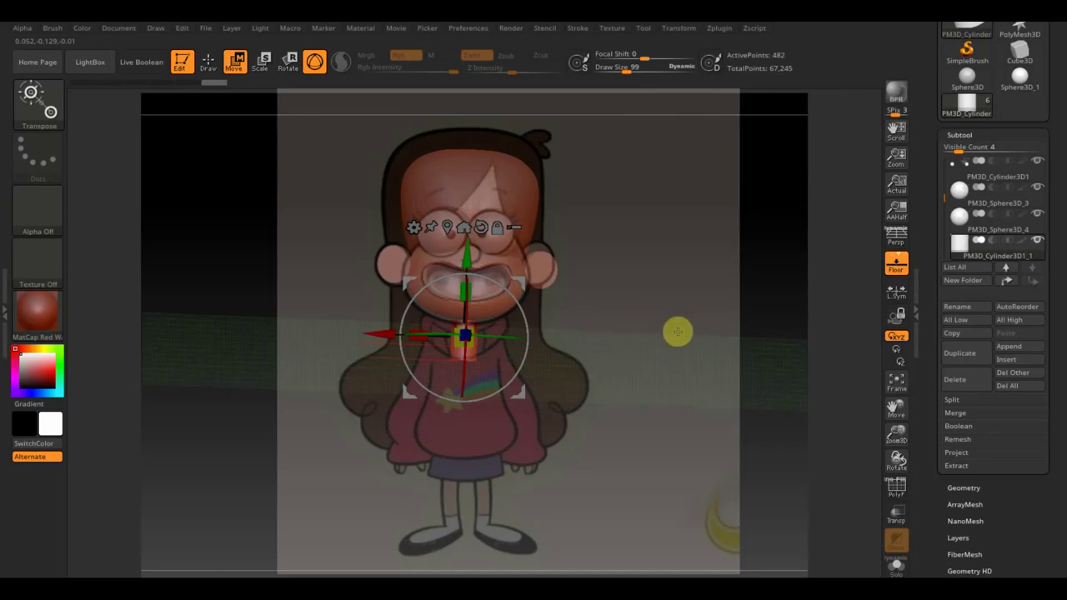
left_click_drag(681, 337, 689, 344)
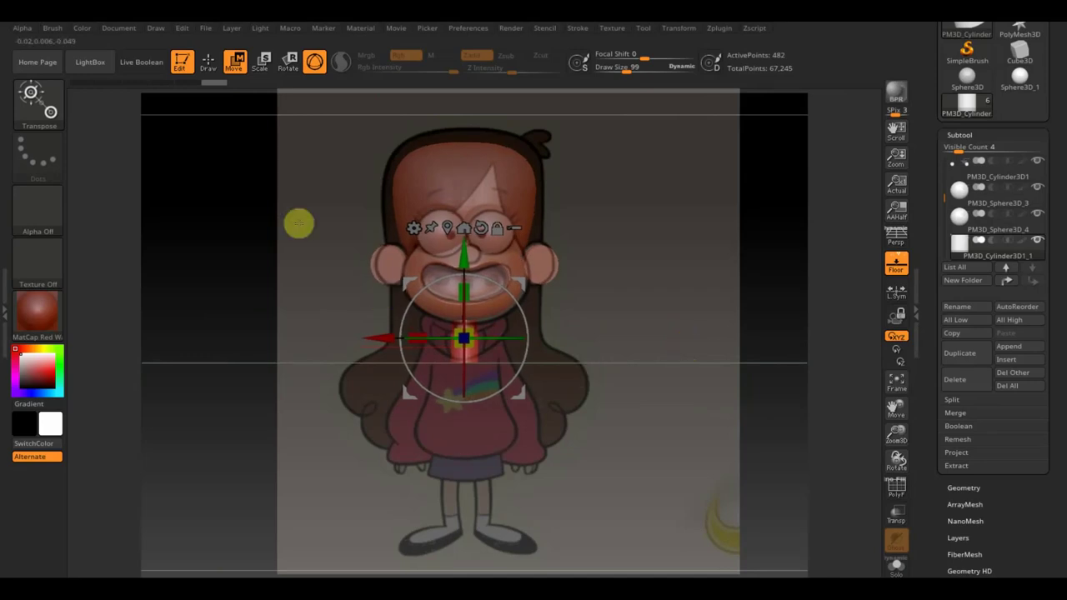
left_click(213, 74)
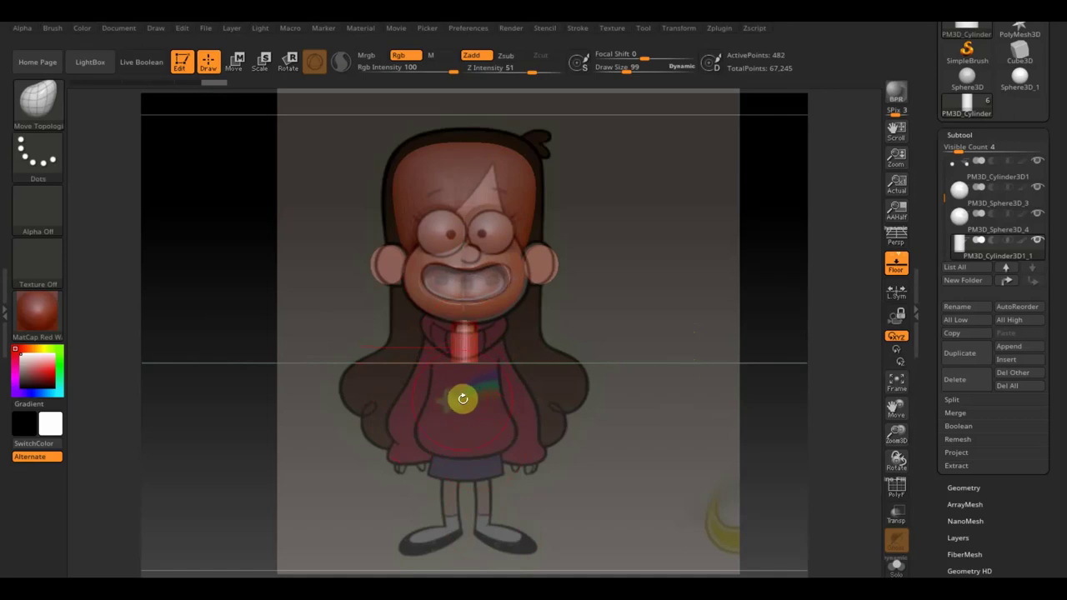
mouse_move(959, 242)
left_click(1018, 356)
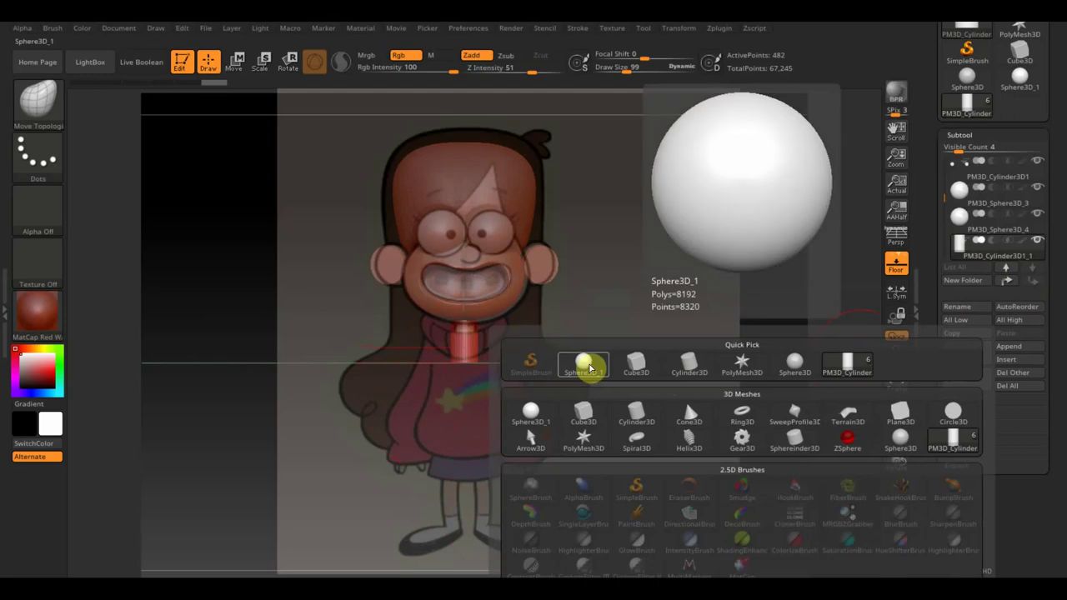
- Duplicate the PM3D_Sphere3D_4 sphere and move the copy to the bottom of the subtool list
left_click(588, 368)
left_click(958, 208)
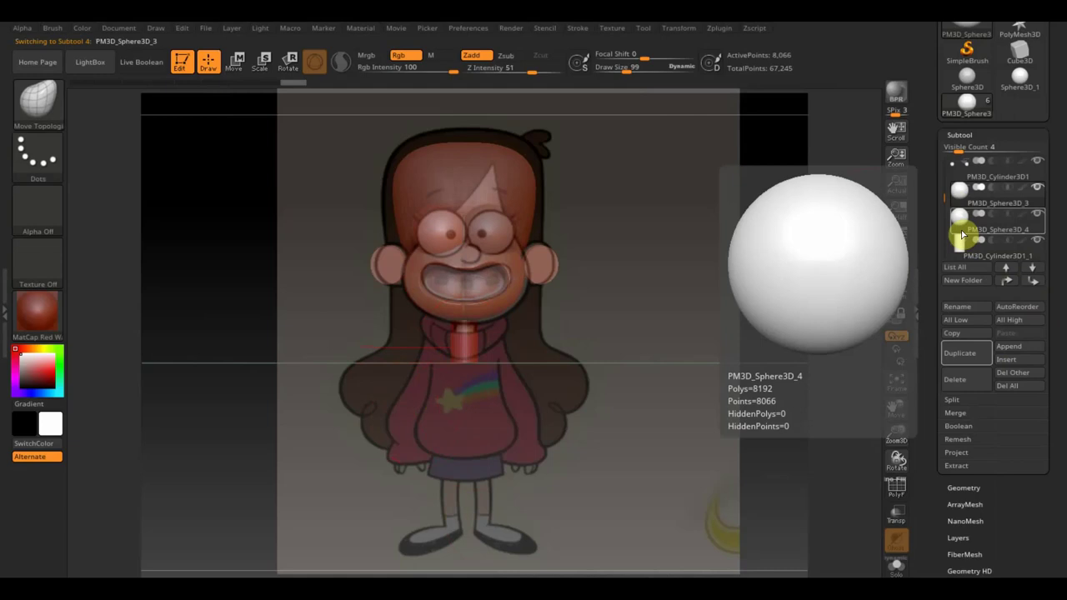
left_click(961, 234)
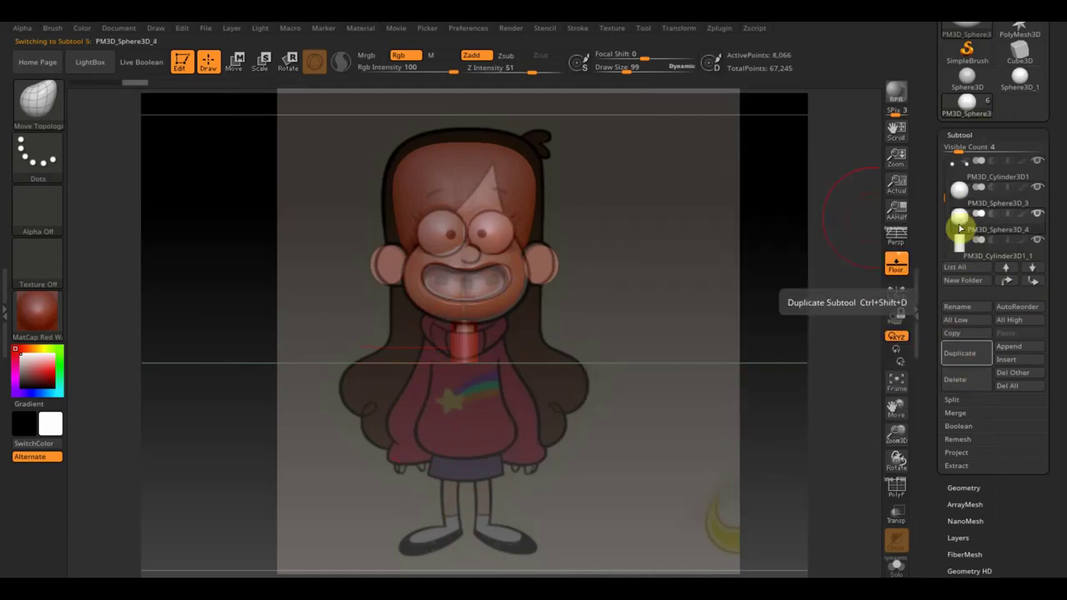
left_click(968, 356)
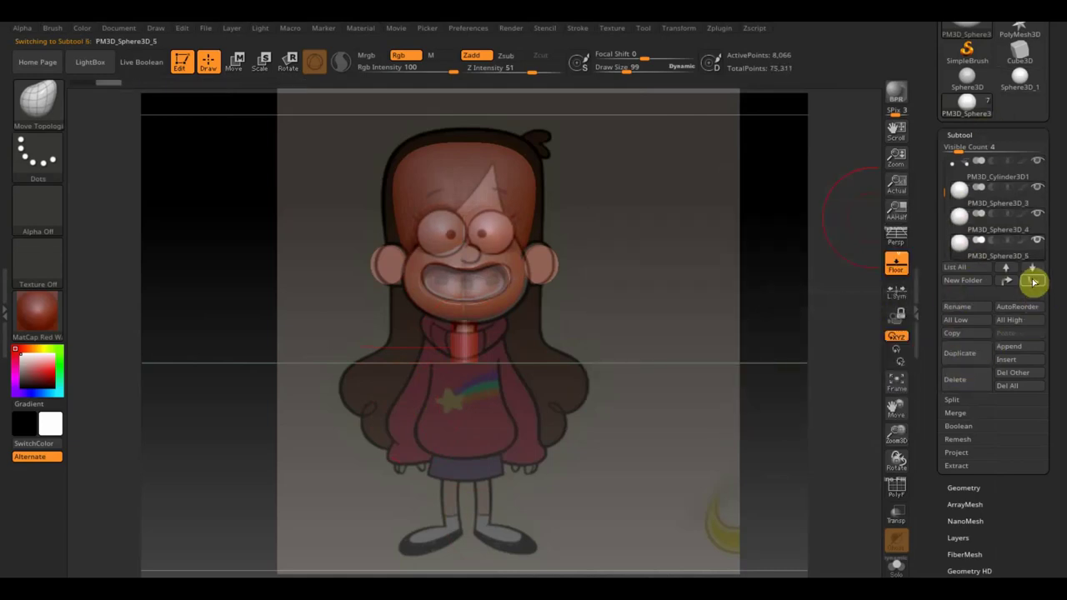
left_click(1033, 282)
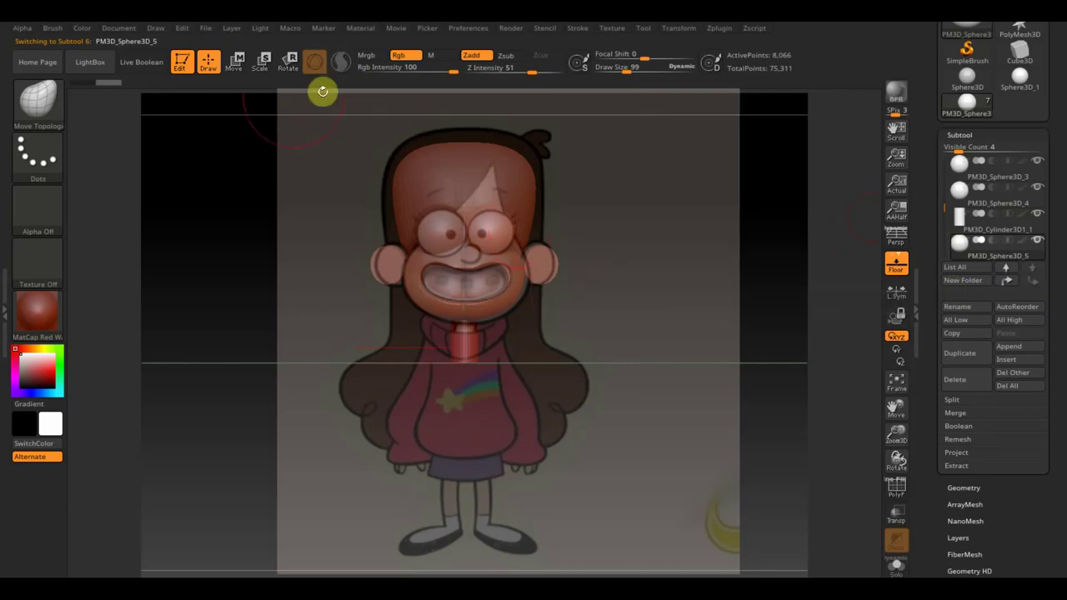
- Move the copied sphere down from the face to the chest and enlarge it over the torso
left_click(234, 62)
left_click_drag(487, 148, 490, 293)
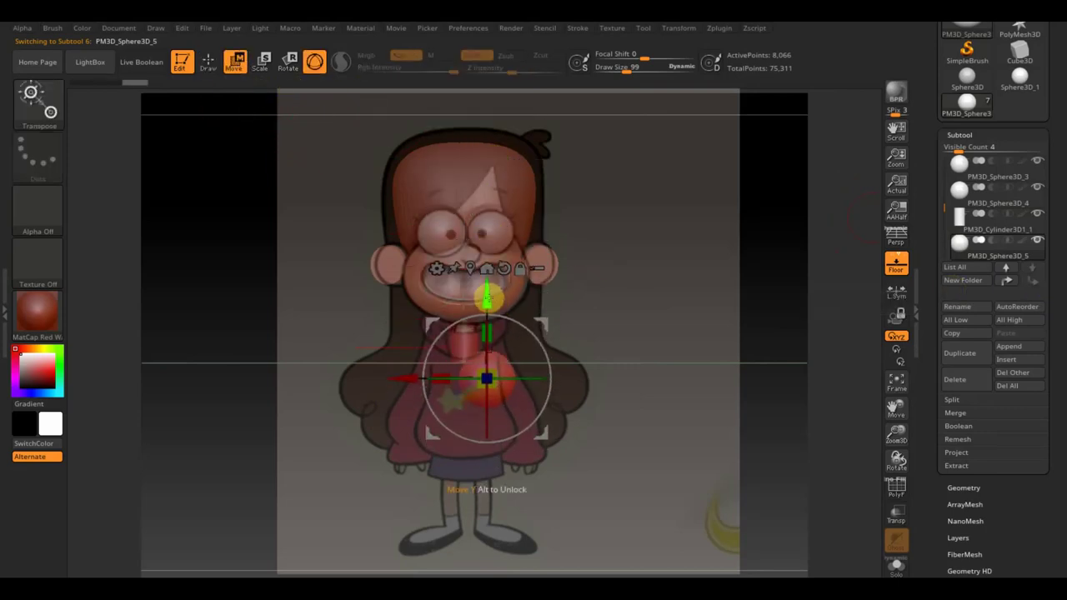
left_click_drag(538, 332, 519, 376)
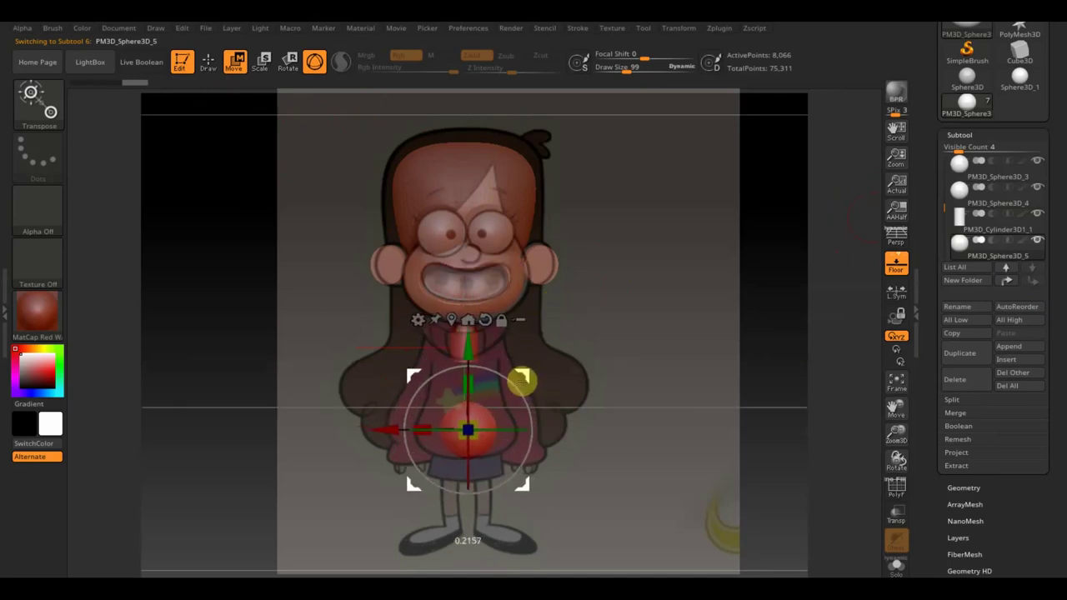
left_click_drag(498, 414, 465, 430)
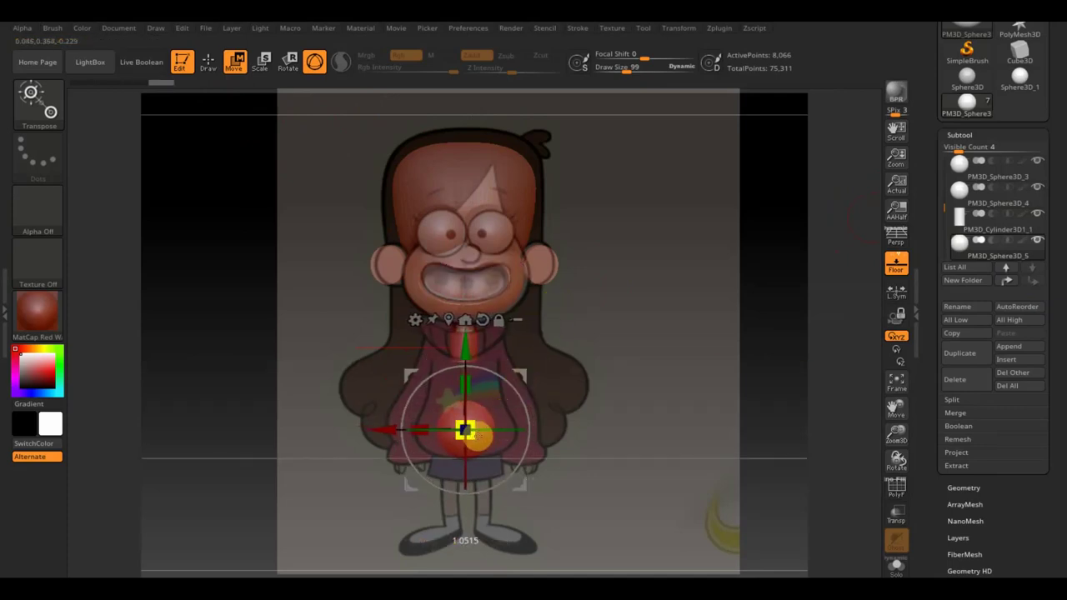
left_click_drag(464, 355, 464, 342)
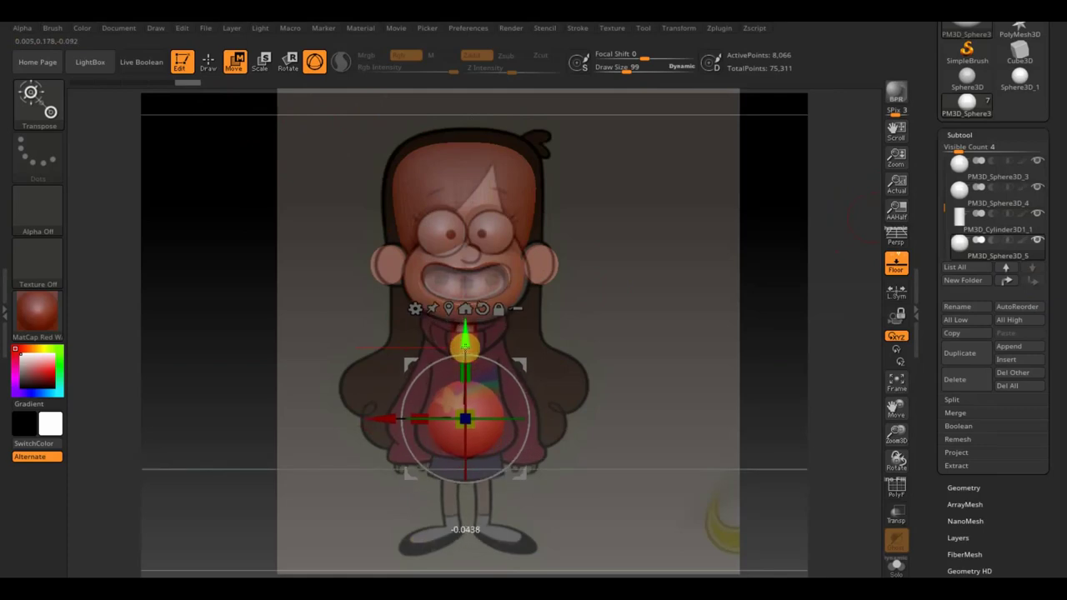
- Flatten the bottom of the torso sphere and pull its top up toward the neck
left_click(208, 62)
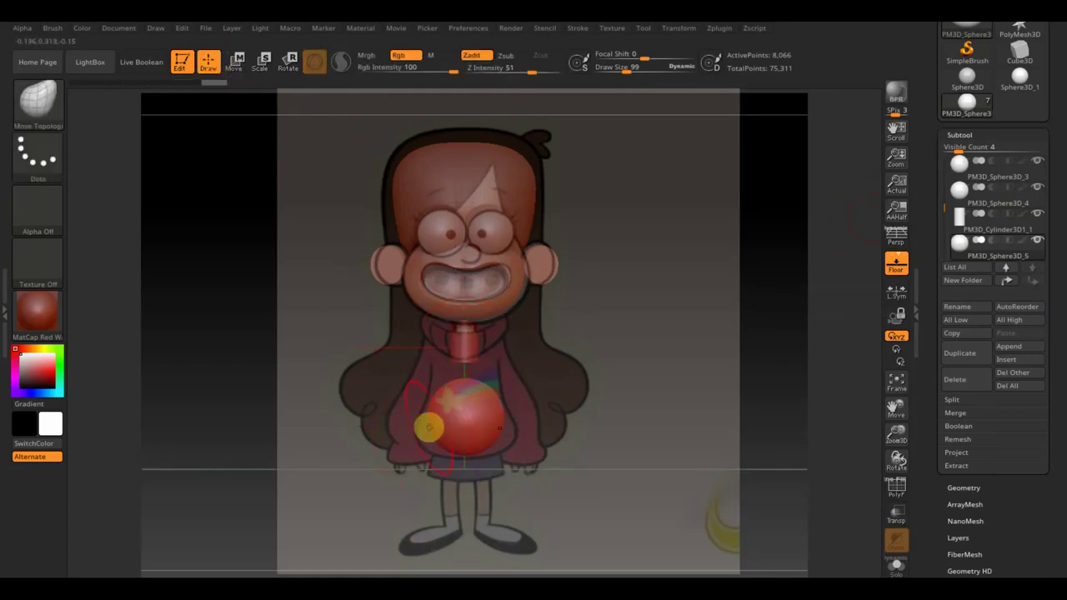
left_click_drag(428, 428, 409, 434)
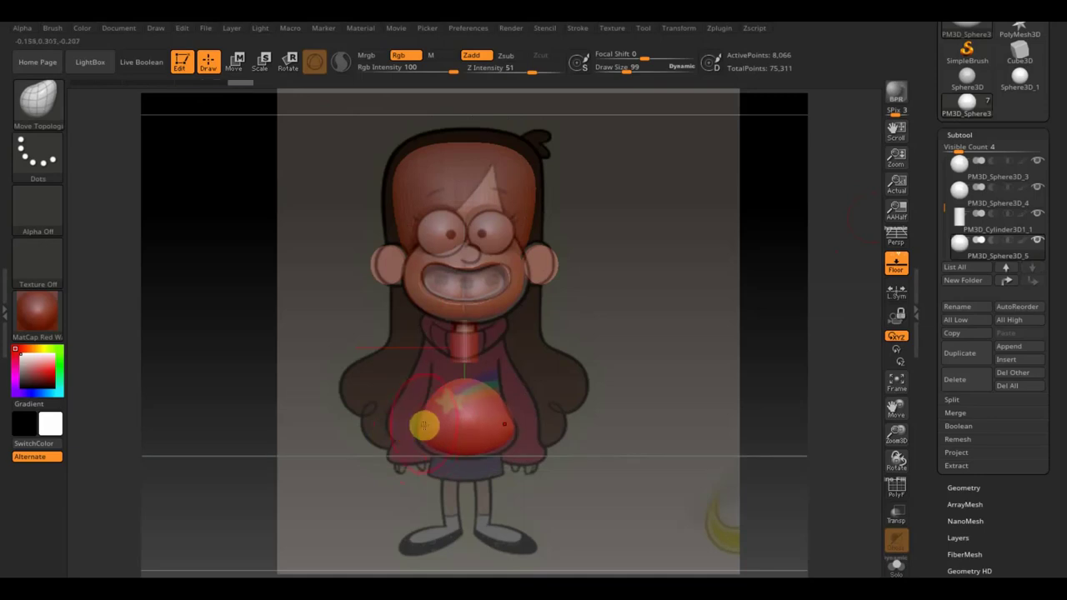
left_click_drag(445, 387, 448, 342)
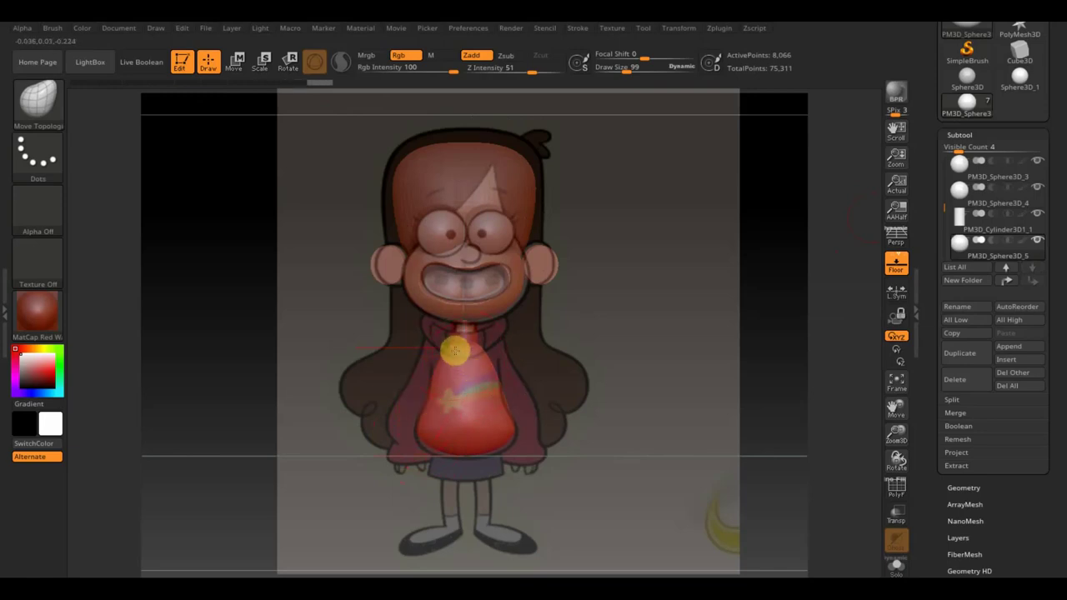
left_click_drag(498, 360, 625, 374)
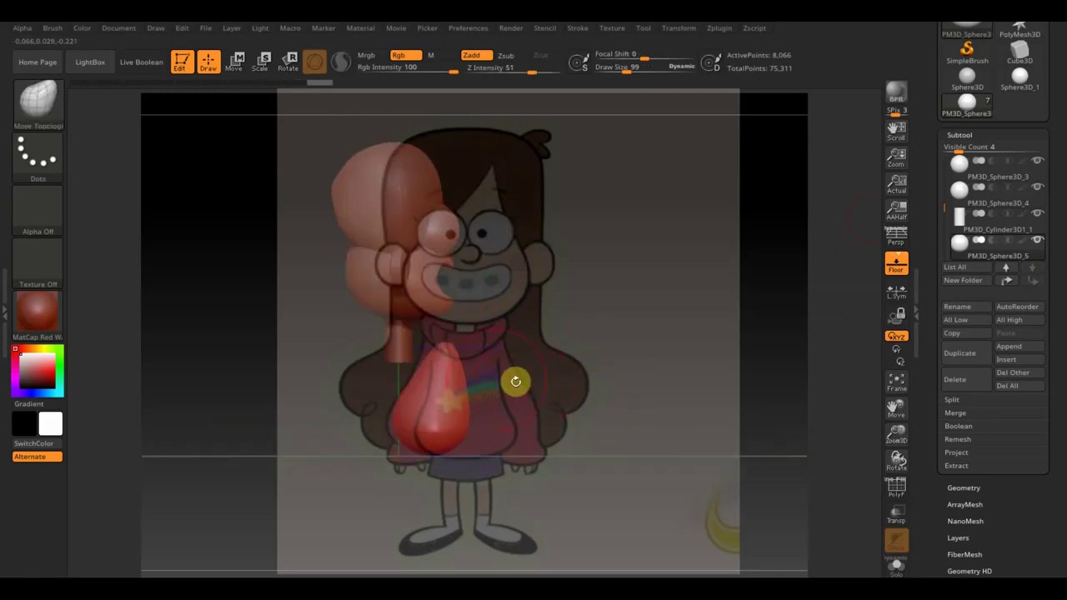
- Tilt the torso shape and lower it with the world-aligned gizmo onto the sweater
left_click(238, 61)
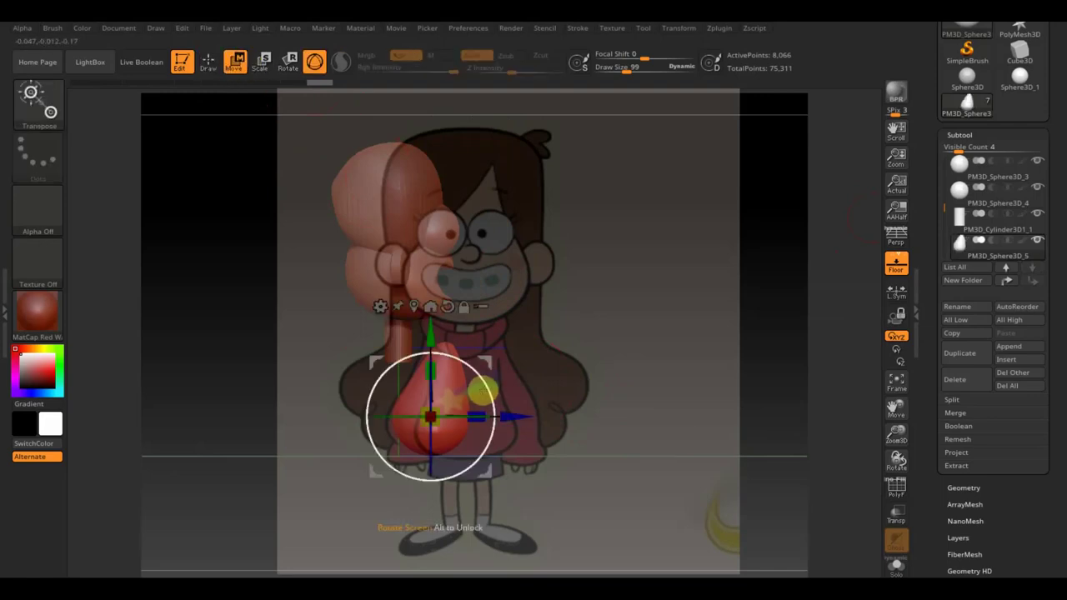
mouse_move(488, 390)
left_mouse_down()
mouse_move(521, 392)
mouse_move(488, 397)
left_mouse_up()
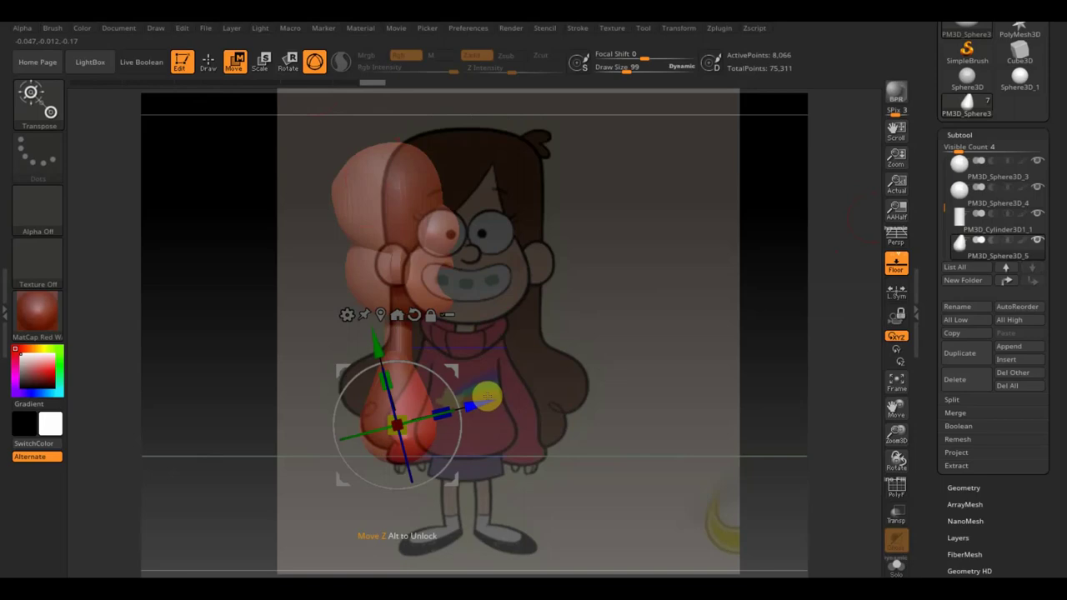
left_click(397, 314)
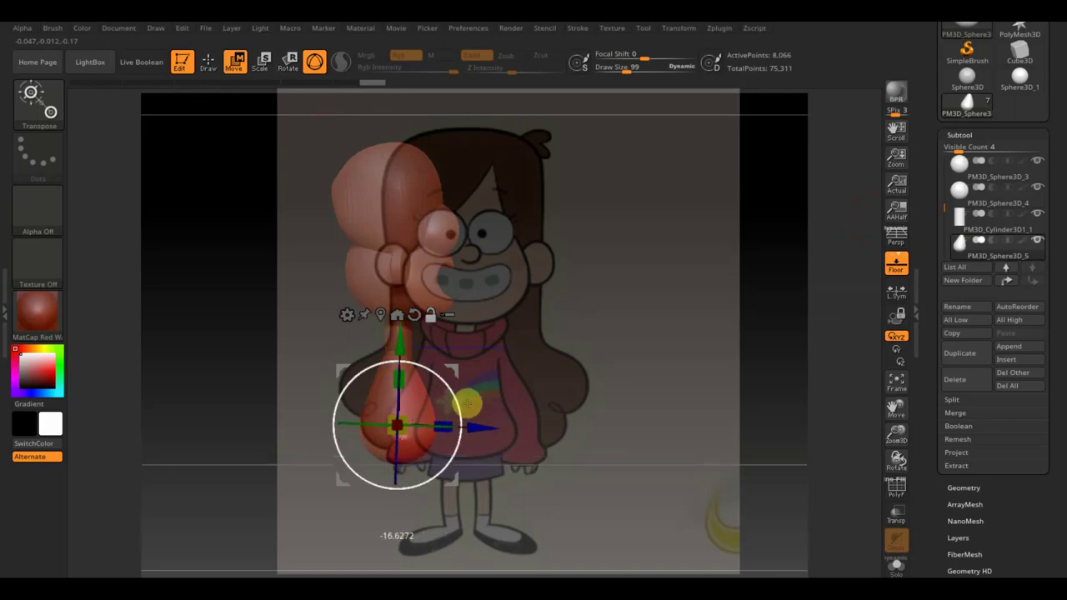
mouse_move(391, 338)
left_mouse_down()
mouse_move(524, 406)
mouse_move(653, 414)
left_mouse_up()
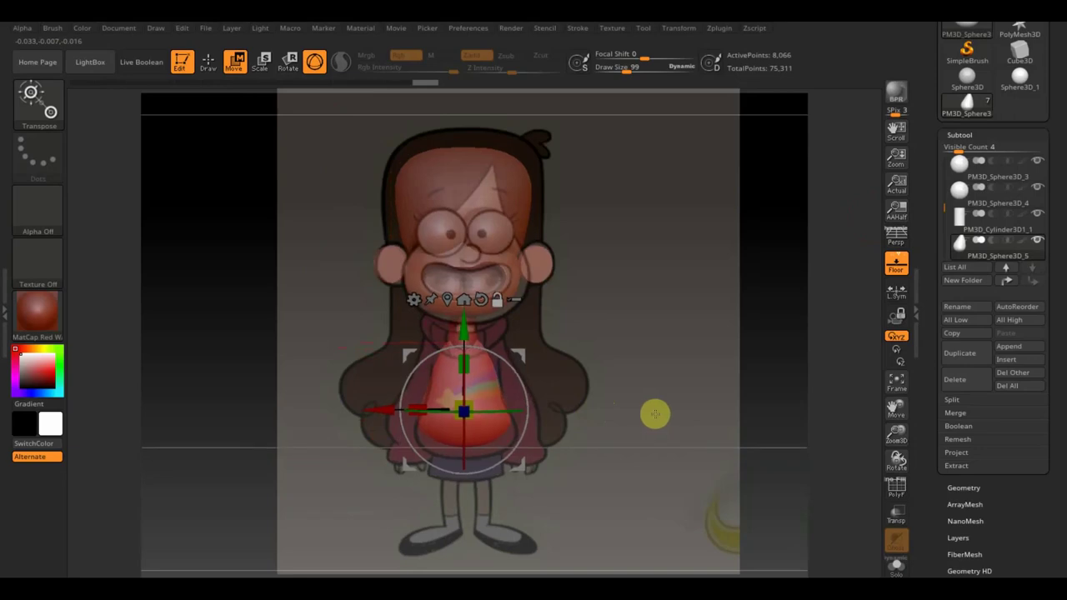
left_click_drag(475, 332, 473, 344)
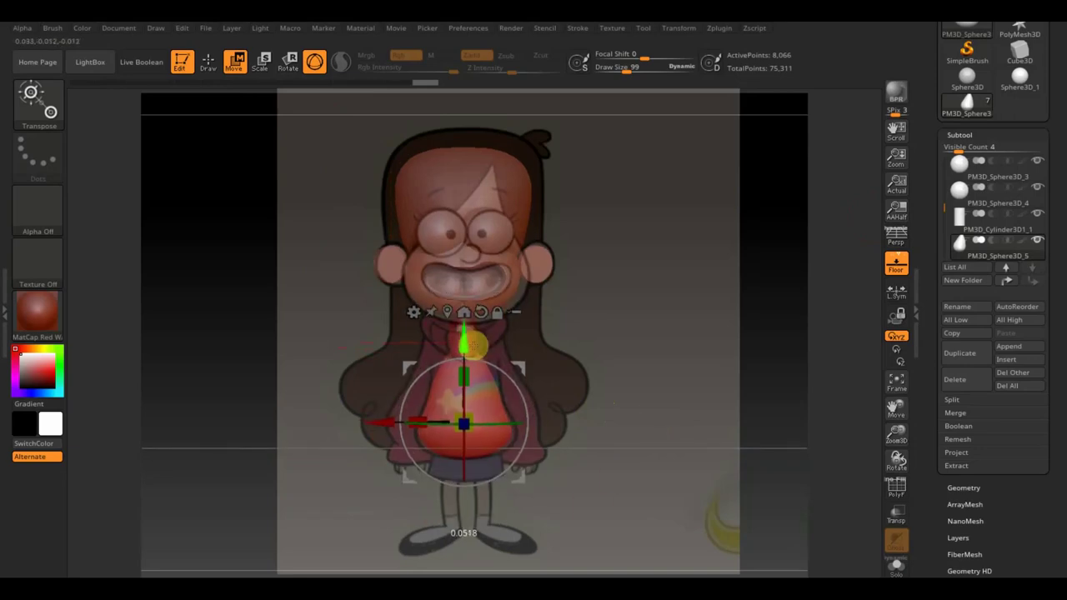
left_click(208, 62)
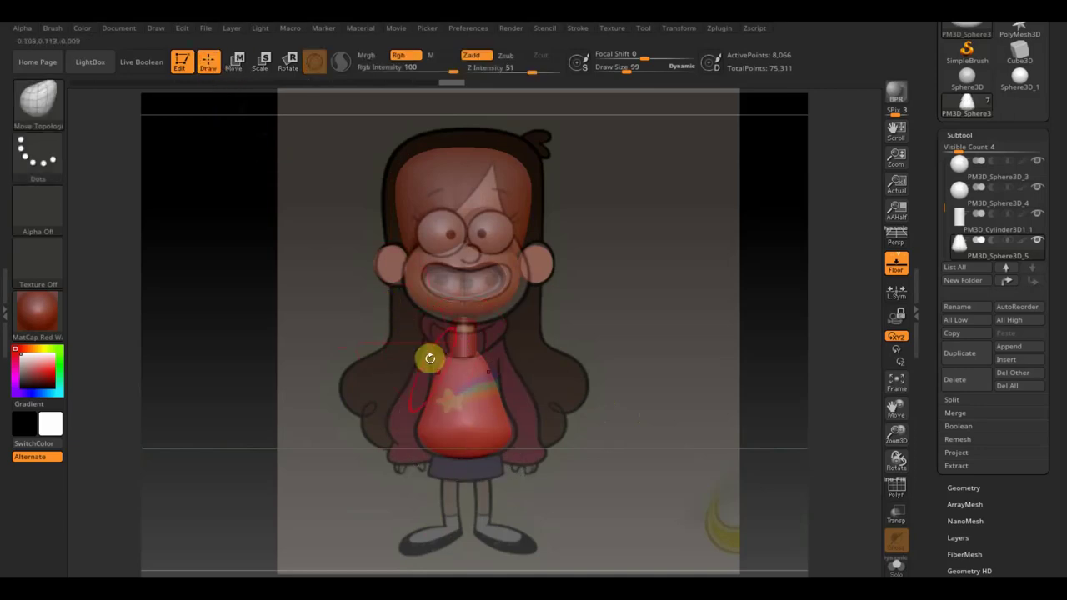
left_click_drag(434, 356, 438, 361)
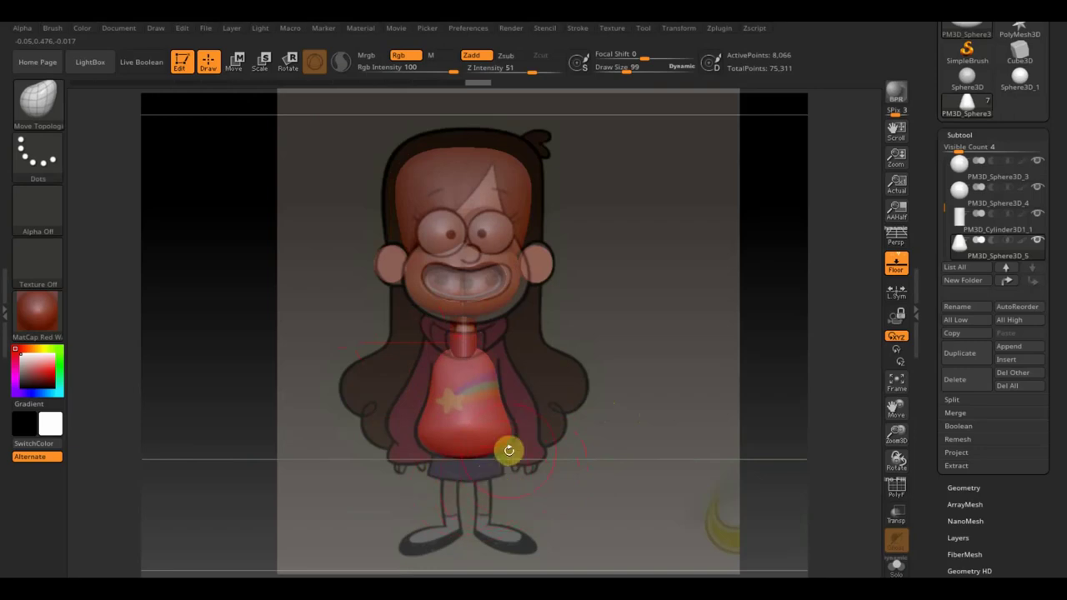
left_click(1006, 360)
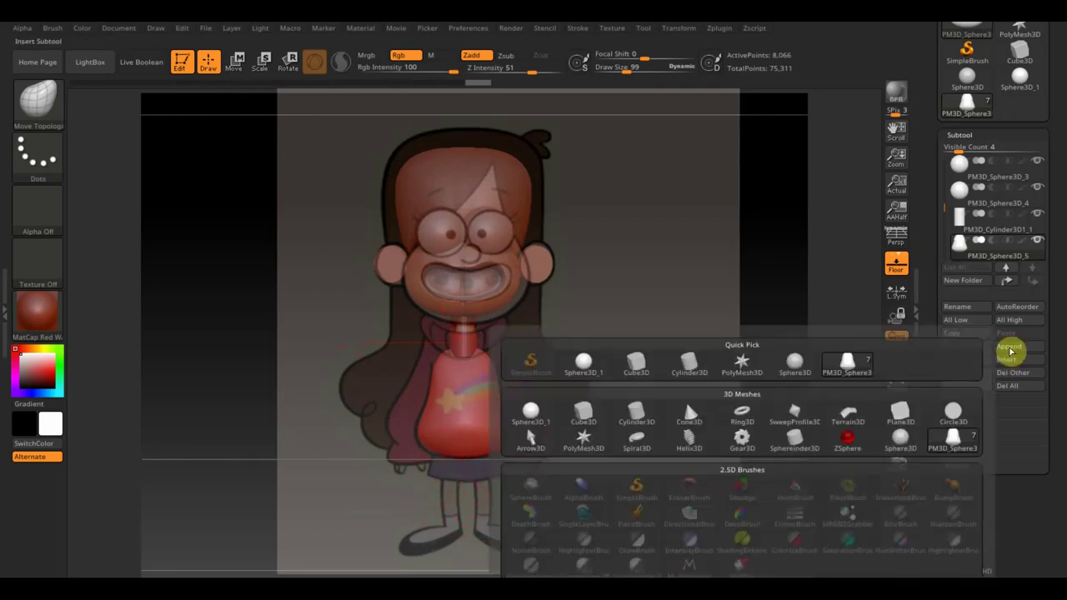
- Insert a Cylinder3D subtool, shrink it, and place it under the torso at the sweater's lower edge
left_click(635, 416)
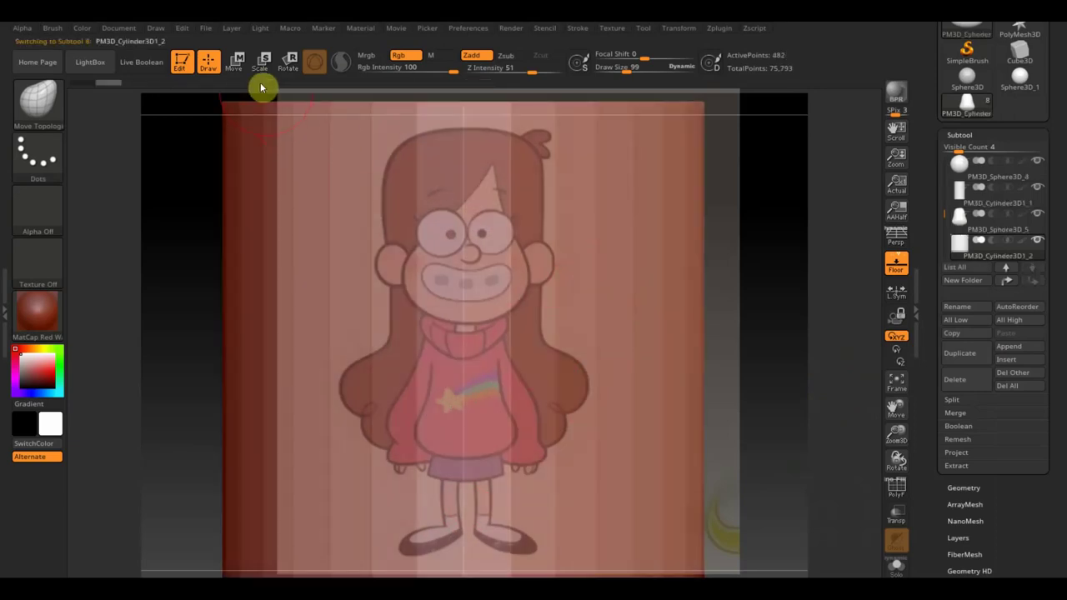
left_click(235, 60)
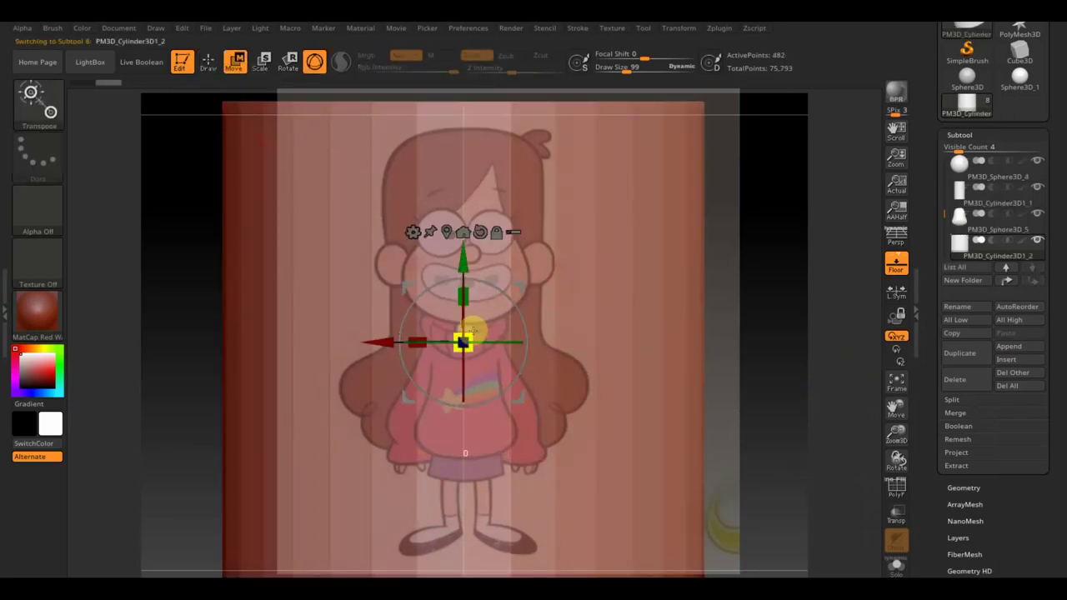
left_click_drag(464, 341, 46, 285)
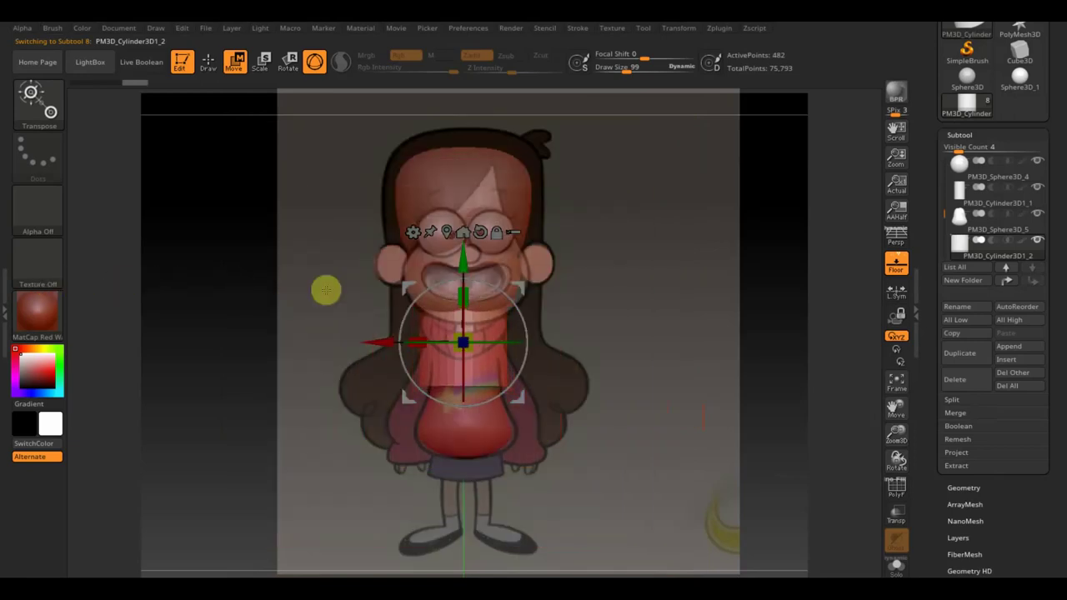
left_click_drag(465, 258, 464, 354)
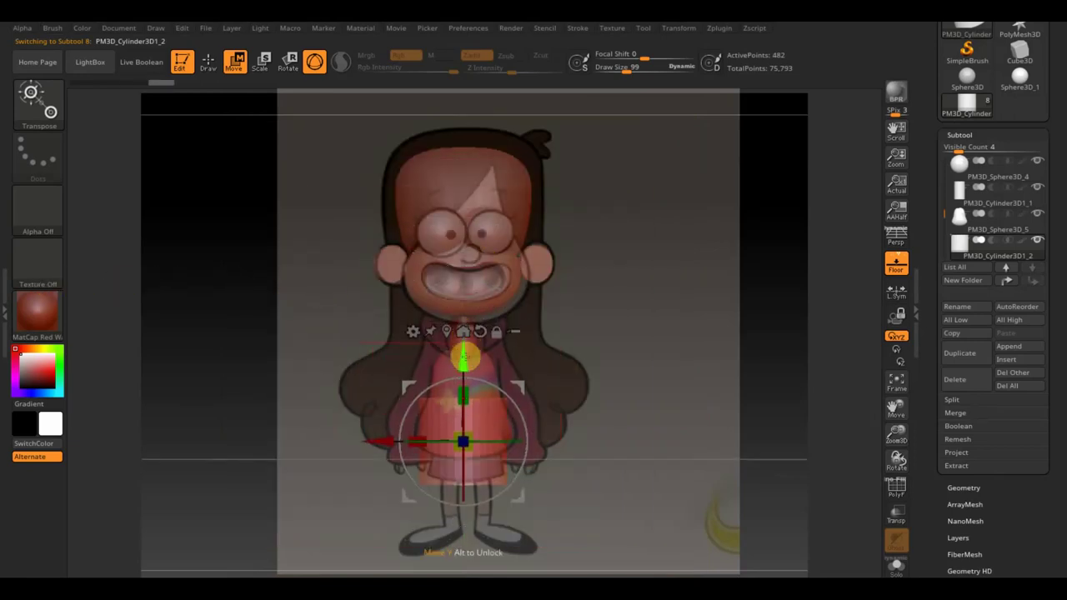
mouse_move(462, 438)
left_mouse_down()
mouse_move(450, 429)
mouse_move(461, 438)
left_mouse_up()
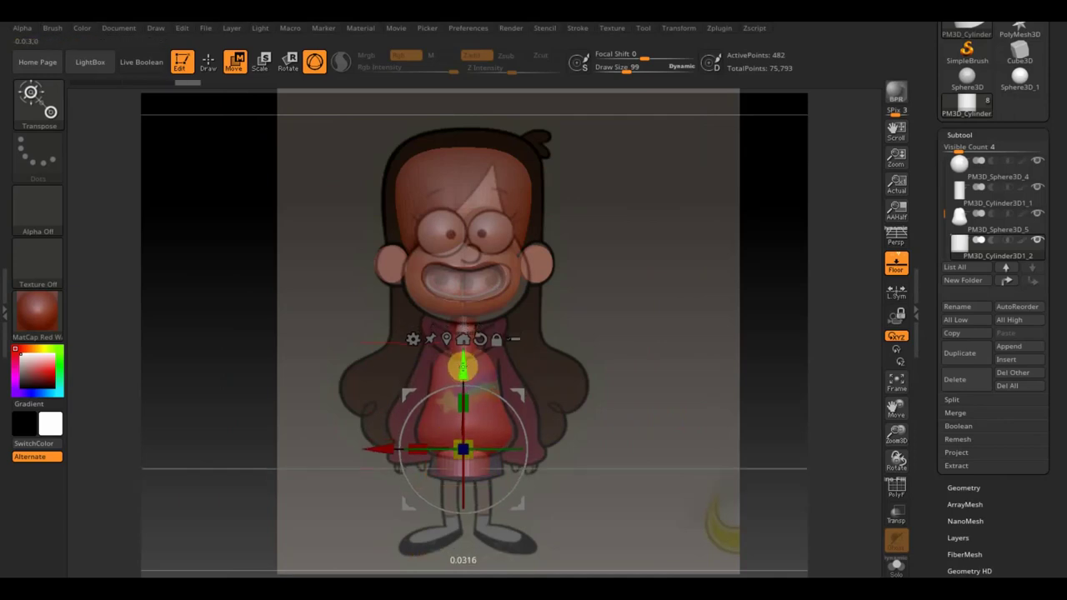
left_click_drag(416, 442, 406, 445)
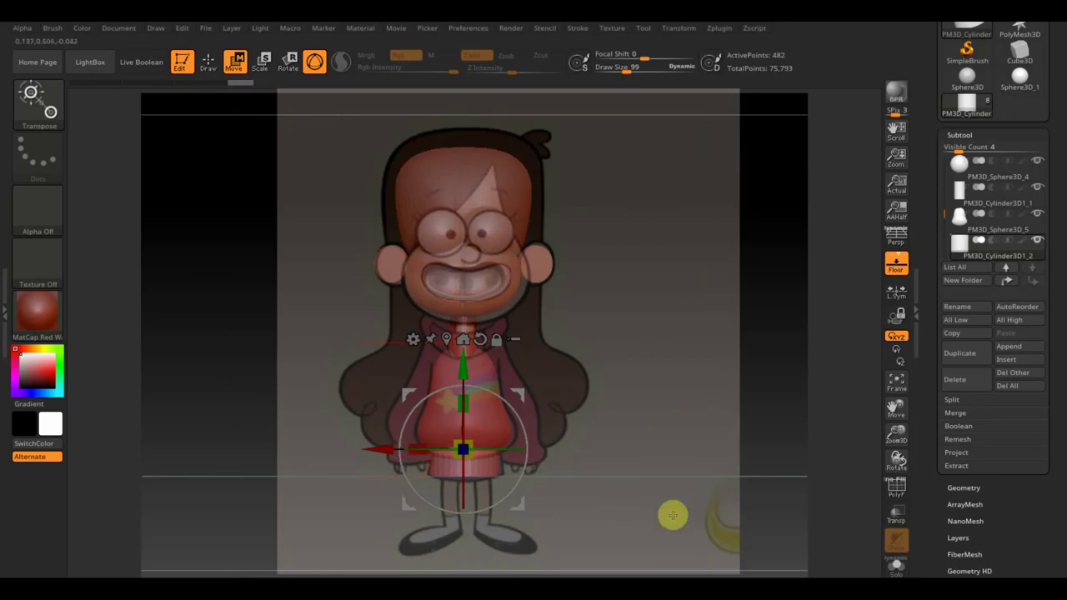
- Undo and redo the last change, hide the reference overlay, and return to Draw mode
key("ctrl+z")
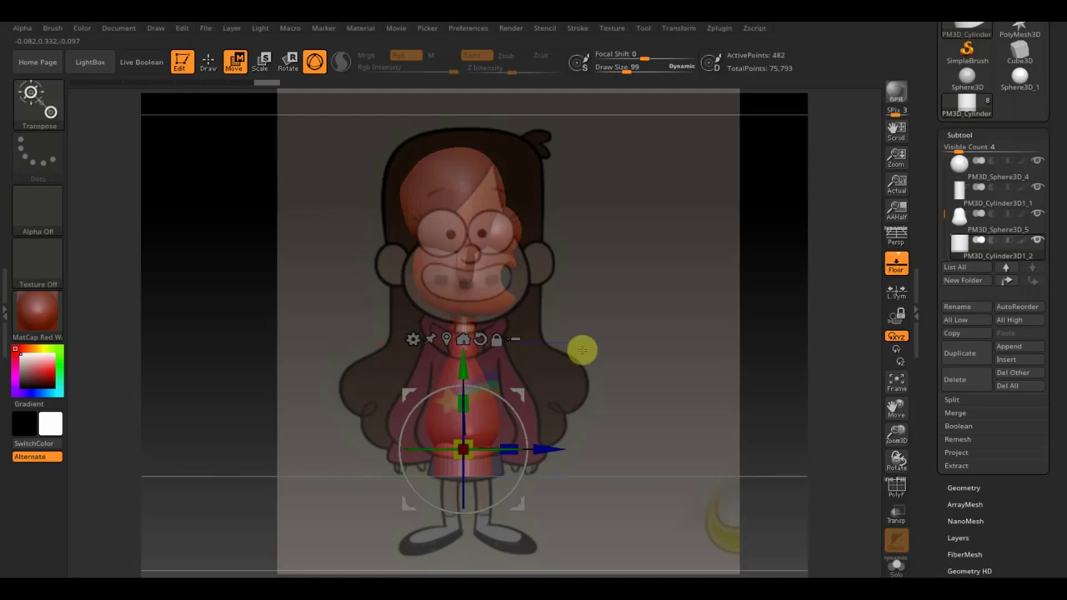
key("ctrl+shift+z")
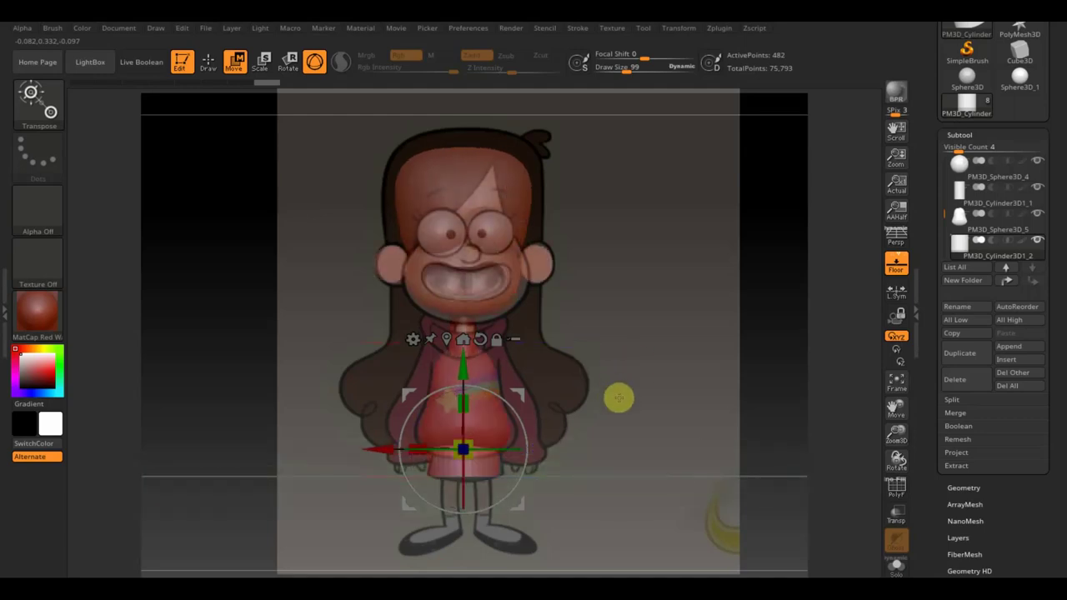
key("shift+z")
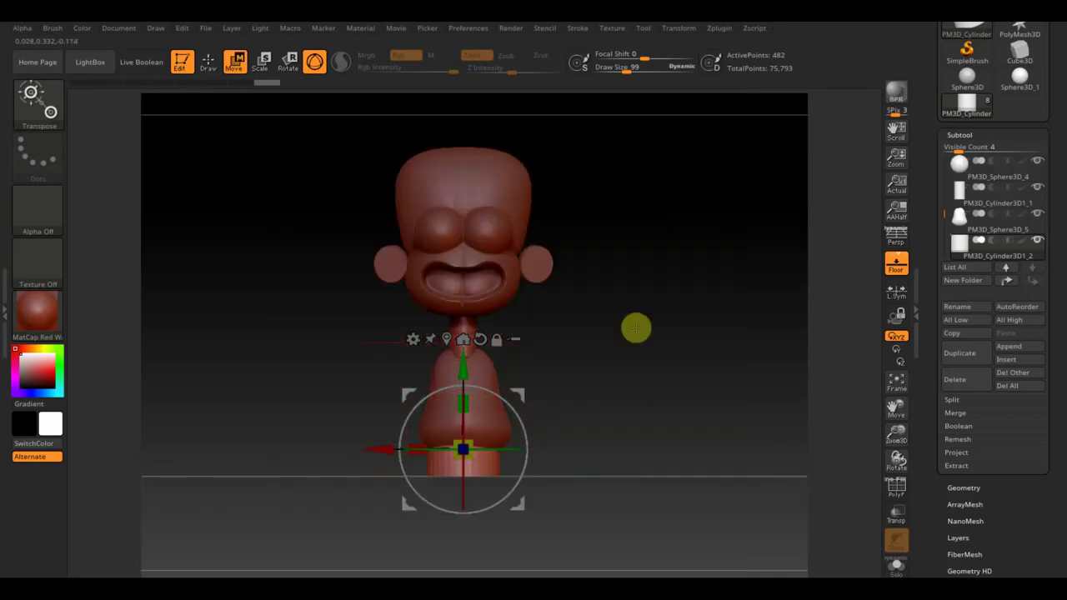
left_click(208, 62)
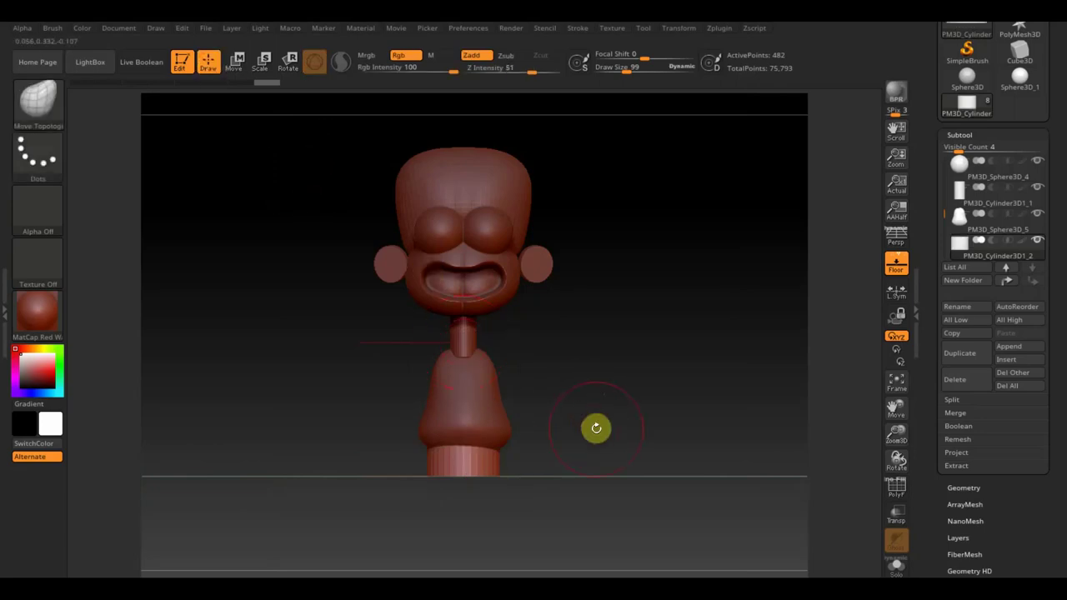
- DynaMesh the cylinder at resolution 584
left_click(967, 488)
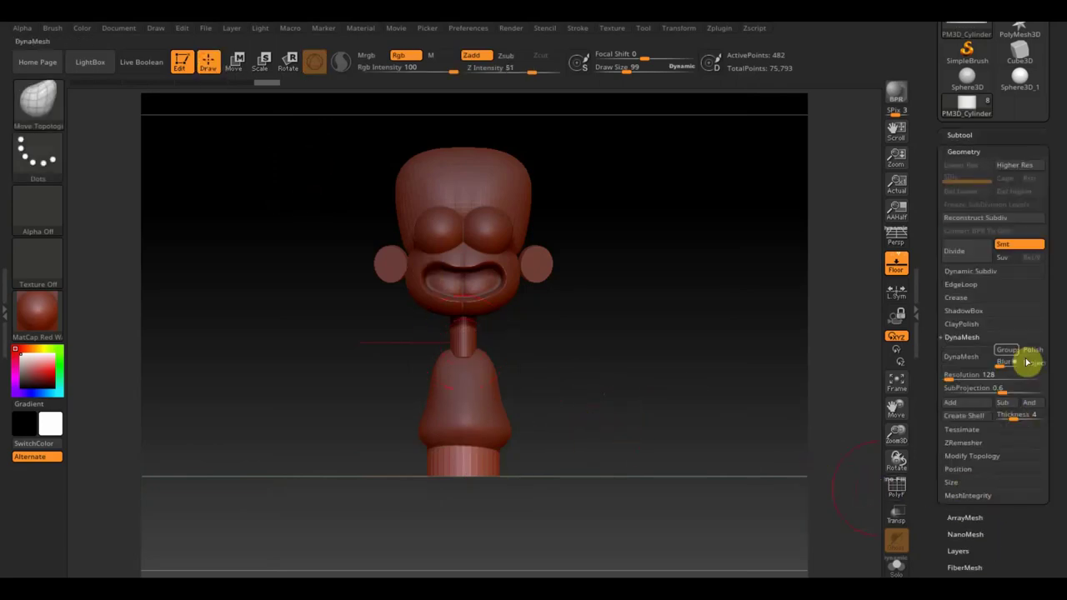
left_click_drag(948, 372, 952, 372)
left_click(961, 359)
- Select the torso and smooth its lower edge into the cylinder
key("shift")
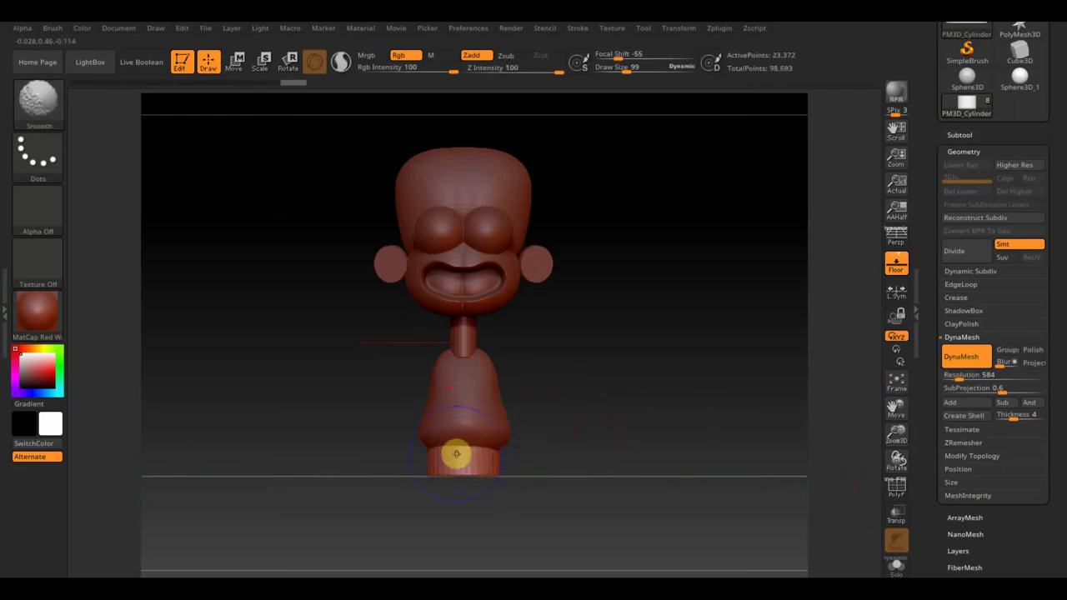
left_click_drag(575, 472, 675, 476, "shift")
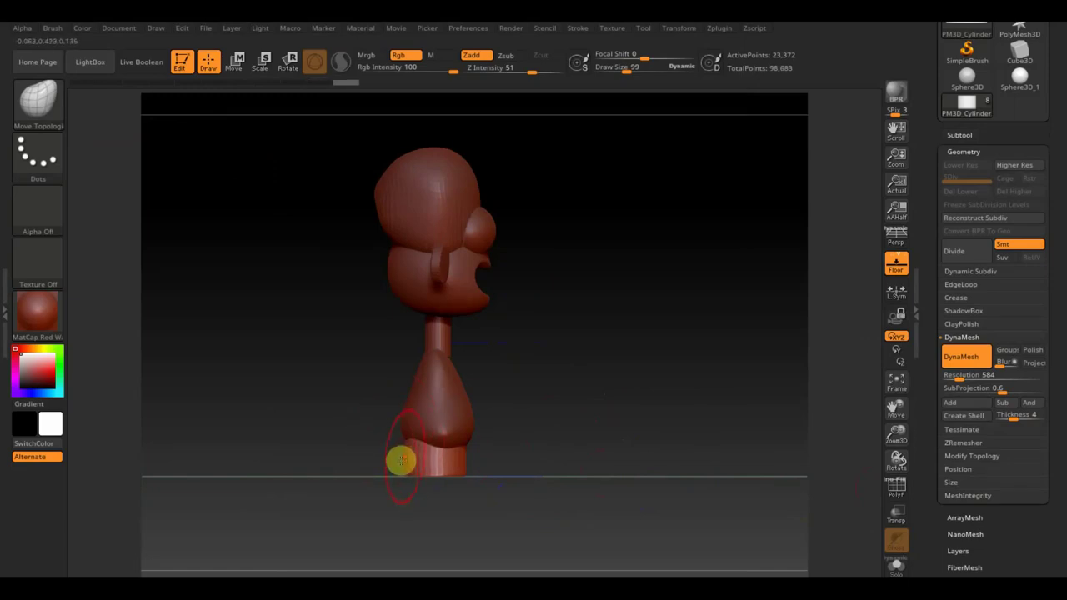
left_click(419, 419, "alt")
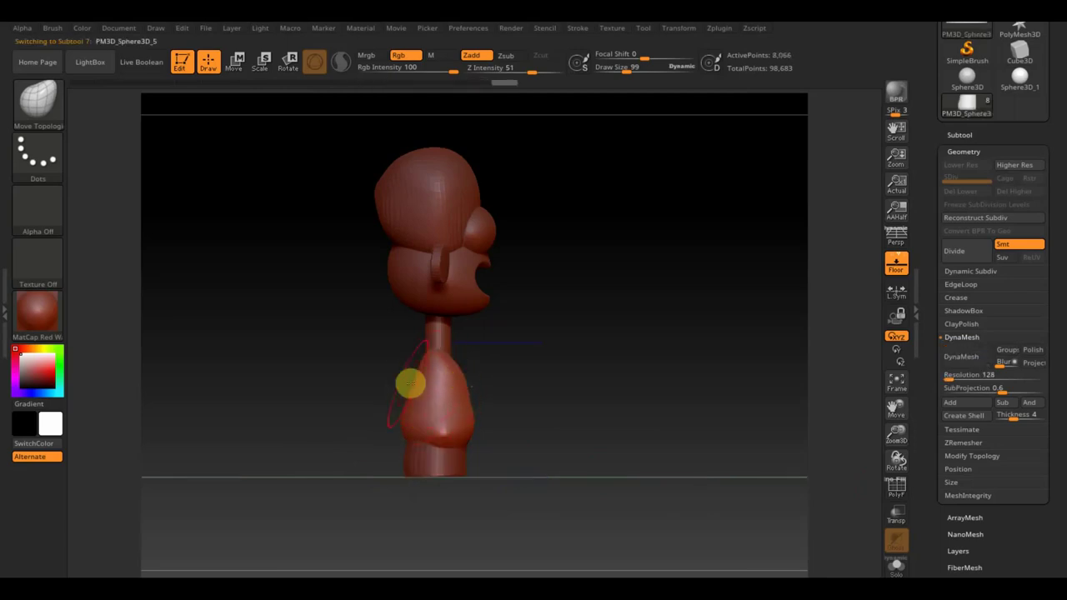
mouse_move(417, 358)
left_mouse_down()
mouse_move(607, 400)
mouse_move(548, 395)
left_mouse_up()
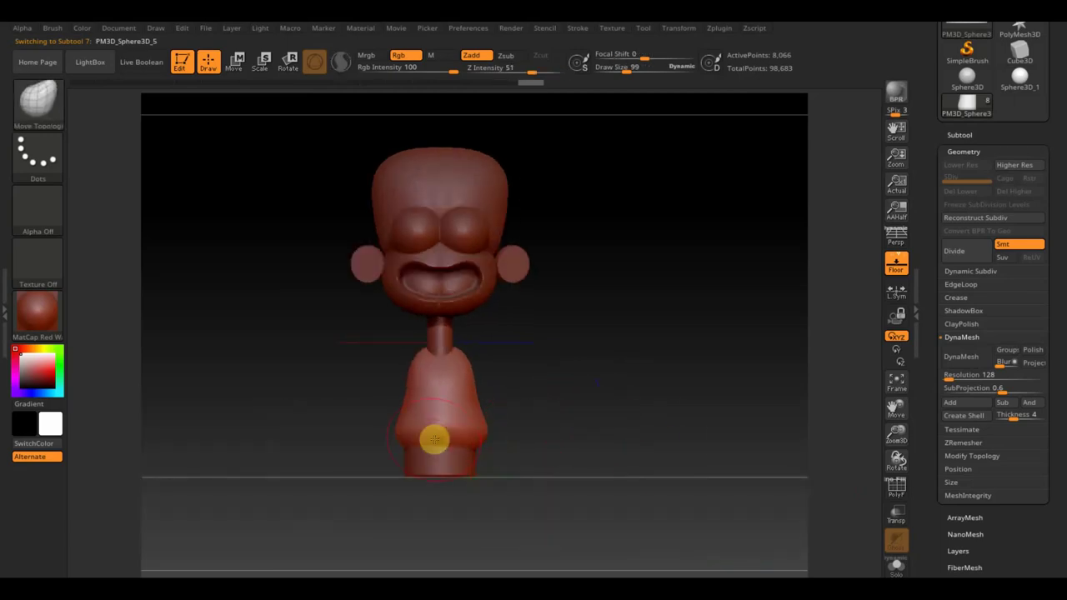
left_click_drag(434, 436, 643, 545)
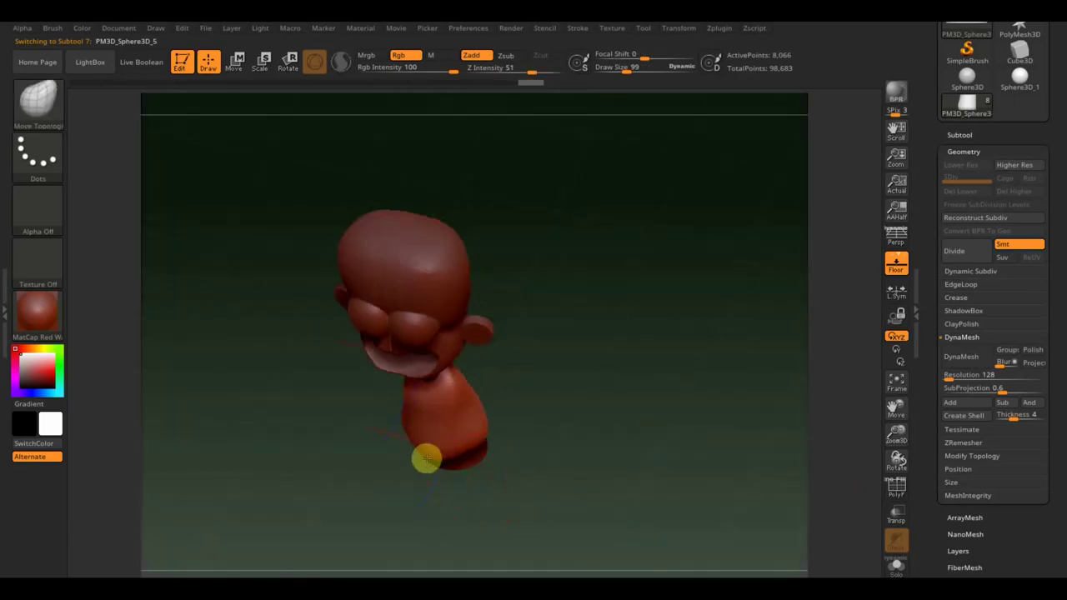
mouse_move(426, 458)
left_mouse_down()
mouse_move(576, 429)
mouse_move(579, 396)
left_mouse_up()
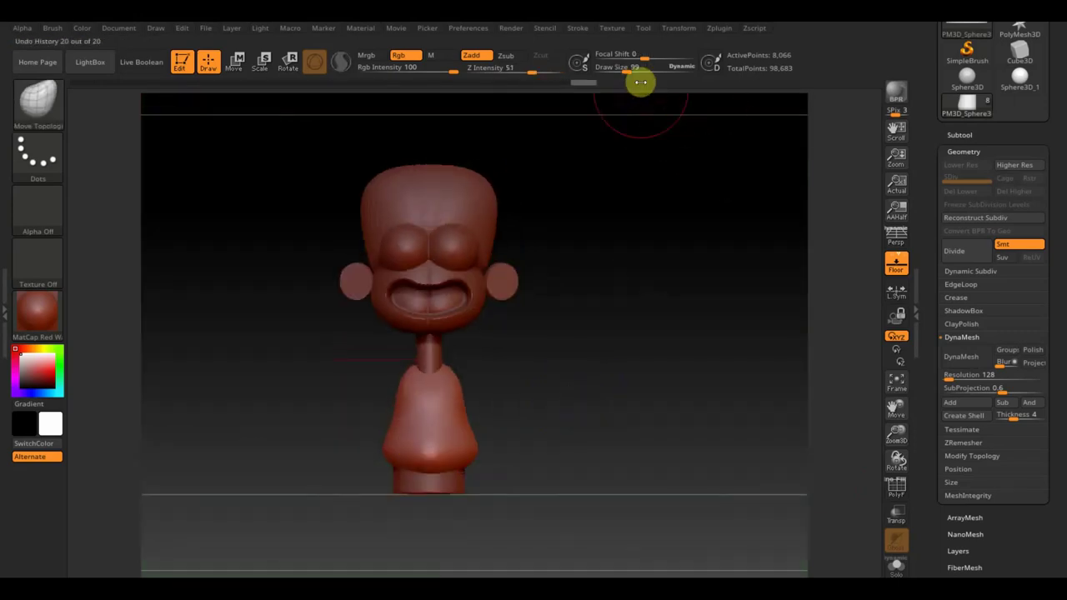
left_click_drag(635, 125, 662, 293)
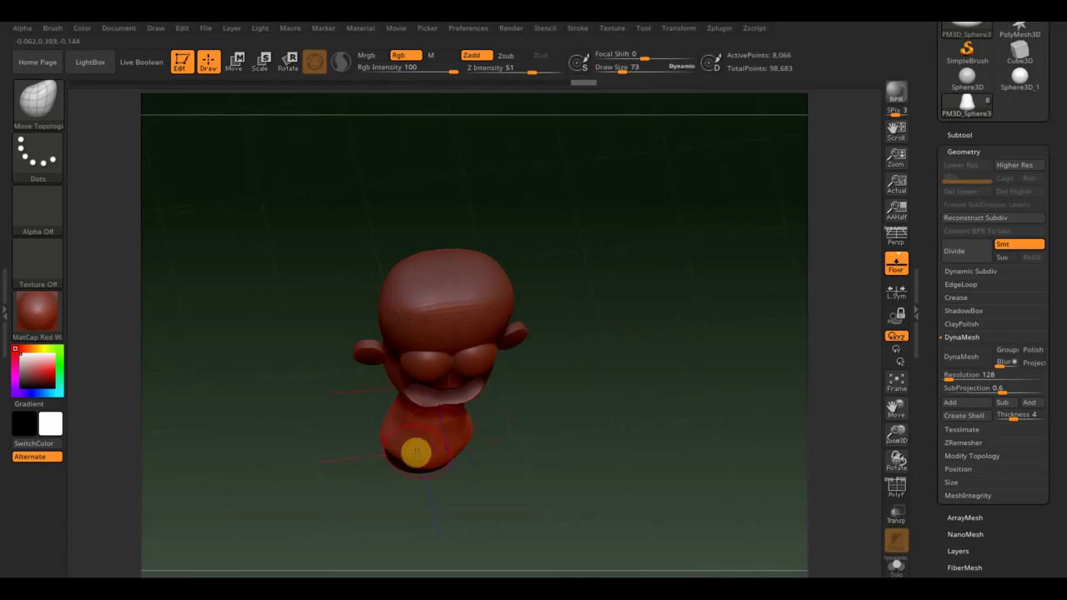
left_click_drag(397, 467, 583, 396, "shift")
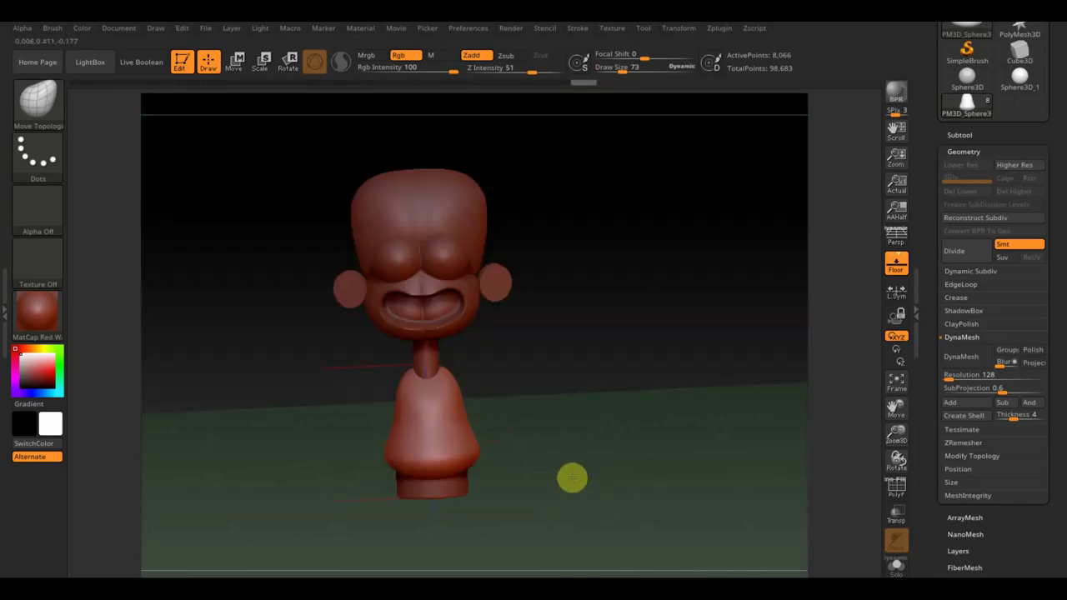
- Show the reference image again and line the model up with it
key("shift+z")
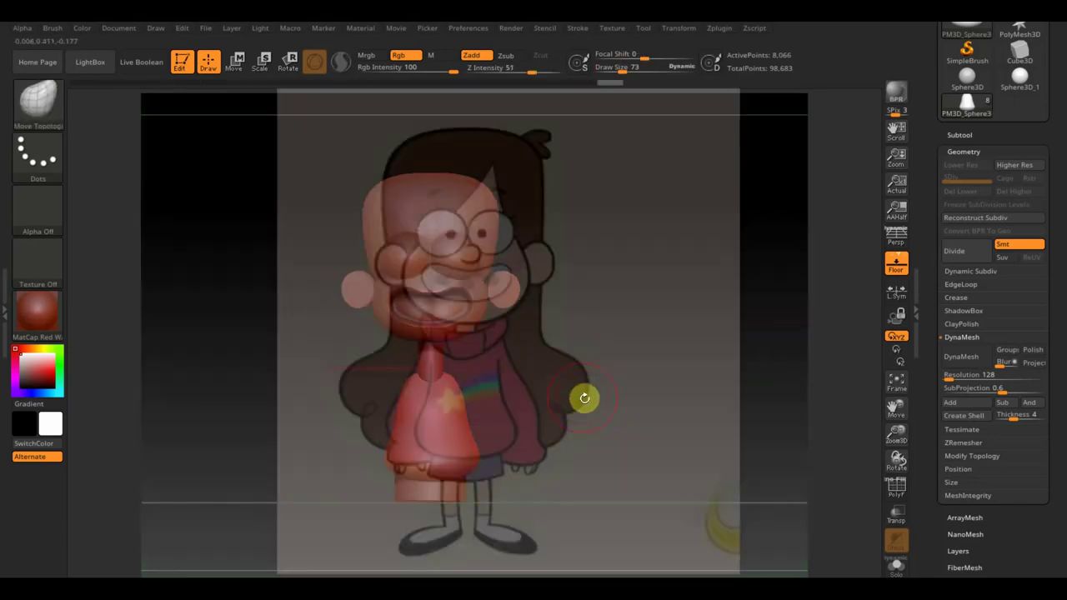
mouse_move(619, 446)
left_mouse_down()
mouse_move(679, 448)
mouse_move(685, 436)
left_mouse_up()
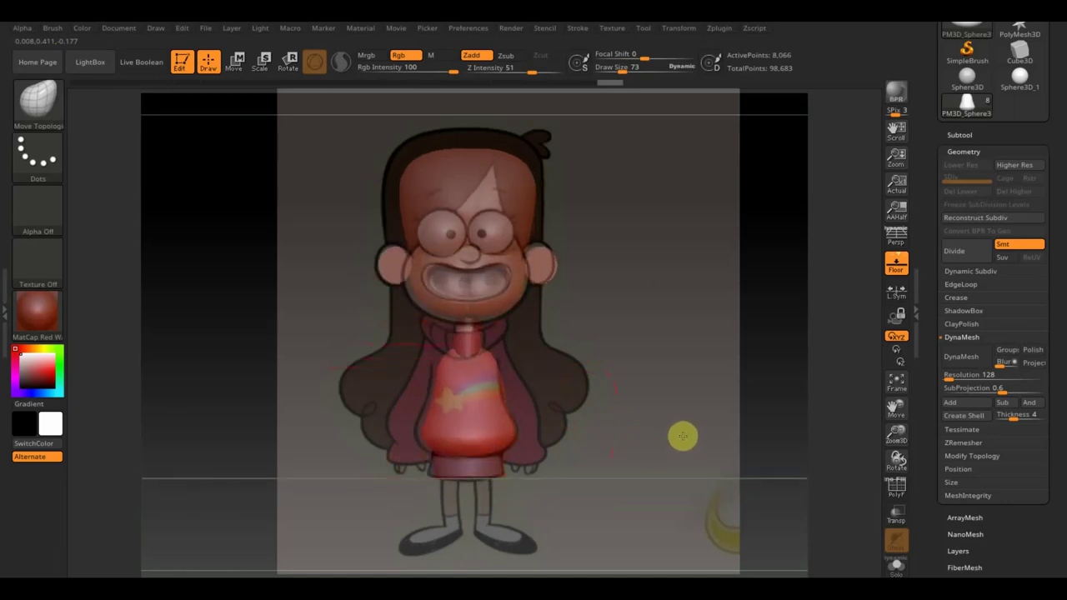
left_click_drag(681, 433, 681, 435)
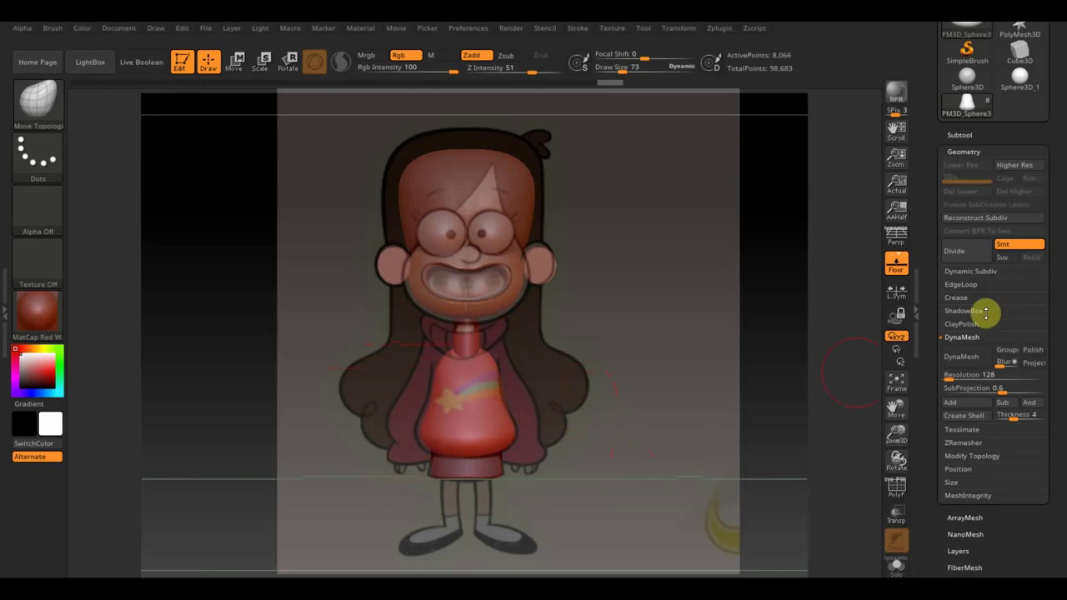
left_click(960, 135)
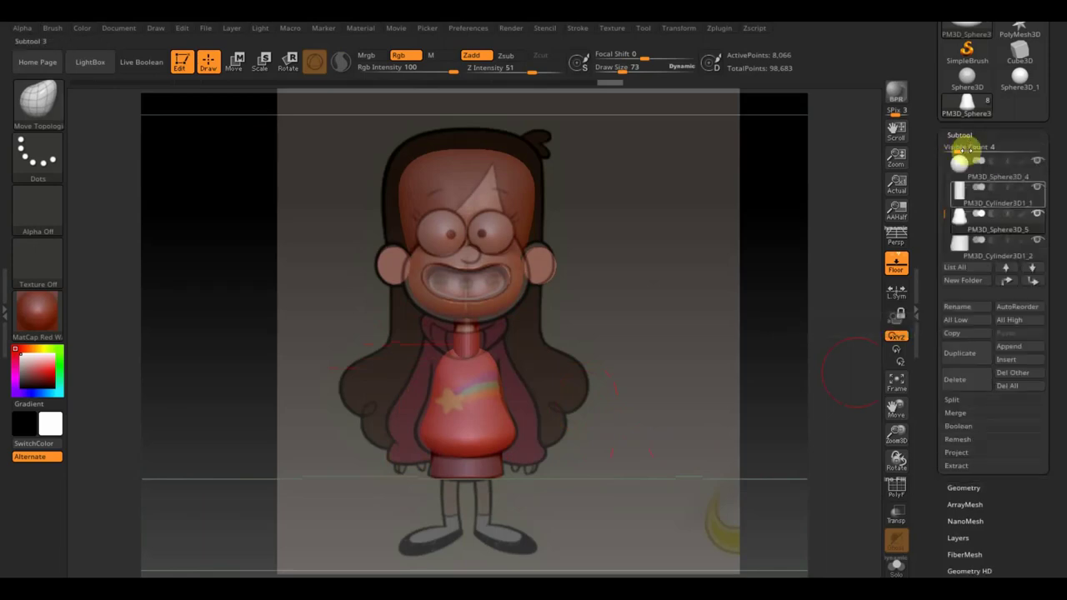
- Append a Cylinder3D subtool, shrink it to leg size, and place it below the skirt
left_click(1010, 346)
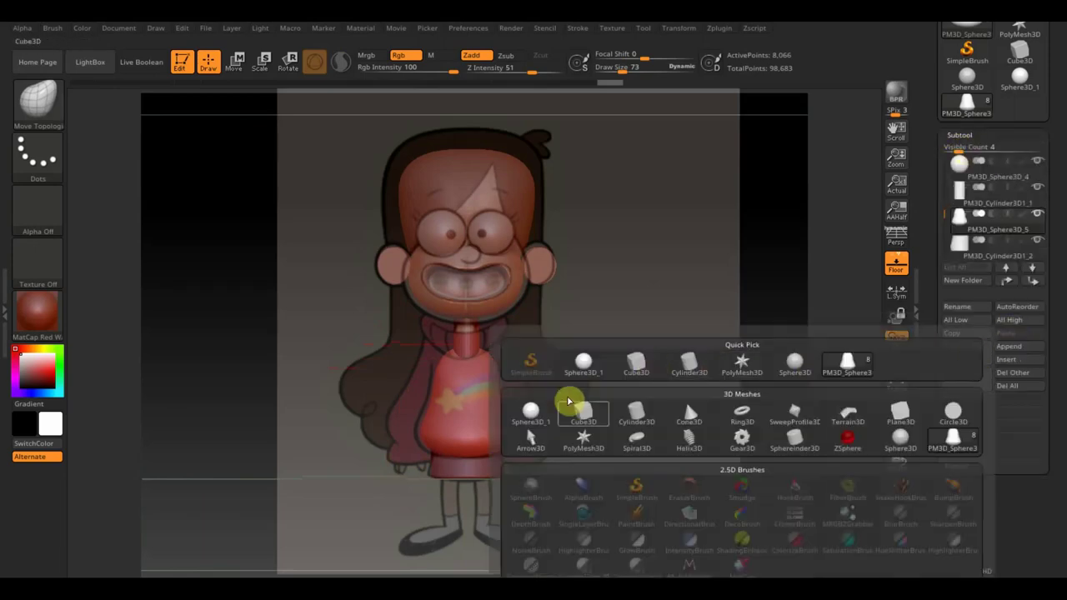
left_click(609, 413)
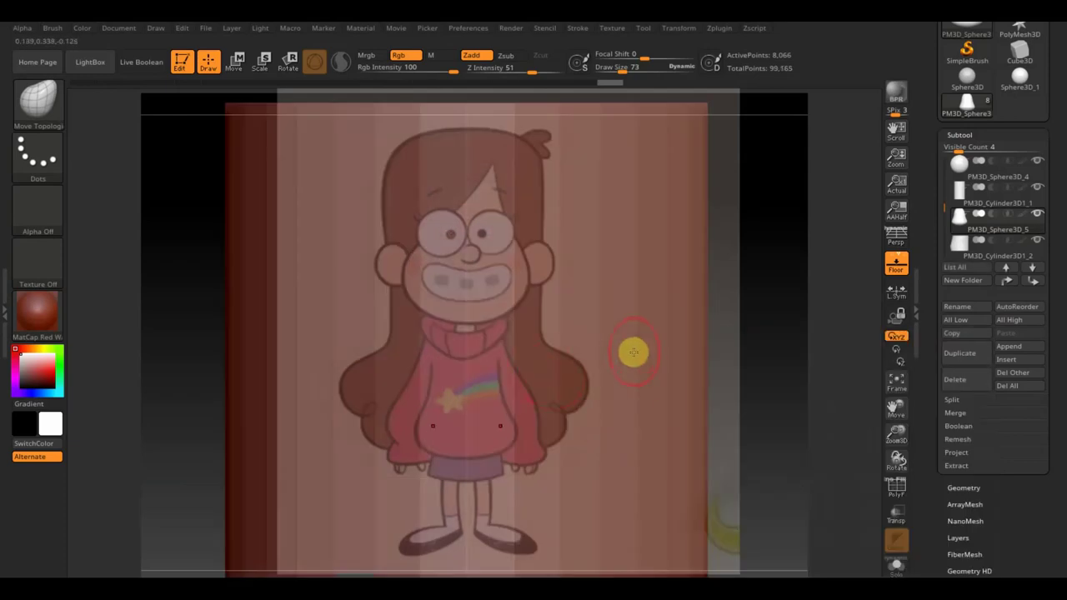
left_click(631, 356, "alt")
left_click(234, 68)
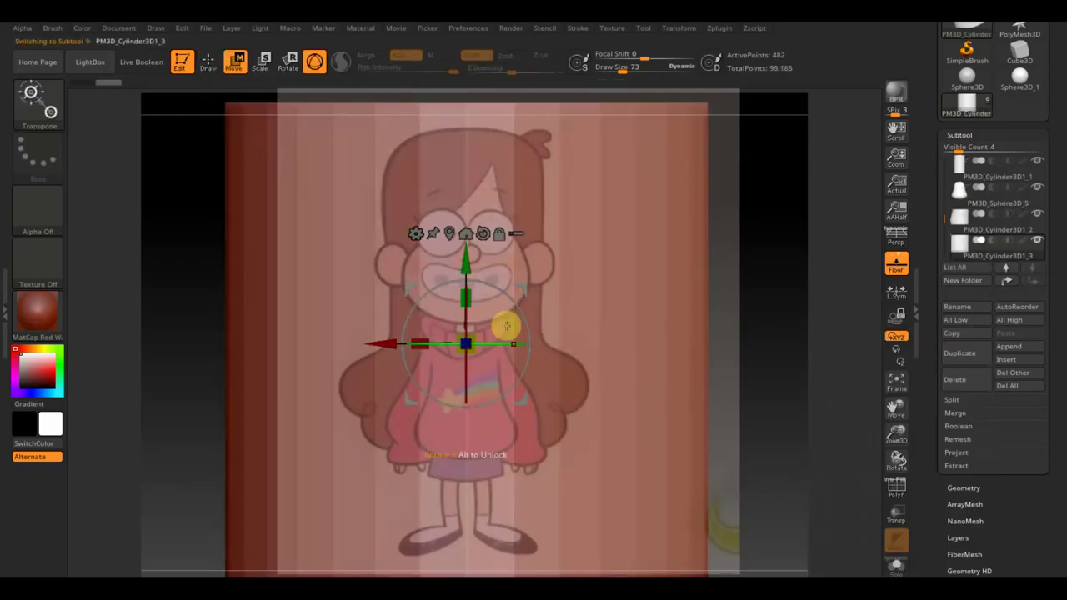
left_click_drag(467, 346, 311, 159)
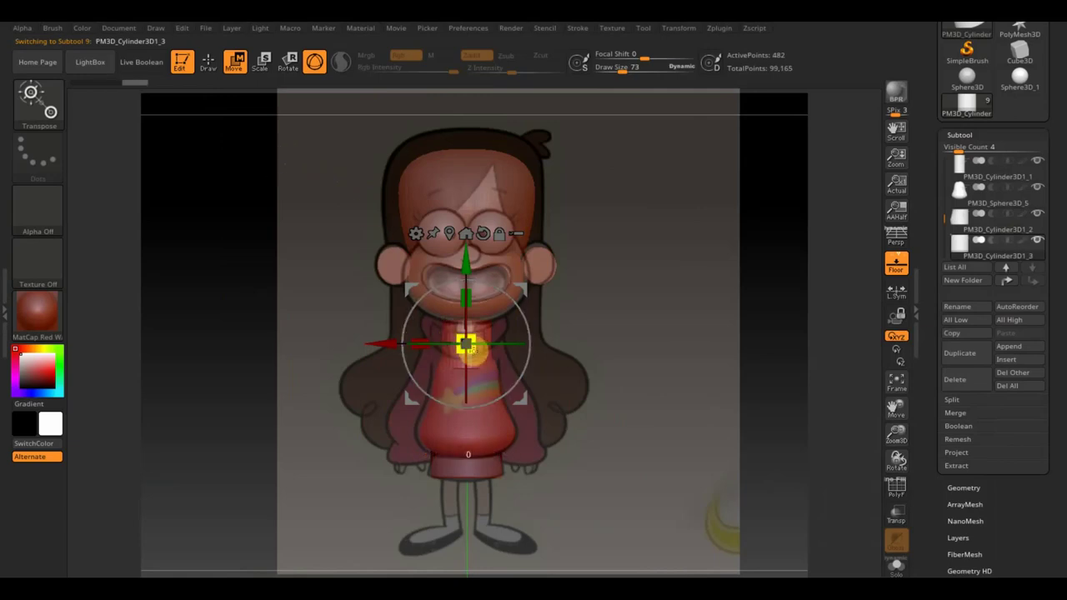
mouse_move(517, 288)
left_mouse_down()
mouse_move(486, 408)
mouse_move(503, 429)
left_mouse_up()
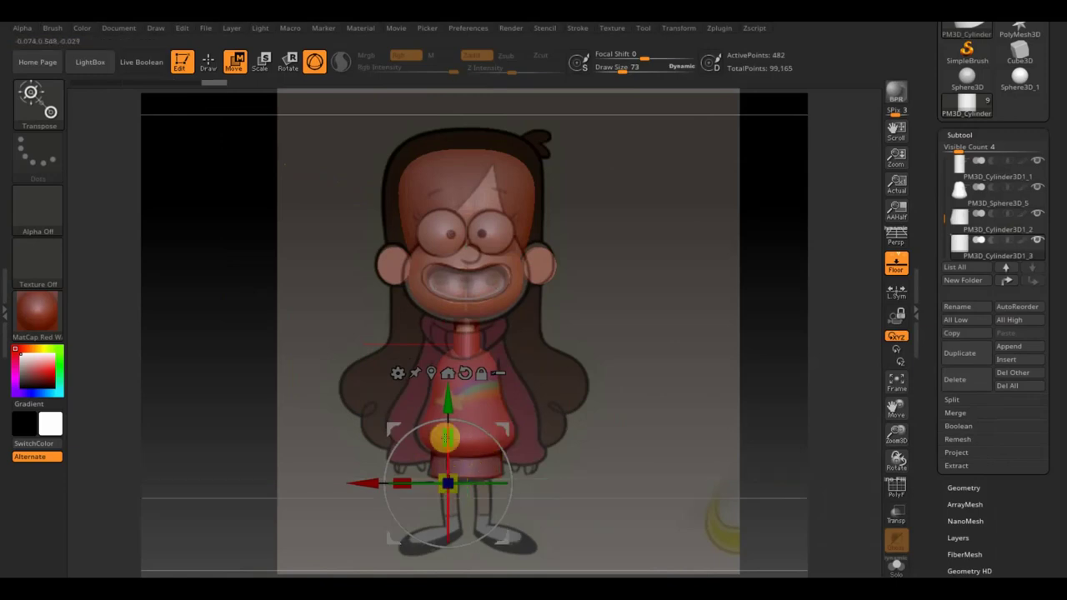
left_click_drag(450, 436, 456, 407)
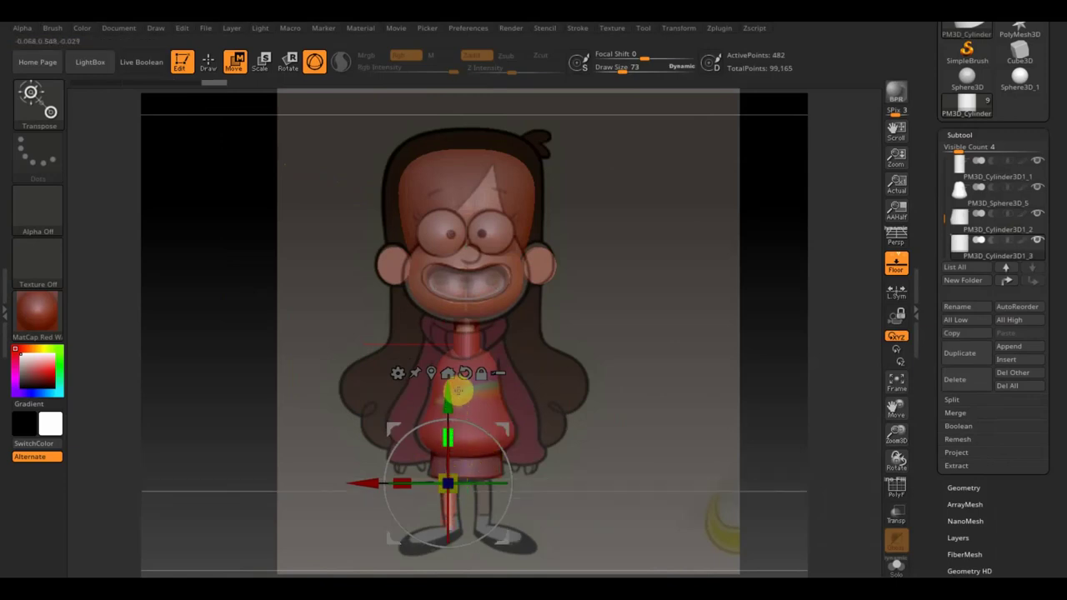
- Turn on transparency and orbit the model toward a side view
left_click(896, 514)
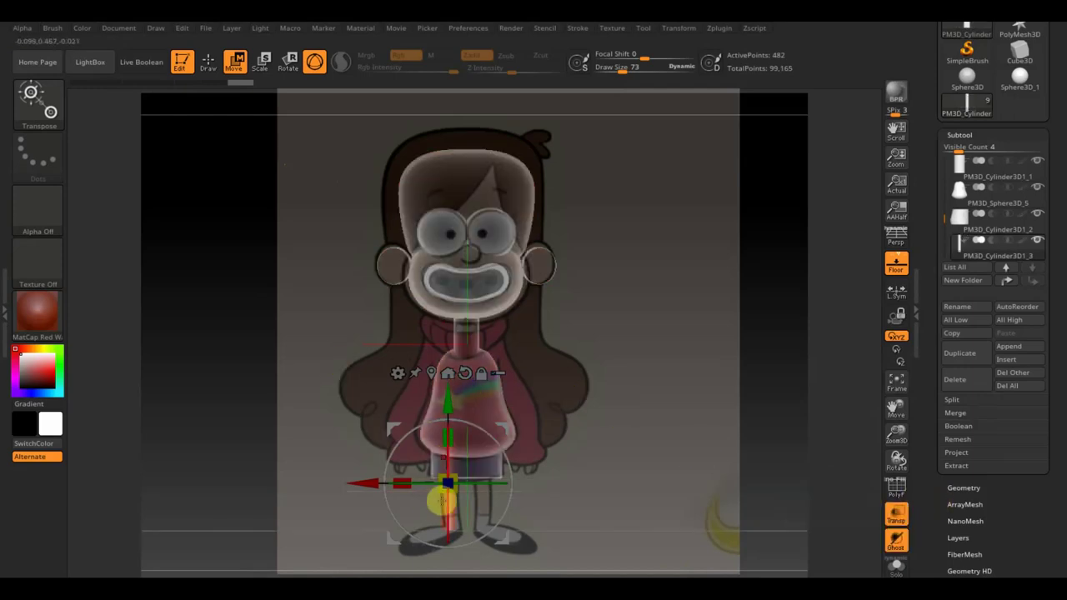
left_click(210, 65)
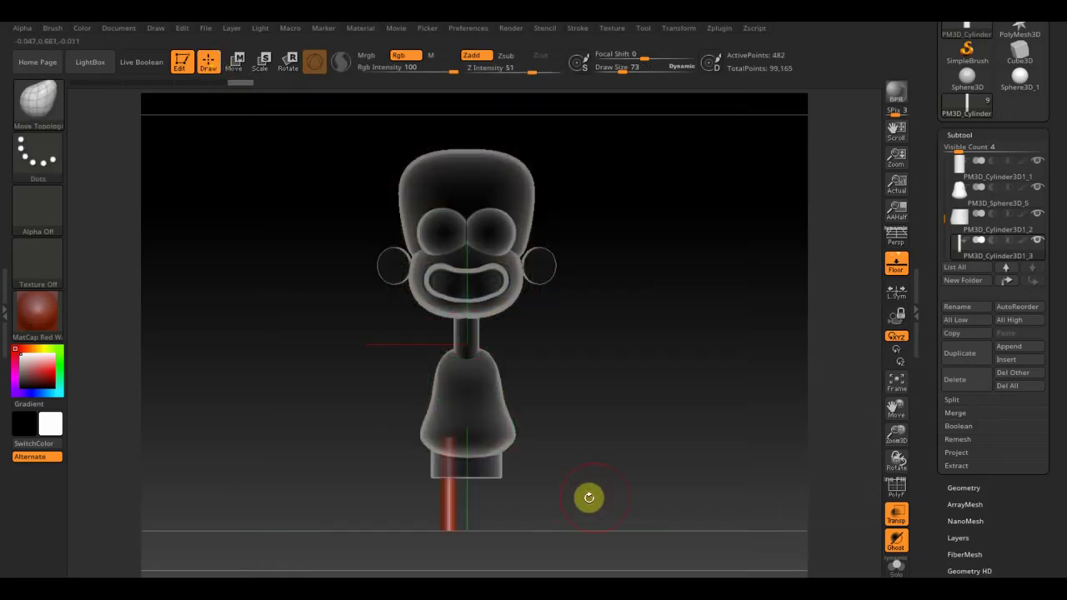
mouse_move(588, 498)
left_mouse_down()
mouse_move(687, 503)
mouse_move(596, 489)
left_mouse_up()
- Mirror and weld the leg to create a matching second leg
left_click(963, 488)
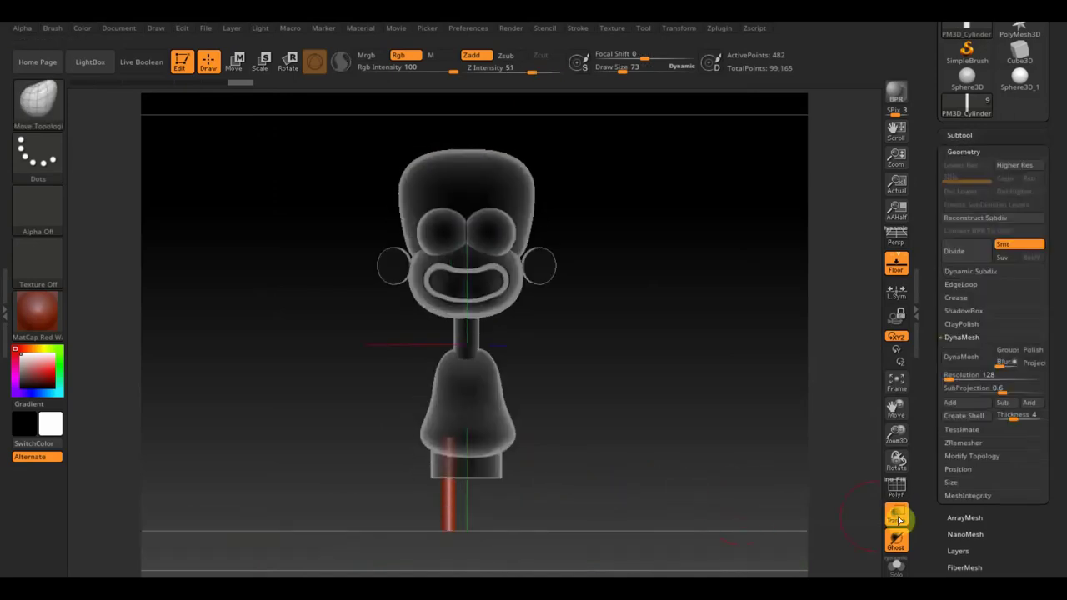
left_click(980, 453)
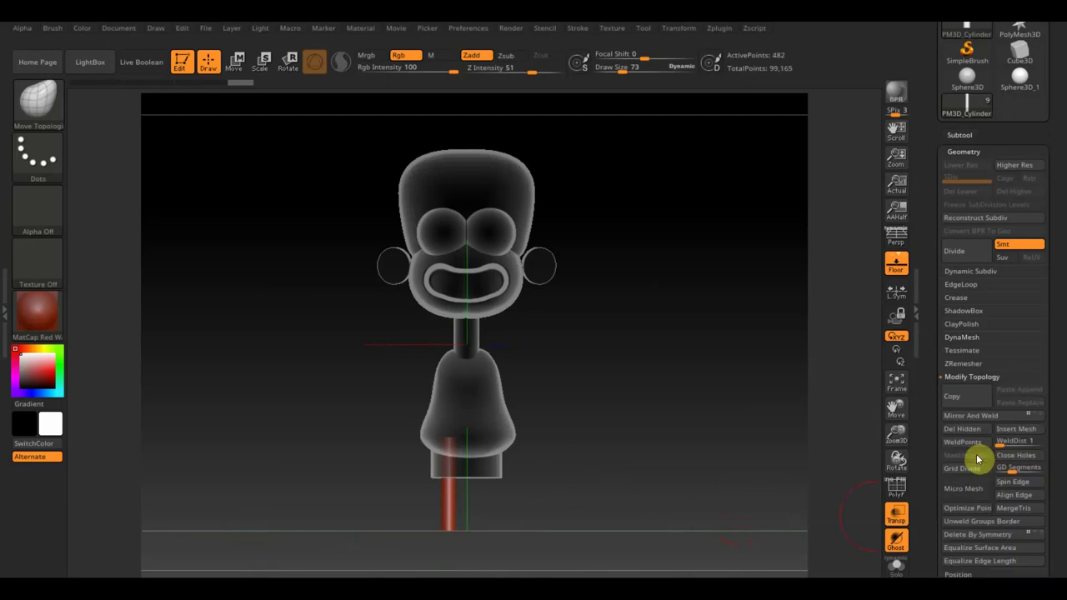
left_click(980, 415)
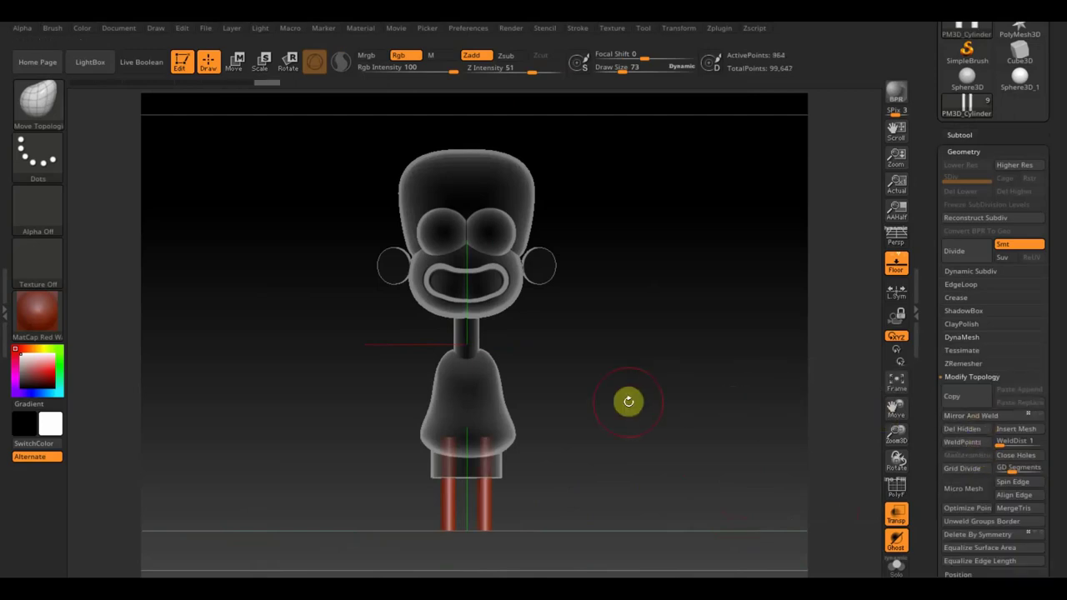
- Show the reference overlay, turn off transparency, and select the sweater sphere
key("shift+z")
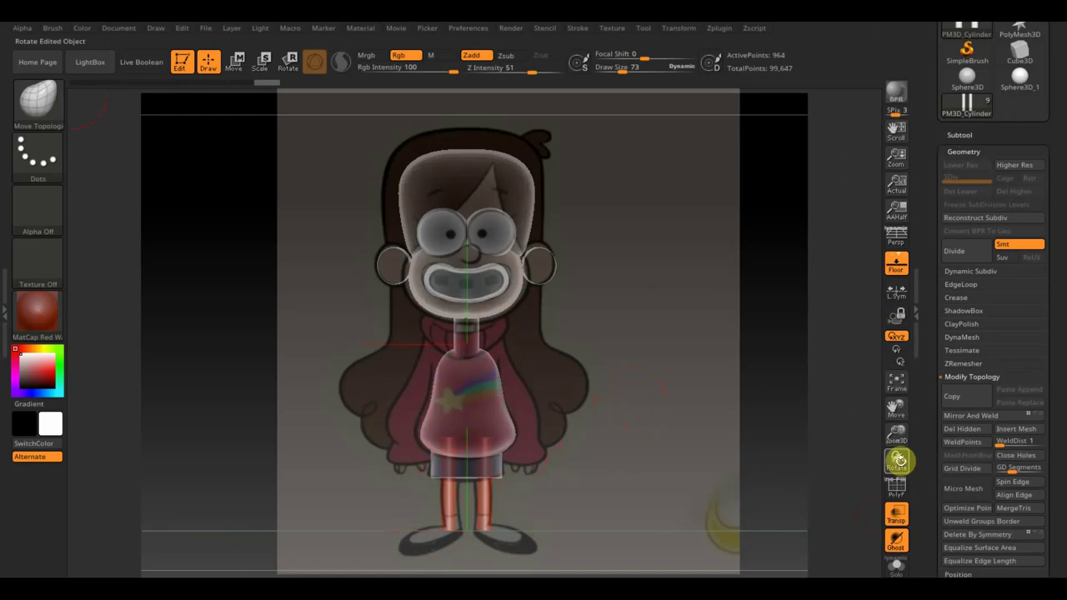
left_click(897, 515)
left_click(457, 360)
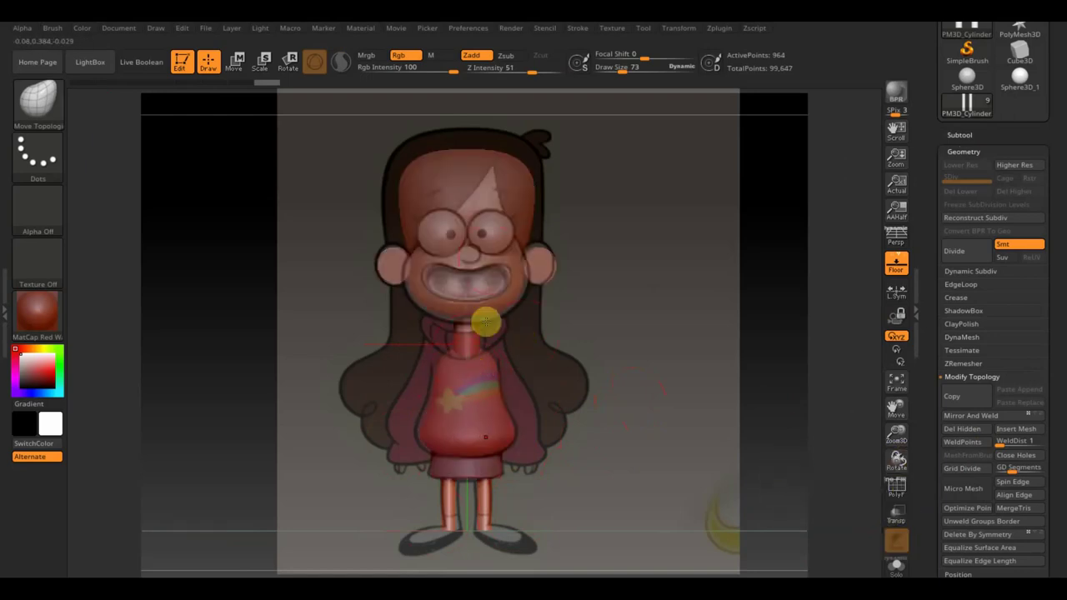
left_click(434, 242, "alt")
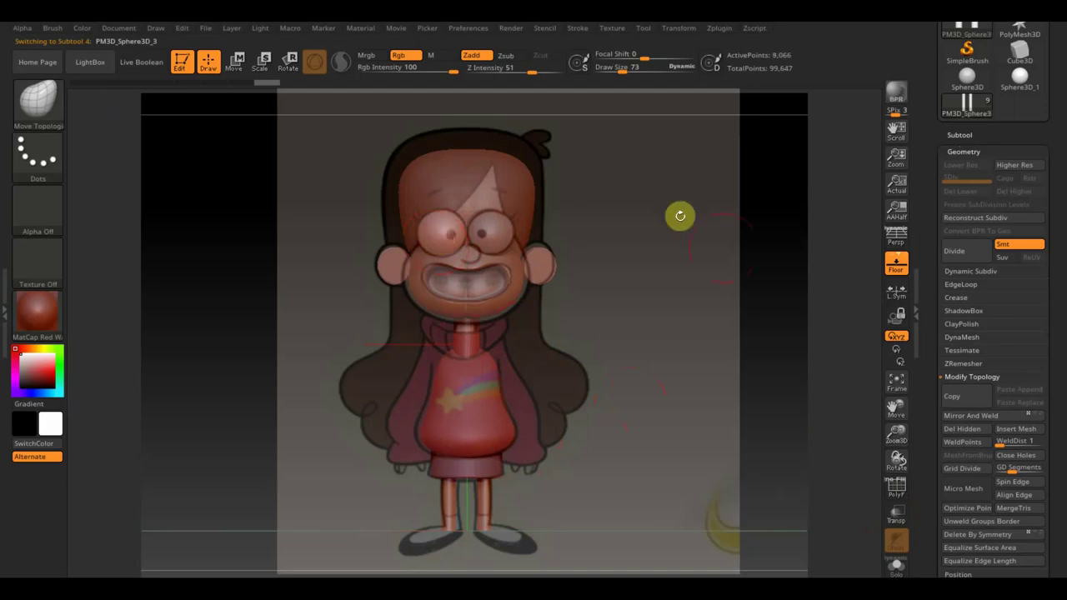
- Duplicate the sweater sphere and move the copy to the top of the subtool list
left_click(959, 135)
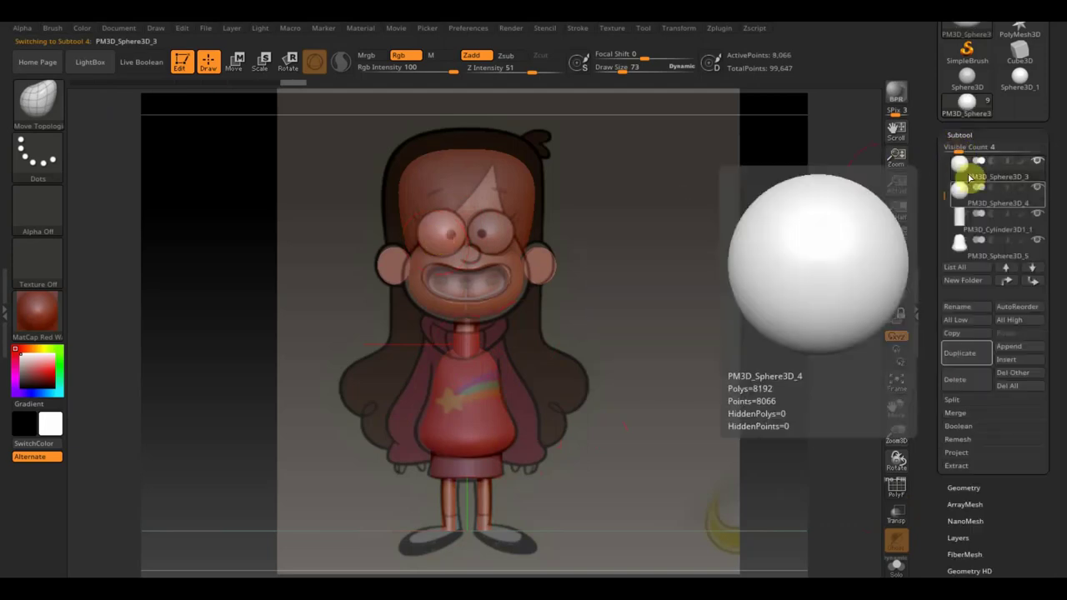
left_click(972, 354)
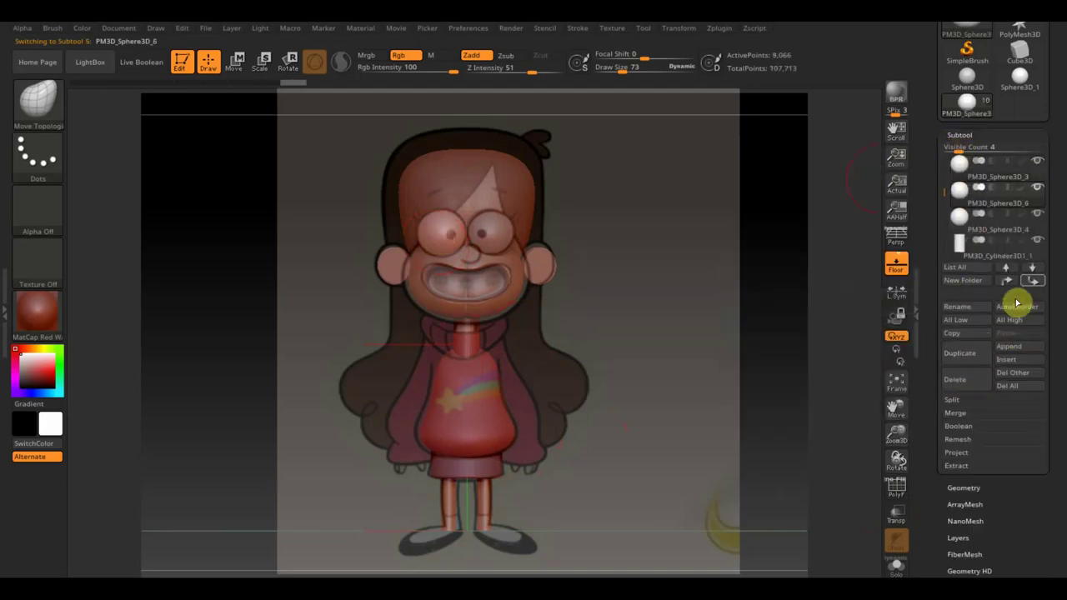
left_click(1033, 281)
left_click(1033, 283)
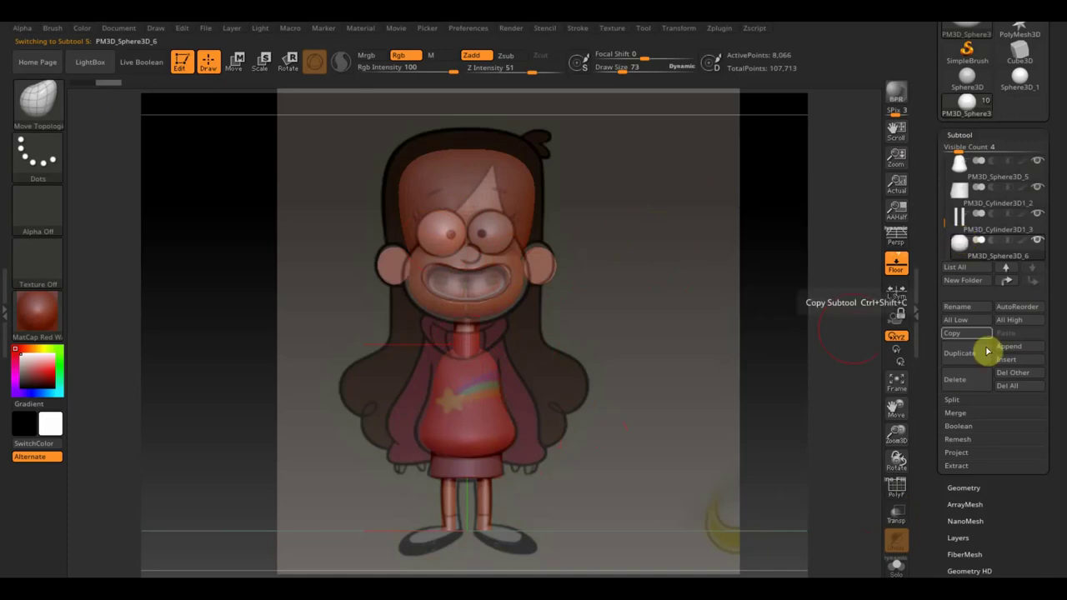
left_click(1007, 284)
left_click(1007, 283)
left_click(1008, 283)
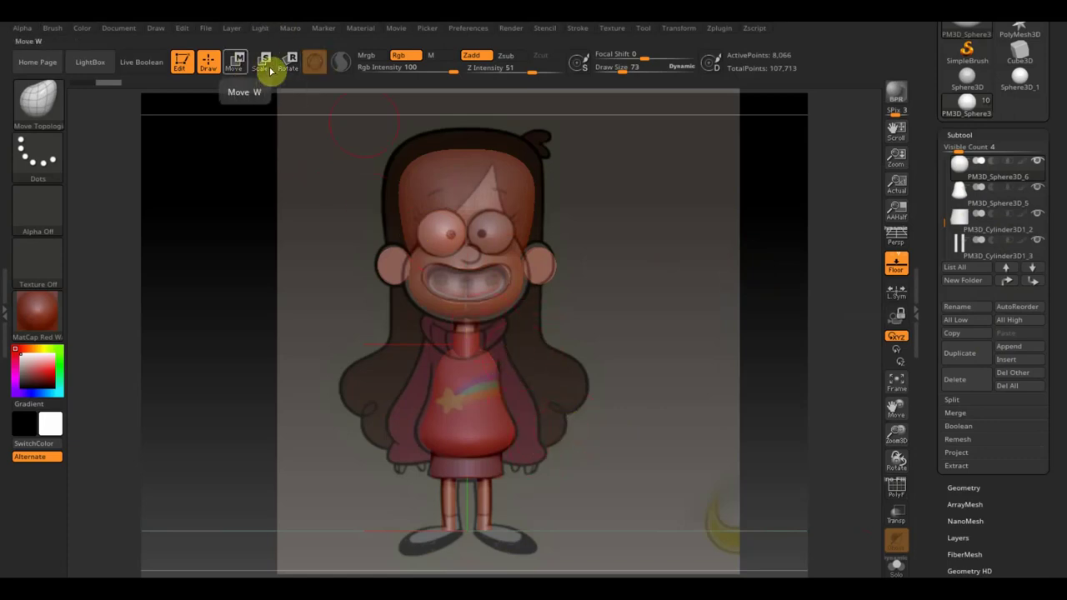
- Move the copy down to the chest and stretch it vertically into an arm
left_click(237, 61)
left_click_drag(500, 175, 483, 296)
mouse_move(427, 319)
left_mouse_down()
mouse_move(427, 282)
mouse_move(478, 328)
mouse_move(468, 354)
left_mouse_up()
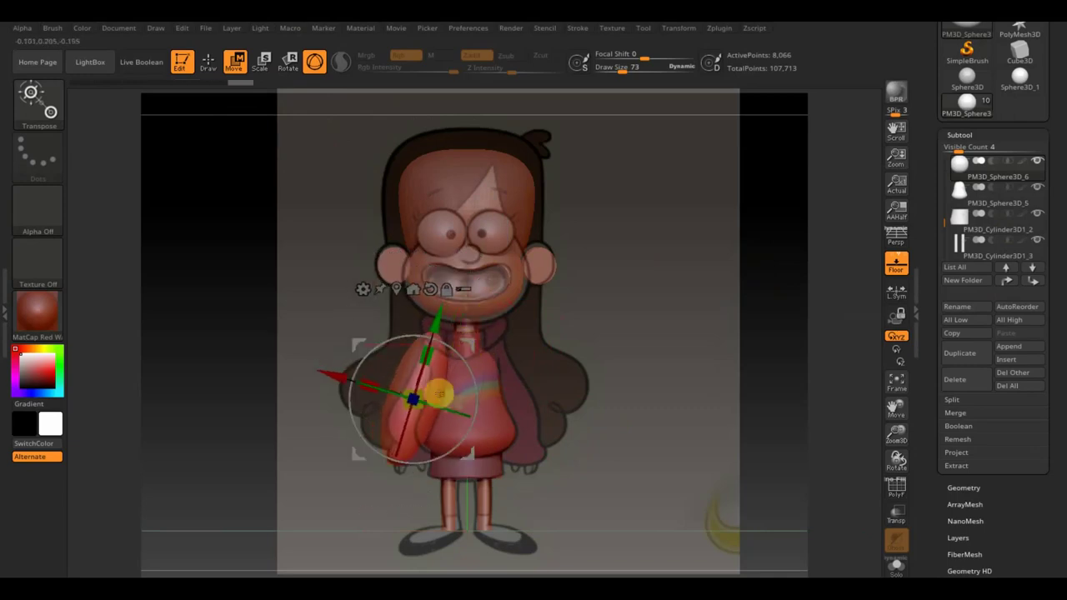
- Hide the reference image and orbit the model to a side view
left_click(439, 392)
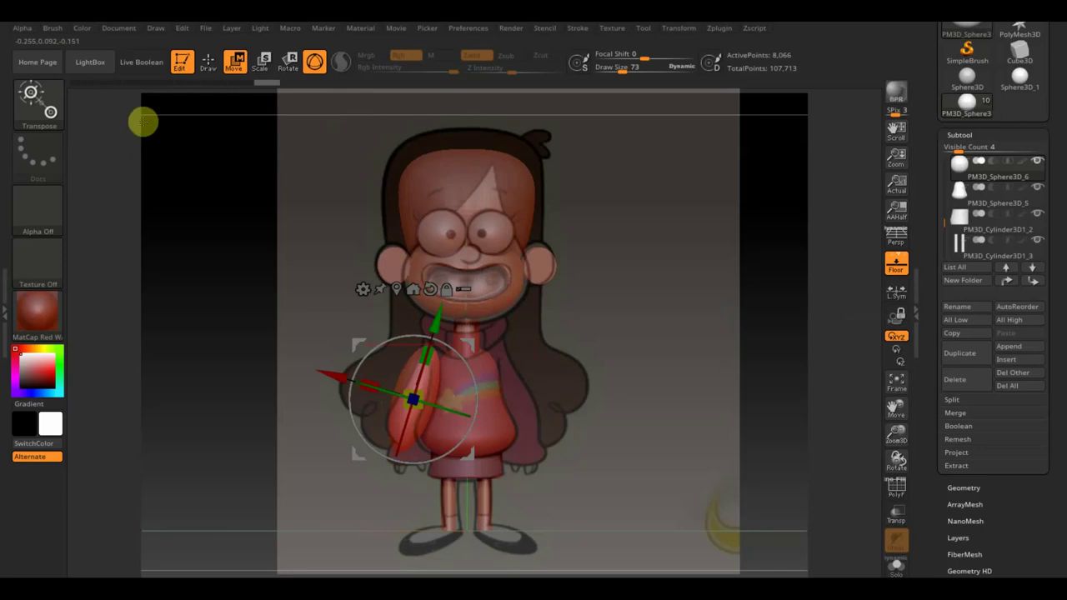
left_click(208, 63)
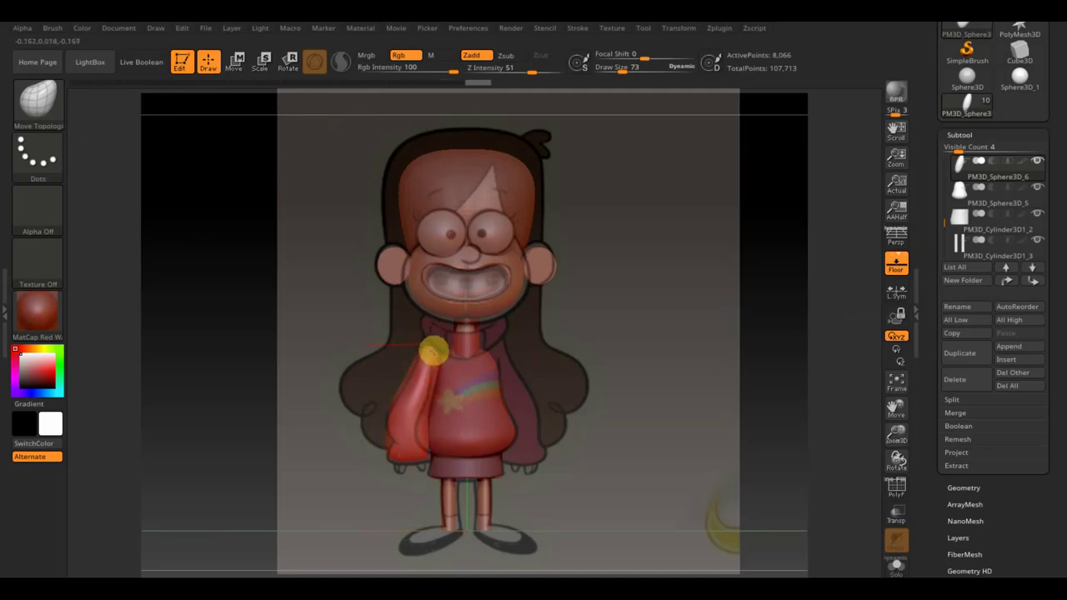
key("shift")
key("shift+z")
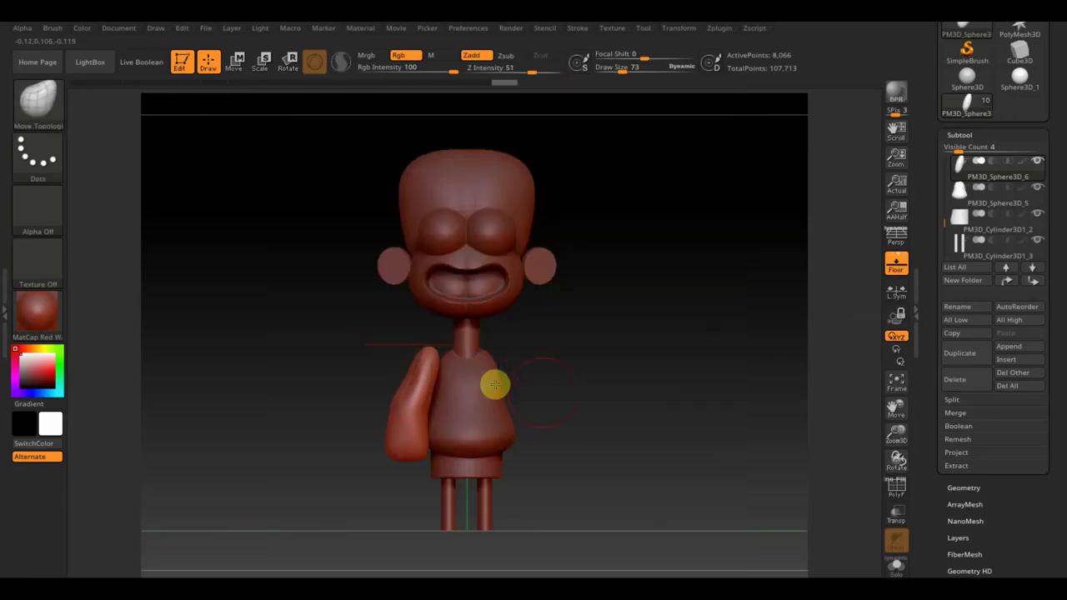
mouse_move(575, 436)
left_mouse_down()
mouse_move(675, 445)
mouse_move(662, 448)
left_mouse_up()
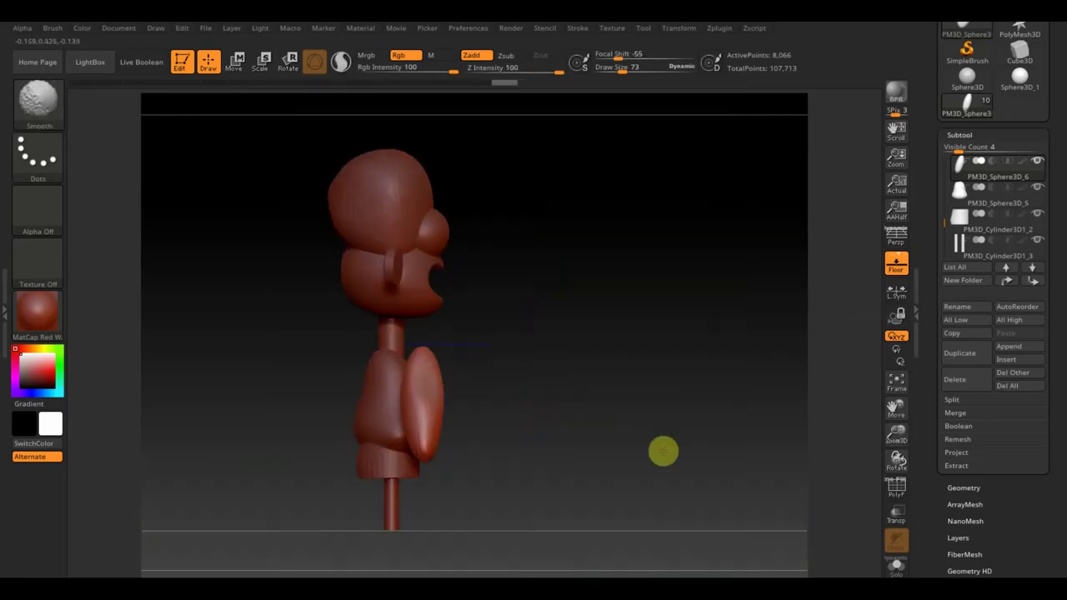
- Rotate the arm piece to swing outward from the body and up toward the shoulder
left_click(238, 62)
mouse_move(519, 408)
left_mouse_down()
mouse_move(481, 409)
mouse_move(496, 421)
left_mouse_up()
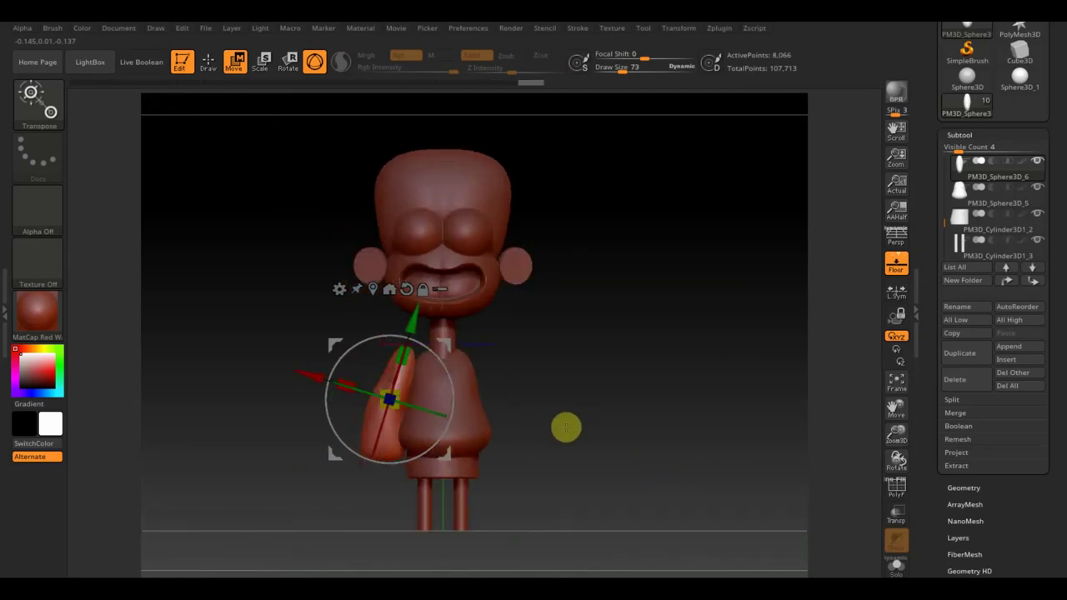
left_click_drag(417, 340, 458, 383)
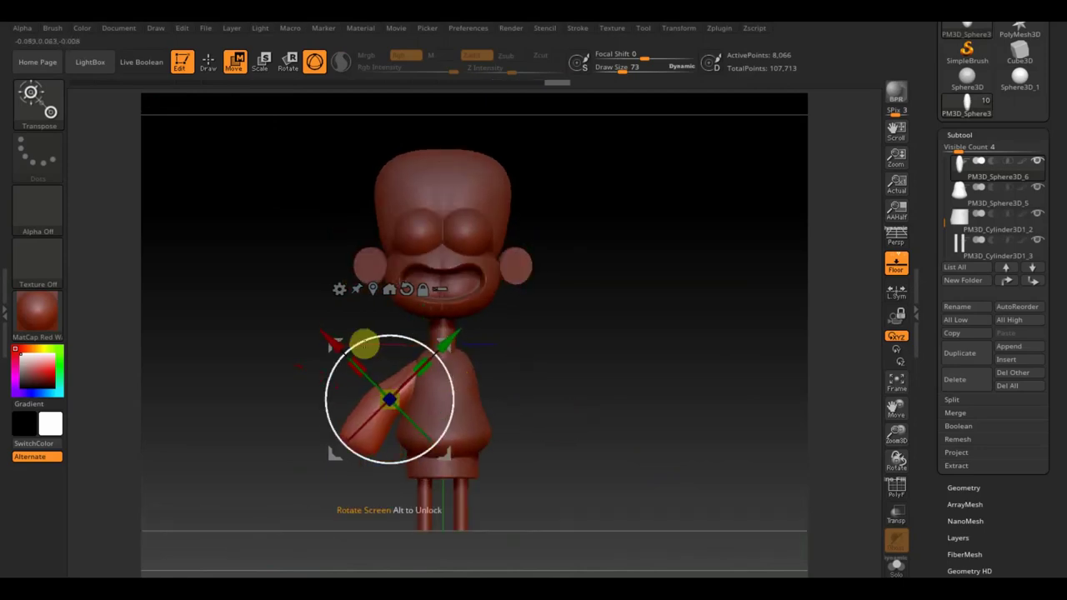
left_click_drag(443, 458, 430, 448)
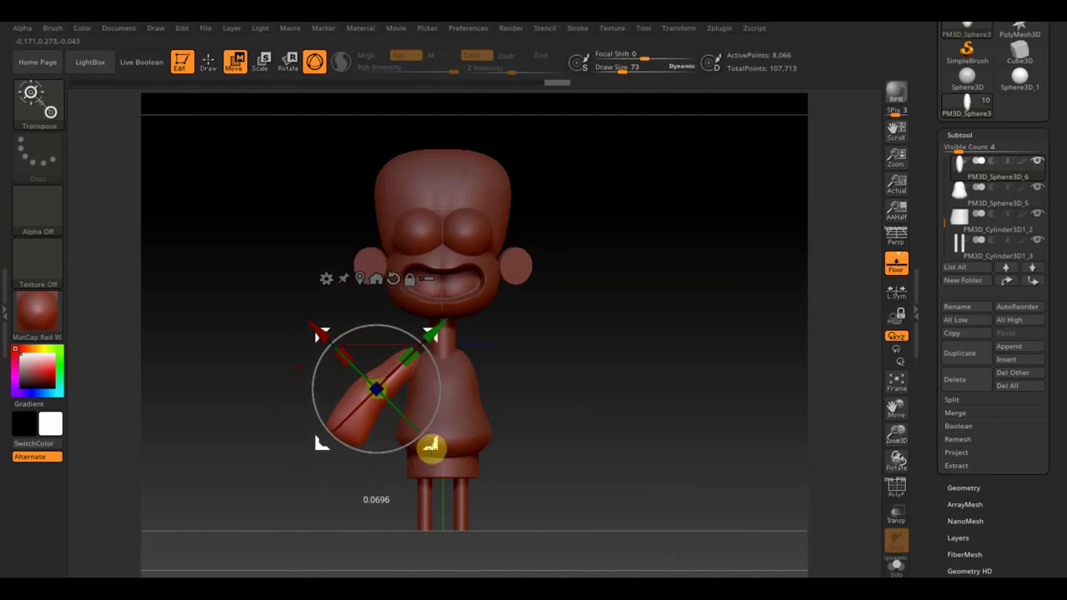
left_click(208, 62)
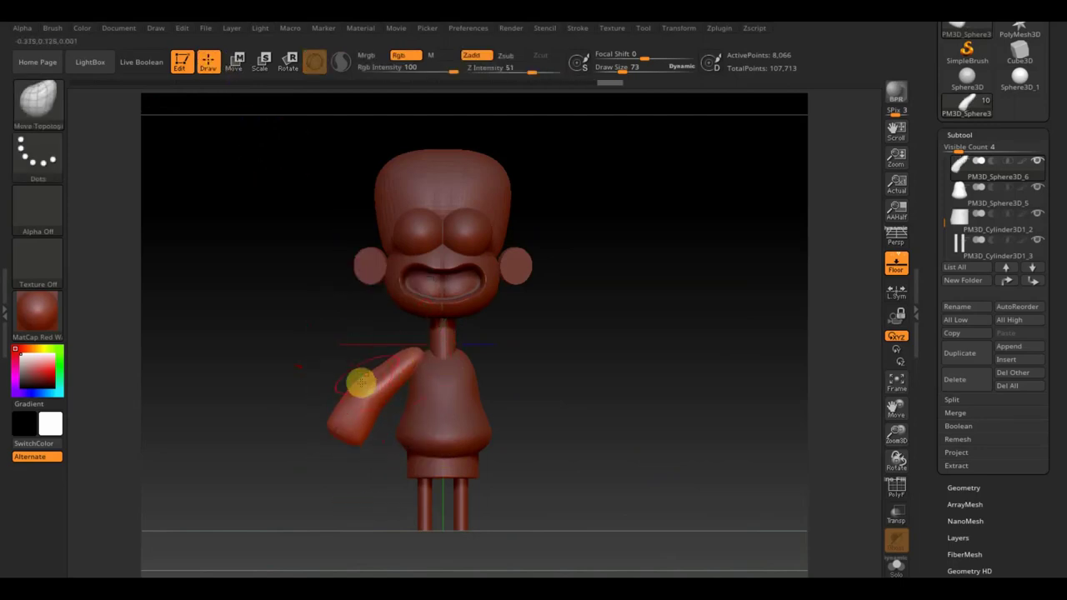
- Smooth the arm surface from the front and side views
left_click_drag(381, 376, 353, 381, "shift")
mouse_move(572, 411)
left_mouse_down()
mouse_move(655, 400)
mouse_move(578, 388)
mouse_move(588, 402)
mouse_move(554, 471)
left_mouse_up()
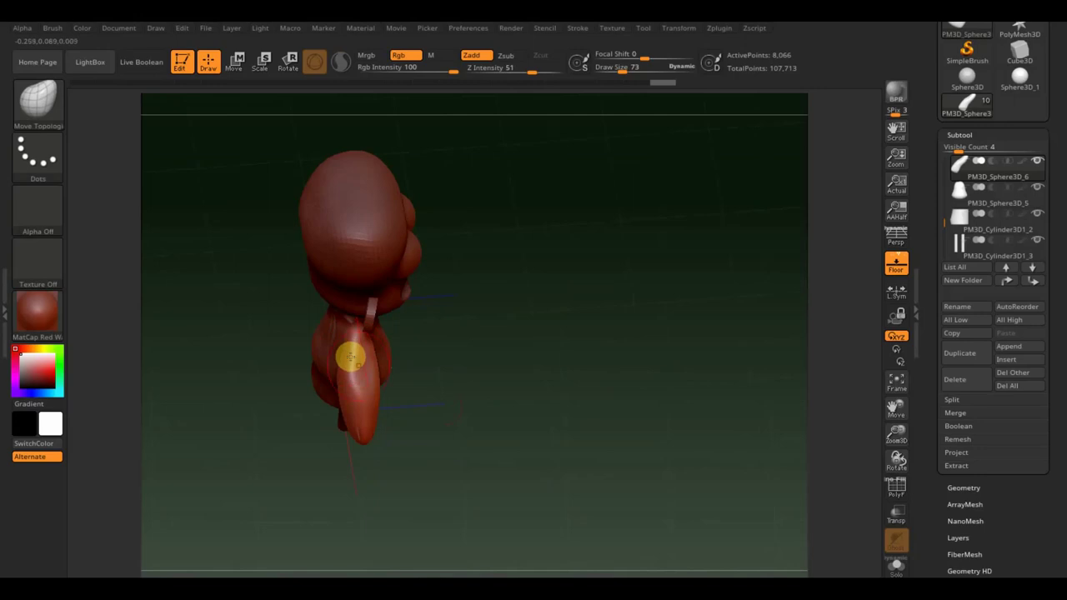
left_click_drag(348, 355, 355, 393, "shift")
mouse_move(386, 426)
left_mouse_down()
mouse_move(424, 383)
mouse_move(406, 379)
mouse_move(351, 406)
mouse_move(392, 409)
left_mouse_up()
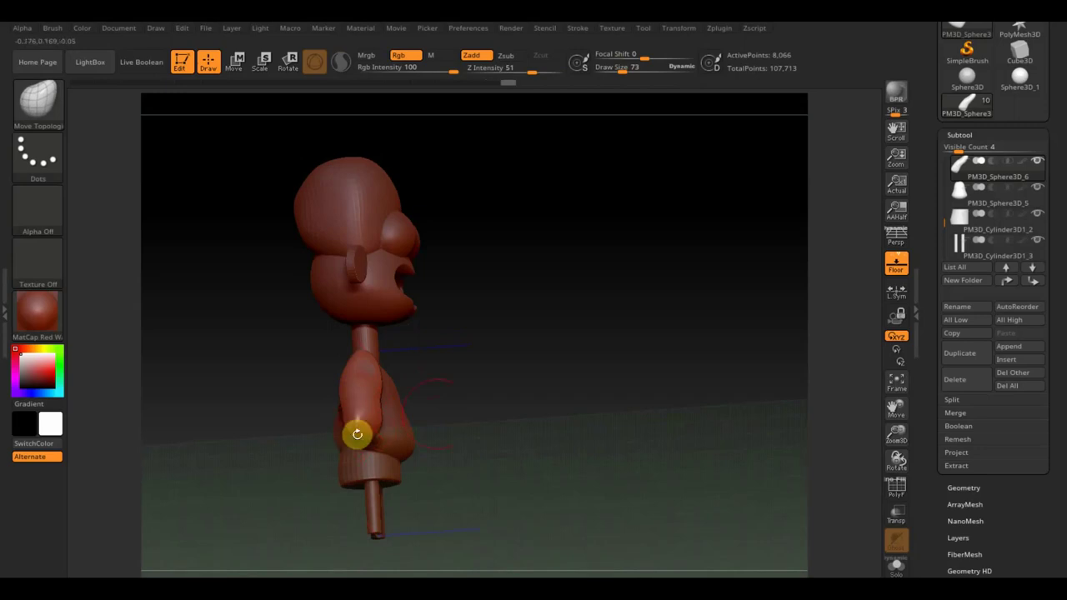
left_click_drag(357, 433, 405, 445)
left_click_drag(519, 376, 558, 390, "shift")
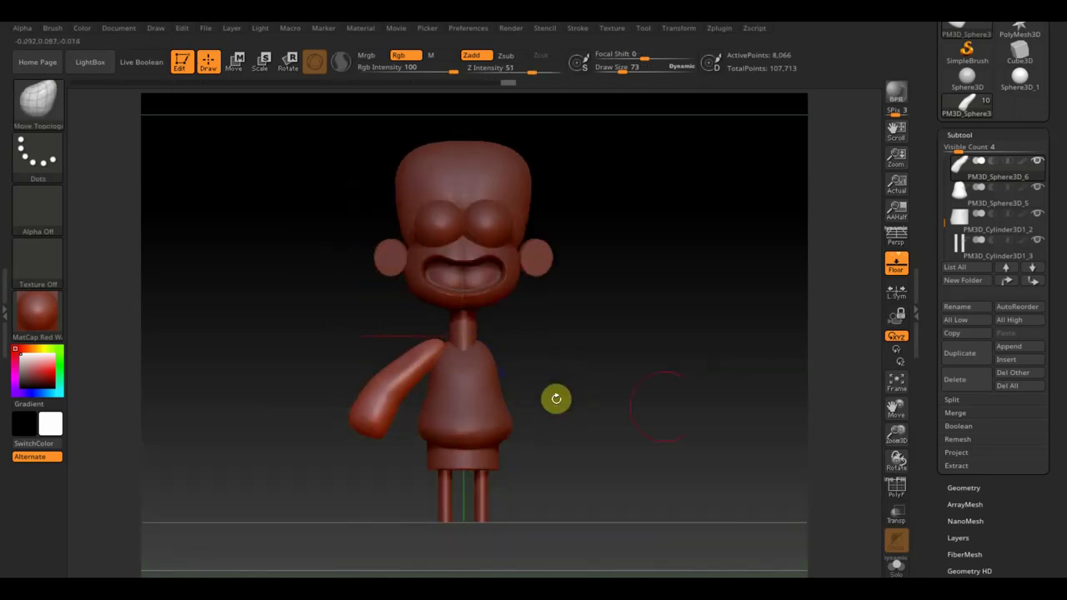
- Mirror the arm to the opposite side and select the torso sphere in side profile
left_click(970, 488)
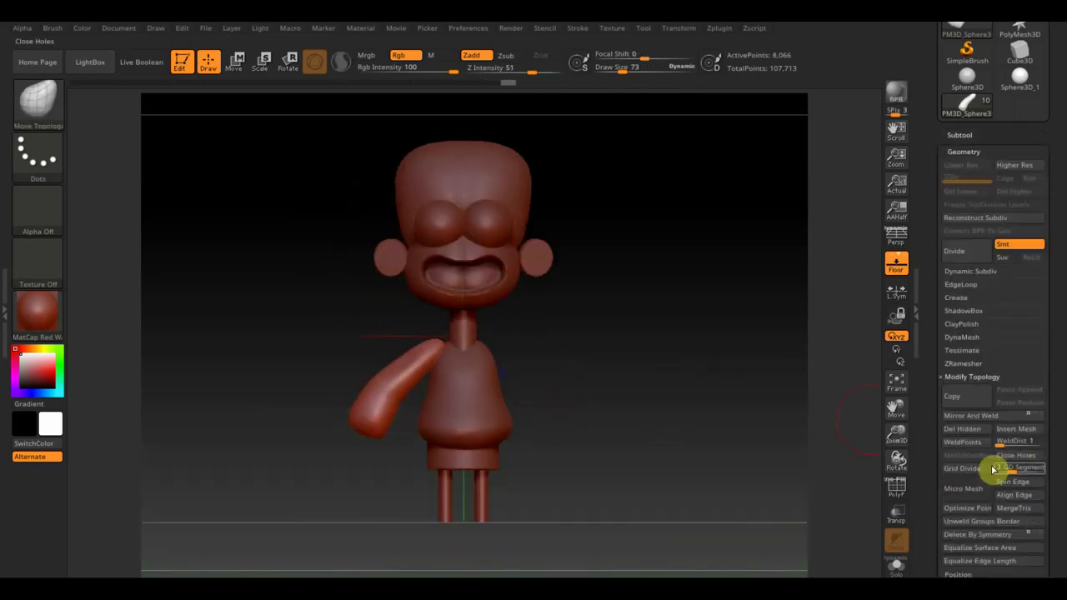
left_click(971, 415)
key("shift")
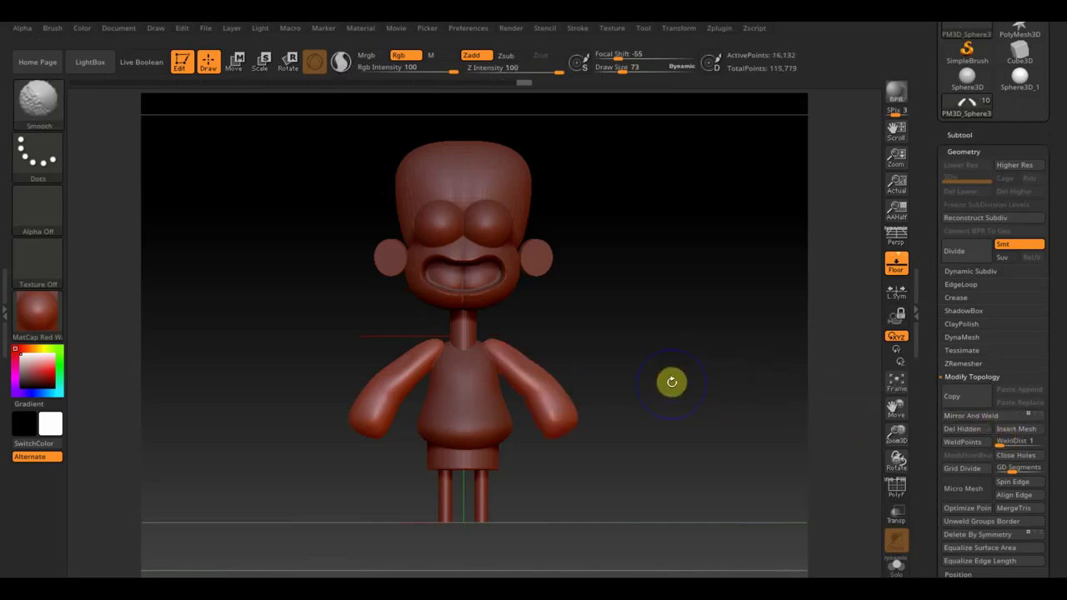
left_click(442, 232, "alt")
left_click_drag(636, 314, 690, 328)
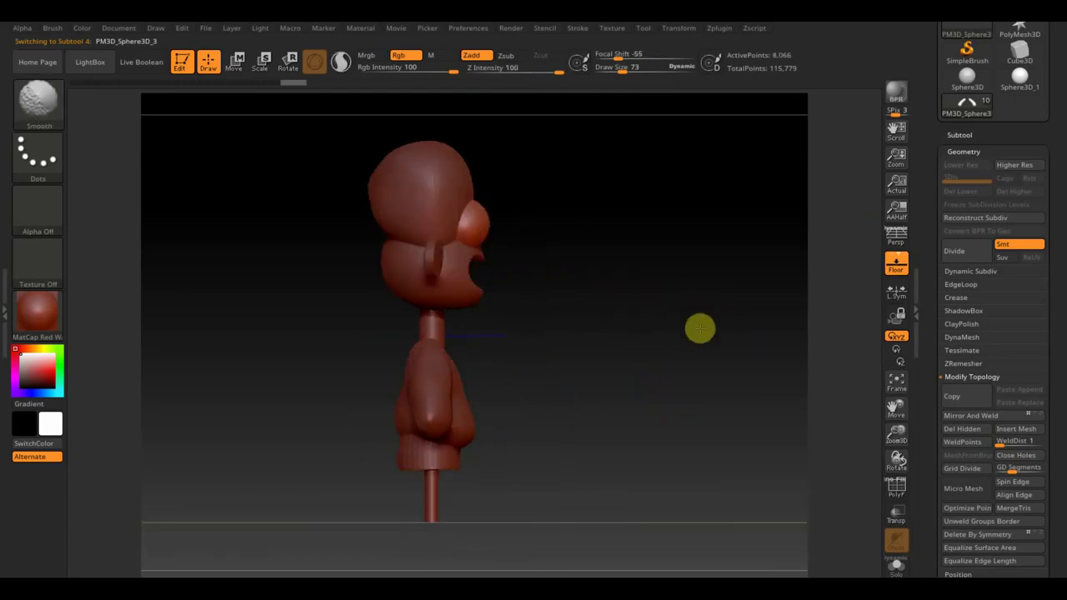
- Duplicate the torso sphere and move the copy four places down the subtool list
key("shift")
left_click(958, 135)
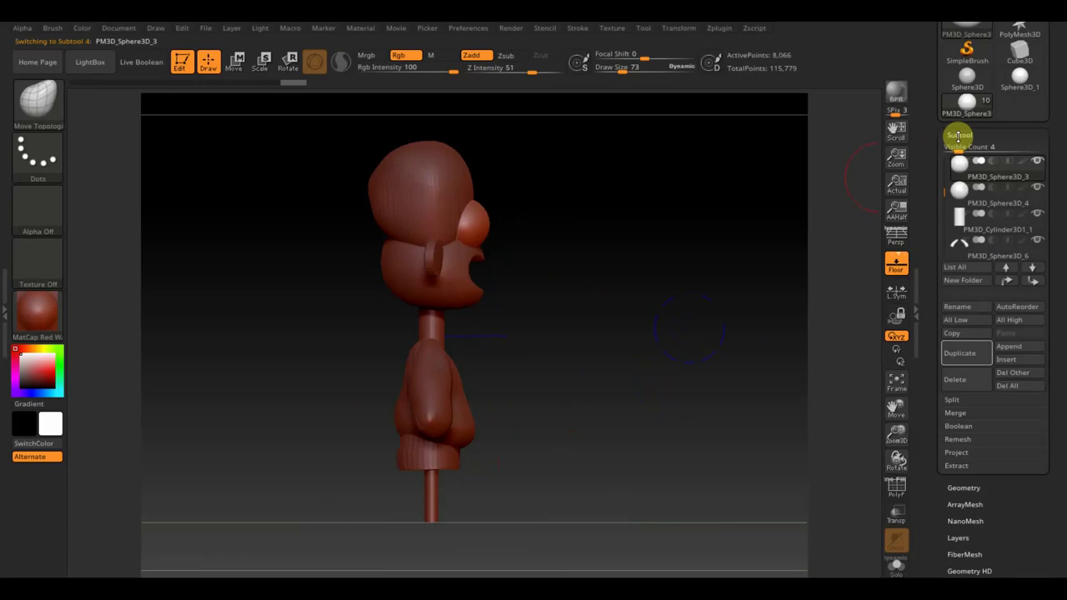
left_click(968, 354)
left_click(1032, 281)
left_click(1033, 282)
left_click(1032, 283)
left_click(1033, 282)
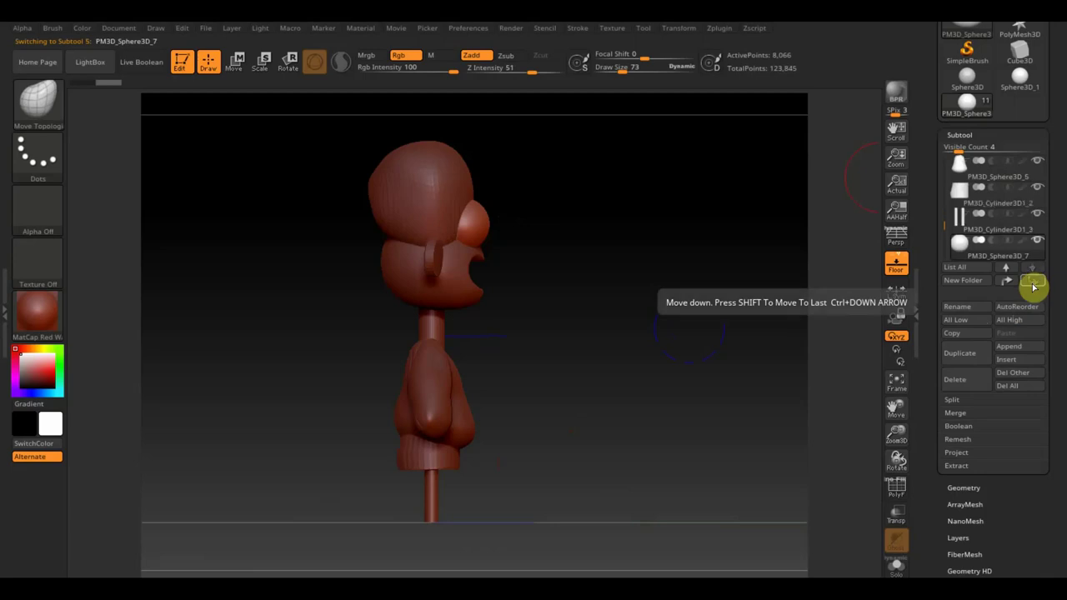
- Move the new sphere down to the leg's base and position it as a foot
left_click(241, 63)
left_click_drag(504, 218, 509, 504)
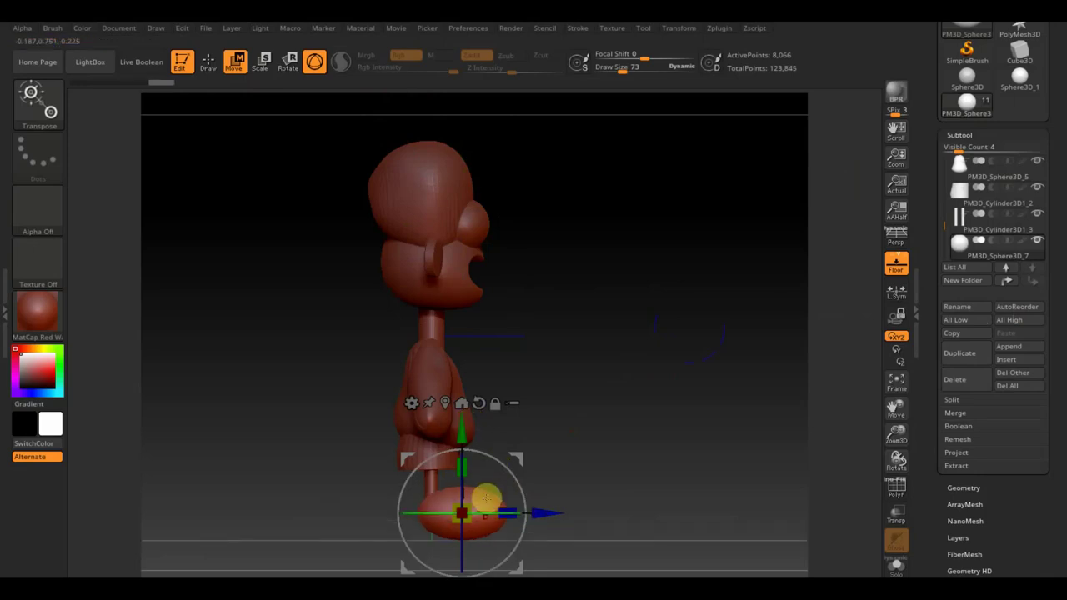
mouse_move(462, 514)
left_mouse_down()
mouse_move(564, 478)
mouse_move(580, 522)
left_mouse_up()
mouse_move(505, 465)
left_mouse_down()
mouse_move(614, 448)
mouse_move(672, 452)
left_mouse_up()
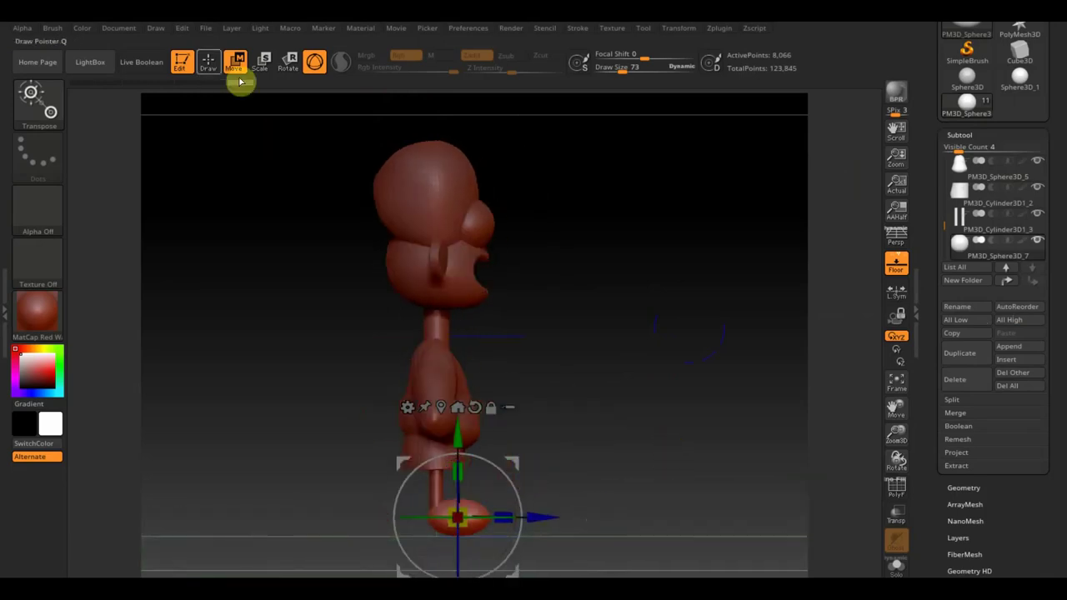
left_click(209, 61)
key("ctrl+shift")
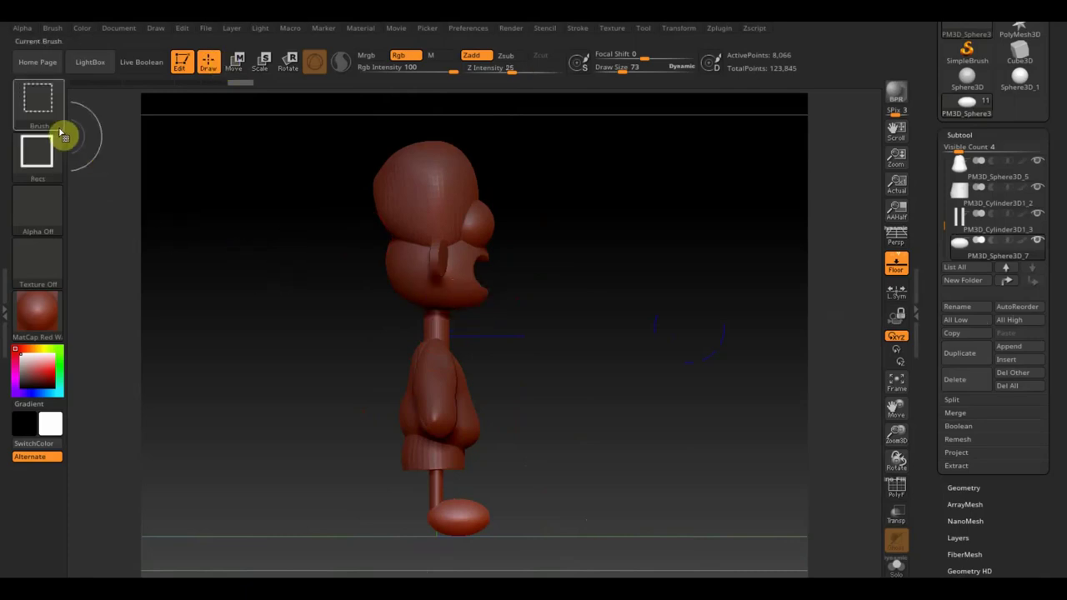
- Pick the TrimRect brush and cut the foot's underside flat along the floor line
left_click(46, 113)
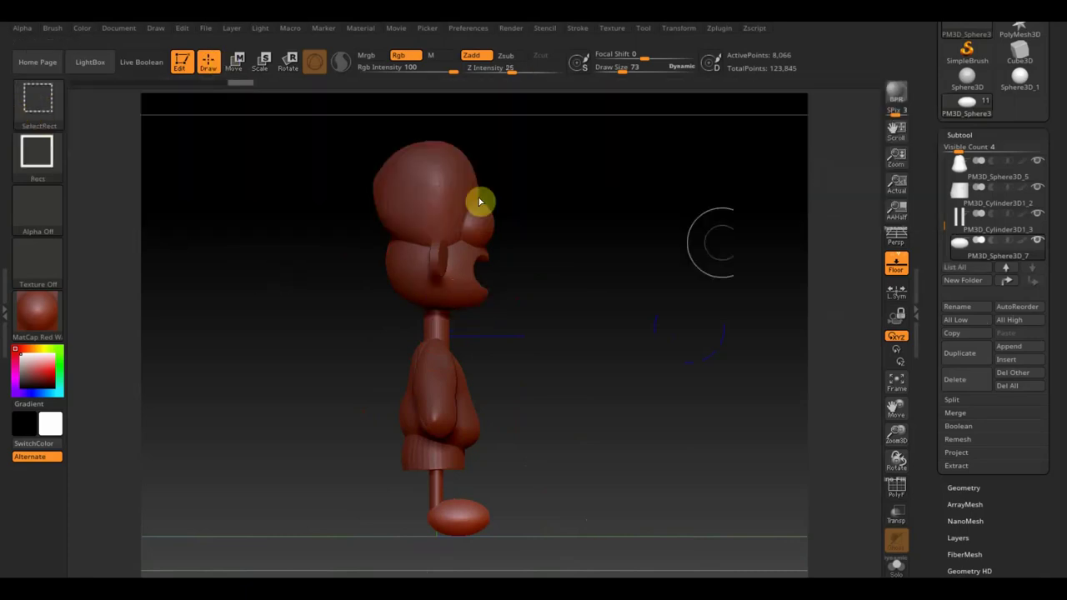
left_click(38, 105)
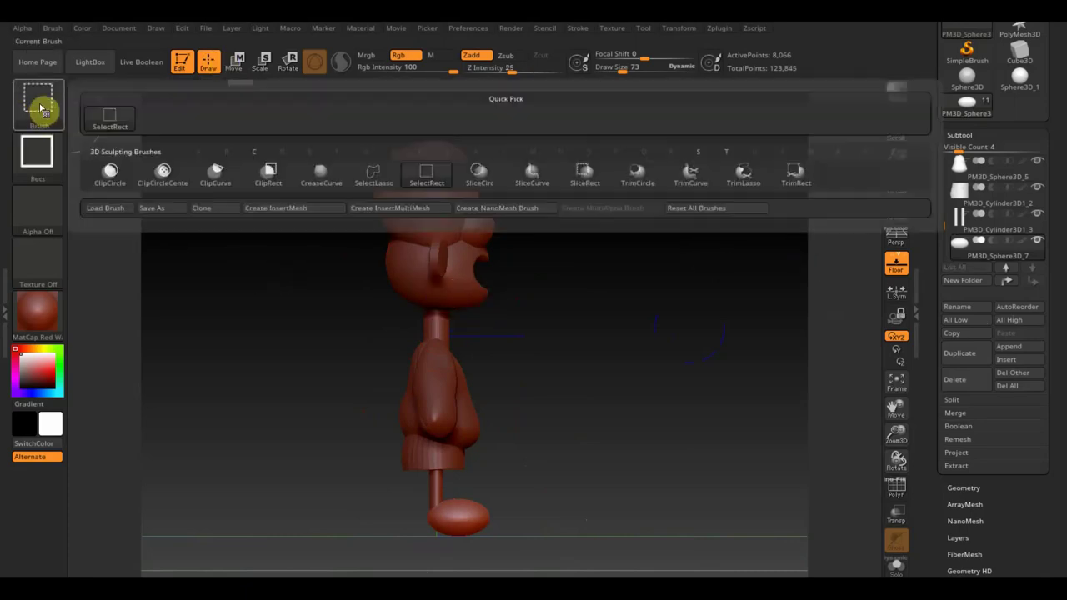
left_click(792, 173)
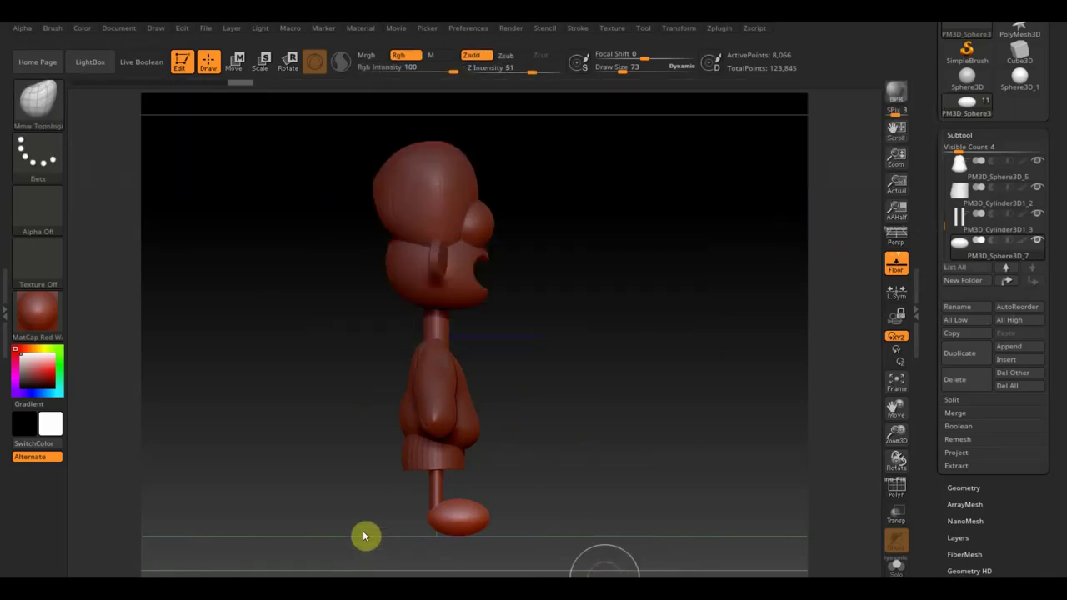
left_click_drag(579, 564, 395, 520, "ctrl+shift")
mouse_move(509, 522)
left_mouse_down()
mouse_move(539, 566)
mouse_move(614, 519)
mouse_move(650, 571)
mouse_move(631, 422)
mouse_move(657, 462)
mouse_move(611, 369)
left_mouse_up()
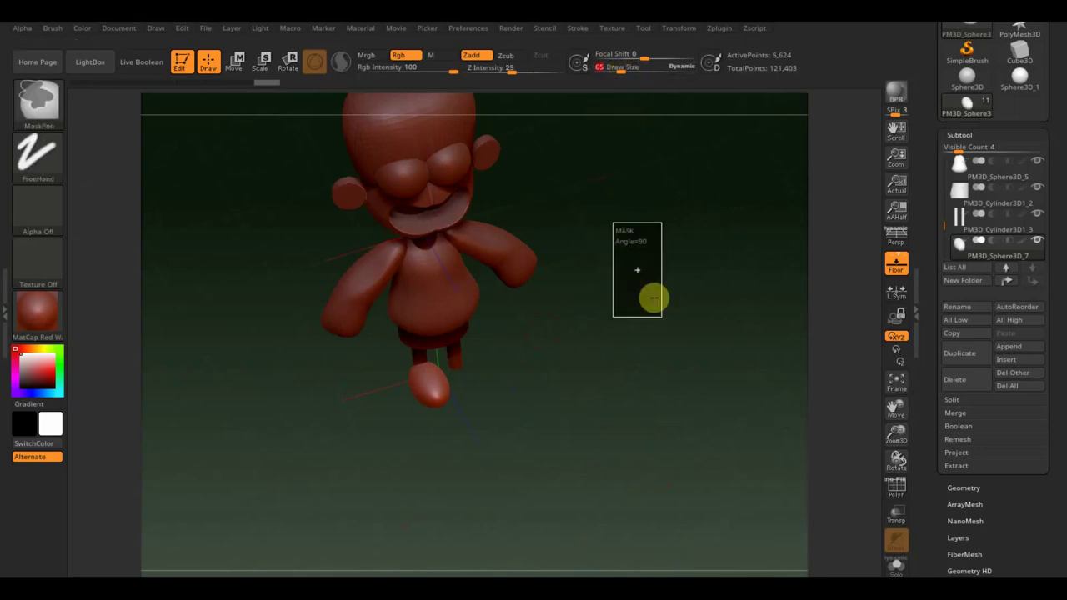
left_click_drag(622, 352, 645, 295)
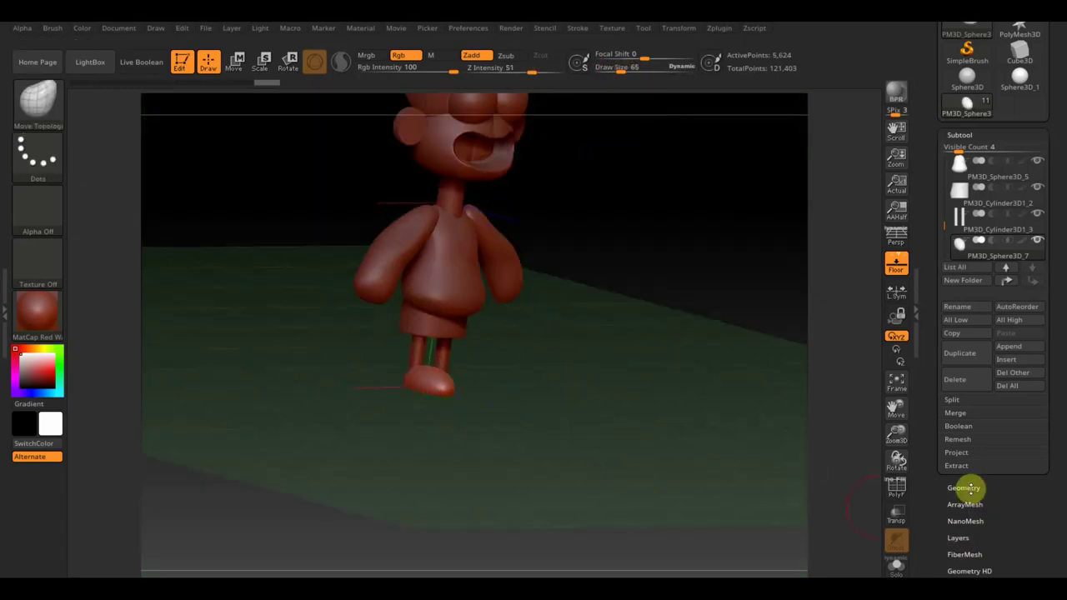
- DynaMesh the foot at resolution 832
left_click(967, 489)
left_click(962, 337)
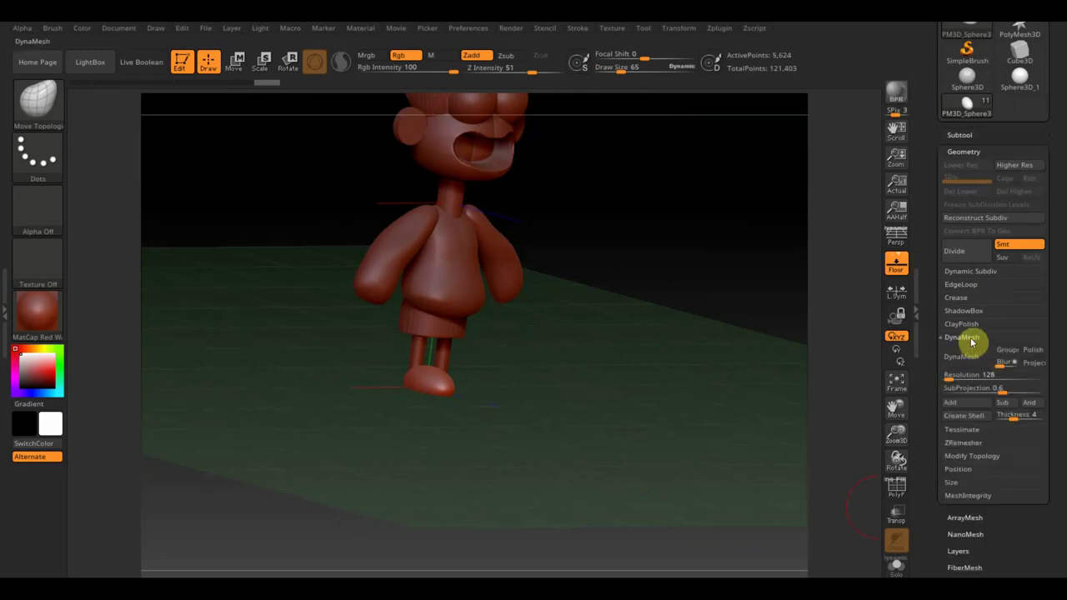
left_click_drag(957, 372, 967, 371)
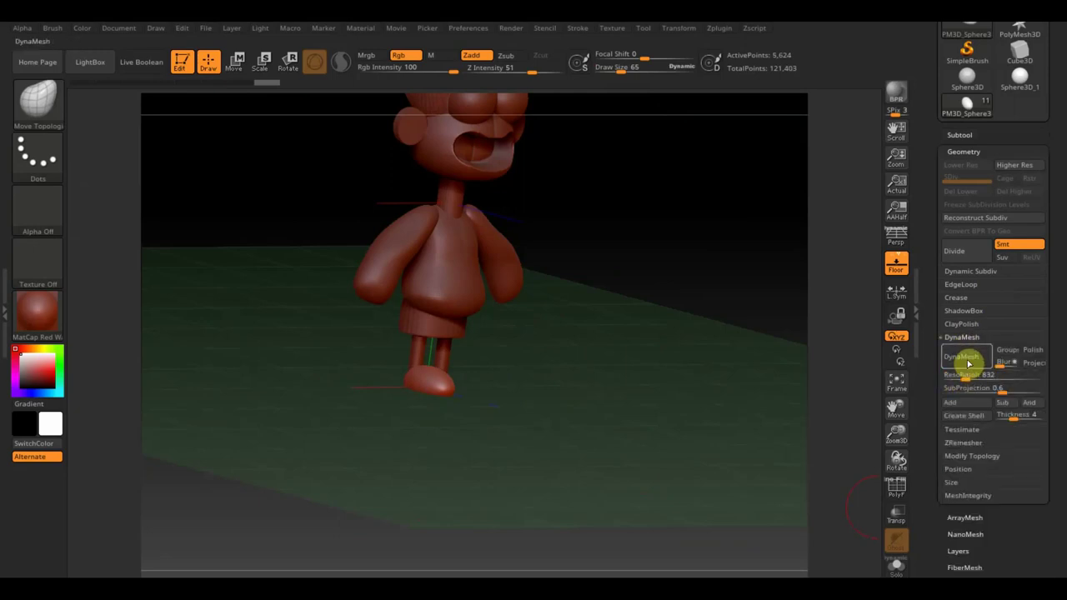
left_click(969, 363)
- Smooth the remeshed foot into a rounded shoe, checking it from several angles
mouse_move(628, 398)
left_mouse_down()
mouse_move(651, 412)
mouse_move(425, 369)
left_mouse_up()
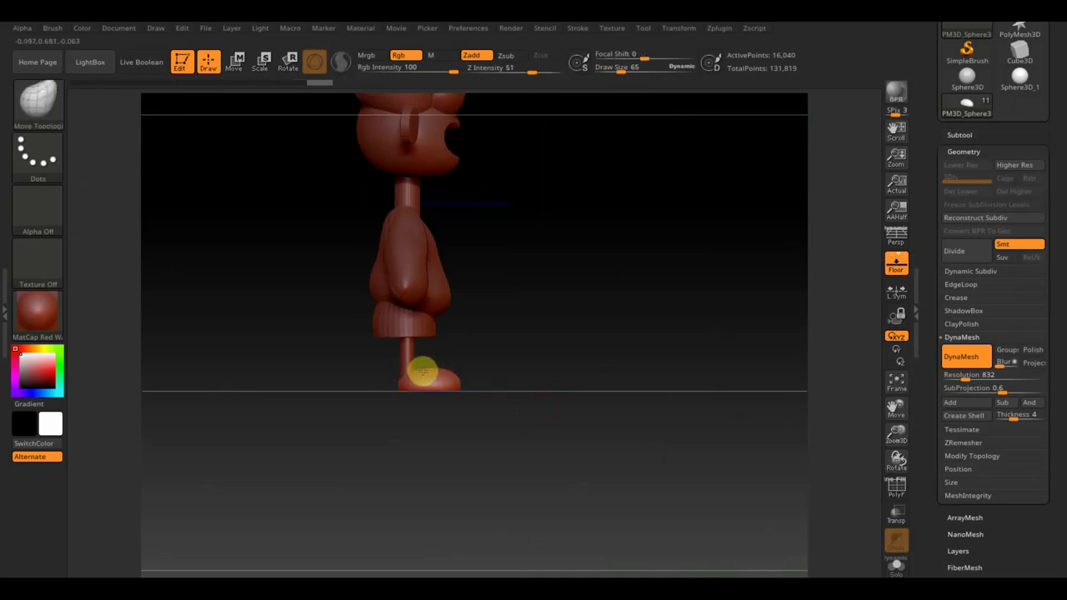
left_click_drag(413, 389, 417, 420)
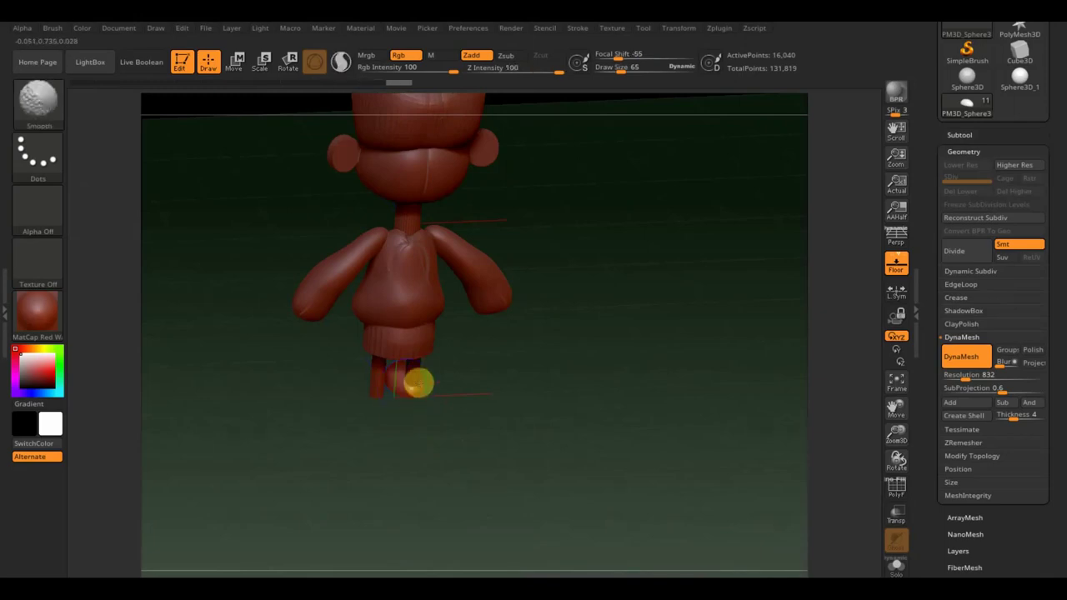
left_click_drag(406, 401, 473, 394)
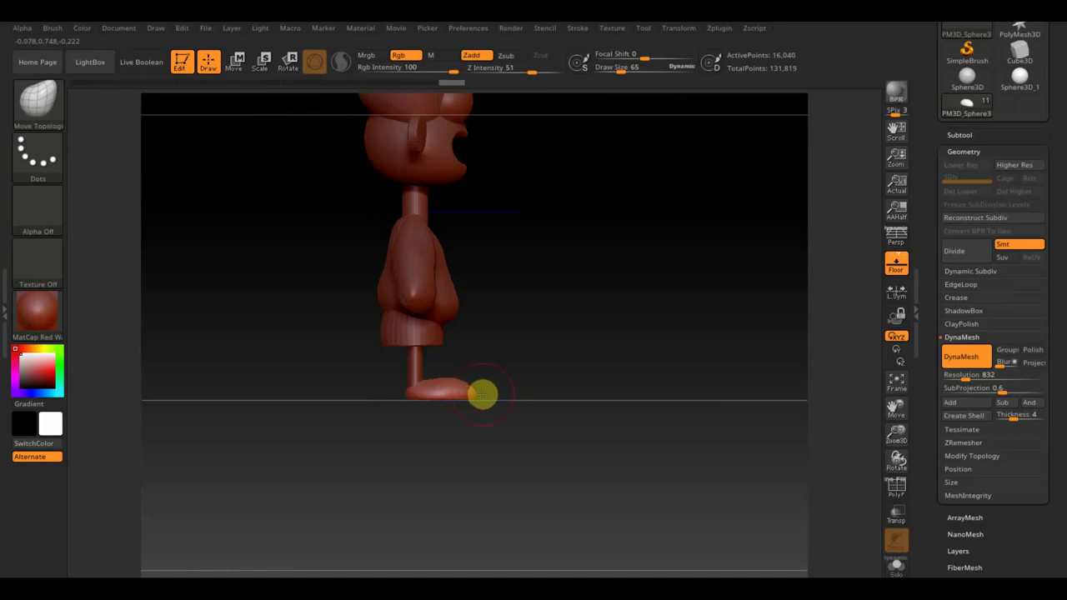
key("shift")
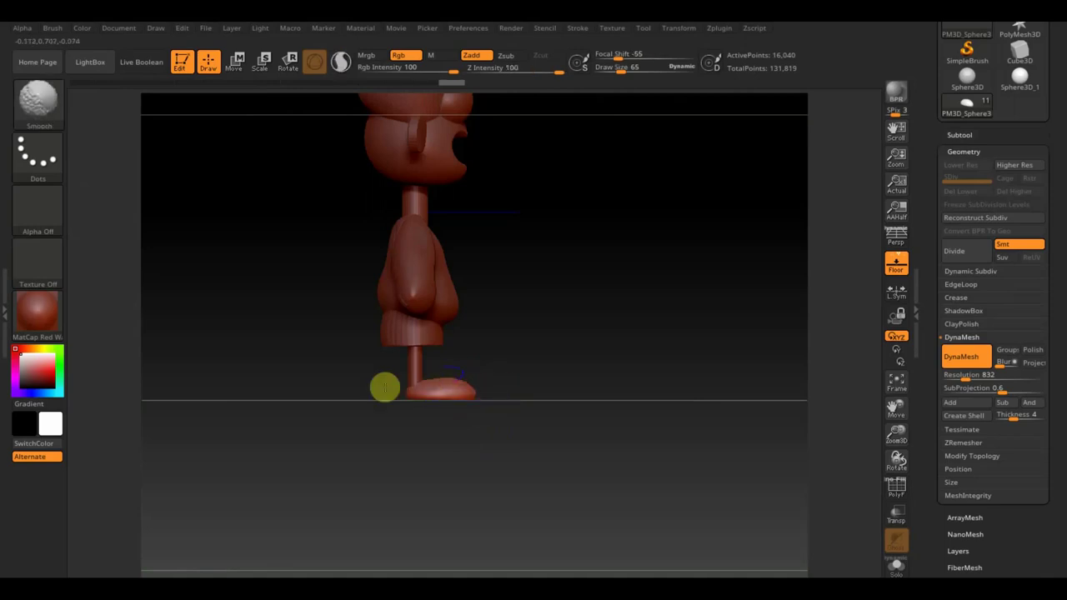
left_click_drag(435, 379, 492, 464)
mouse_move(443, 378)
left_mouse_down()
mouse_move(488, 400)
mouse_move(430, 420)
left_mouse_up()
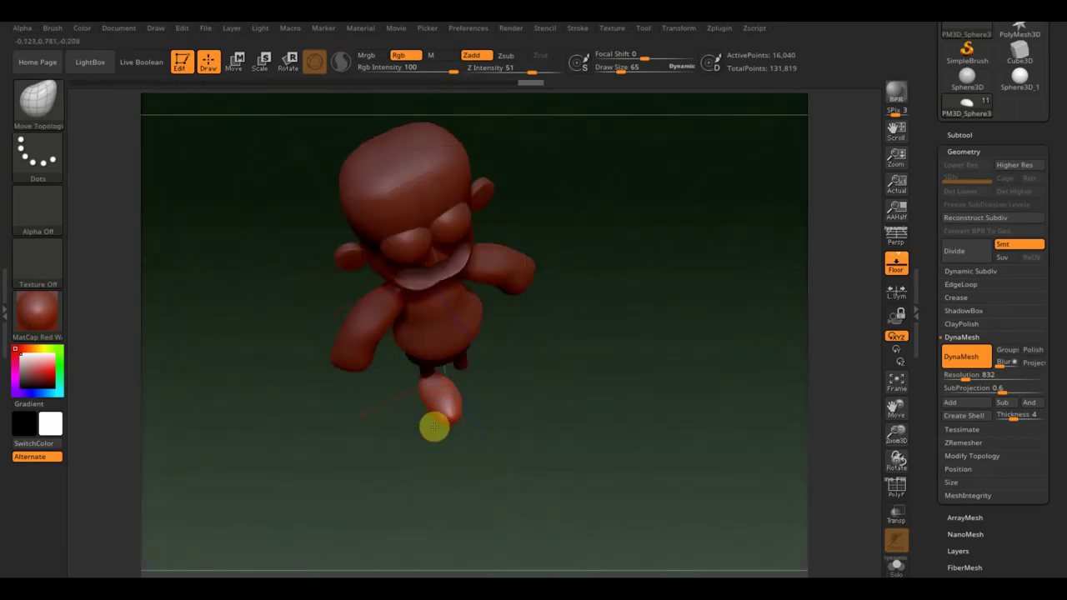
mouse_move(467, 417)
left_mouse_down()
mouse_move(517, 395)
mouse_move(517, 416)
left_mouse_up()
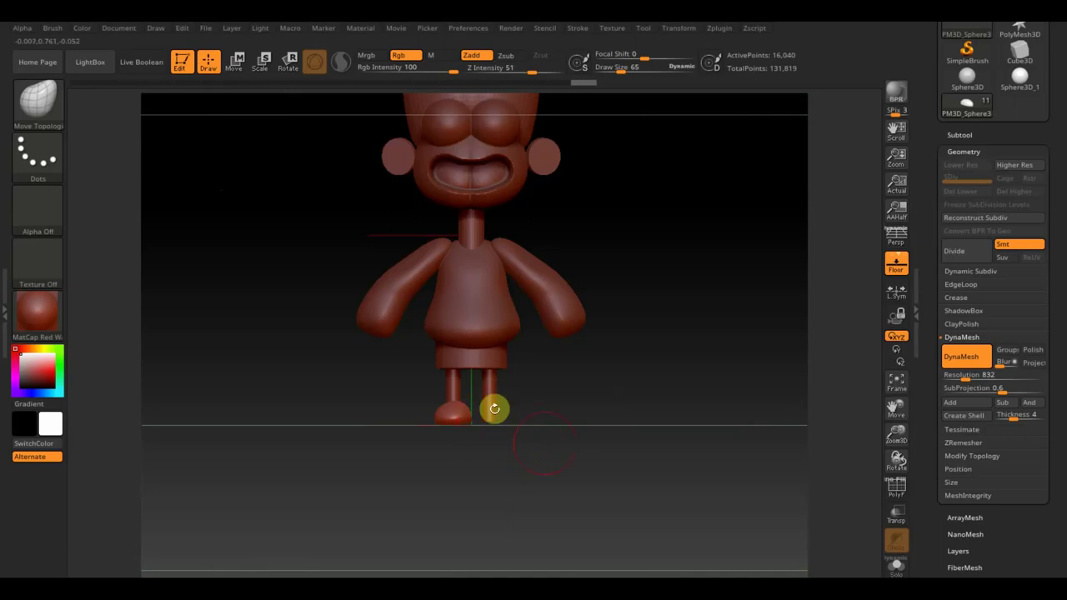
- Apply Mirror And Weld to the foot and check the copy from a top-down view
left_click(985, 456)
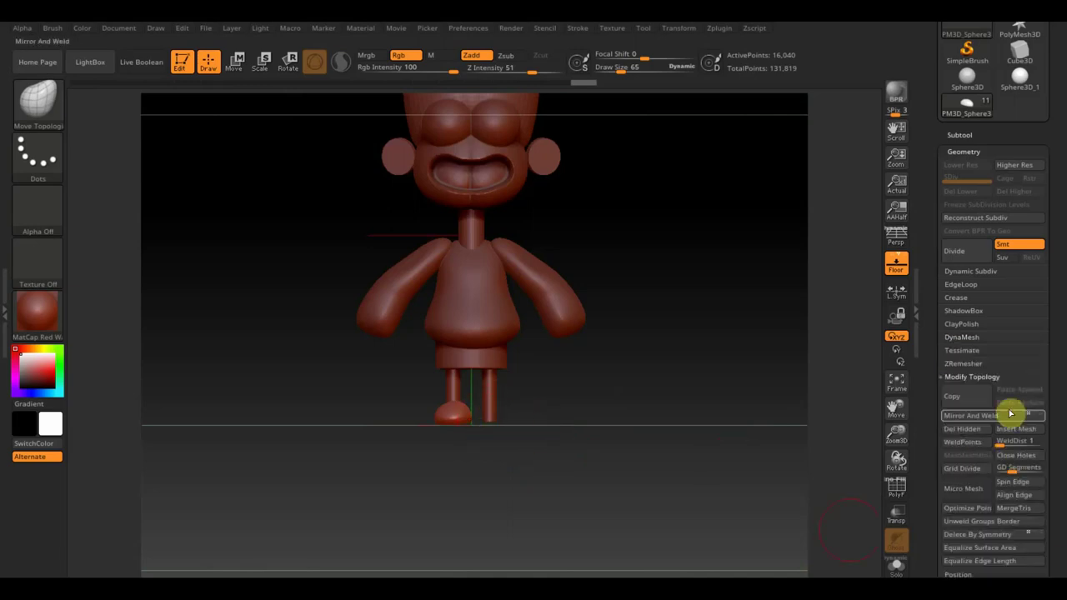
left_click(998, 415)
mouse_move(543, 441)
left_mouse_down()
mouse_move(573, 471)
mouse_move(636, 353)
mouse_move(627, 391)
left_mouse_up()
left_click(977, 415)
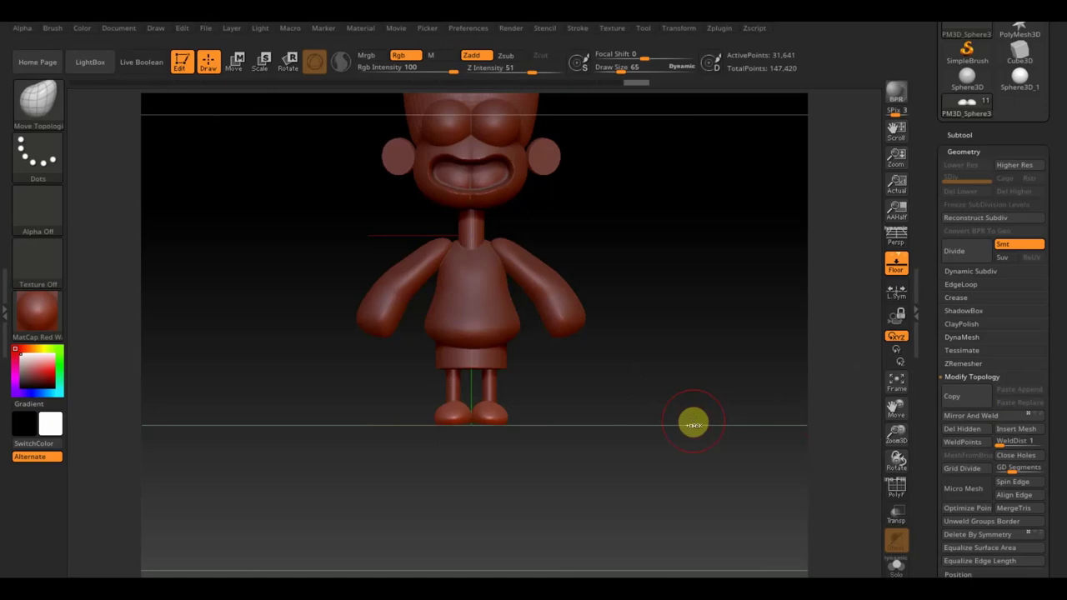
mouse_move(693, 420)
left_mouse_down()
mouse_move(611, 453)
mouse_move(631, 269)
left_mouse_up()
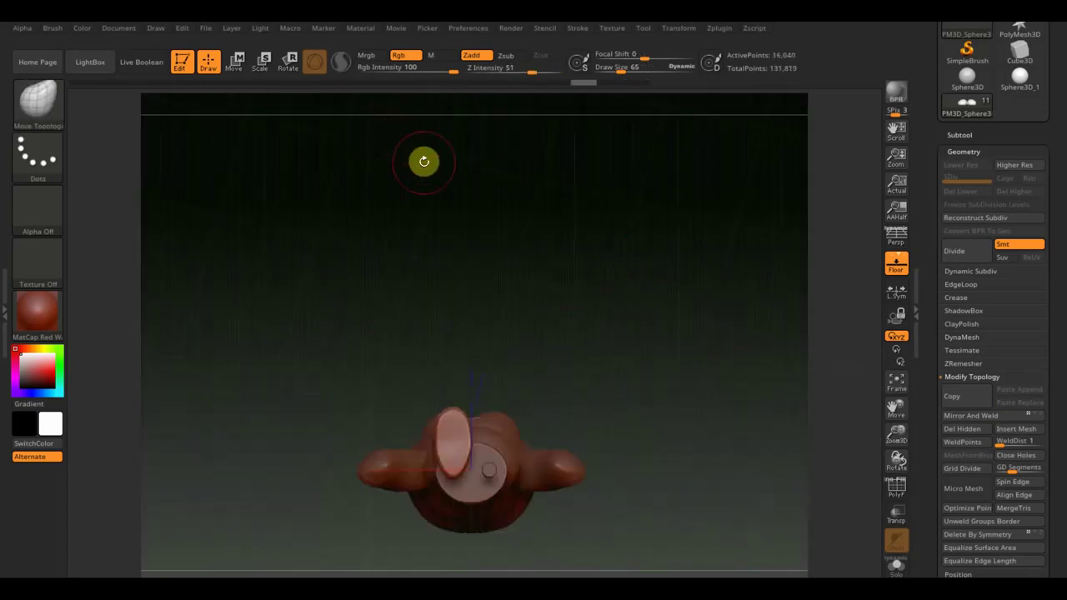
- Reorient the gizmo axes on the foot and mirror it again onto the other leg
left_click(236, 75)
mouse_move(508, 419)
left_mouse_down()
mouse_move(492, 389)
mouse_move(604, 492)
mouse_move(638, 497)
left_mouse_up()
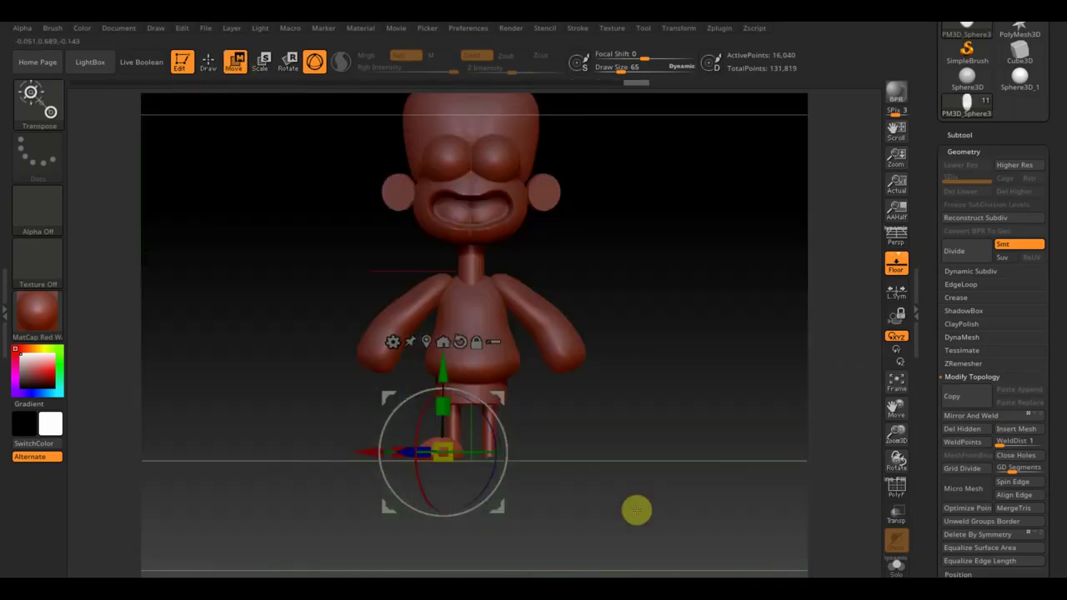
left_click(996, 416)
left_click_drag(886, 409, 805, 385, "shift")
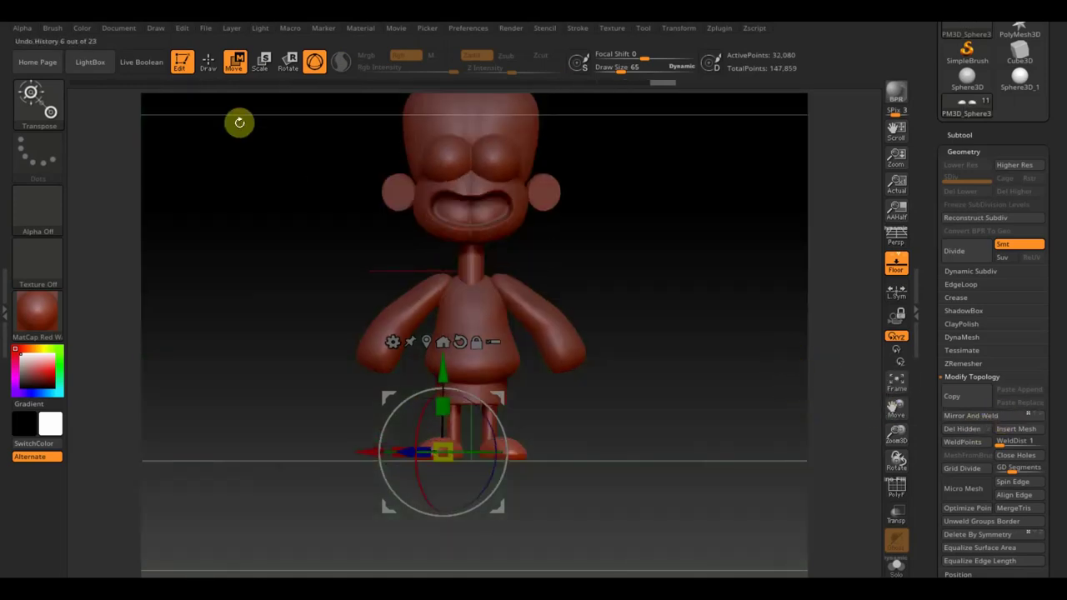
left_click(207, 61)
mouse_move(680, 295)
left_mouse_down()
mouse_move(674, 379)
mouse_move(688, 350)
left_mouse_up()
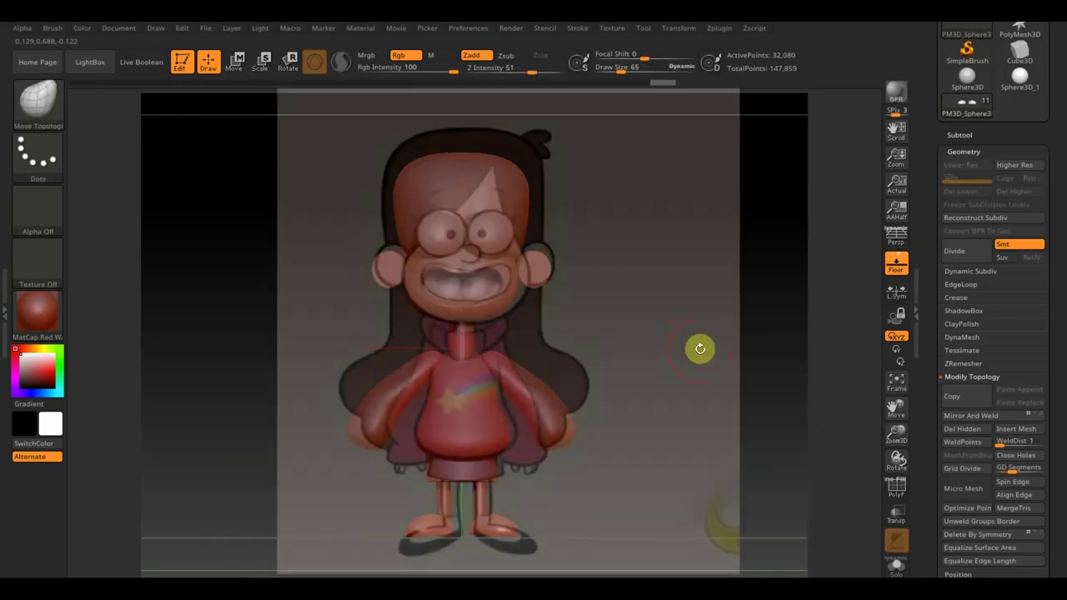
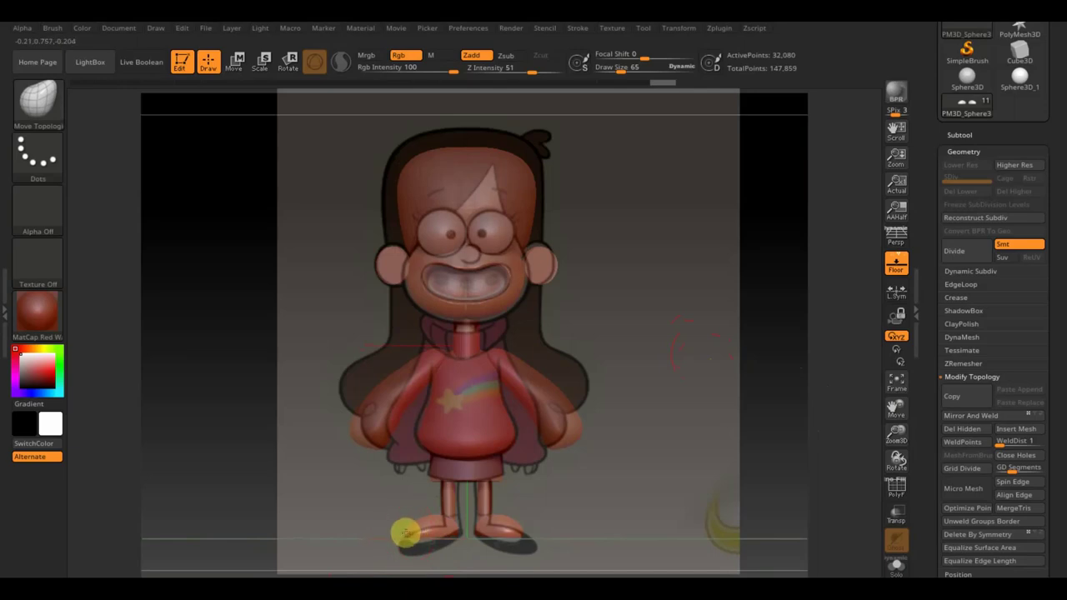
- Append a new Sphere3D subtool to the model
left_click(970, 415)
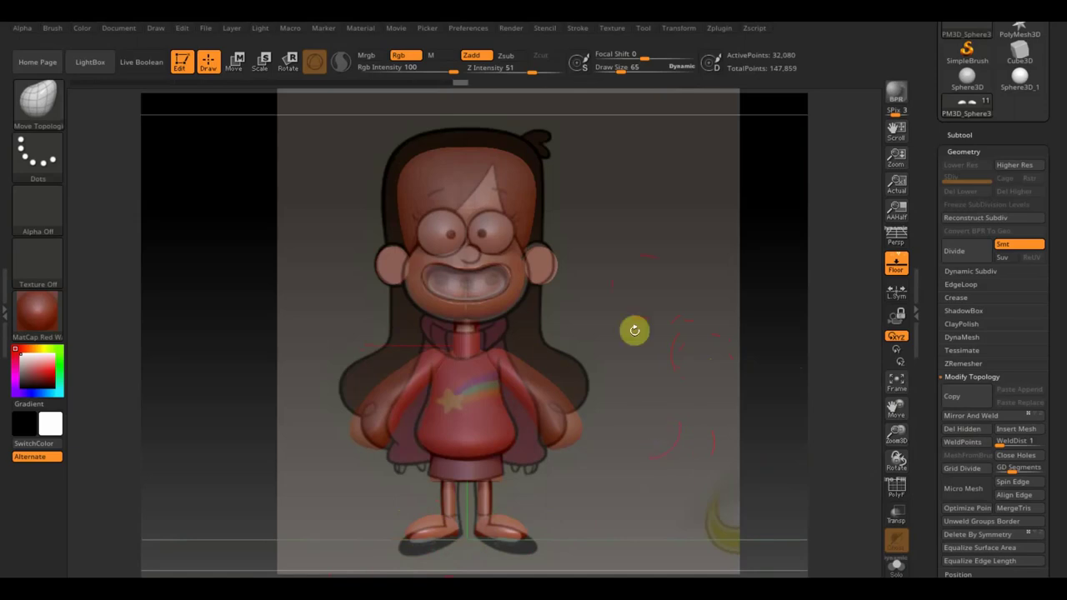
left_click(960, 134)
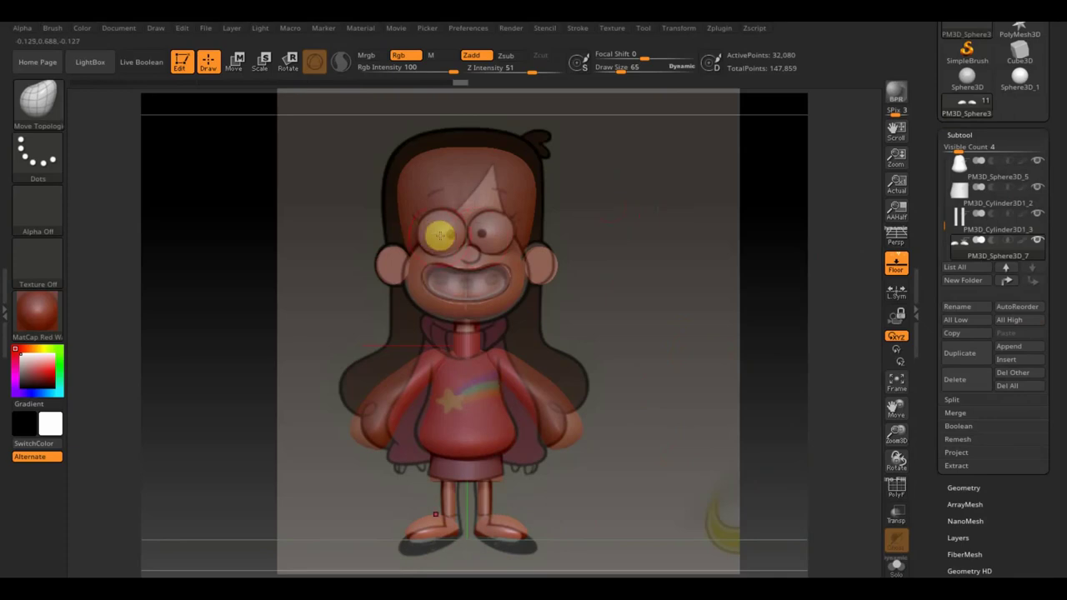
left_click(1017, 347)
left_click(552, 421)
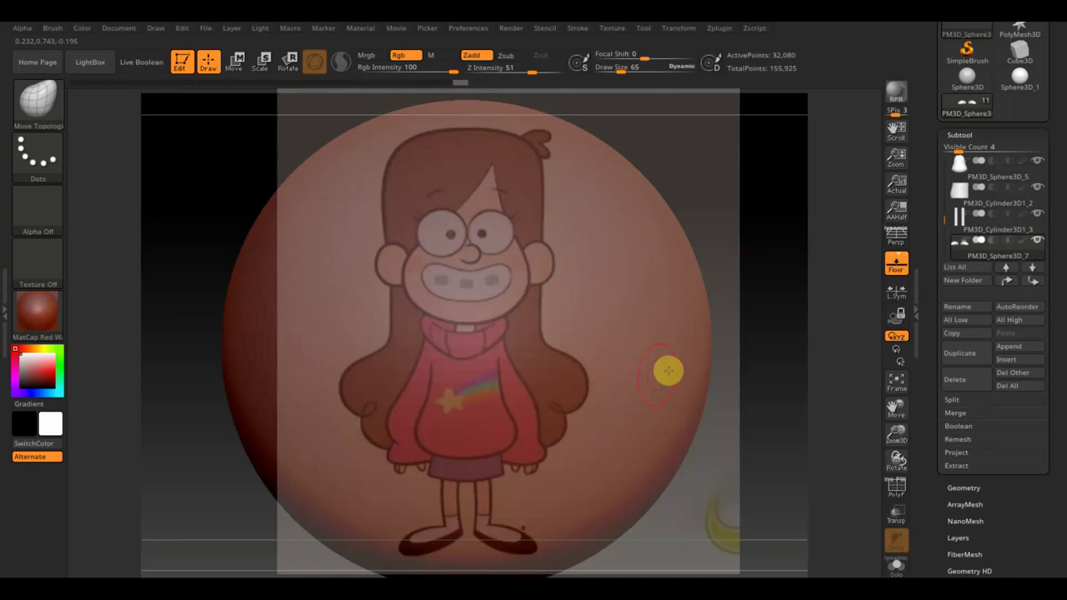
- Shrink the new sphere and seat it over the top of the head, then set brush size to 201
left_click(238, 64)
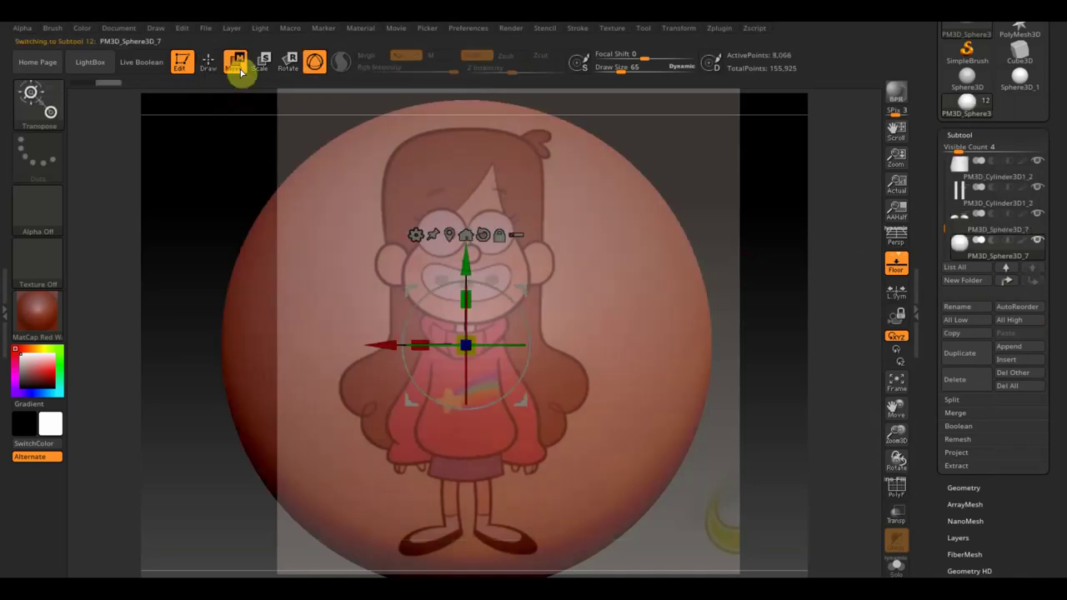
left_click(467, 348)
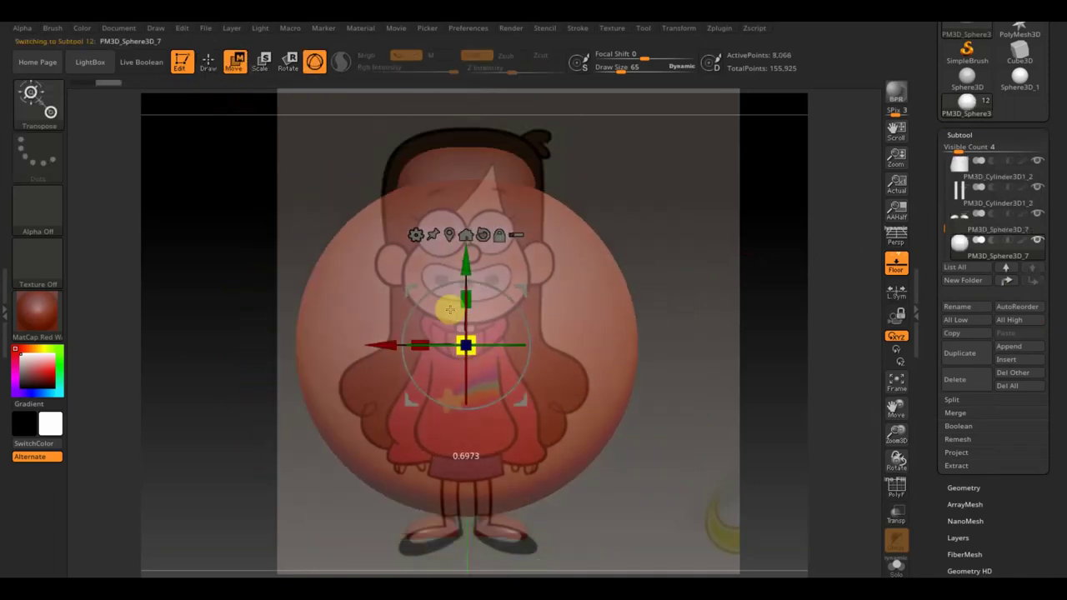
left_click_drag(467, 349, 362, 209)
left_click_drag(477, 256, 479, 84)
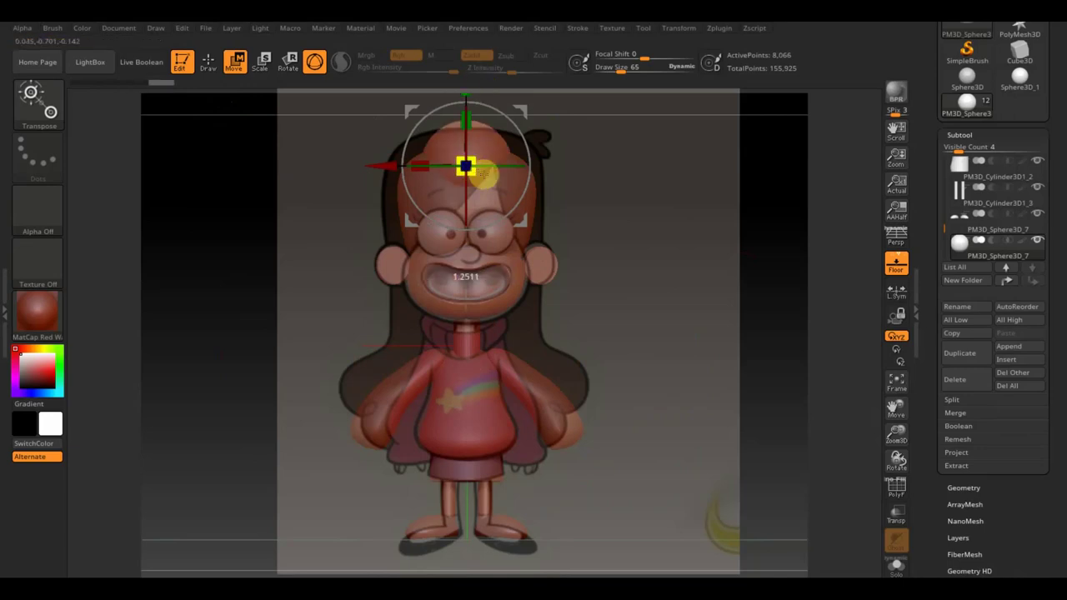
left_click_drag(469, 167, 496, 184)
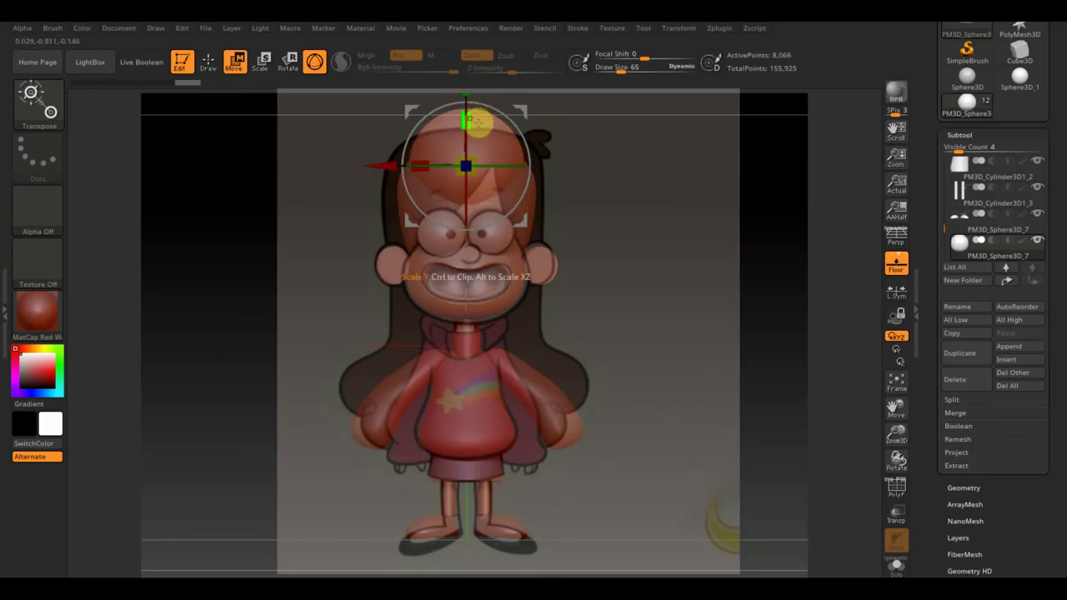
left_click_drag(595, 181, 674, 184)
left_click_drag(560, 166, 542, 159)
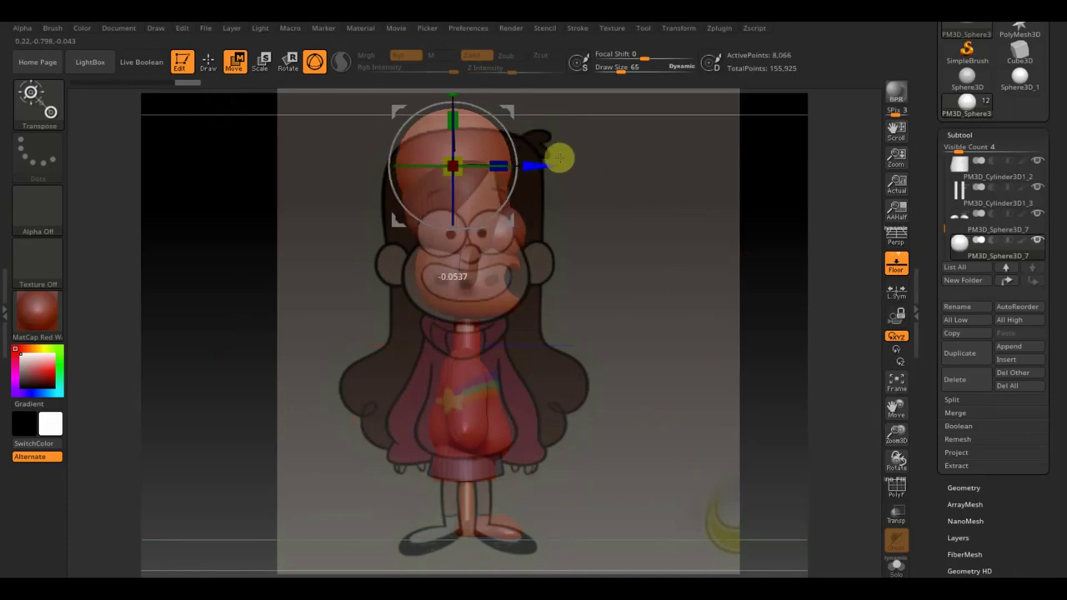
mouse_move(649, 233)
left_mouse_down("shift")
mouse_move(617, 250)
mouse_move(641, 250)
left_mouse_up("shift")
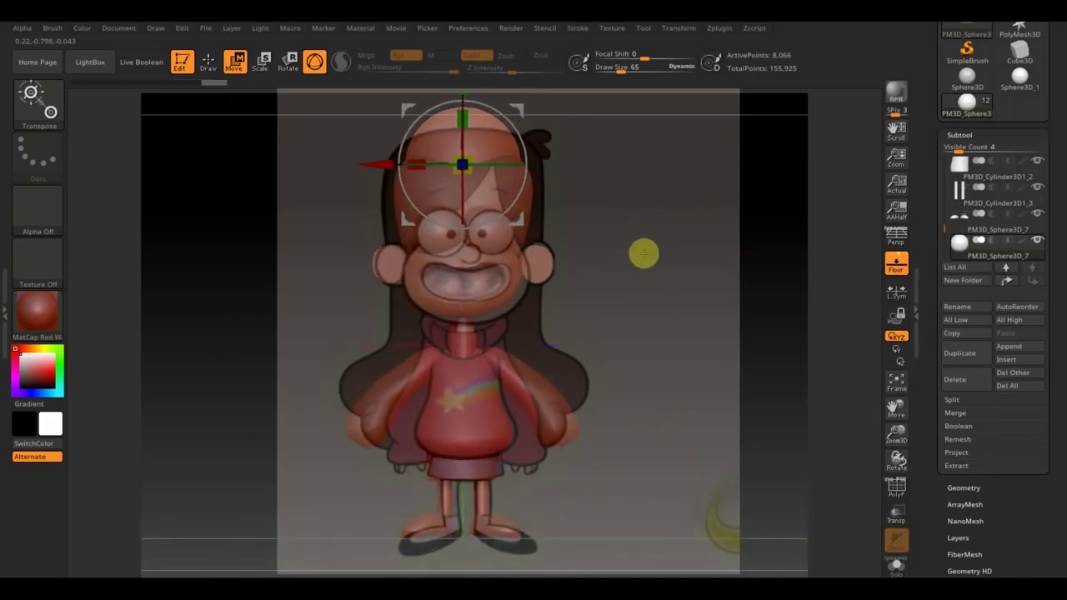
left_click(208, 61)
left_click_drag(619, 66, 631, 65)
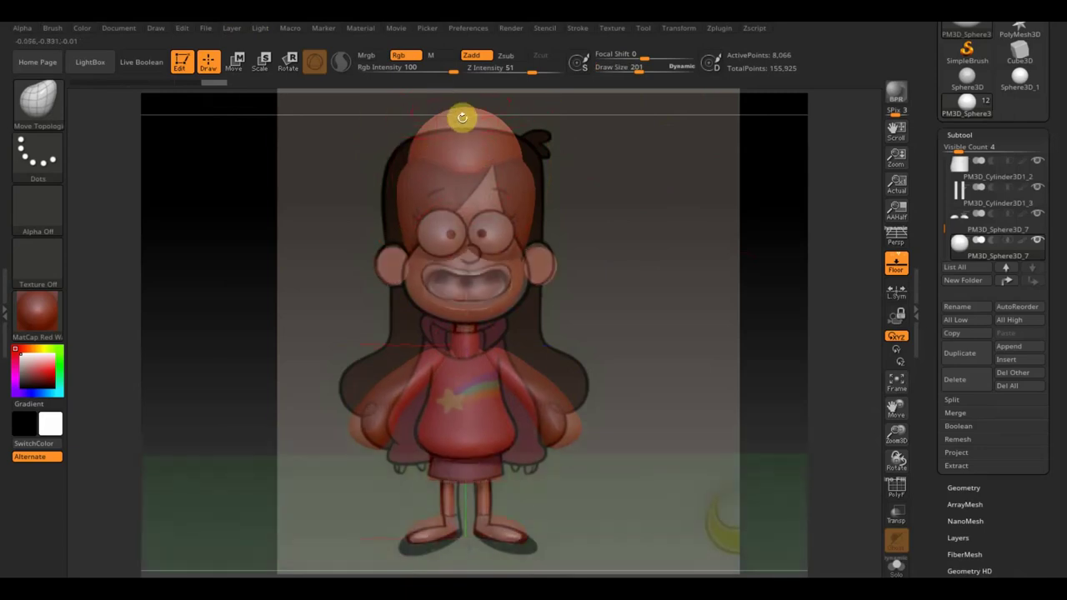
- Round the head sphere into a smooth dome over the crown
key("shift")
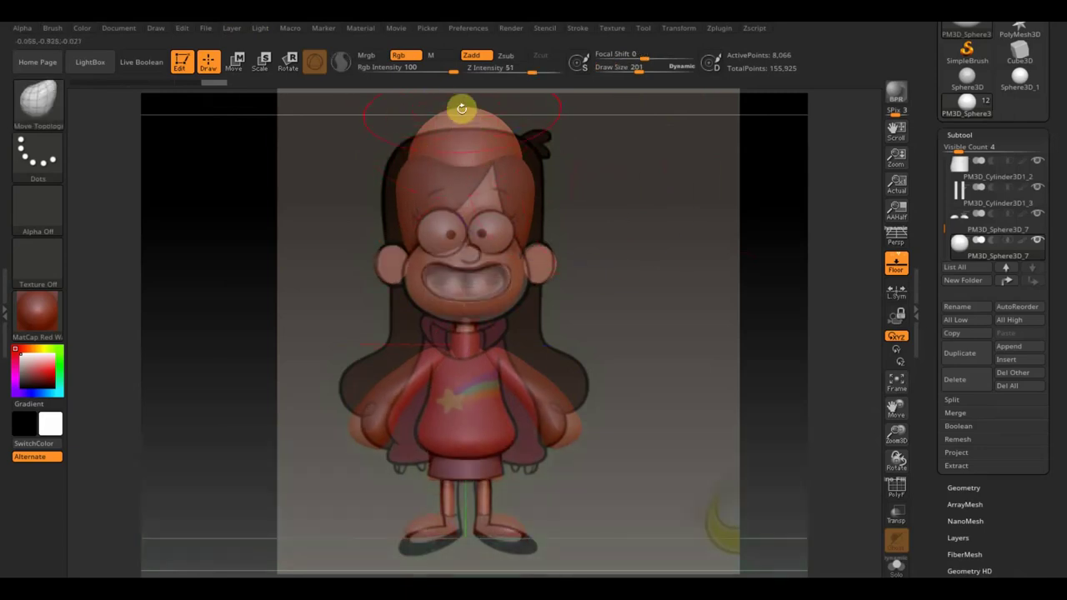
key("shift")
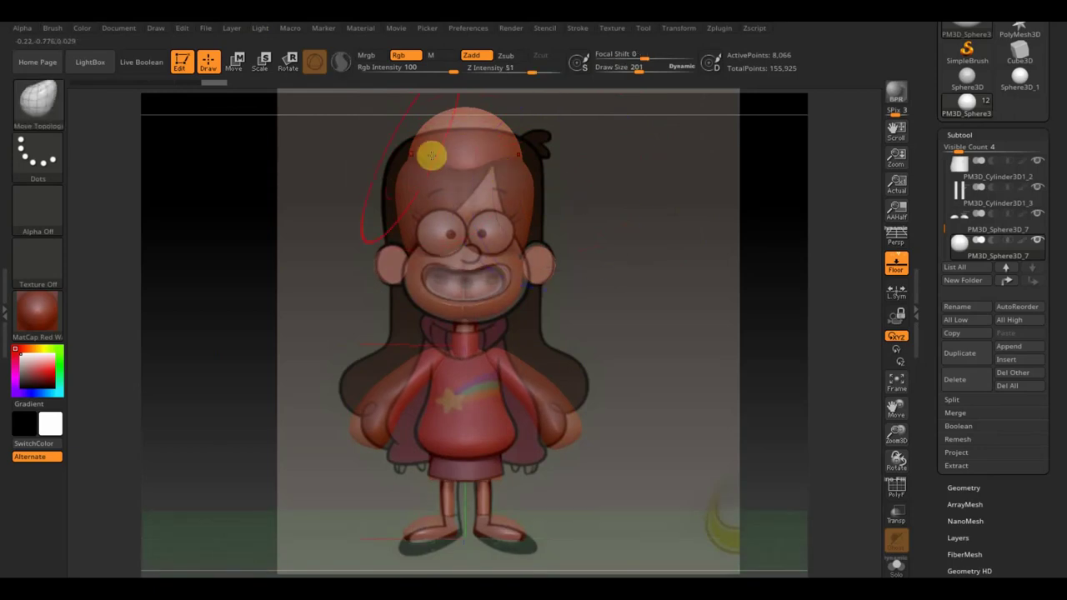
left_click_drag(412, 149, 374, 174)
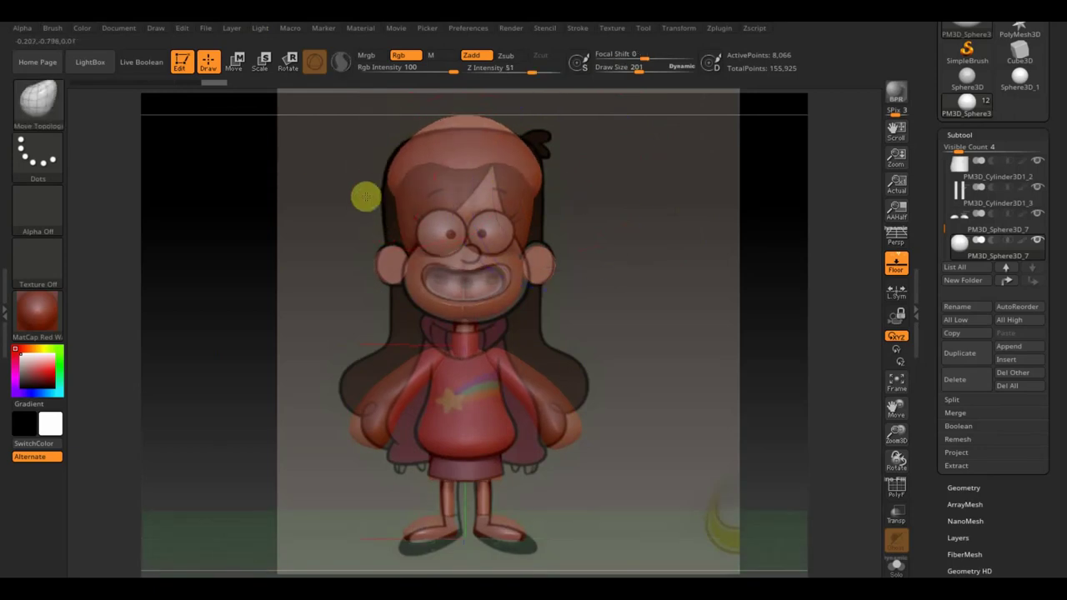
left_click_drag(436, 142, 436, 146)
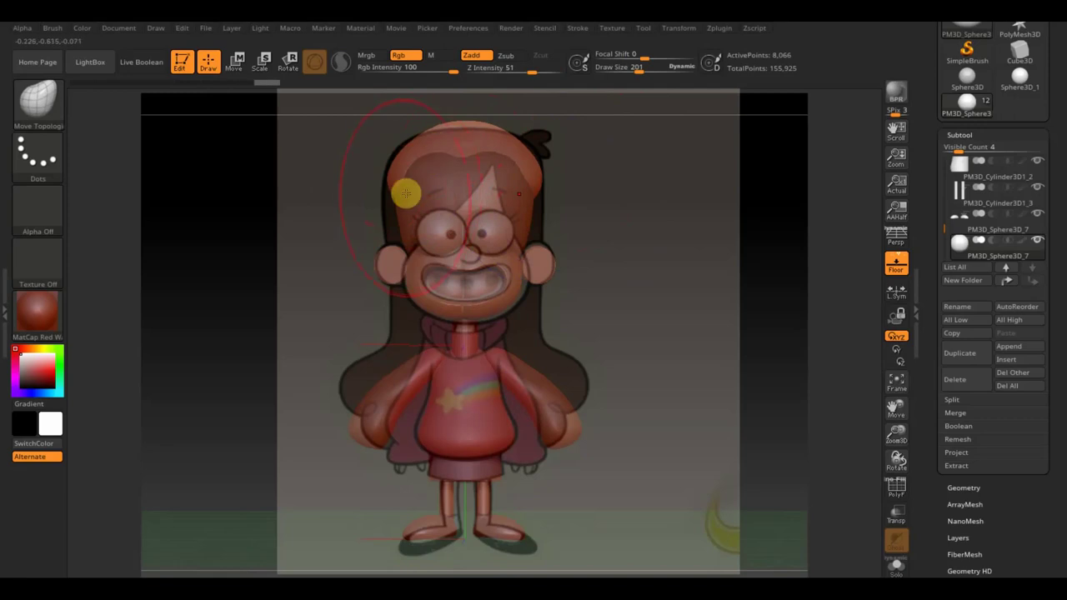
left_click_drag(395, 431, 417, 269)
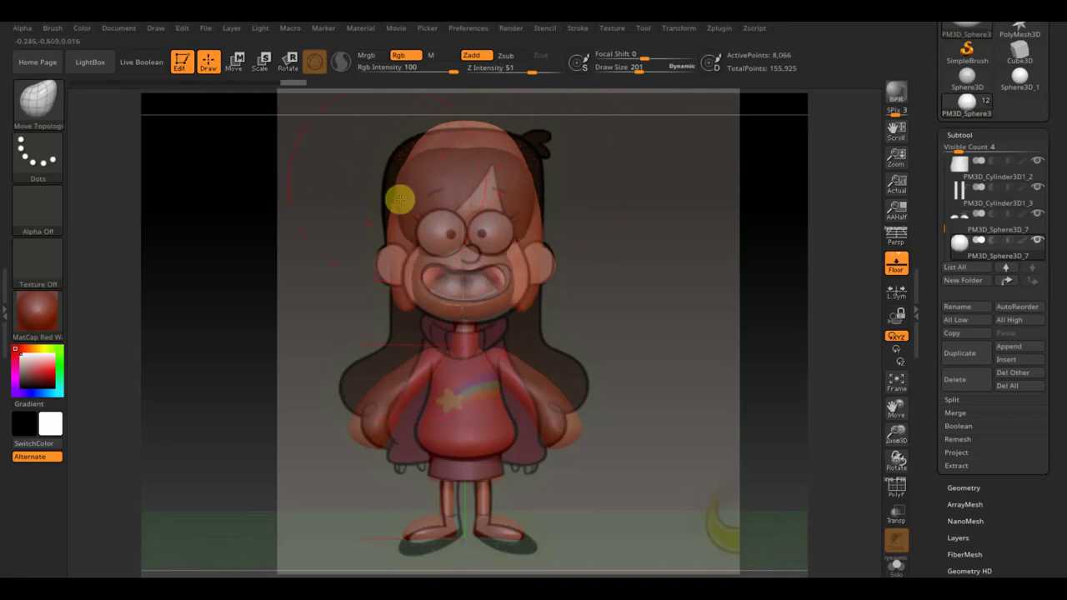
left_click_drag(400, 171, 375, 158)
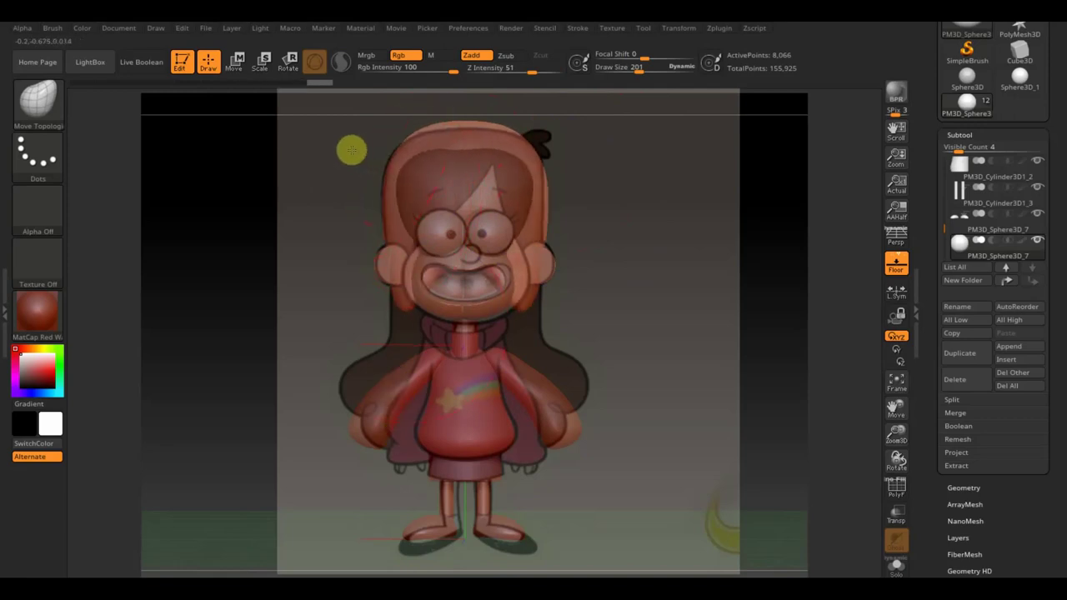
- Pull the hair mass down over the torso, widen it at the hips, and smooth it
left_click_drag(431, 300, 436, 431)
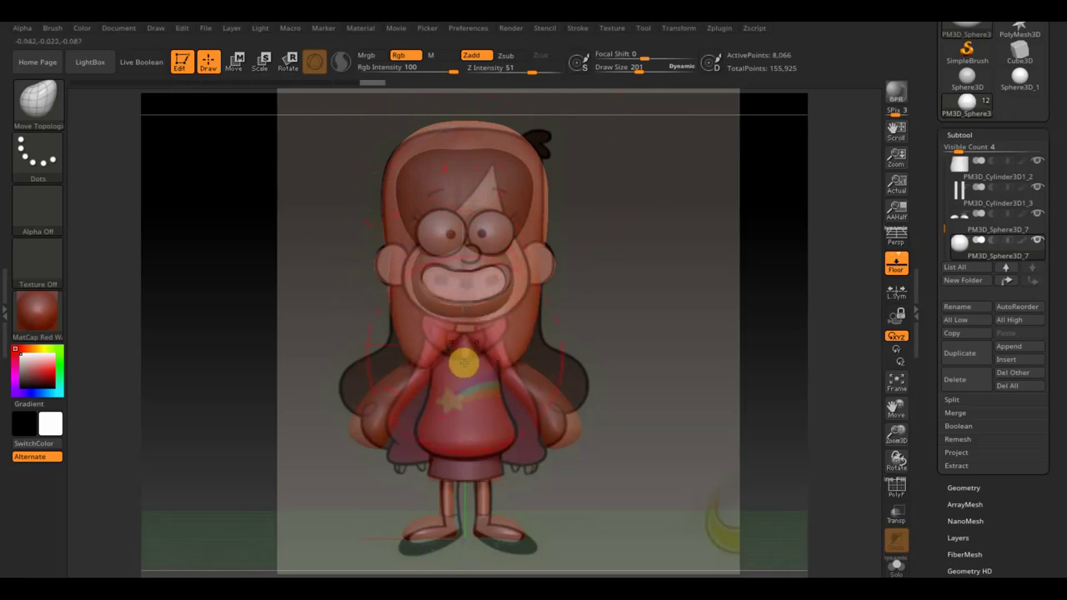
mouse_move(453, 336)
left_mouse_down()
mouse_move(453, 476)
mouse_move(460, 447)
mouse_move(429, 429)
mouse_move(295, 428)
left_mouse_up()
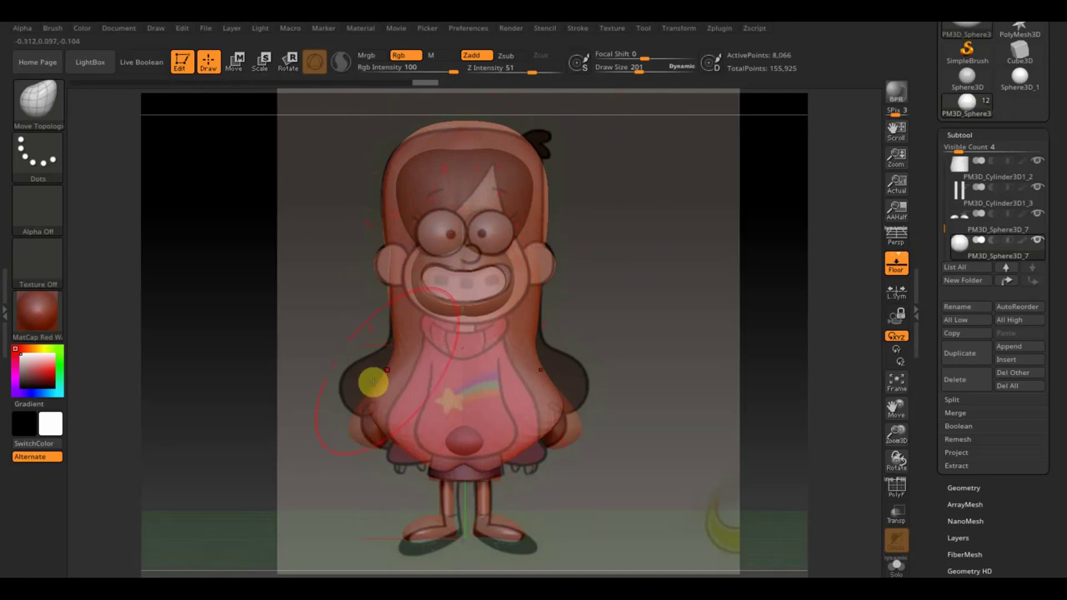
left_click_drag(386, 378, 300, 359)
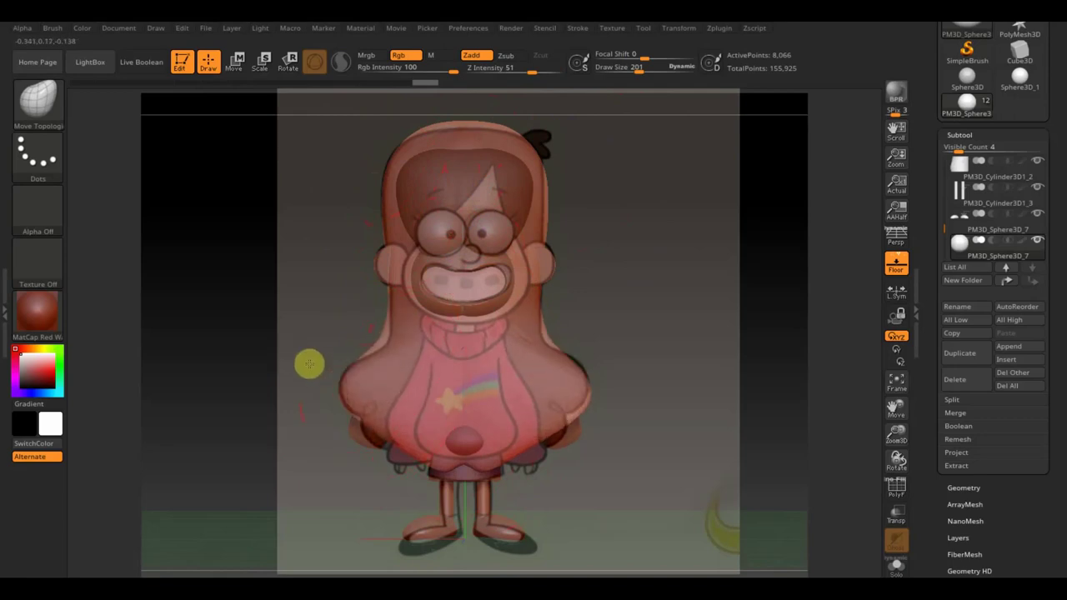
left_click_drag(453, 136, 455, 146)
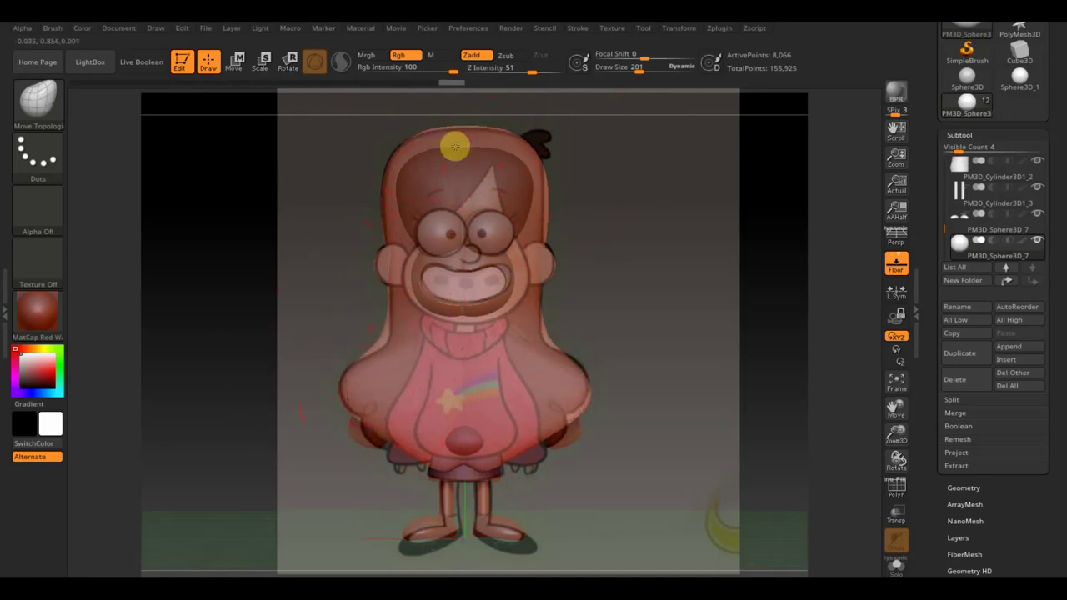
left_click_drag(642, 67, 631, 70)
mouse_move(553, 335)
left_mouse_down("shift")
mouse_move(570, 333)
mouse_move(543, 350)
mouse_move(576, 411)
mouse_move(579, 399)
mouse_move(681, 425)
left_mouse_up("shift")
- Hide the reference and tilt the hair piece in side view
key("shift+z")
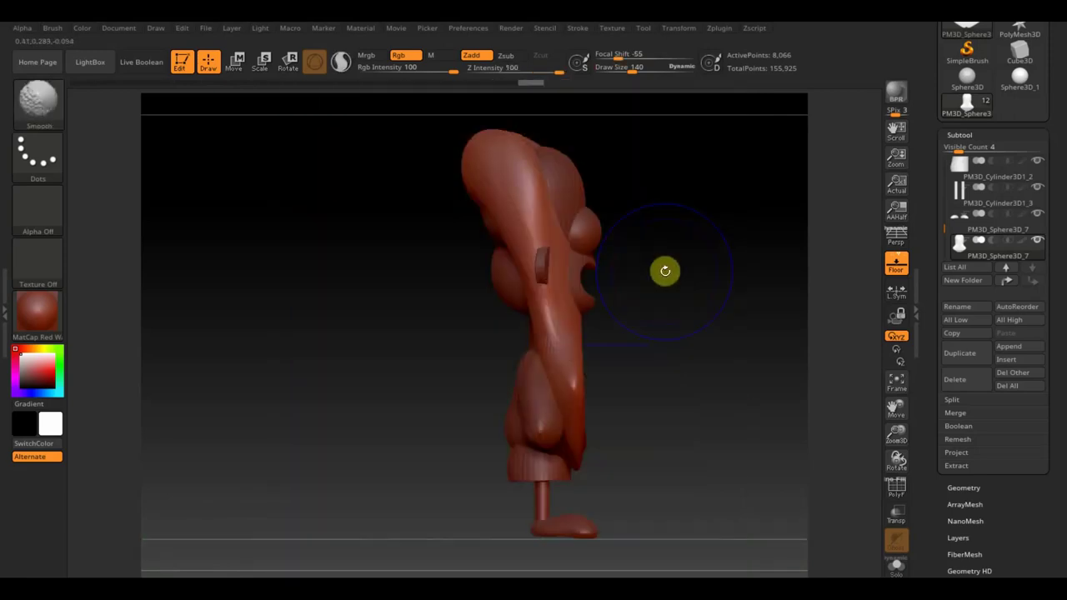
left_click(236, 61)
left_click_drag(575, 140, 589, 157)
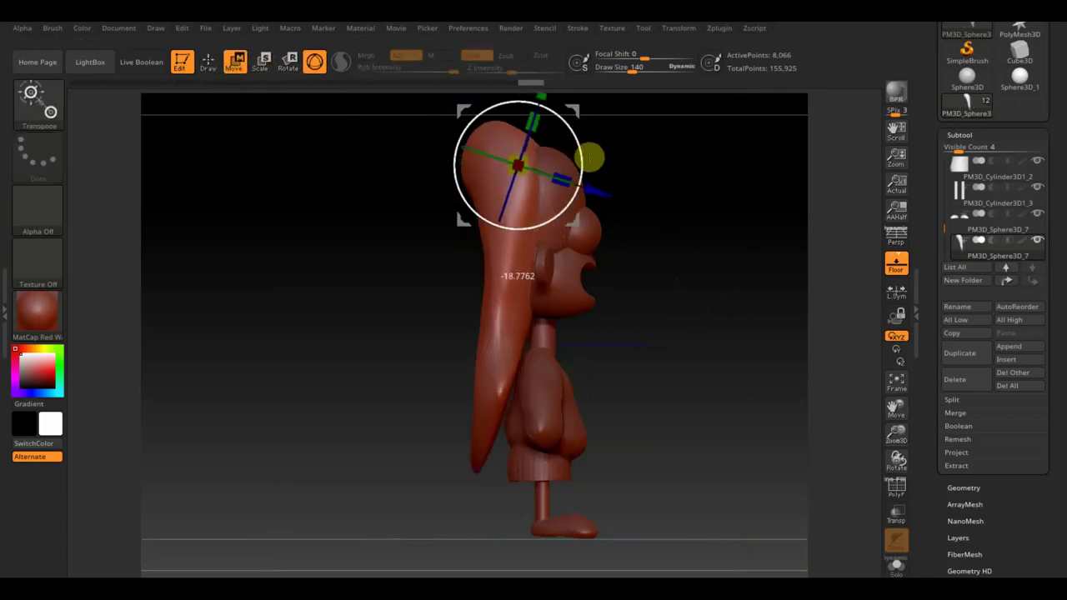
left_click_drag(686, 196, 644, 268, "alt")
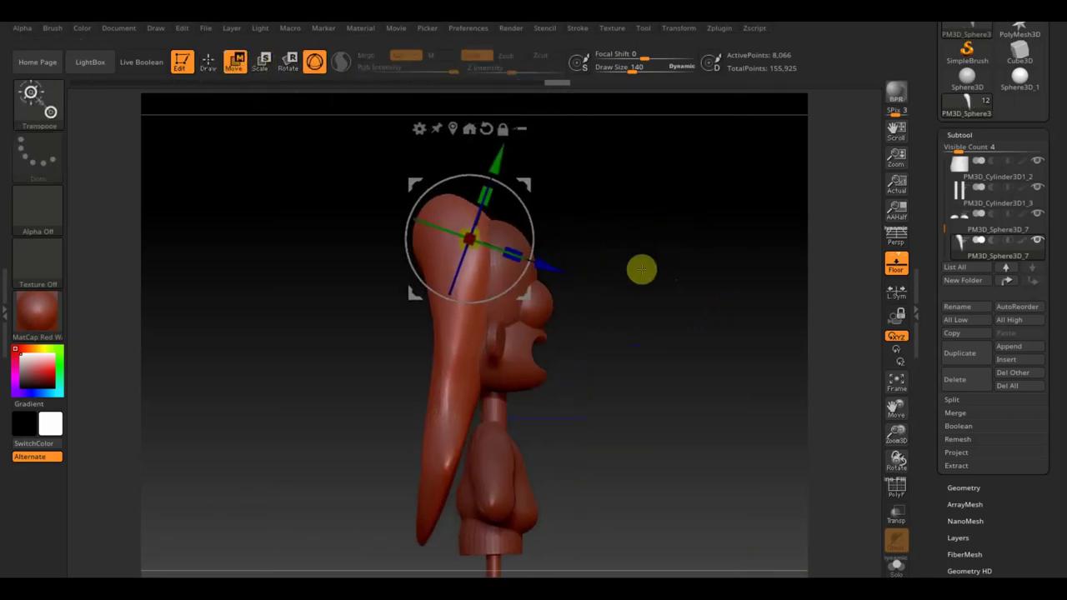
- With a larger Move brush, fill out the back of the head and lower ponytail
left_click(208, 60)
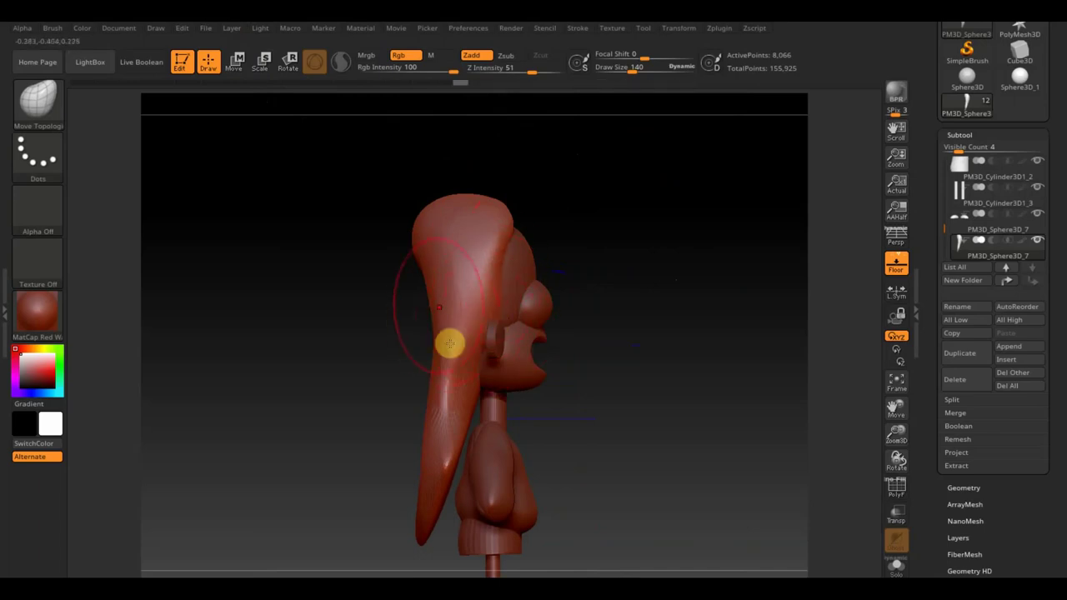
left_click_drag(634, 71, 640, 72)
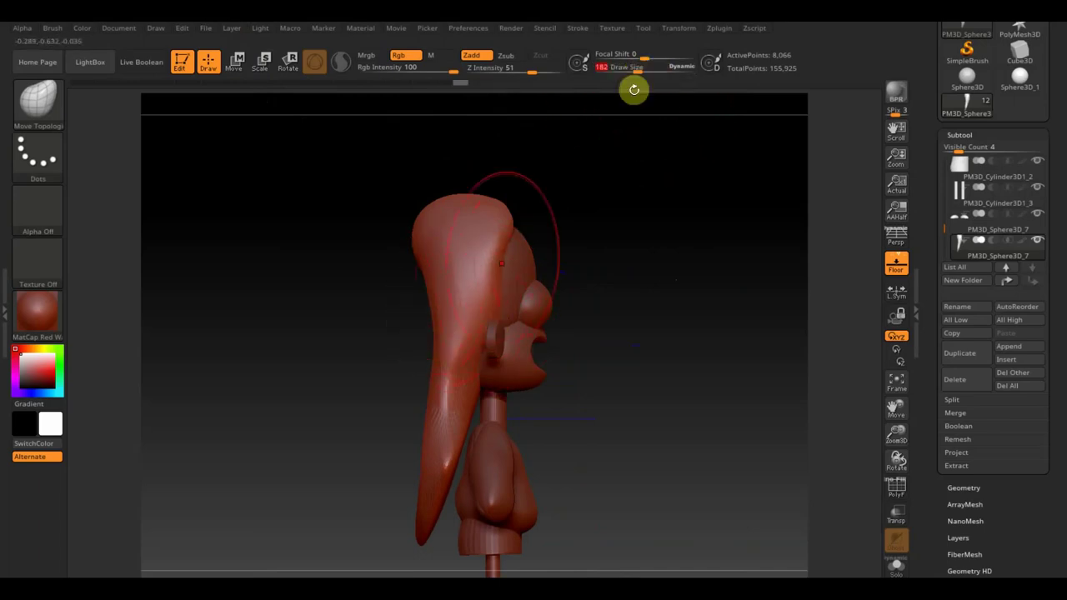
left_click_drag(429, 290, 402, 300)
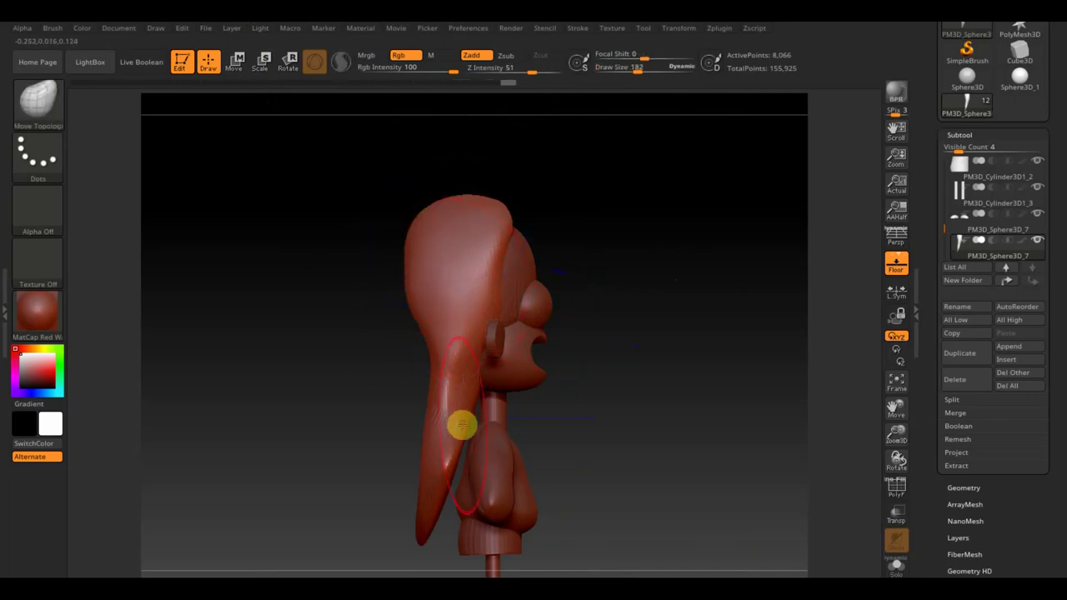
mouse_move(450, 440)
left_mouse_down()
mouse_move(471, 452)
mouse_move(464, 400)
mouse_move(474, 429)
mouse_move(435, 501)
mouse_move(462, 514)
mouse_move(428, 474)
mouse_move(424, 443)
mouse_move(435, 451)
mouse_move(432, 513)
mouse_move(440, 512)
left_mouse_up()
- Undo the ponytail stroke, return to front view, and reshape the hair sides and top to match the reference
key("ctrl+z")
right_click_drag(486, 387, 693, 430)
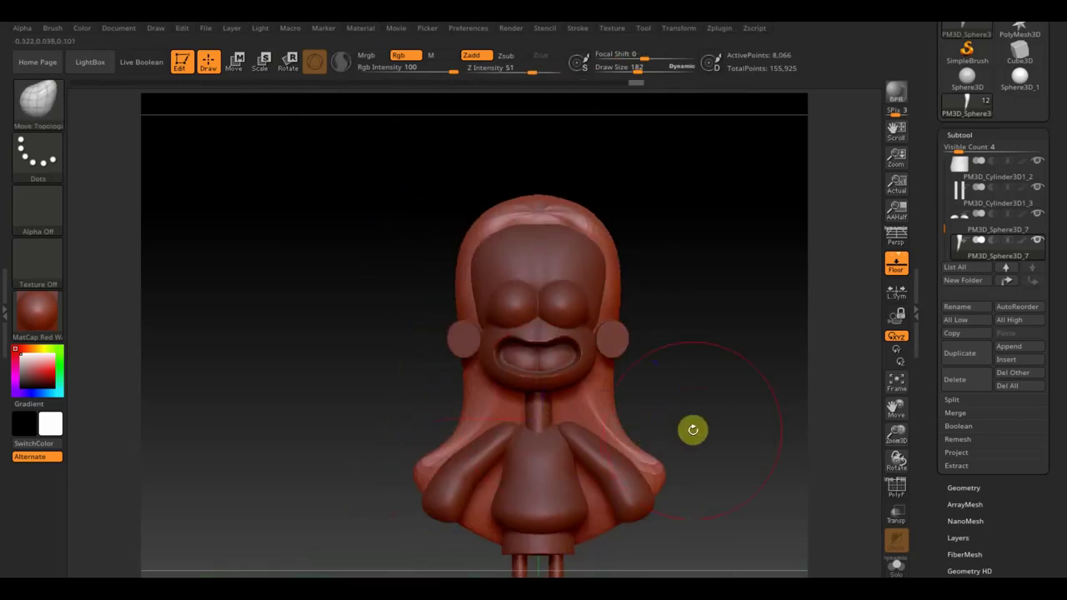
mouse_move(698, 289)
right_mouse_down("alt")
mouse_move(643, 257)
mouse_move(708, 309)
mouse_move(676, 269)
mouse_move(679, 282)
right_mouse_up("alt")
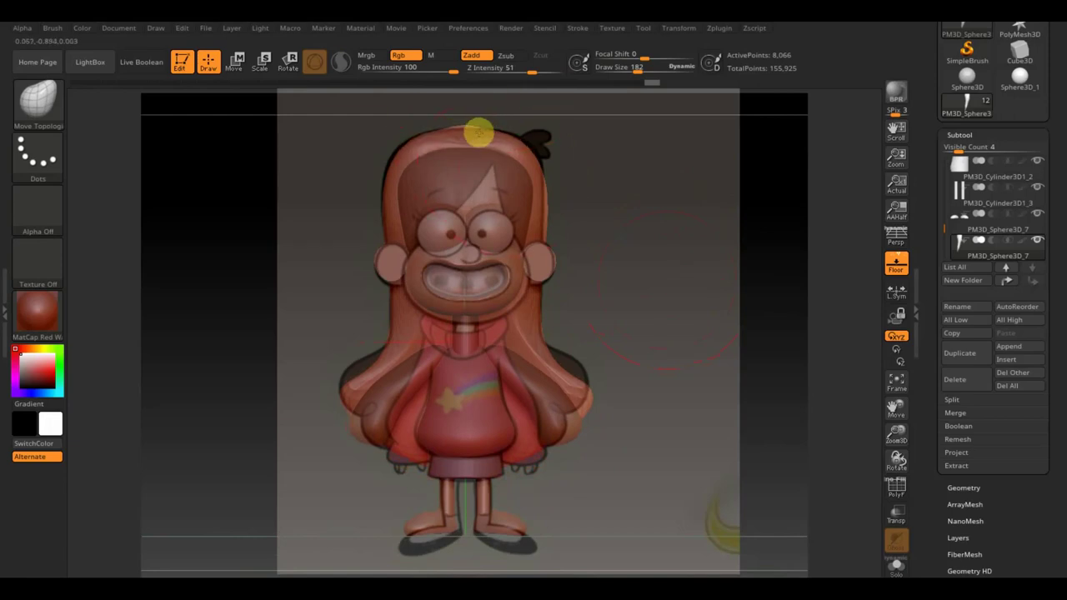
left_click_drag(615, 259, 647, 337)
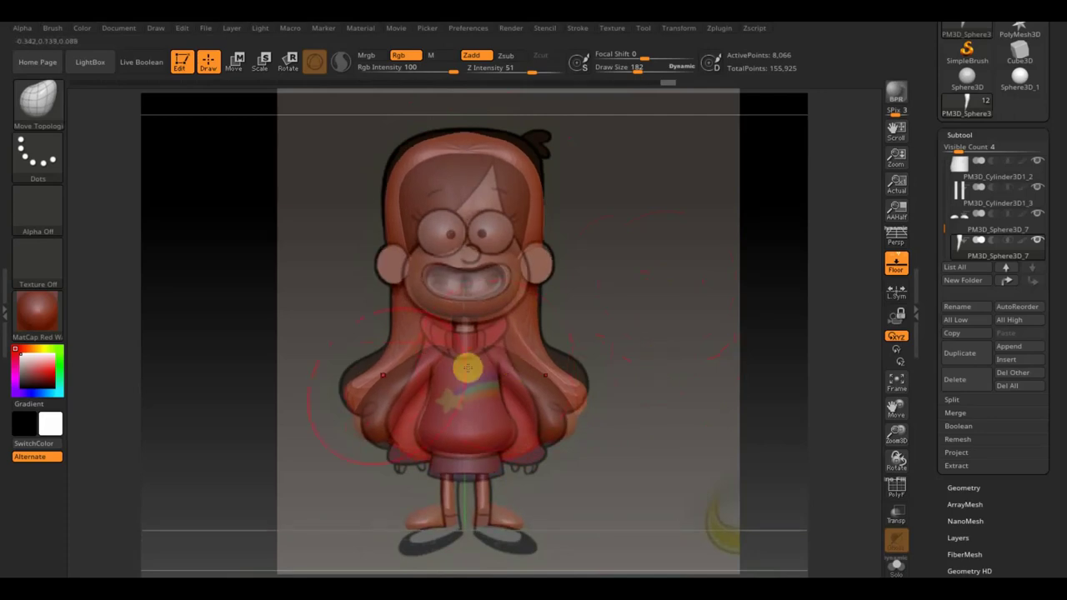
left_click_drag(367, 379, 356, 363)
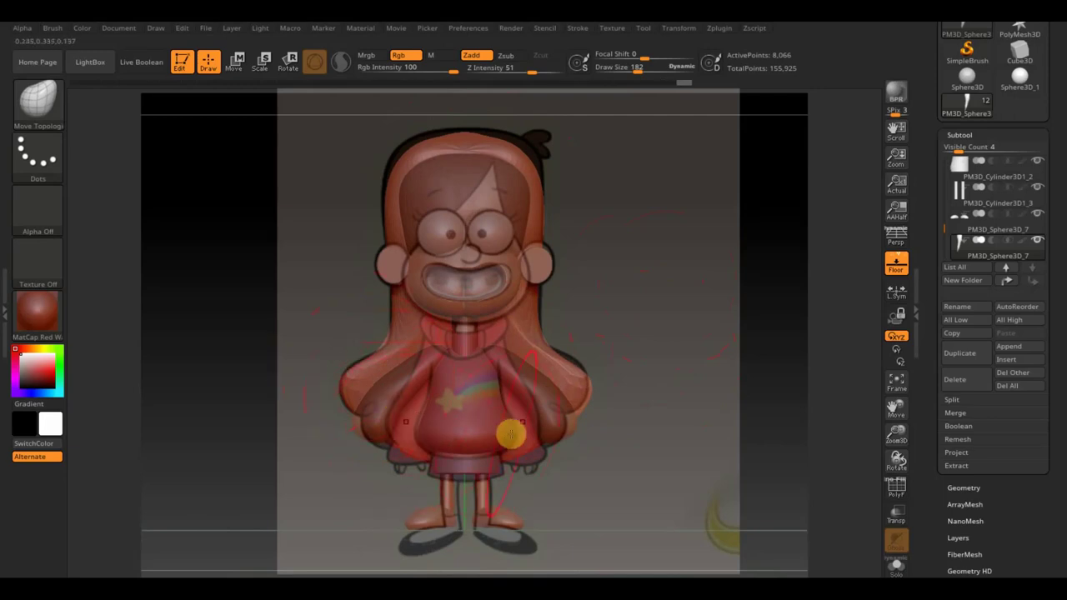
left_click_drag(525, 152, 534, 148)
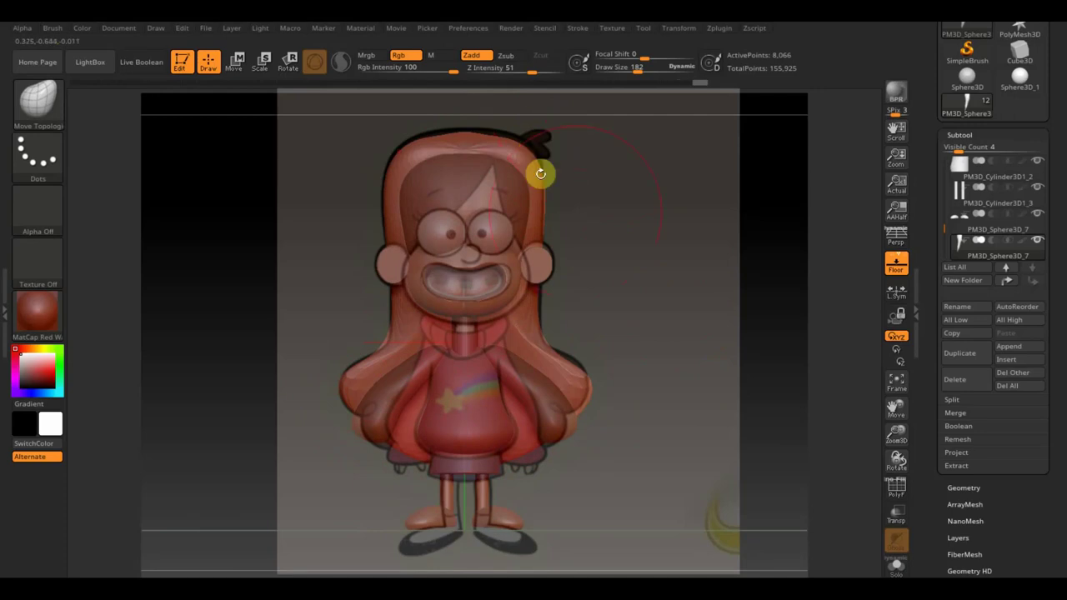
left_click(433, 241, "alt")
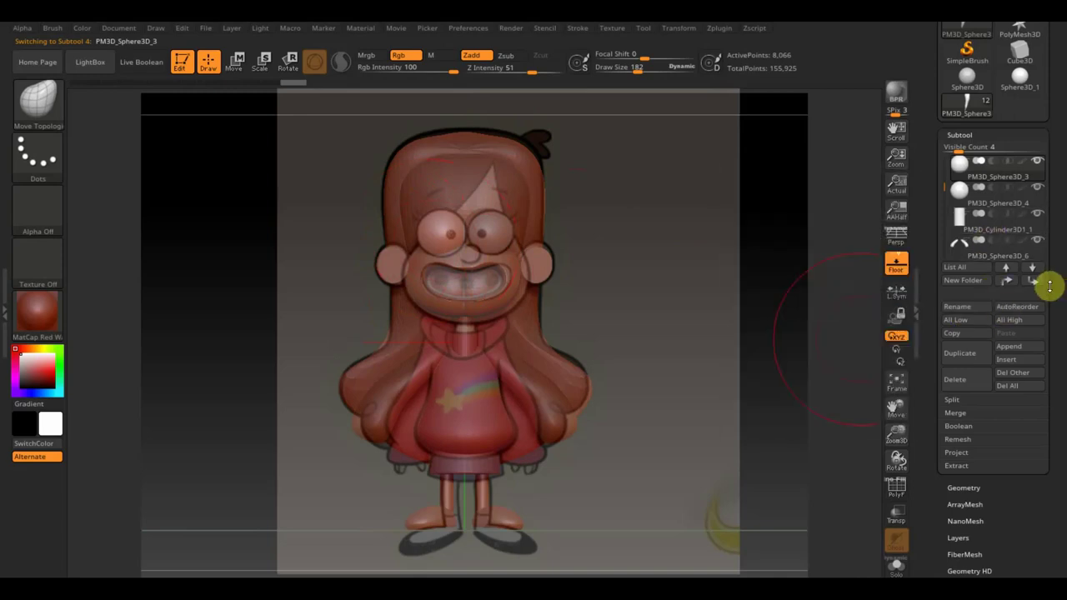
- Duplicate the sphere subtool as PM3D_Sphere3D_8 and move it down the list
left_click(959, 353)
left_click(1033, 283)
left_click(1034, 283)
left_click(1033, 283)
left_click(1033, 283)
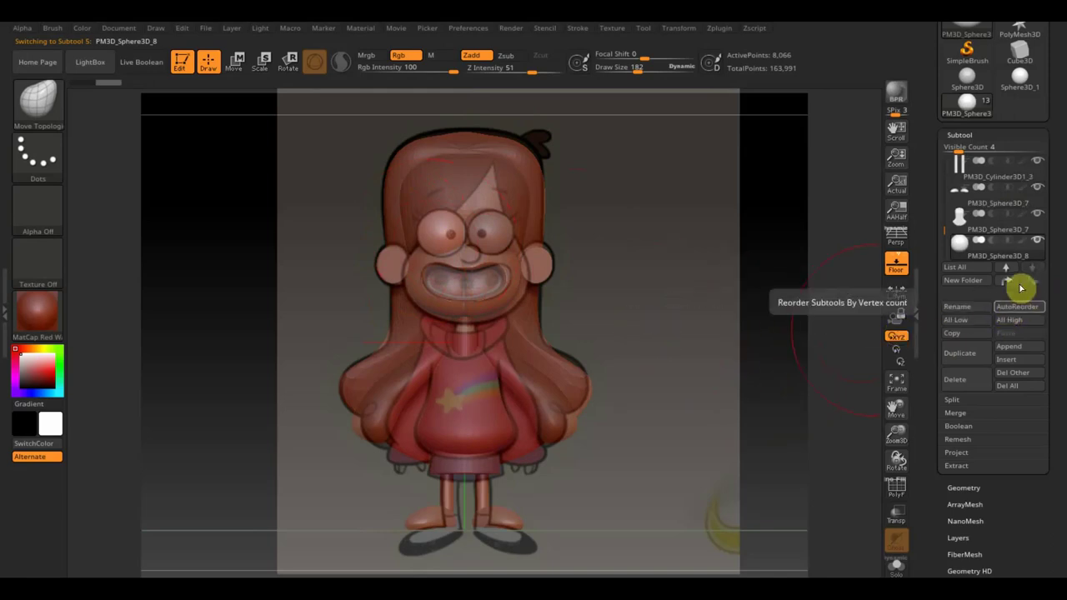
- Shift PM3D_Sphere3D_8 up and then back down to its final place in the subtool list
left_click(1007, 283)
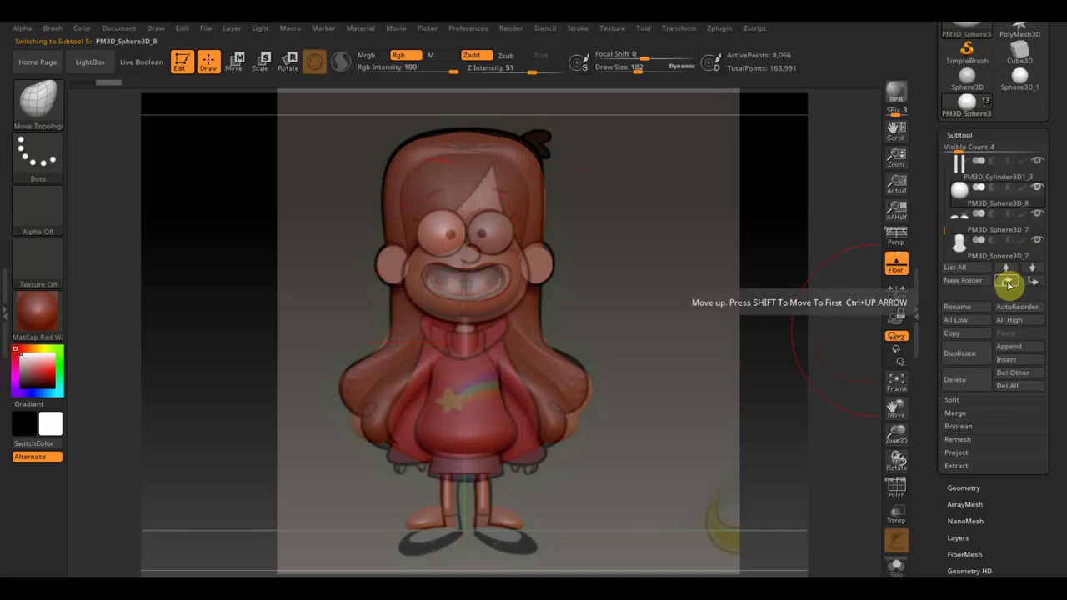
left_click(1008, 283)
left_click(1008, 284)
left_click(1007, 284)
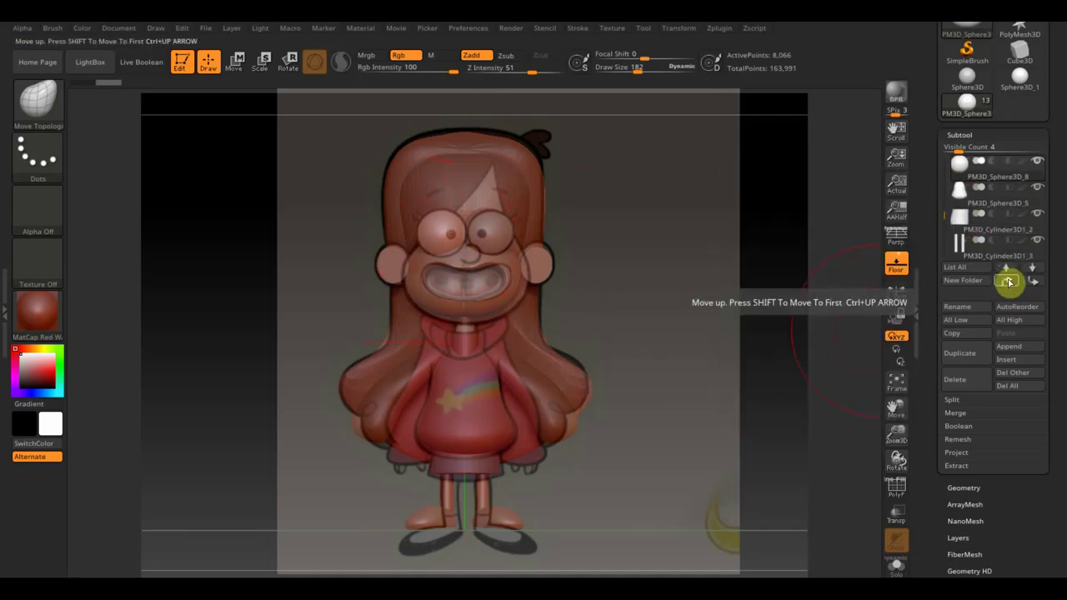
left_click(1008, 284)
left_click(1008, 283)
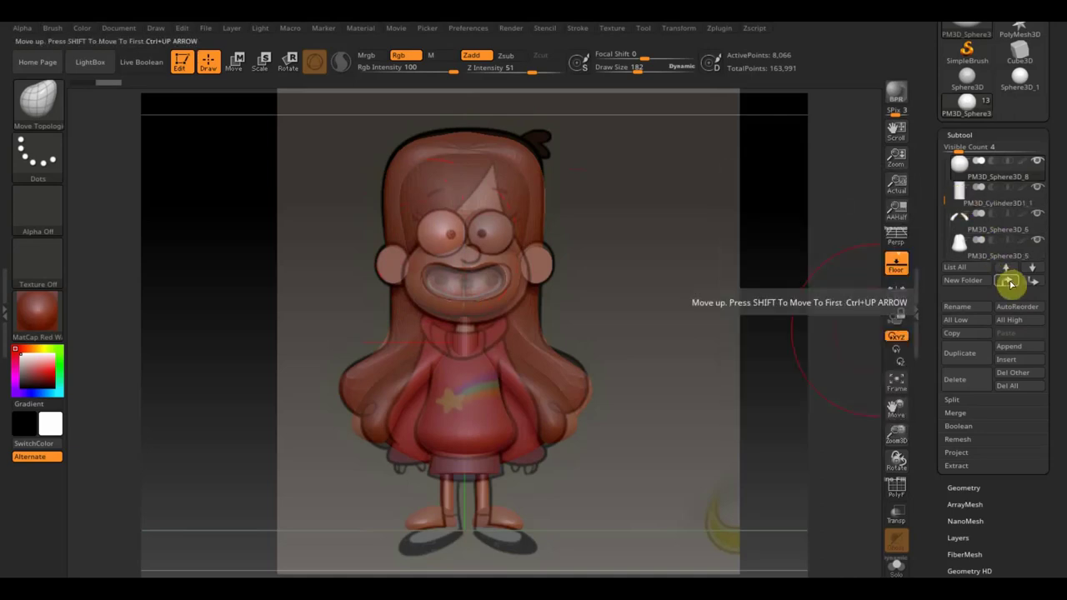
left_click(1036, 284)
left_click(1037, 284)
left_click(1037, 284)
left_click(1033, 280)
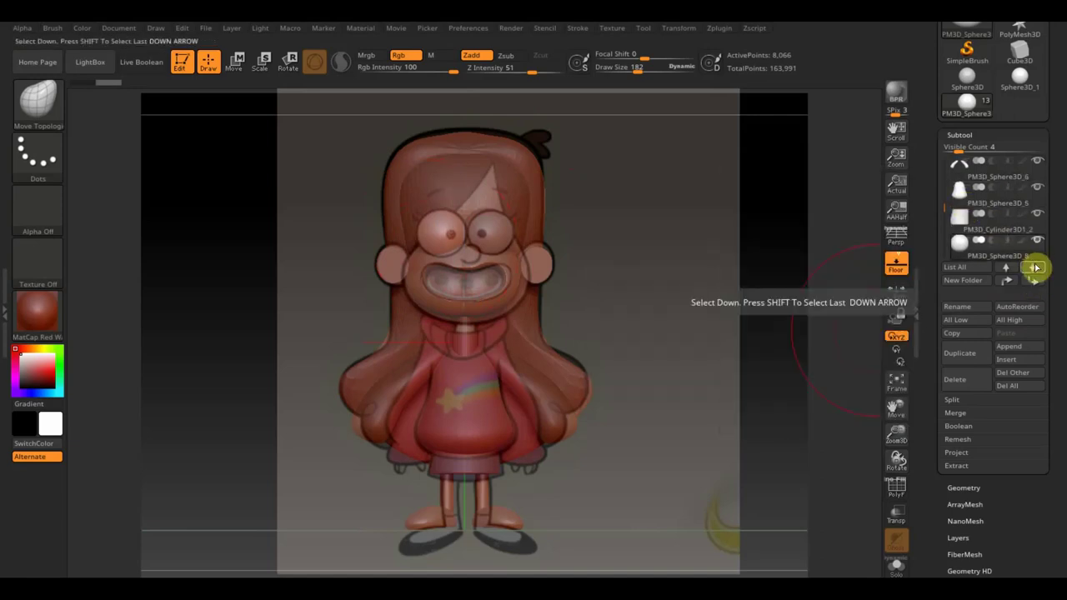
left_click(1042, 280)
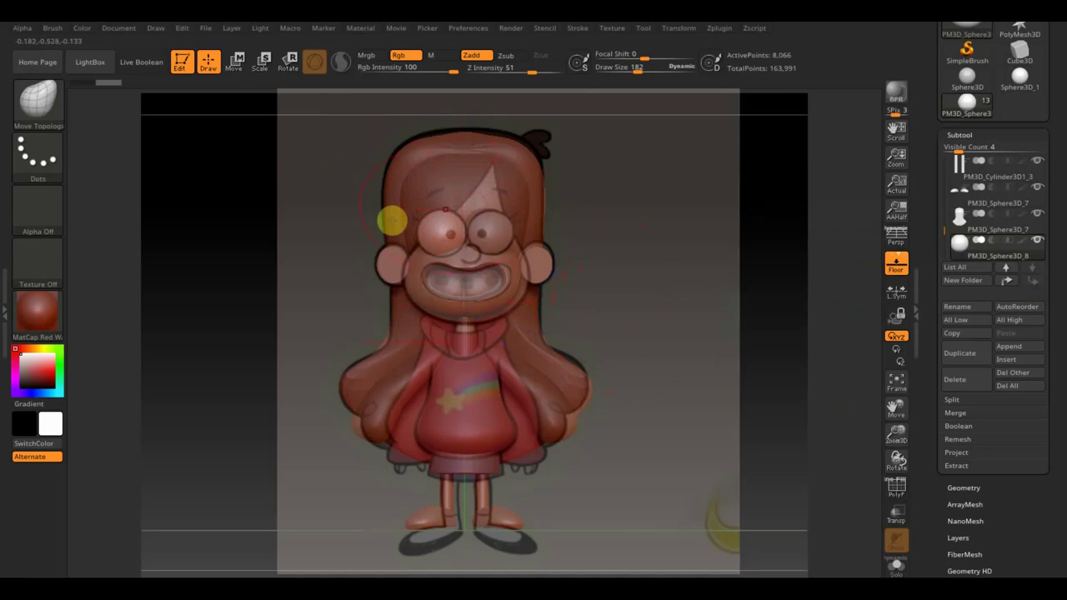
- Move the copied sphere from the eye up onto the crown, setting its depth from the side
left_click(237, 61)
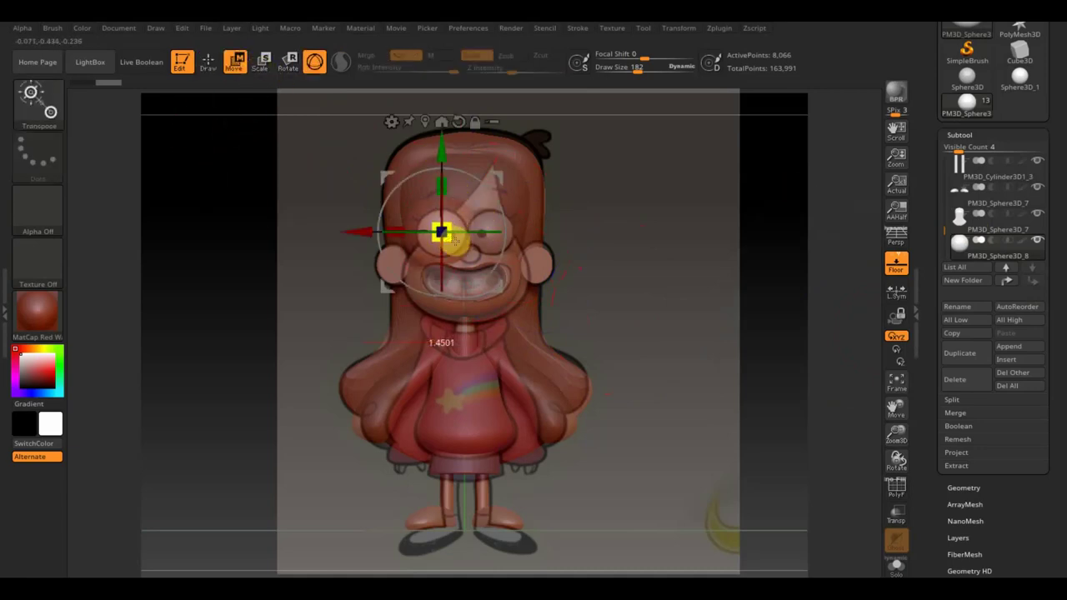
left_click_drag(462, 246, 469, 96)
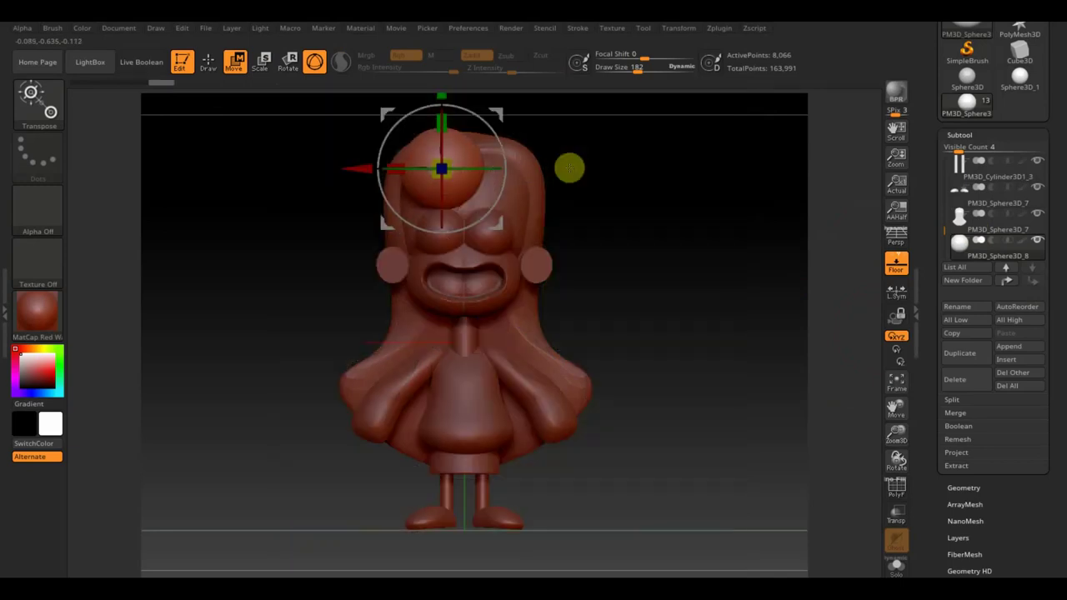
mouse_move(569, 166)
left_mouse_down()
mouse_move(662, 224)
mouse_move(731, 233)
left_mouse_up()
left_click_drag(534, 178, 512, 168)
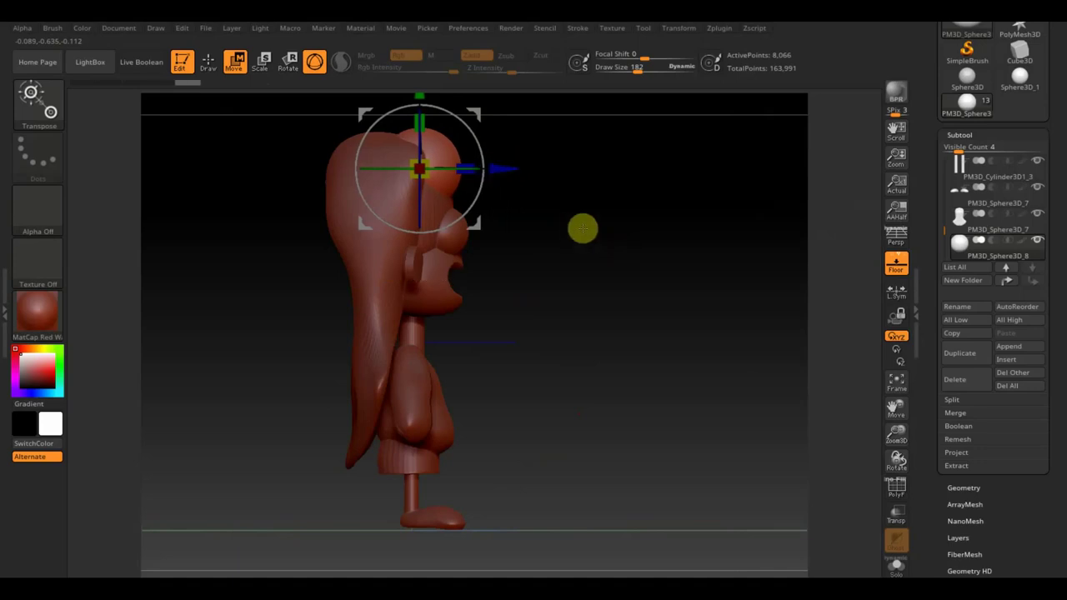
left_click_drag(581, 226, 574, 259)
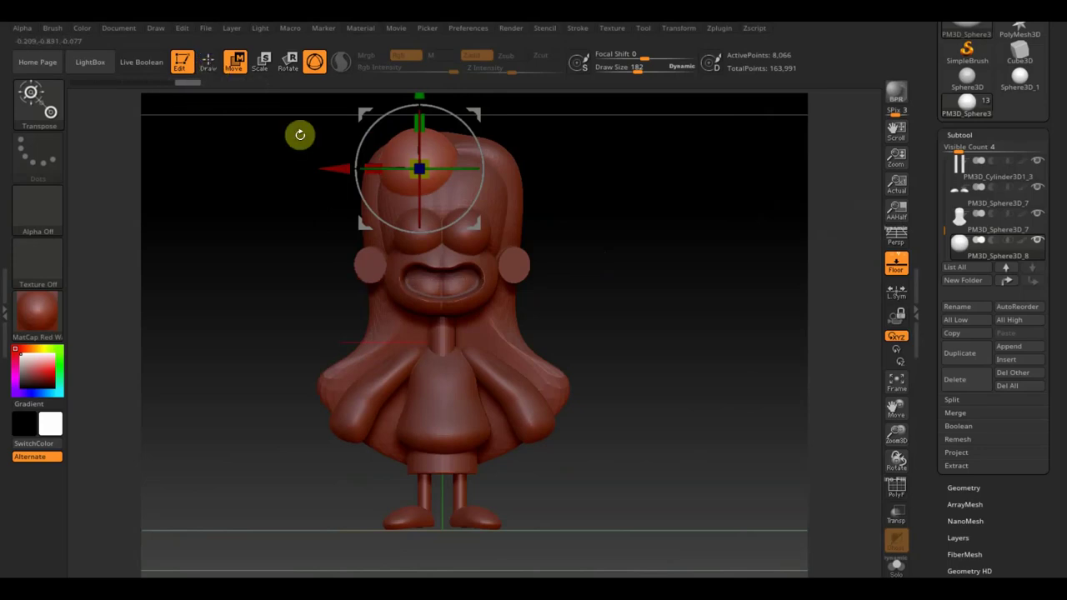
left_click(210, 65)
key("ctrl+shift")
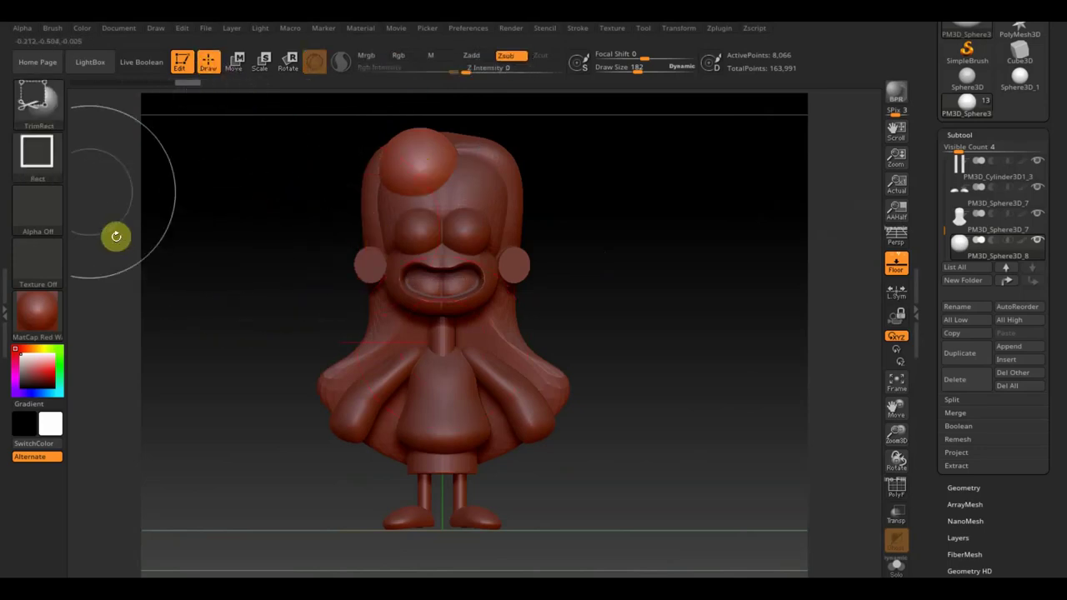
- Slice the crown sphere with TrimCurve into a flat-edged bang over the forehead
left_click(34, 106)
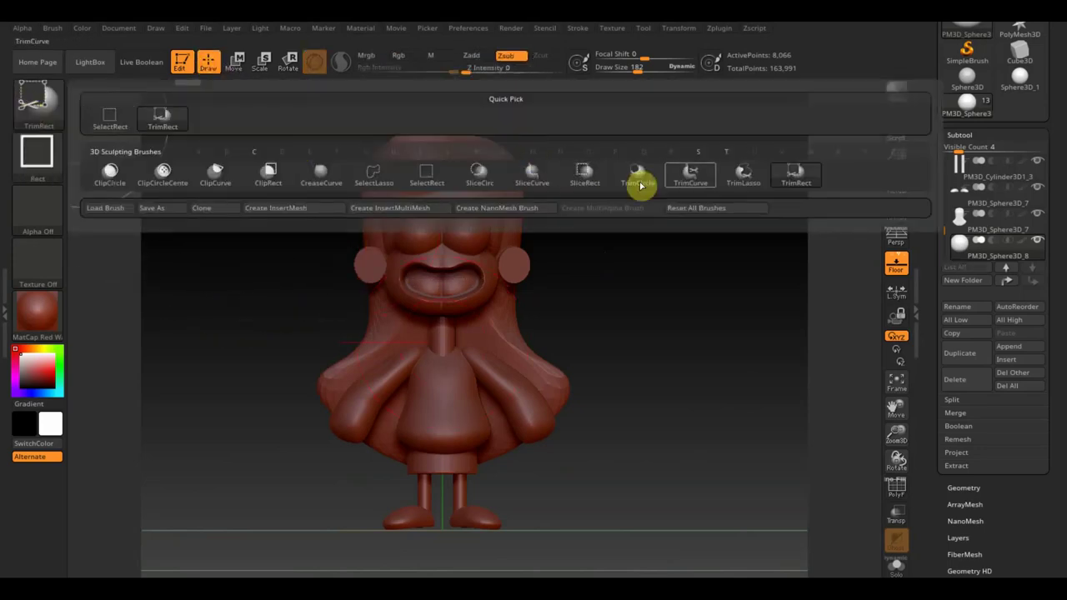
left_click(691, 176)
left_click_drag(531, 123, 236, 260, "ctrl+shift")
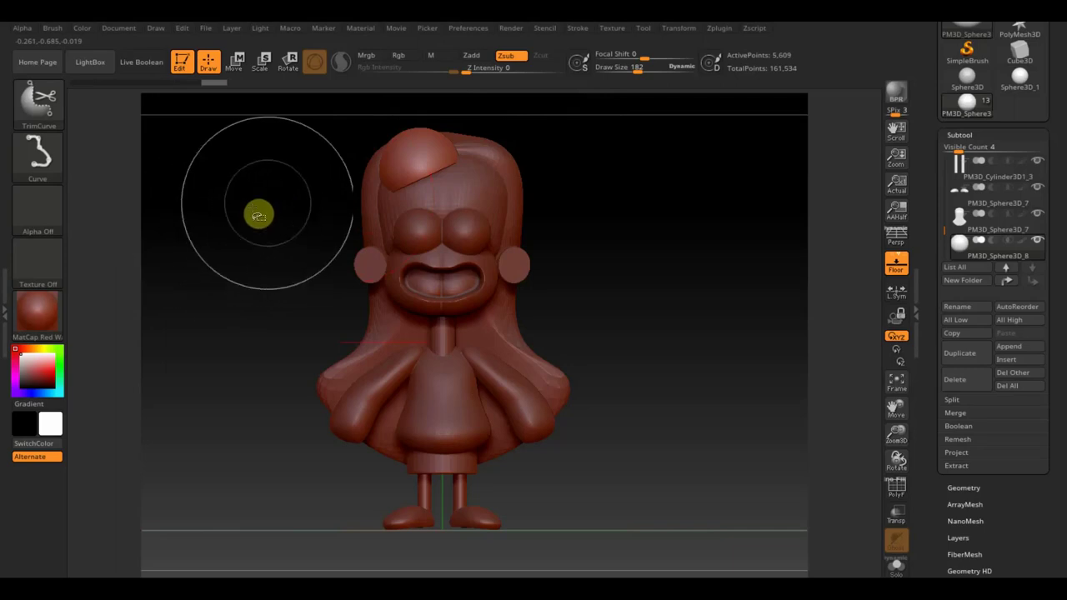
key("shift+z")
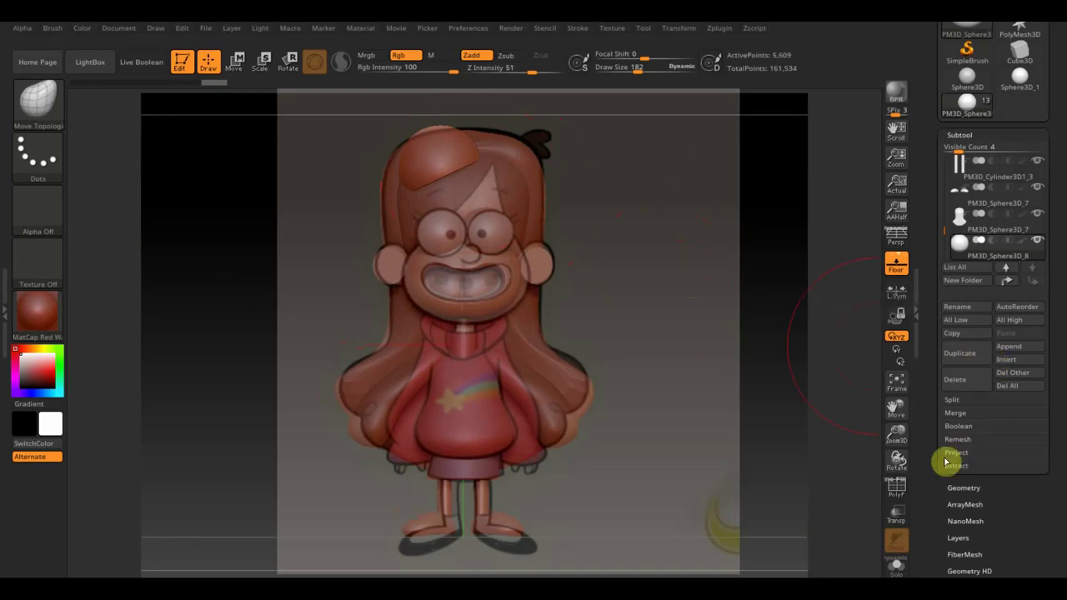
key("shift")
key("shift")
left_click(967, 487)
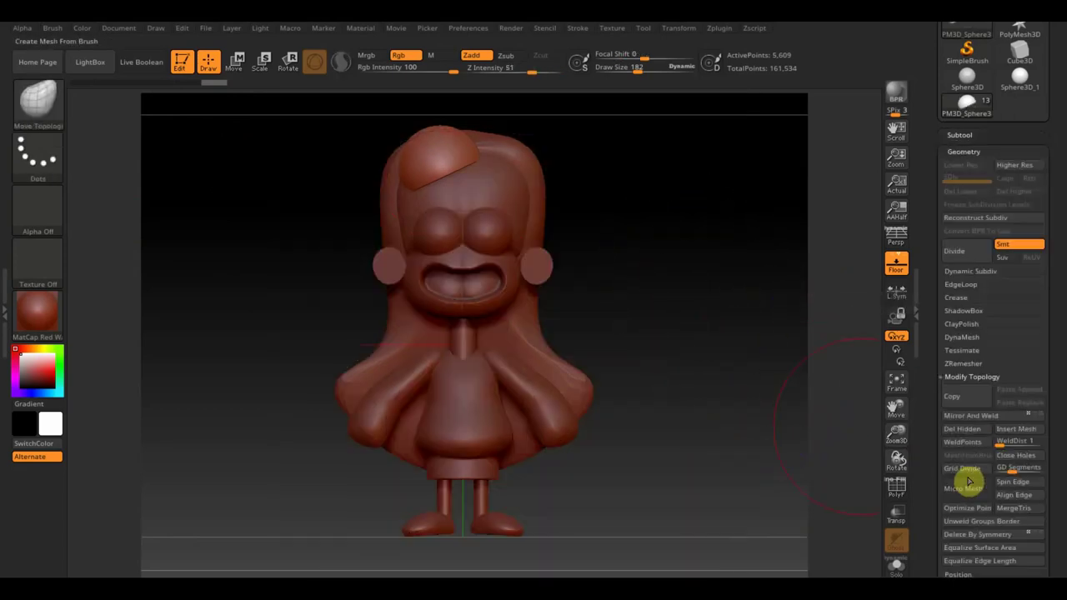
left_click(962, 338)
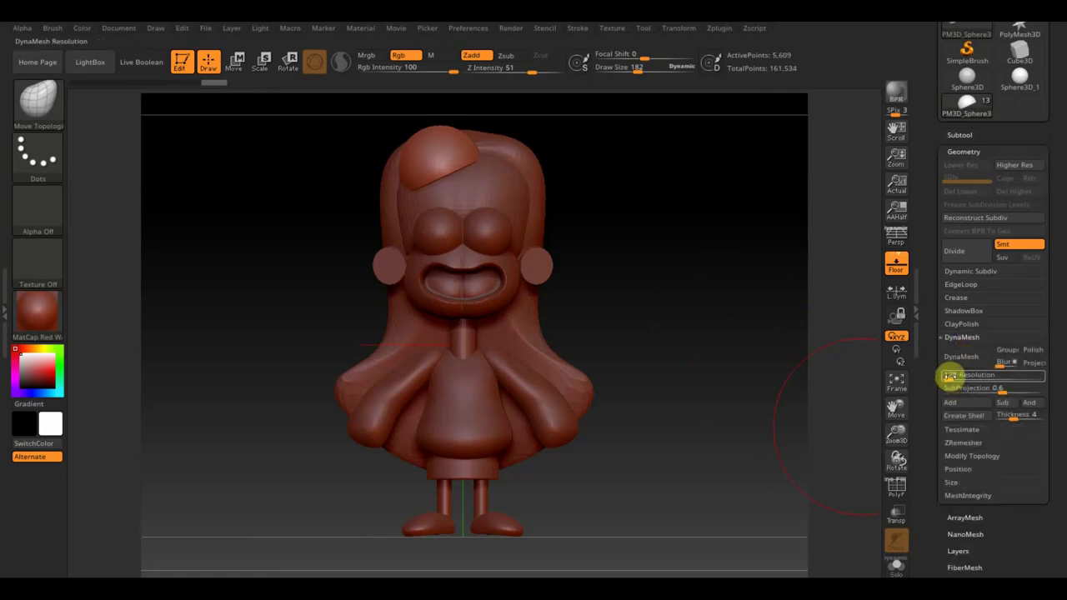
- DynaMesh the bang at resolution 744, then push and smooth it into a side-swept fringe
left_click(962, 365)
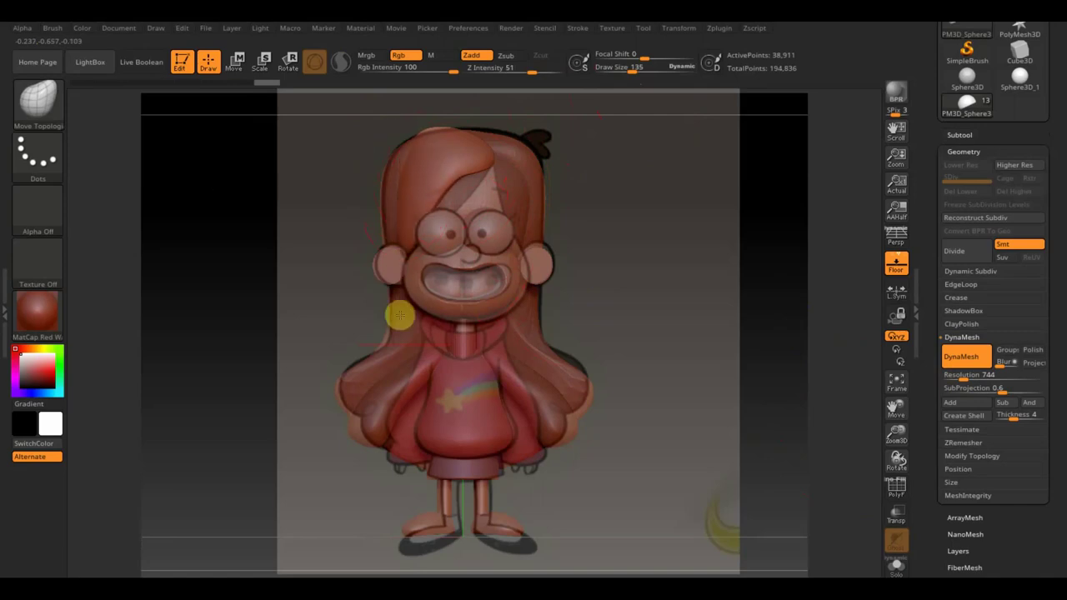
left_click_drag(450, 196, 483, 227)
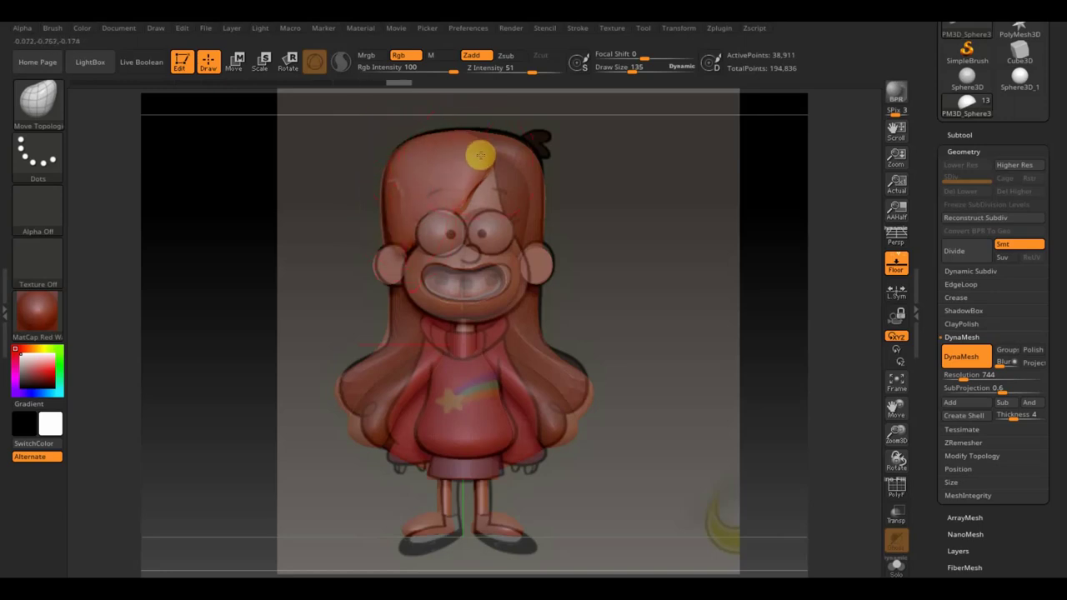
key("shift")
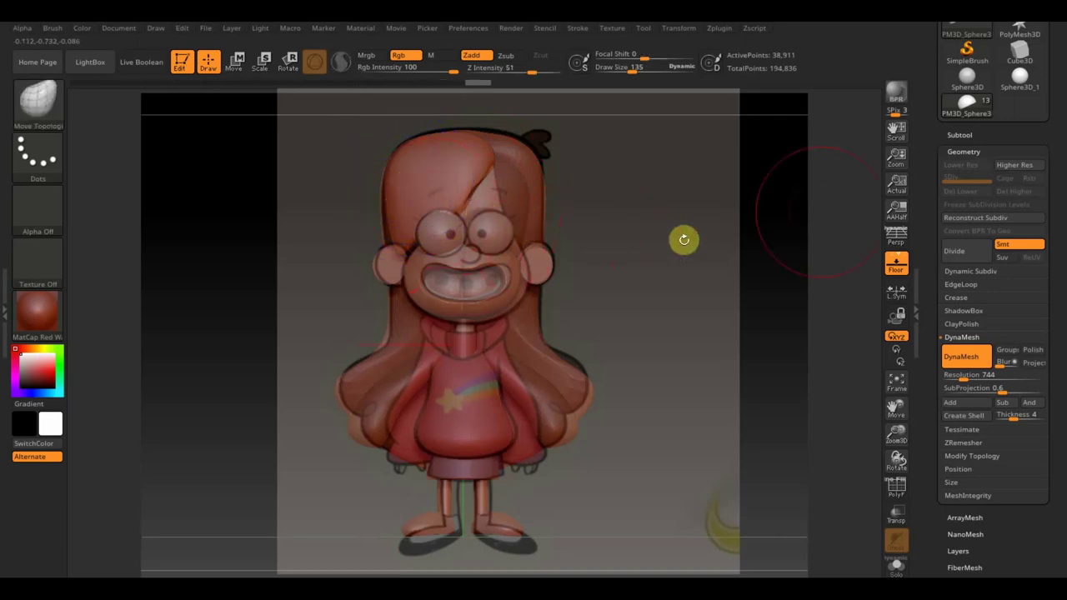
left_click(959, 136)
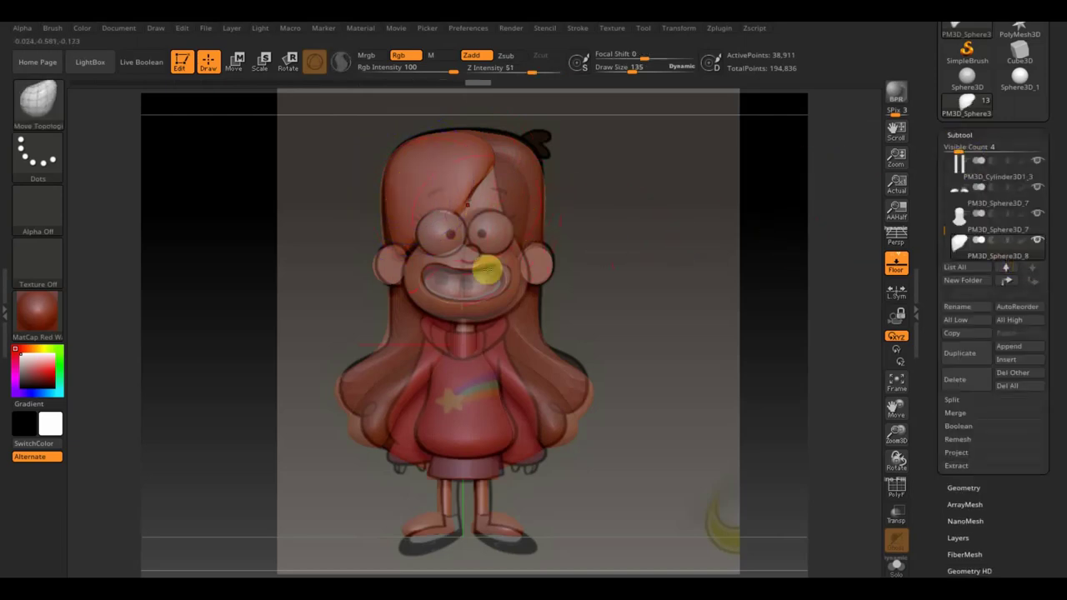
- Duplicate the bang as PM3D_Sphere3D_9 and rotate it into place over the right forehead
left_click(960, 354)
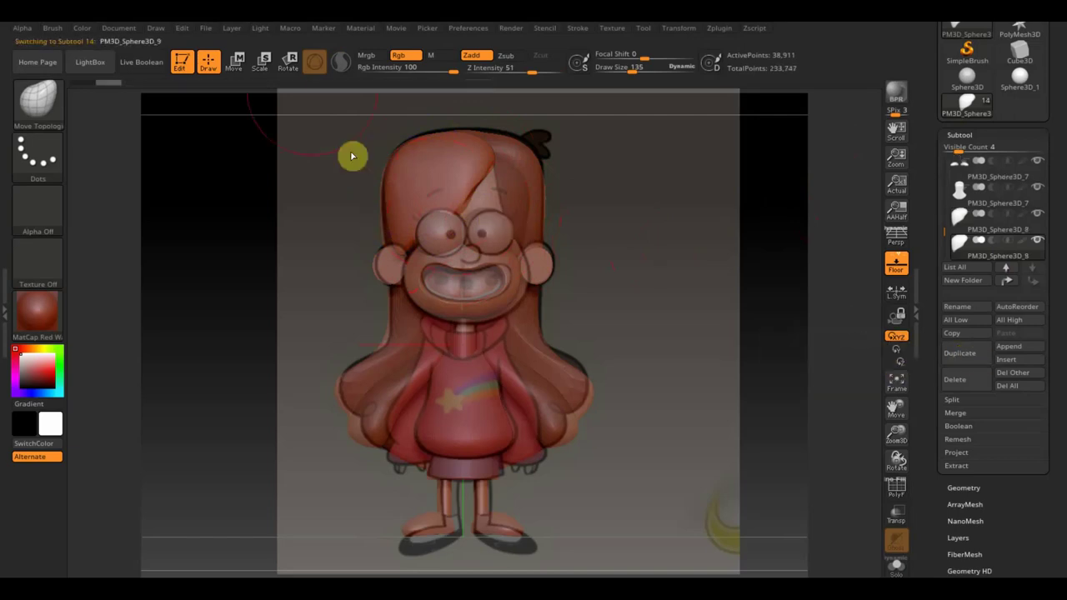
left_click(235, 61)
left_click_drag(487, 149, 424, 293)
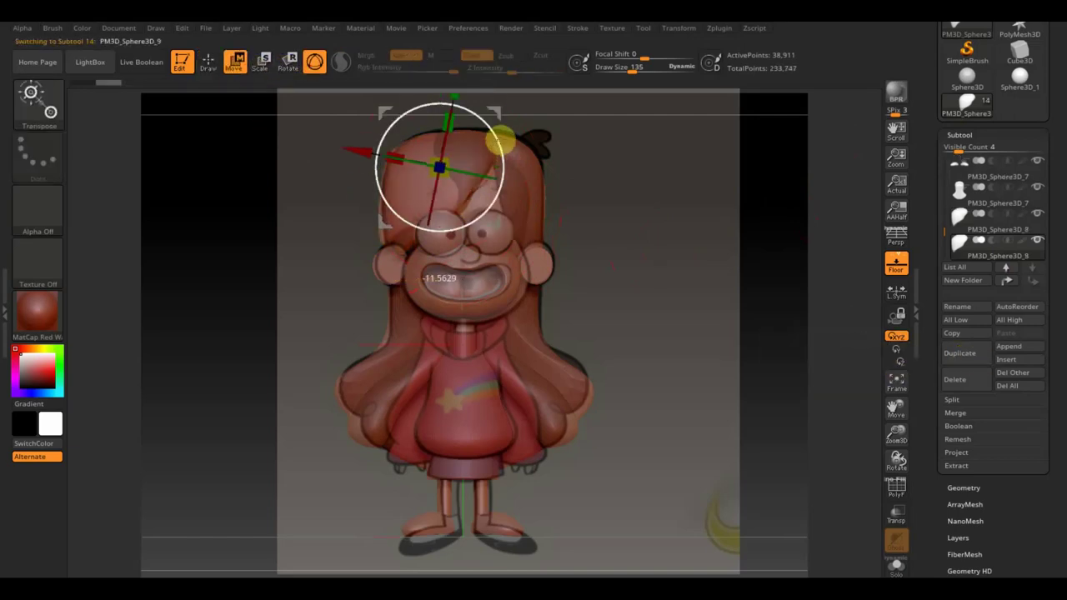
mouse_move(500, 114)
left_mouse_down()
mouse_move(598, 155)
mouse_move(526, 198)
left_mouse_up()
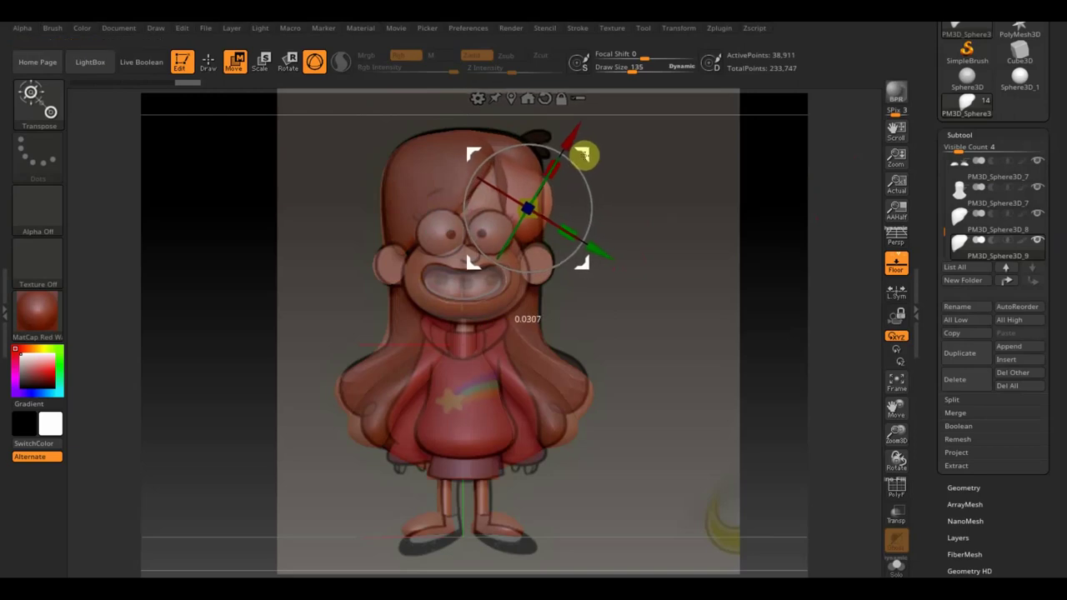
left_click(208, 65)
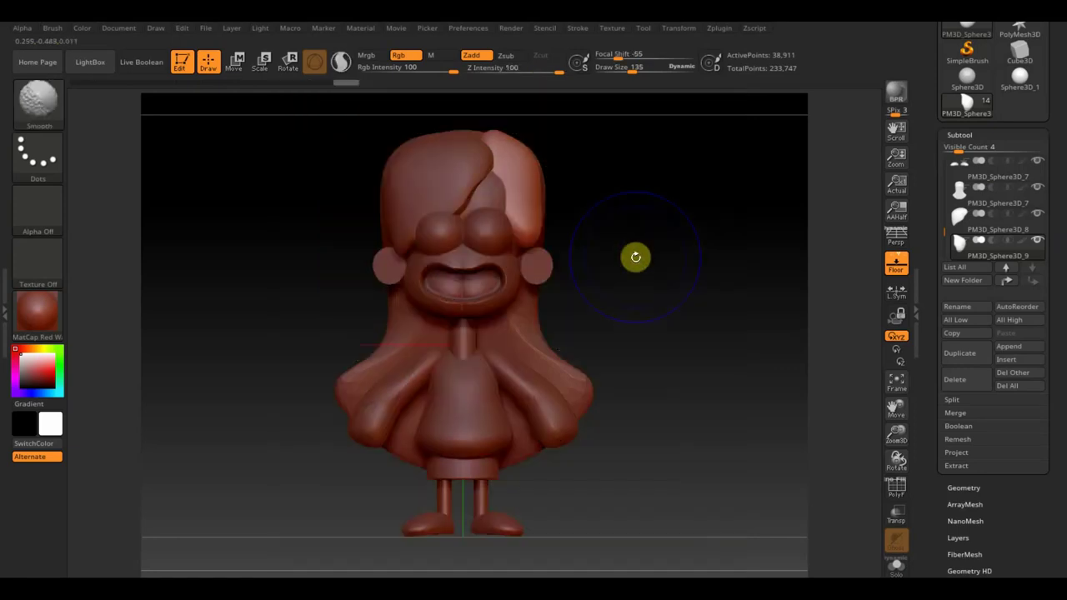
- Check the new bang from the side, realign with the reference, and hide the overlay
mouse_move(634, 255)
left_mouse_down()
mouse_move(643, 255)
mouse_move(574, 270)
mouse_move(520, 185)
left_mouse_up()
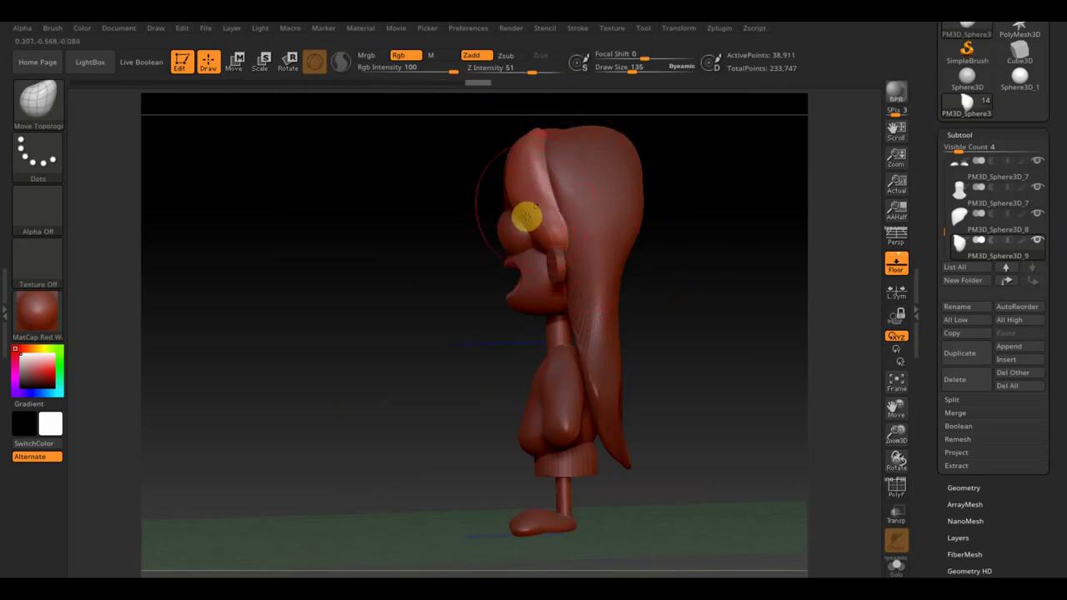
key("shift")
left_click_drag(534, 172, 453, 267, "shift")
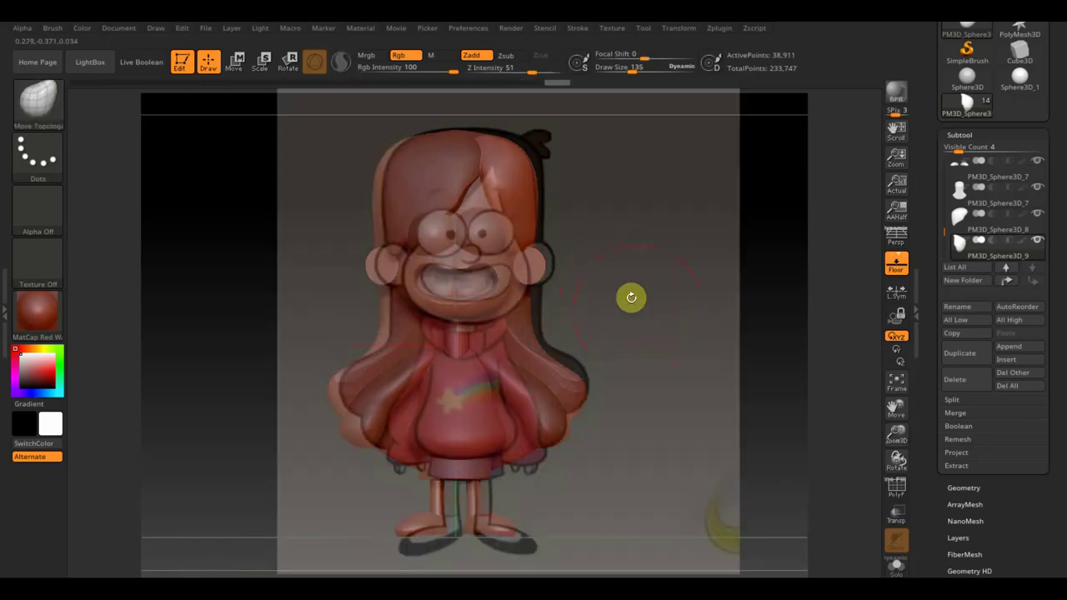
left_click_drag(657, 321, 657, 322)
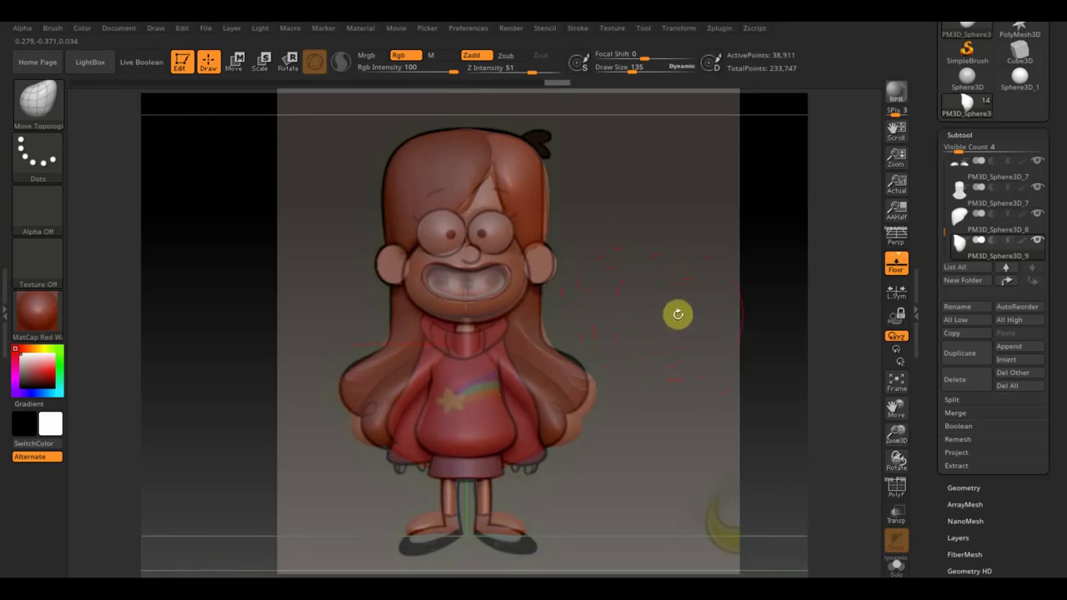
key("shift+z")
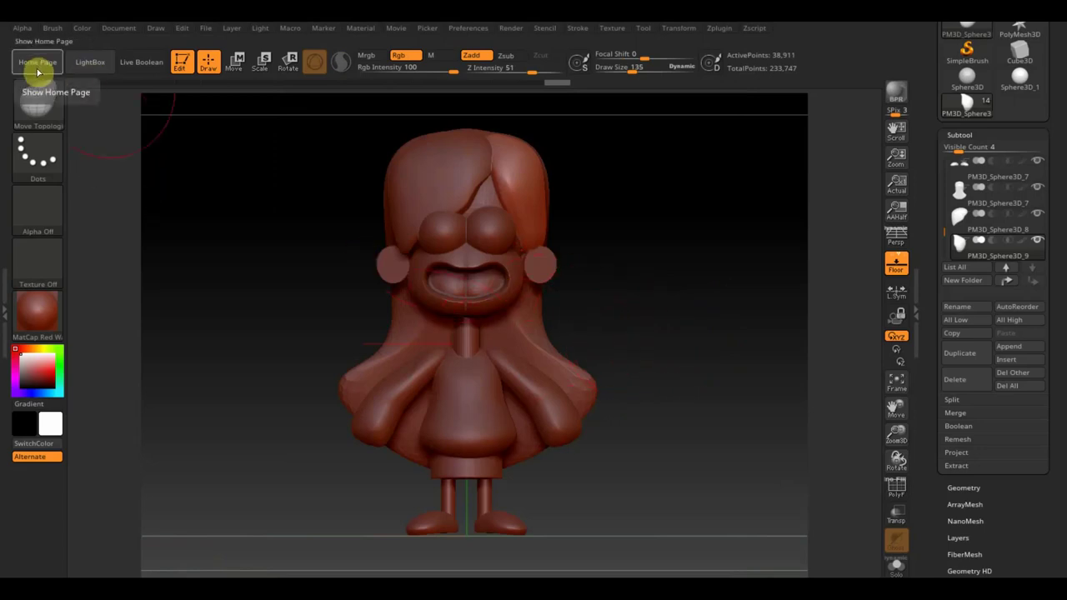
- Add bang copy PM3D_Sphere3D_10 and insert a spread-fingered hand beside the head with the IMM Toon brush
left_click(38, 102)
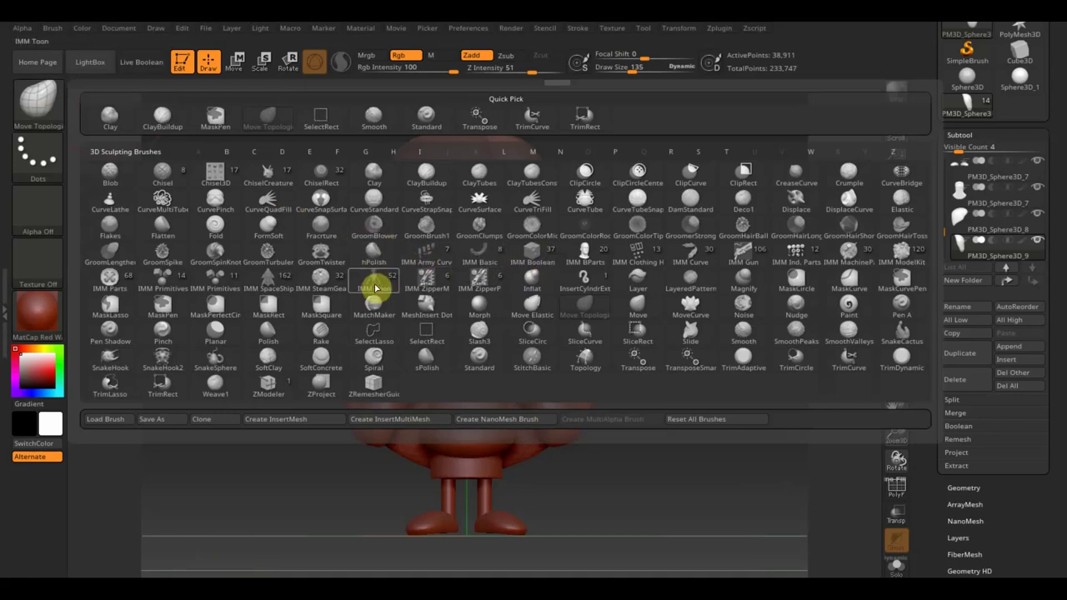
left_click(374, 284)
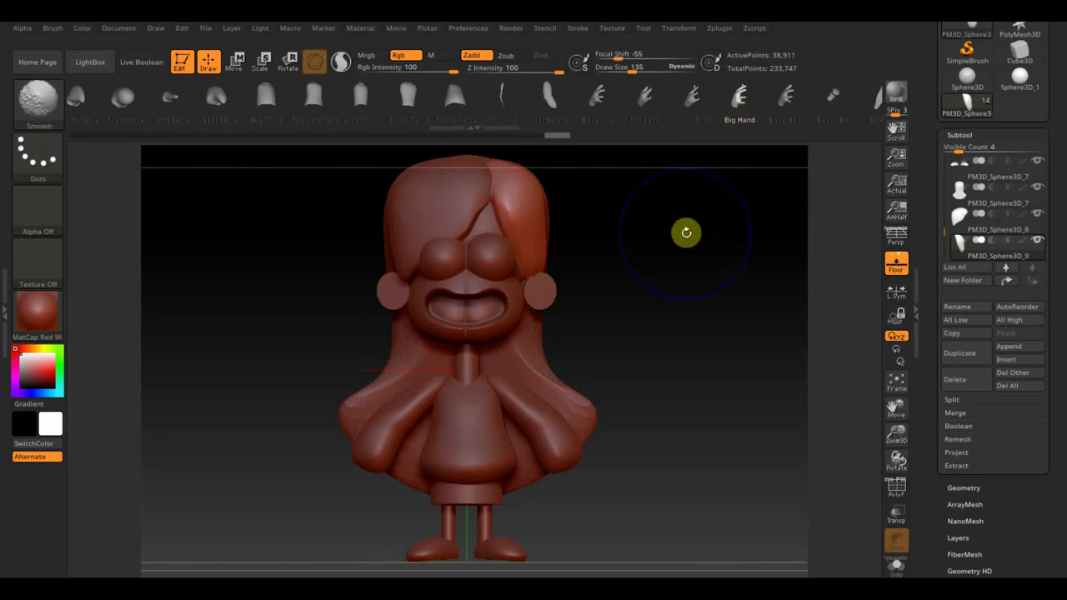
key("shift")
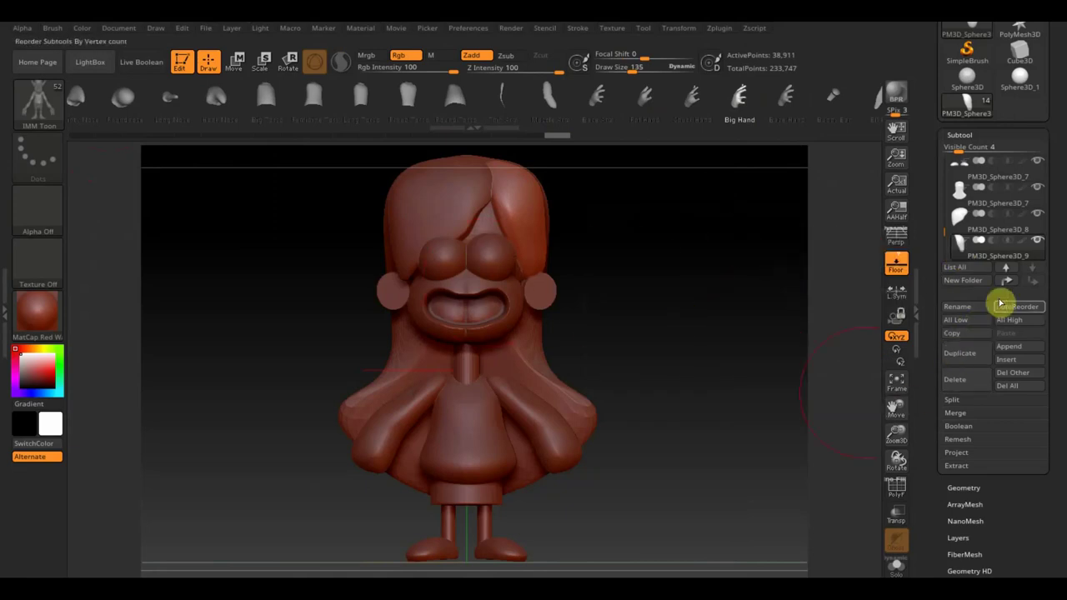
left_click(969, 357)
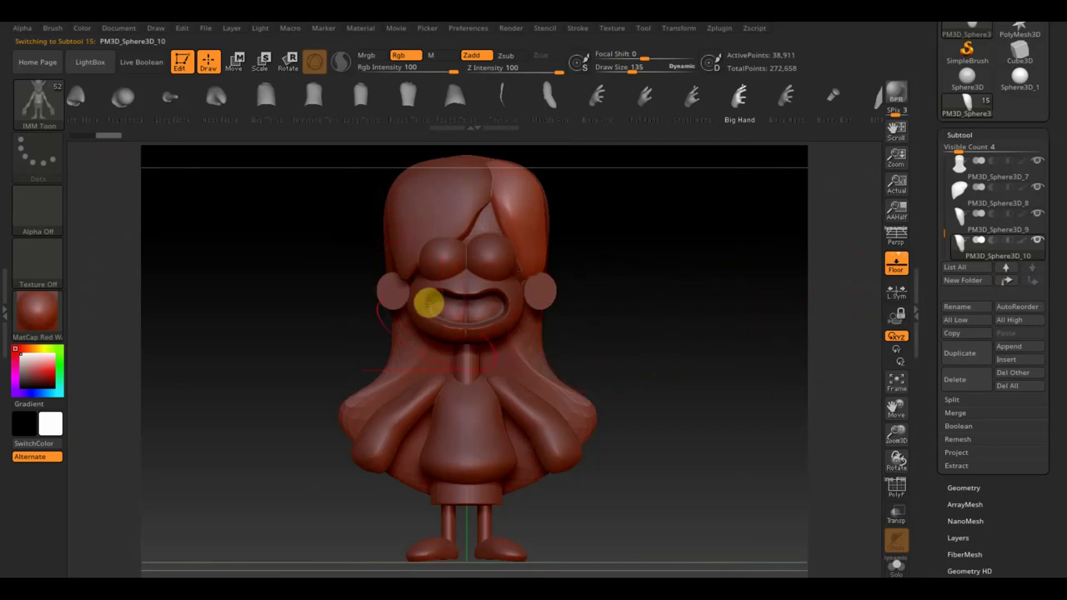
key("ctrl")
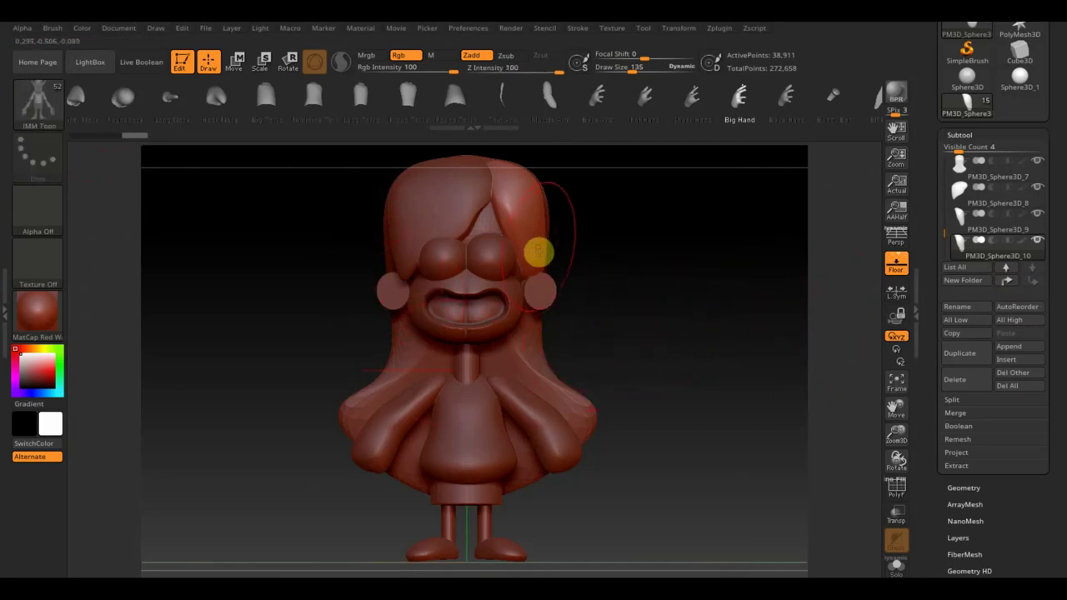
left_click_drag(532, 248, 538, 286)
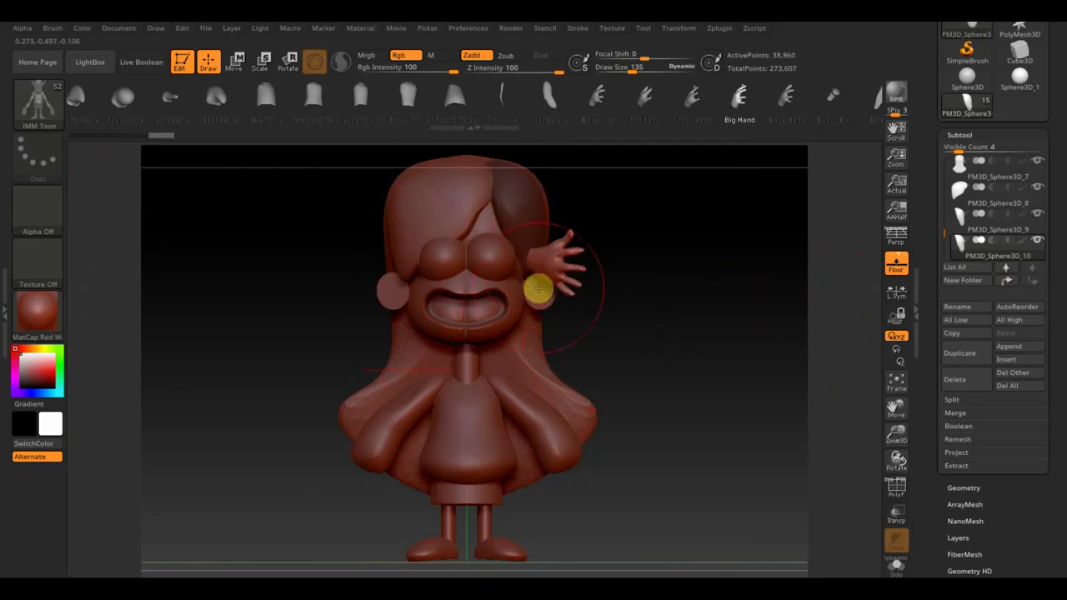
left_click(52, 112)
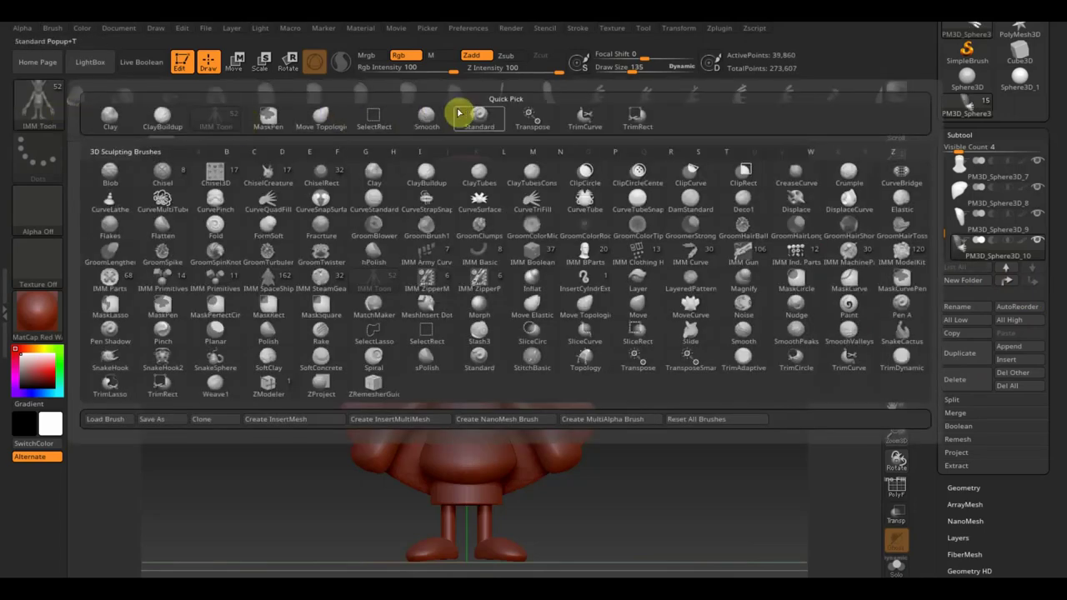
- Move the hand down-left, rotate it and shrink it to about two-thirds size near the sleeve
left_click(456, 114)
left_click(236, 62)
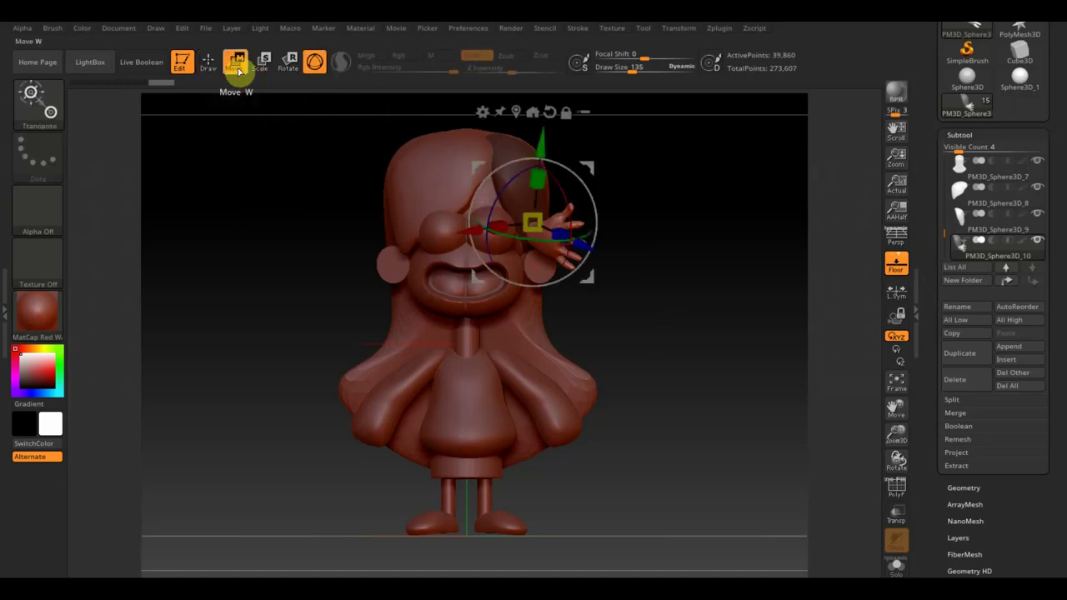
mouse_move(593, 175)
left_mouse_down()
mouse_move(443, 383)
mouse_move(471, 496)
mouse_move(460, 528)
left_mouse_up()
left_click_drag(453, 409, 425, 387)
mouse_move(583, 397)
left_mouse_down()
mouse_move(708, 414)
mouse_move(700, 461)
mouse_move(671, 465)
left_mouse_up()
mouse_move(398, 442)
left_mouse_down()
mouse_move(375, 434)
mouse_move(419, 409)
mouse_move(432, 439)
left_mouse_up()
left_click_drag(614, 452, 679, 484, "alt")
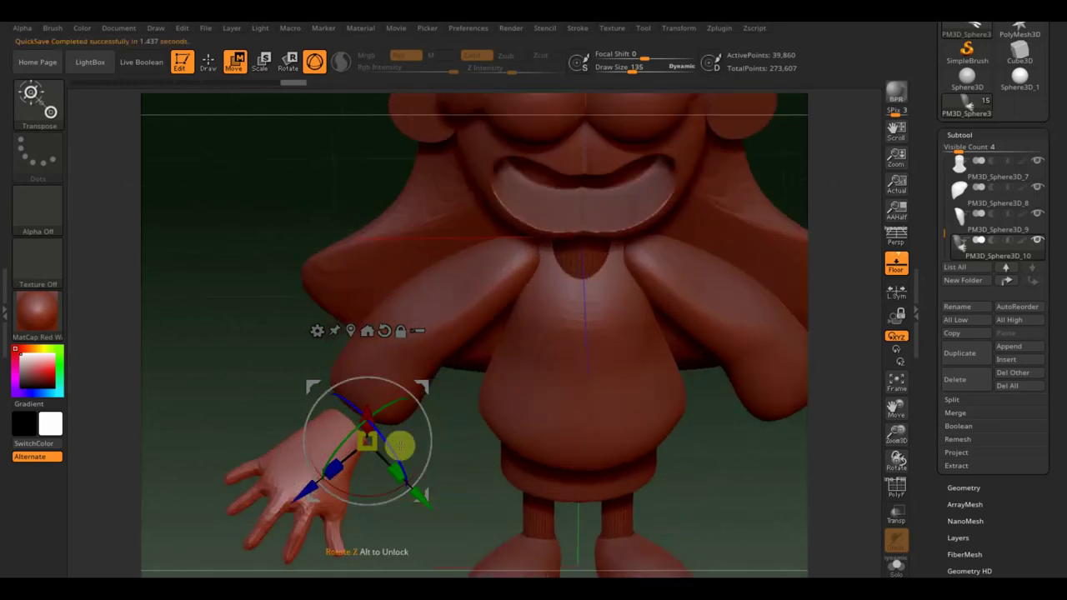
left_click_drag(375, 450, 367, 438)
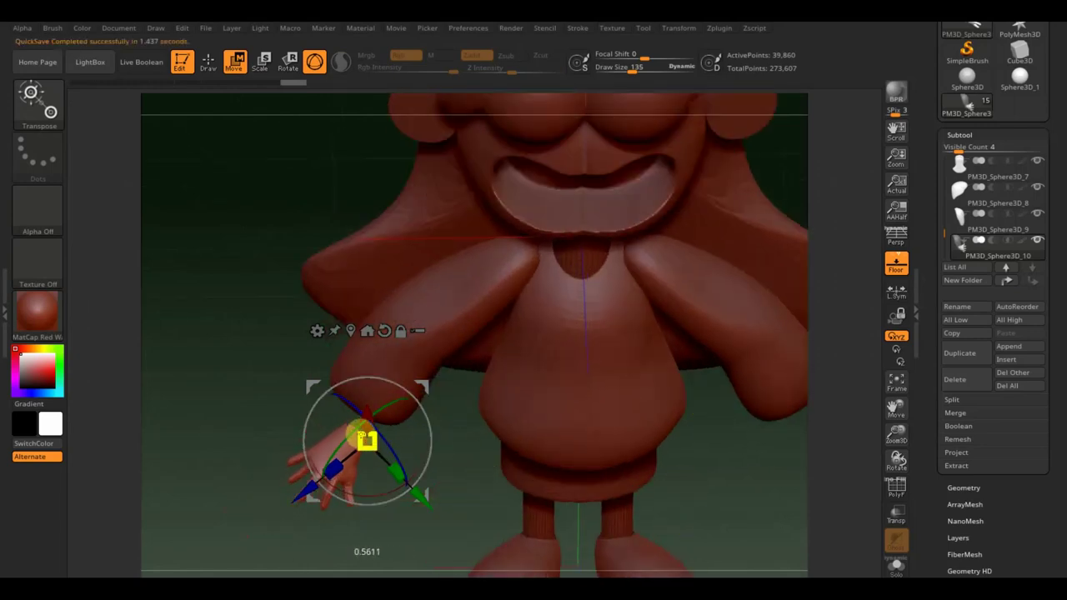
left_click_drag(428, 385, 428, 357)
- Refine the hand's angle from side and front views and nudge it left into the sleeve
left_click_drag(469, 423, 474, 345)
left_click_drag(438, 469, 493, 522)
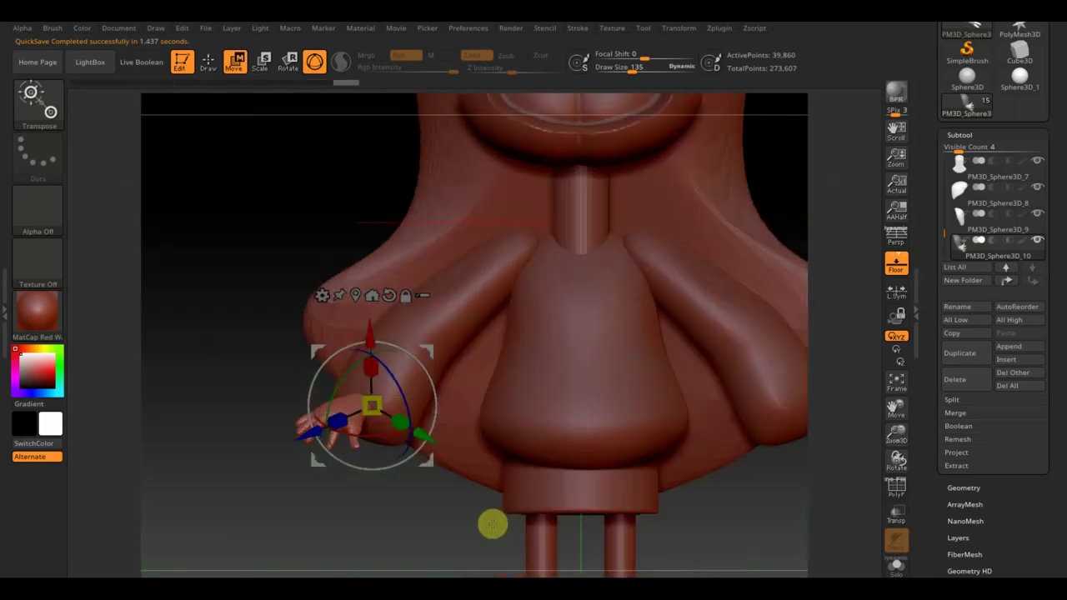
left_click_drag(431, 396, 427, 359)
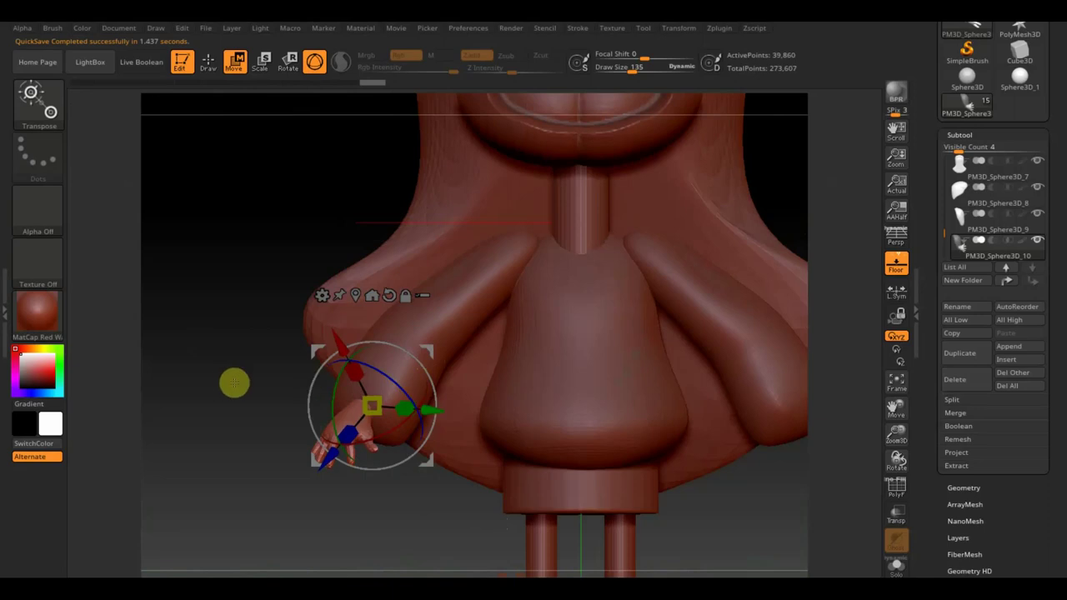
left_click_drag(234, 381, 347, 380)
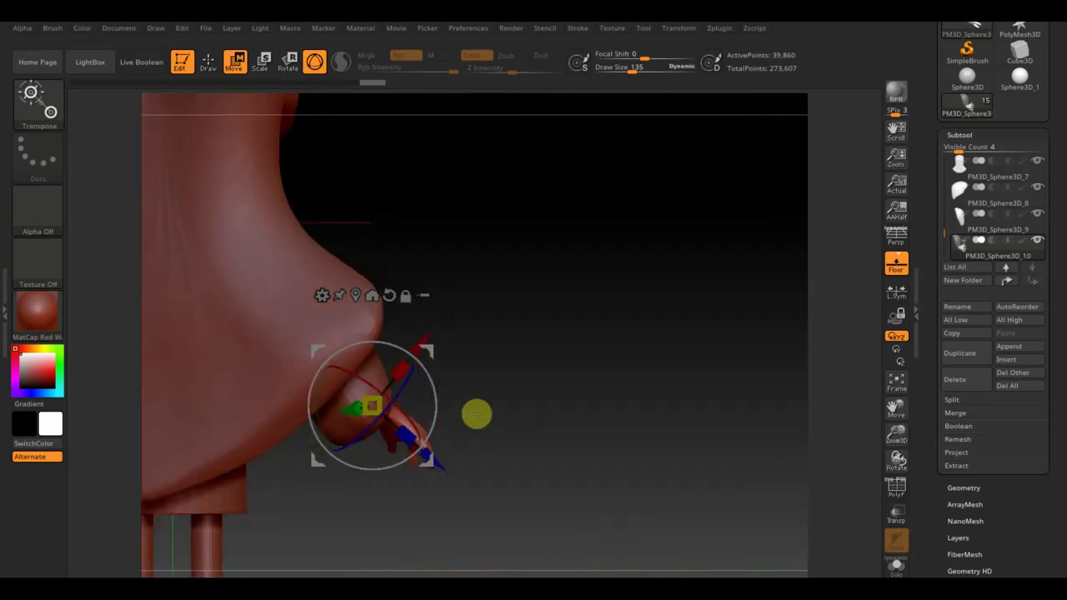
mouse_move(420, 404)
left_mouse_down()
mouse_move(438, 400)
mouse_move(428, 366)
mouse_move(411, 359)
left_mouse_up()
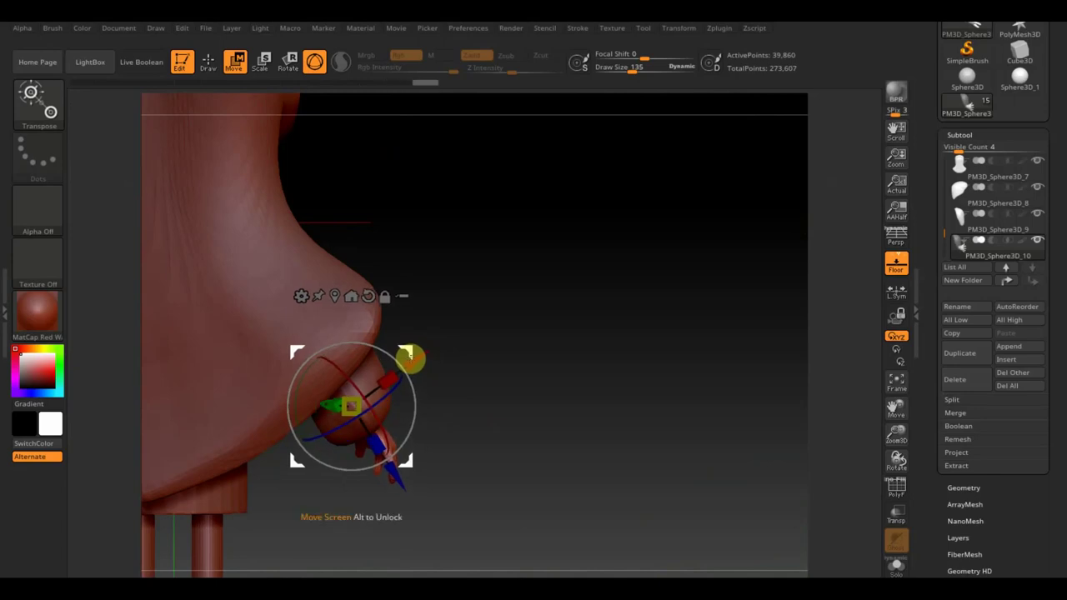
mouse_move(619, 438)
left_mouse_down()
mouse_move(521, 441)
mouse_move(536, 502)
left_mouse_up()
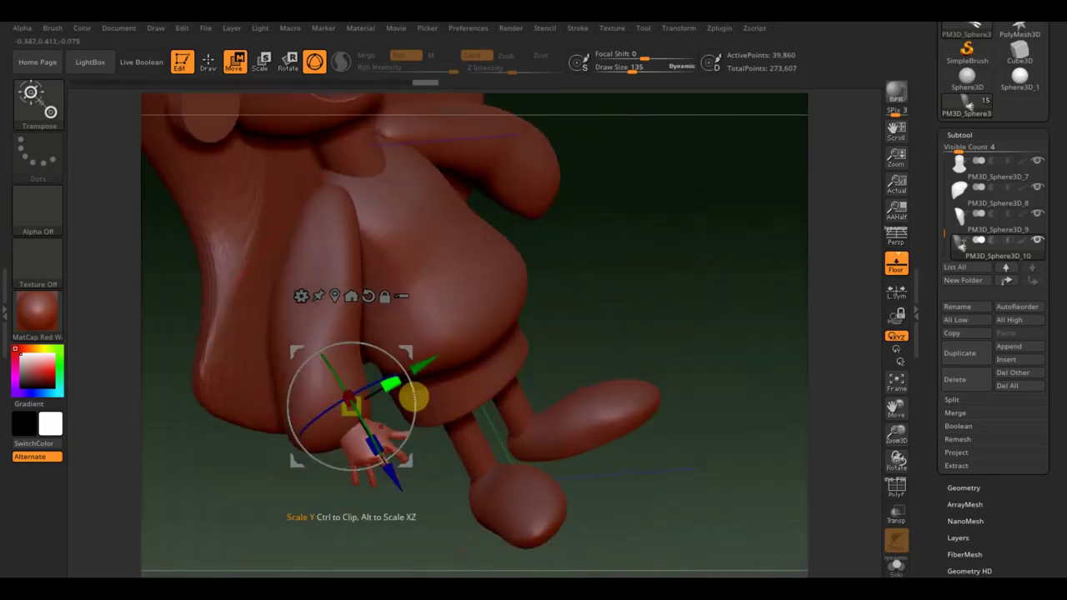
left_click_drag(402, 364, 396, 360)
left_click_drag(351, 406, 331, 404)
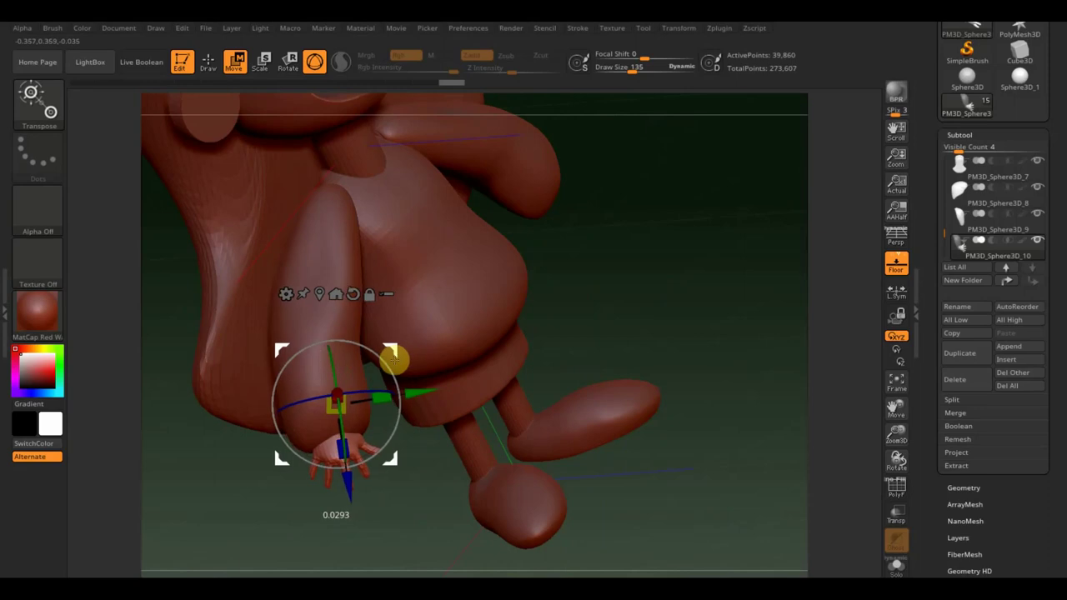
mouse_move(485, 440)
left_mouse_down()
mouse_move(707, 333)
mouse_move(695, 361)
left_mouse_up()
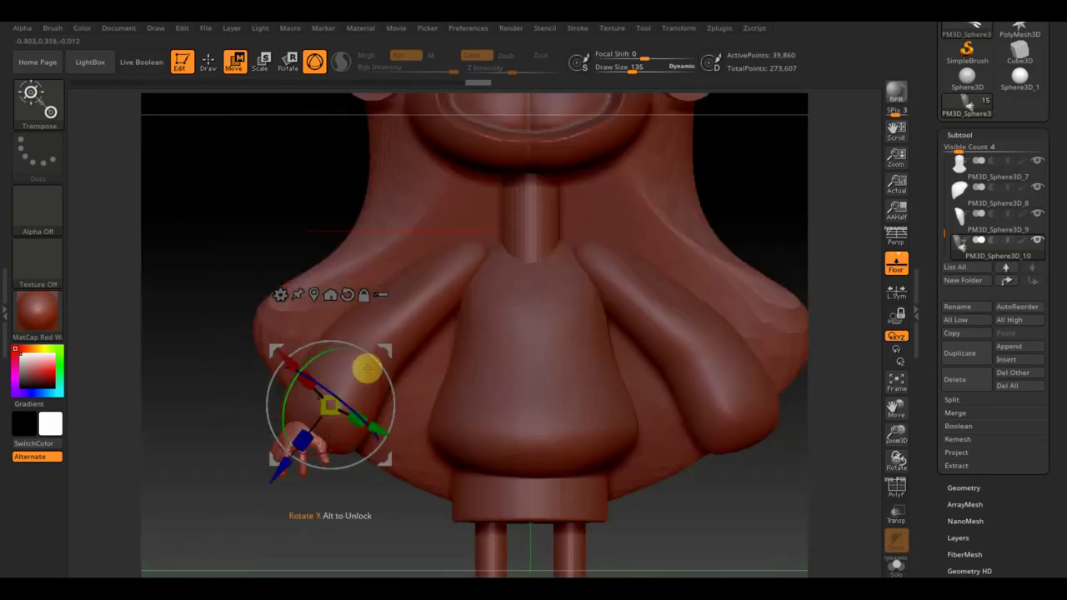
left_click_drag(273, 342, 277, 346)
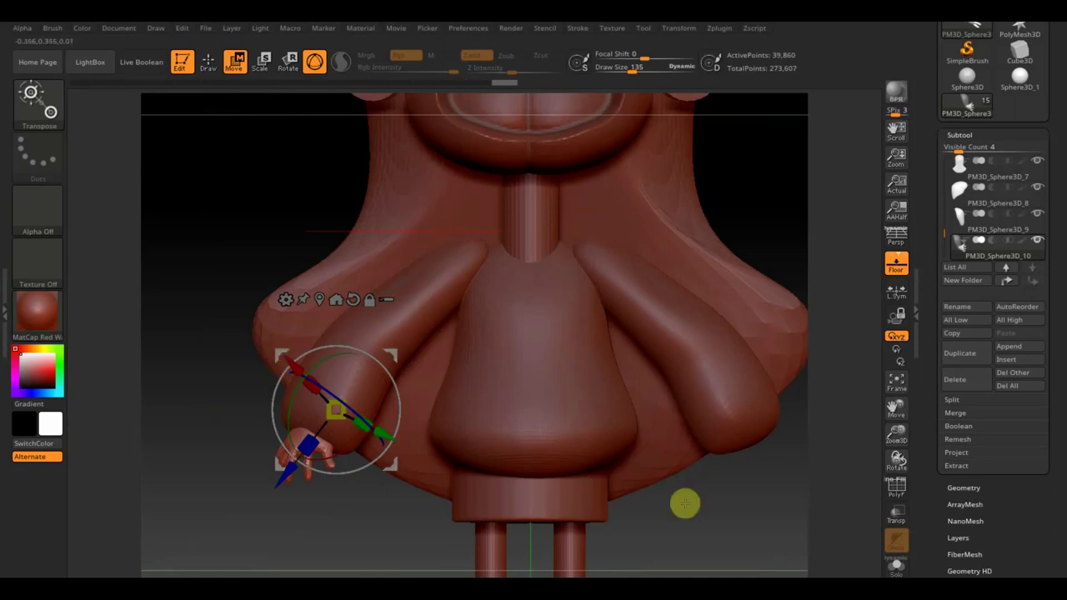
- Clear the mask from the hair and TrimCurve away the excess geometry near the hand
left_click(968, 488)
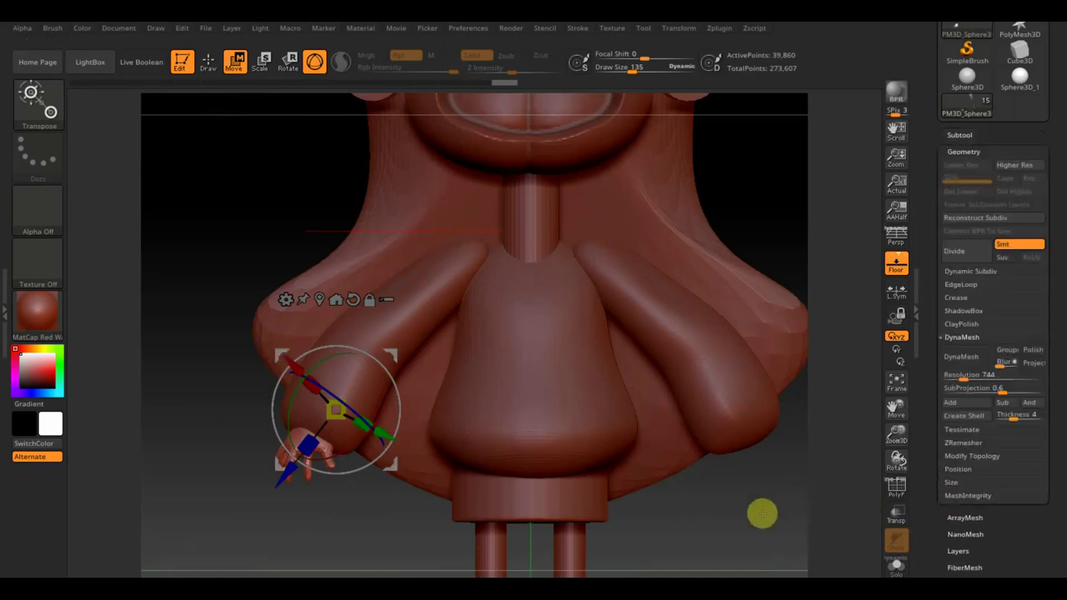
mouse_move(759, 518)
left_mouse_down("alt")
mouse_move(695, 548)
mouse_move(614, 500)
mouse_move(617, 491)
left_mouse_up("alt")
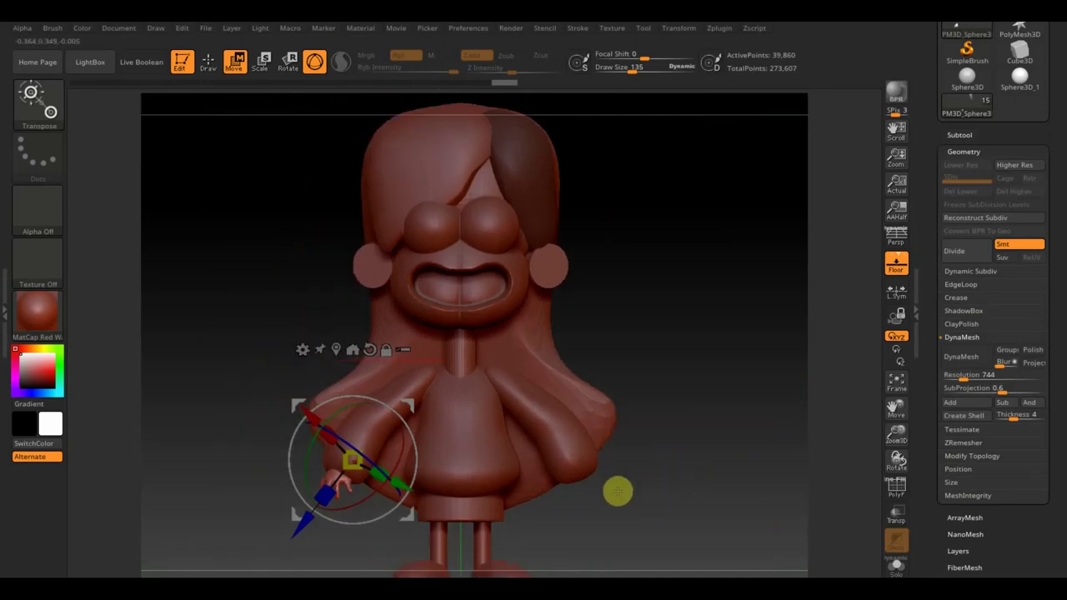
left_click(574, 254, "ctrl")
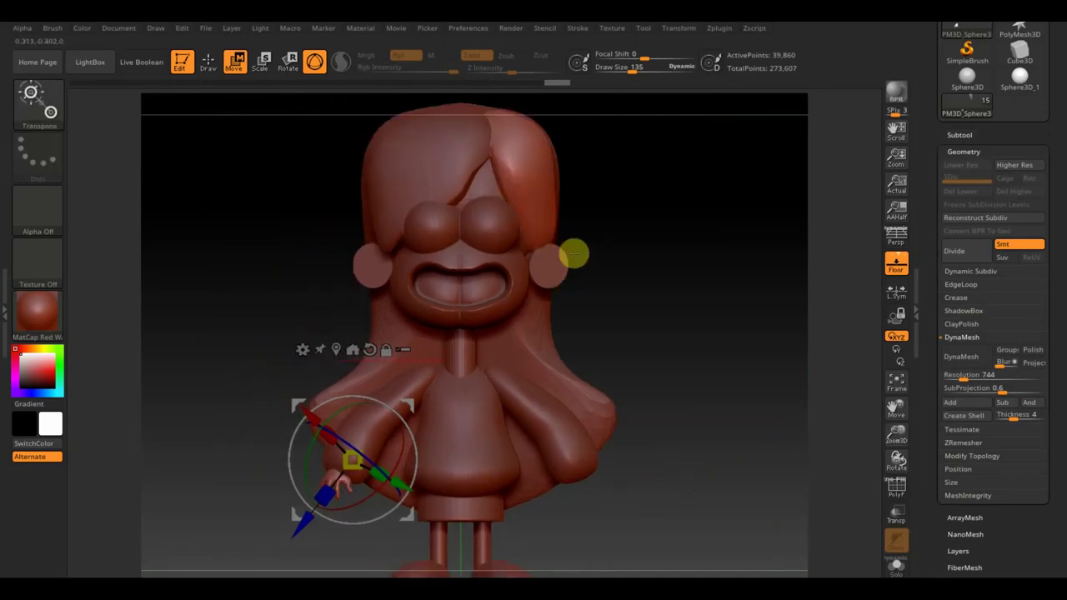
left_click(208, 61)
left_click_drag(347, 455, 329, 475, "ctrl+shift")
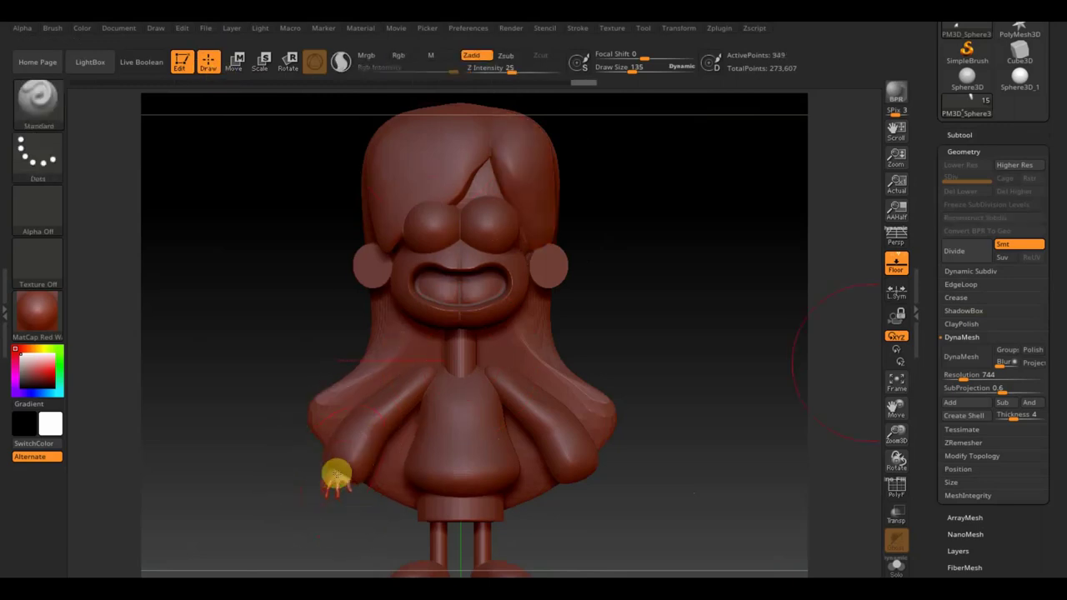
- Mirror And Weld the hand so a matching hand appears at the other sleeve
left_click(969, 456)
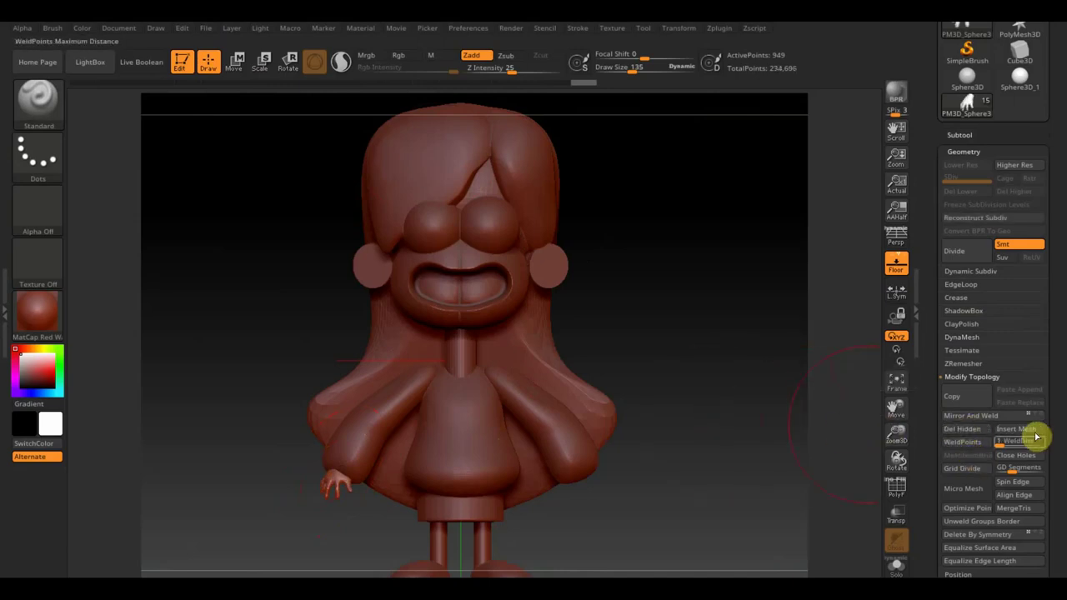
left_click(980, 415)
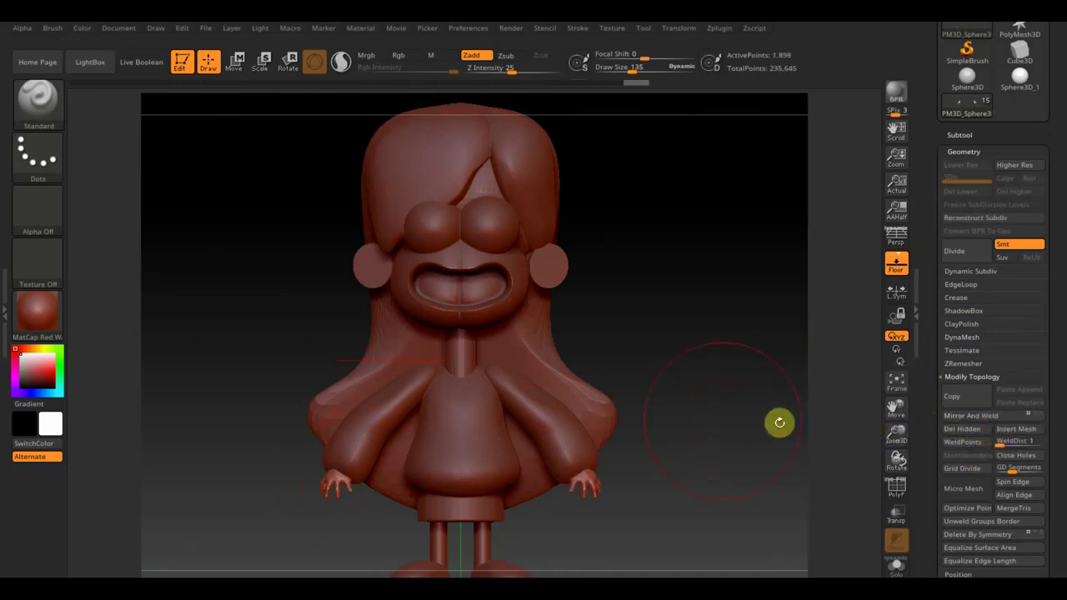
mouse_move(728, 436)
left_mouse_down("alt")
mouse_move(706, 424)
mouse_move(769, 431)
left_mouse_up("alt")
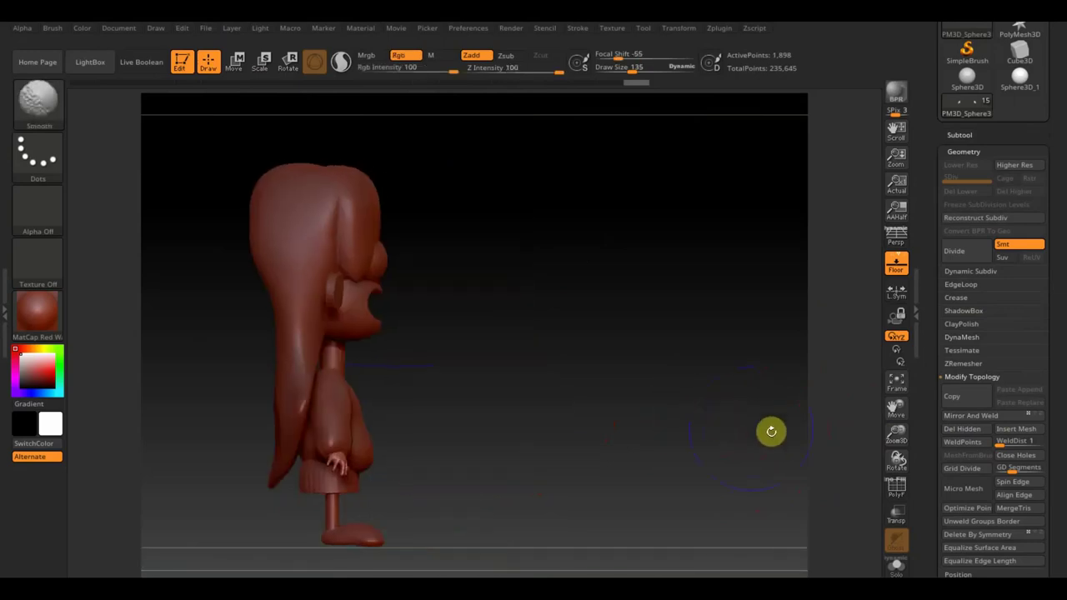
- Select the hair subtool and Shift-smooth the creases on the back of the hair
left_click_drag(705, 424, 689, 403, "shift")
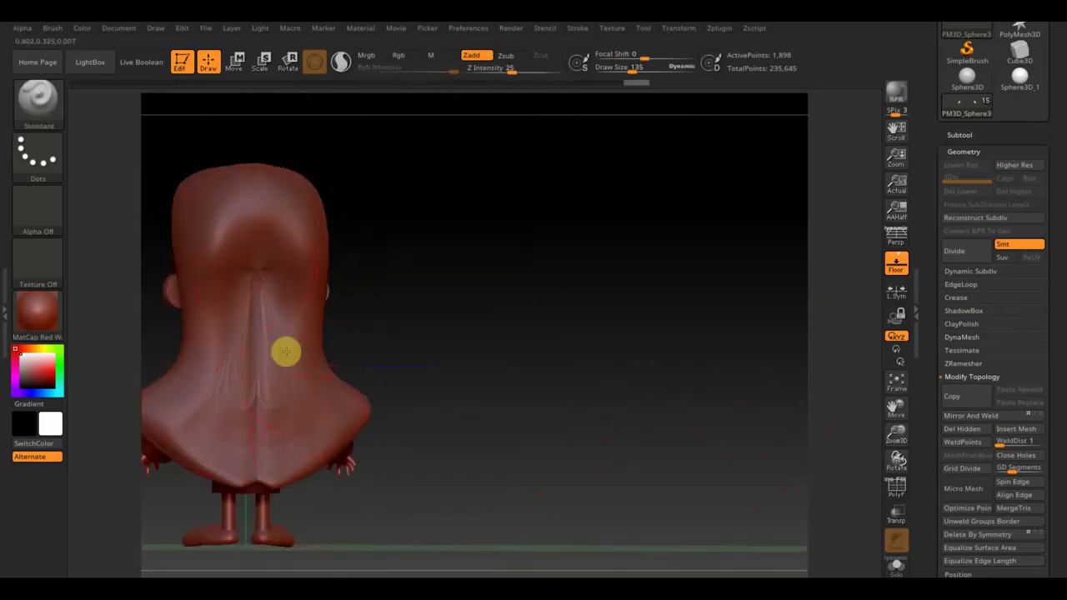
left_click(259, 373, "alt")
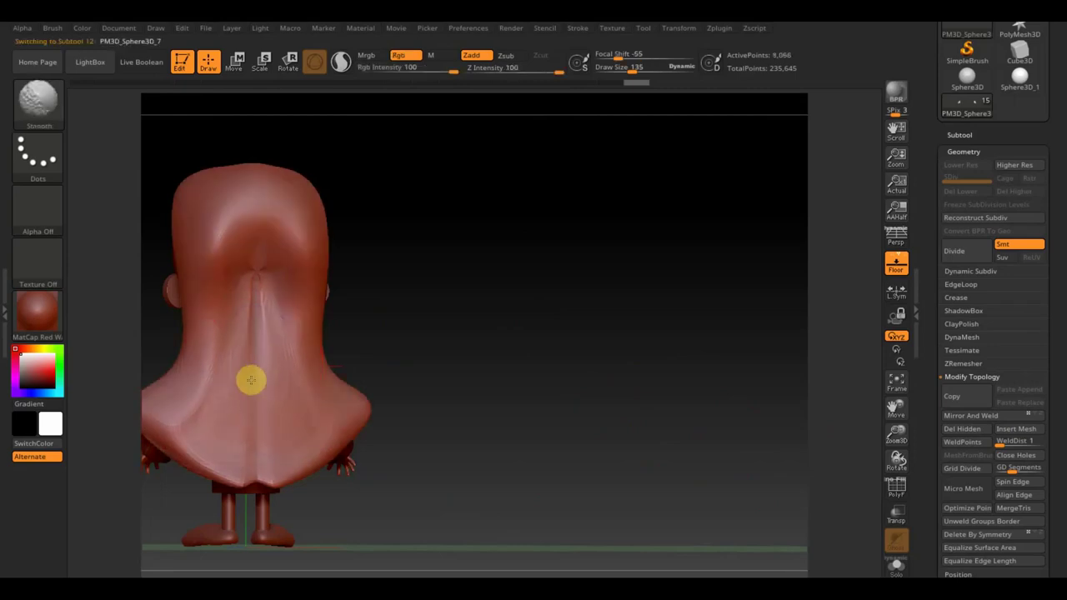
mouse_move(250, 376)
left_mouse_down("shift")
mouse_move(241, 248)
mouse_move(227, 312)
left_mouse_up("shift")
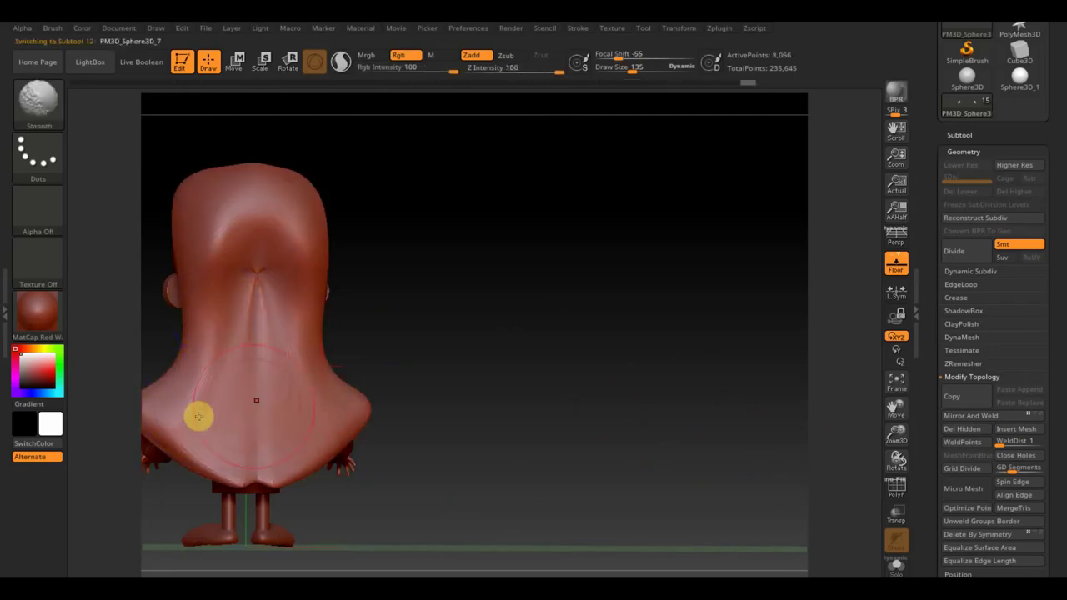
mouse_move(405, 378)
left_mouse_down()
mouse_move(511, 379)
mouse_move(643, 358)
mouse_move(509, 367)
mouse_move(526, 384)
mouse_move(519, 358)
mouse_move(631, 341)
left_mouse_up()
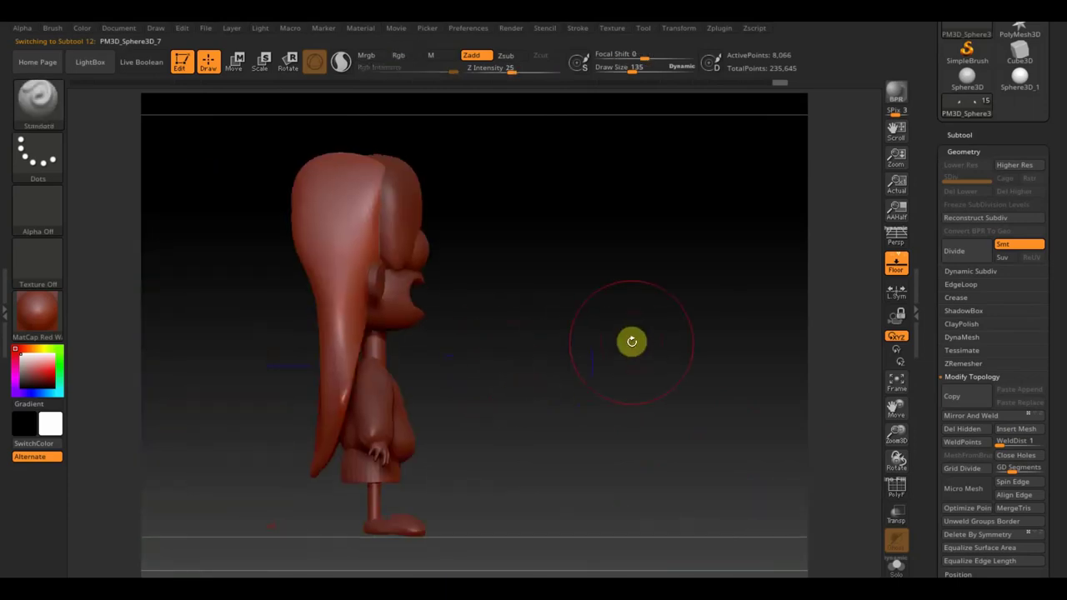
mouse_move(643, 256)
left_mouse_down()
mouse_move(560, 300)
mouse_move(688, 307)
left_mouse_up()
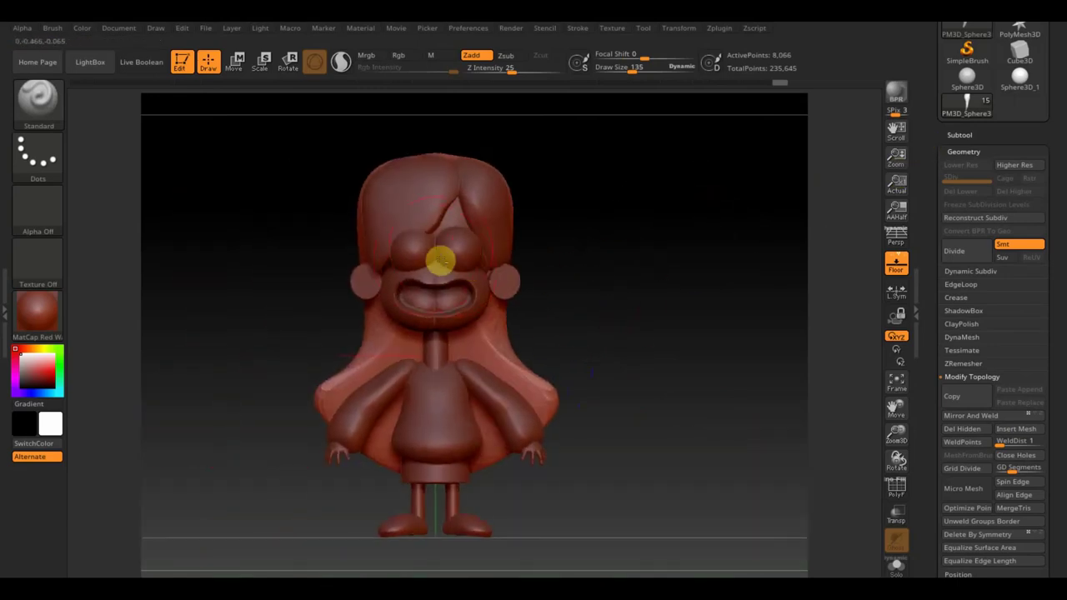
left_click_drag(562, 305, 655, 308, "shift")
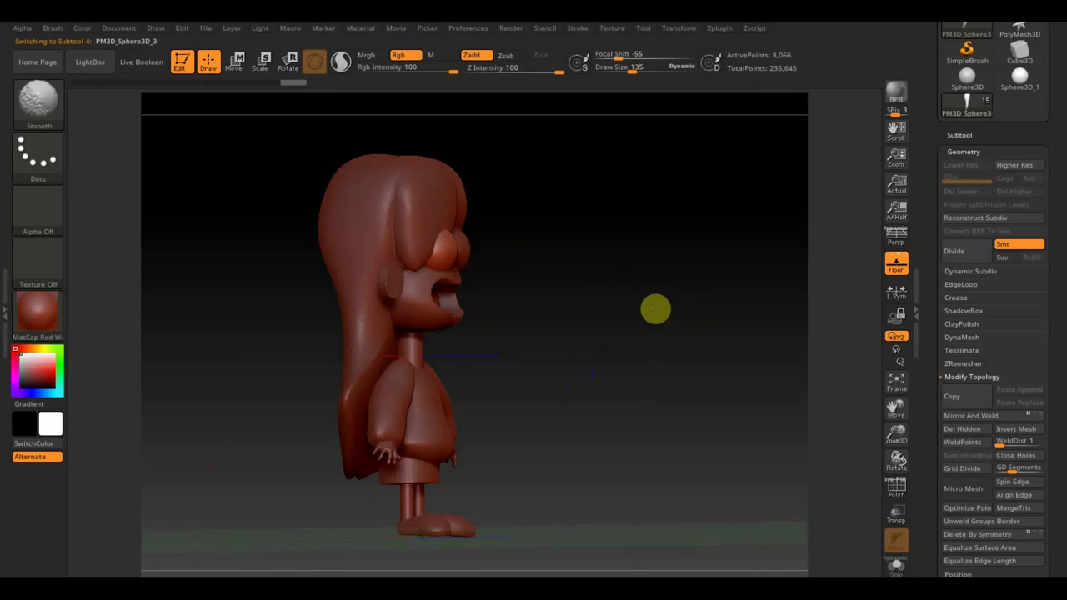
left_click(968, 138)
- Duplicate the hair sphere, enlarge it and push it to the lower back of the hair
left_click(965, 351)
left_click(234, 67)
left_click_drag(489, 200, 417, 317, "alt")
left_click_drag(507, 341, 630, 354, "shift")
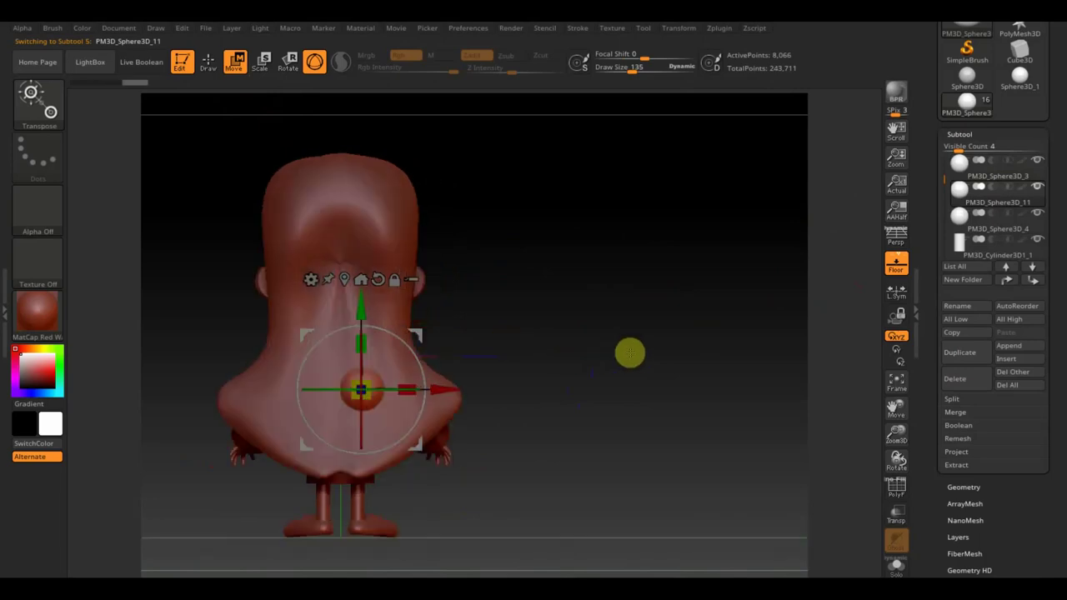
mouse_move(360, 389)
left_mouse_down()
mouse_move(414, 338)
mouse_move(486, 333)
mouse_move(476, 337)
mouse_move(564, 395)
left_mouse_up()
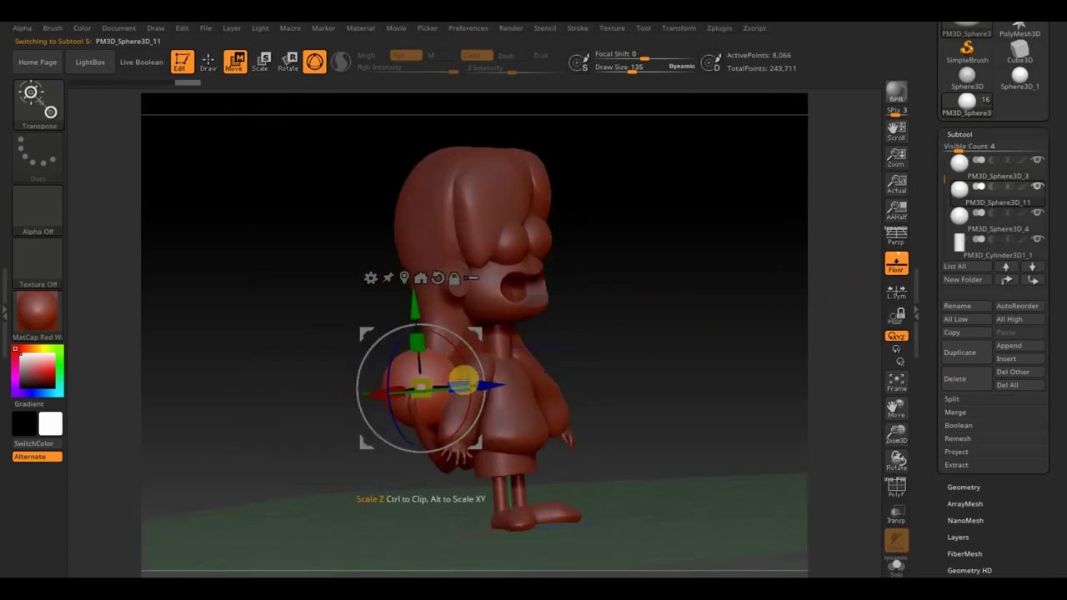
mouse_move(654, 376)
left_mouse_down()
mouse_move(670, 369)
mouse_move(644, 369)
left_mouse_up()
left_click_drag(502, 375, 511, 380)
mouse_move(592, 389)
left_mouse_down()
mouse_move(695, 386)
mouse_move(570, 355)
left_mouse_up()
mouse_move(483, 331)
left_mouse_down("ctrl")
mouse_move(460, 369)
mouse_move(550, 405)
mouse_move(492, 422)
left_mouse_up("ctrl")
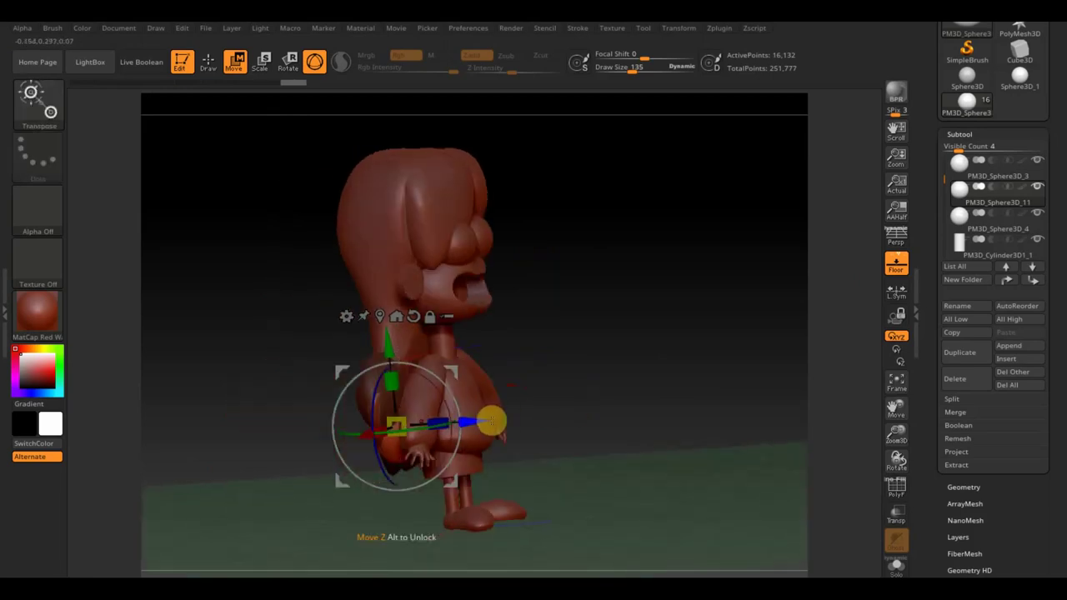
mouse_move(557, 407)
left_mouse_down()
mouse_move(514, 419)
mouse_move(559, 416)
mouse_move(564, 426)
left_mouse_up()
mouse_move(457, 386)
left_mouse_down()
mouse_move(486, 439)
mouse_move(619, 449)
left_mouse_up()
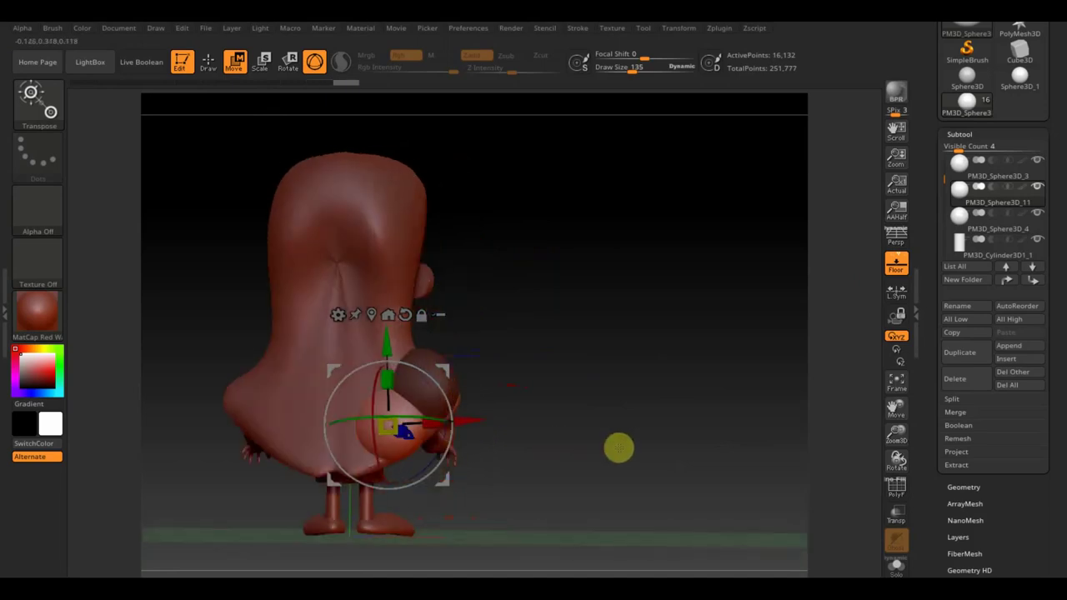
- Switch to the Move Topological brush and make the rounded hair lobe the active subtool
left_click(208, 62)
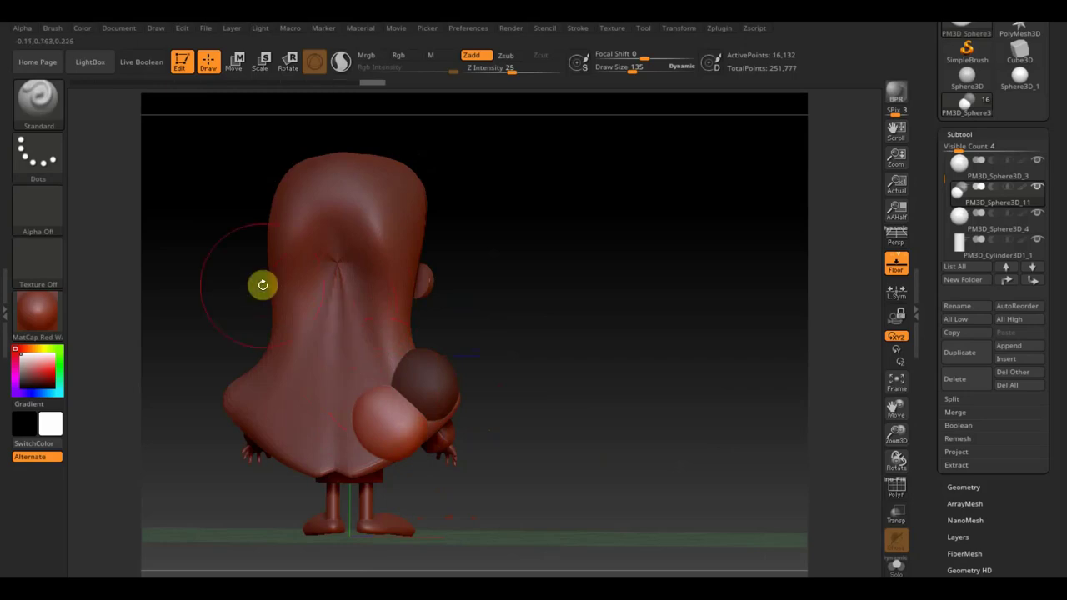
left_click(51, 106)
left_click(589, 309)
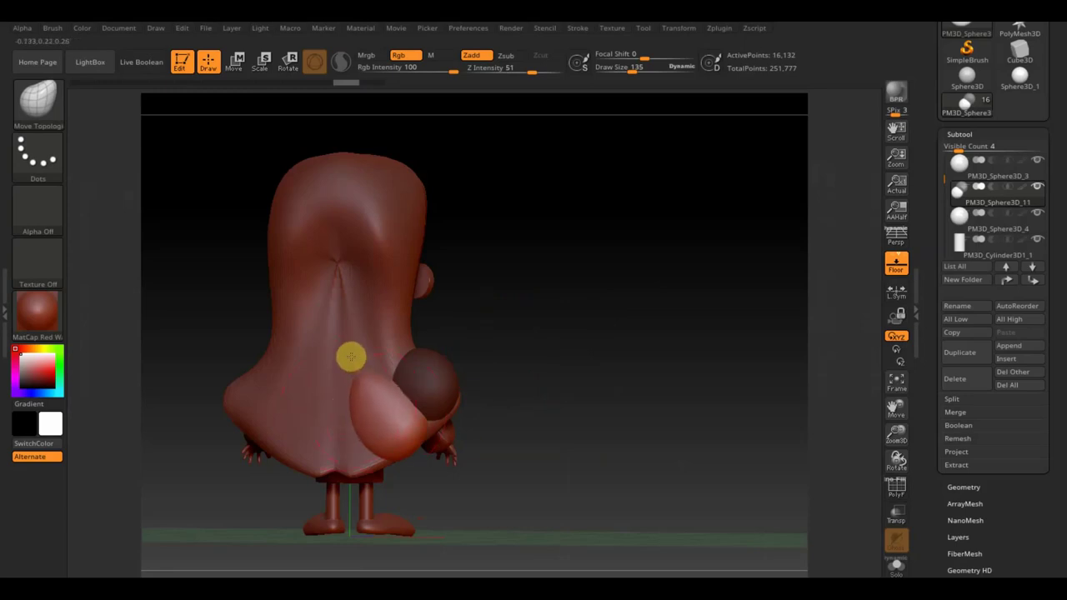
left_click(416, 382, "alt")
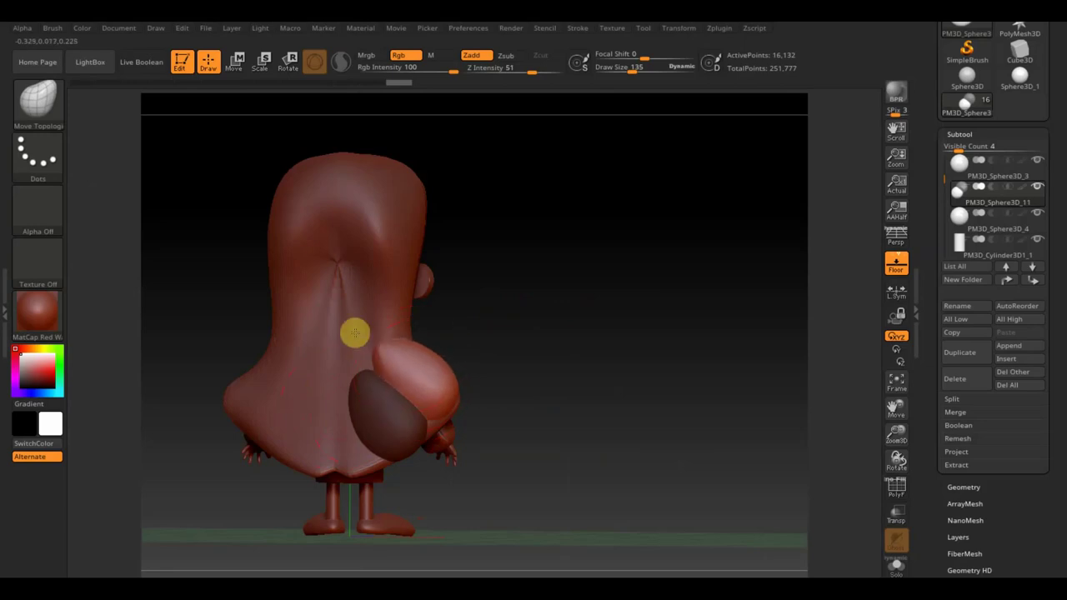
mouse_move(331, 319)
left_mouse_down()
mouse_move(576, 336)
mouse_move(526, 417)
left_mouse_up()
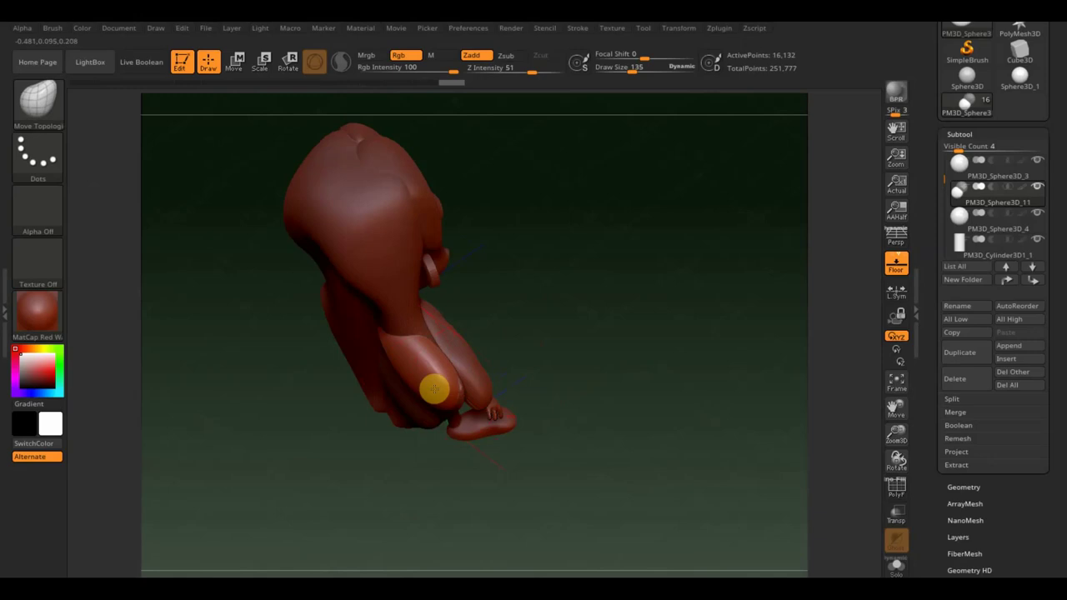
mouse_move(410, 403)
left_mouse_down()
mouse_move(536, 374)
mouse_move(653, 369)
mouse_move(540, 374)
left_mouse_up()
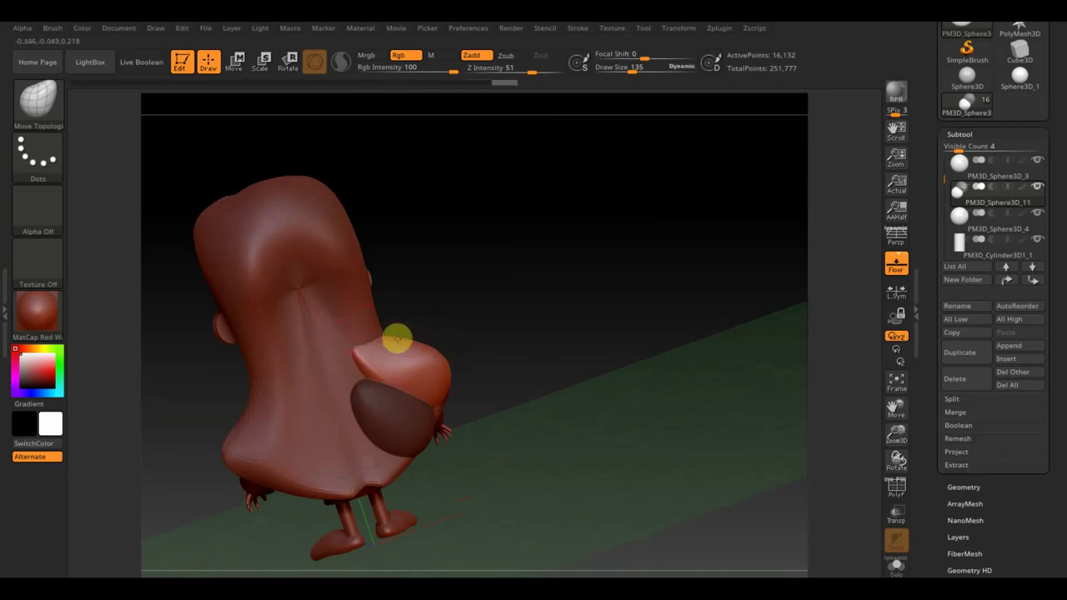
left_click_drag(424, 358, 484, 388)
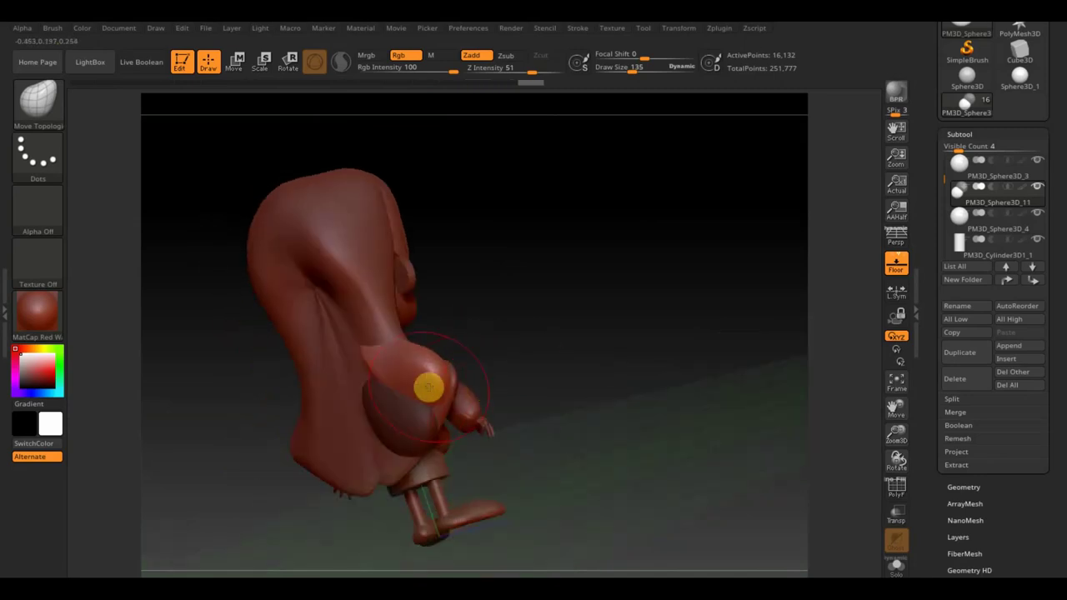
left_click(52, 118)
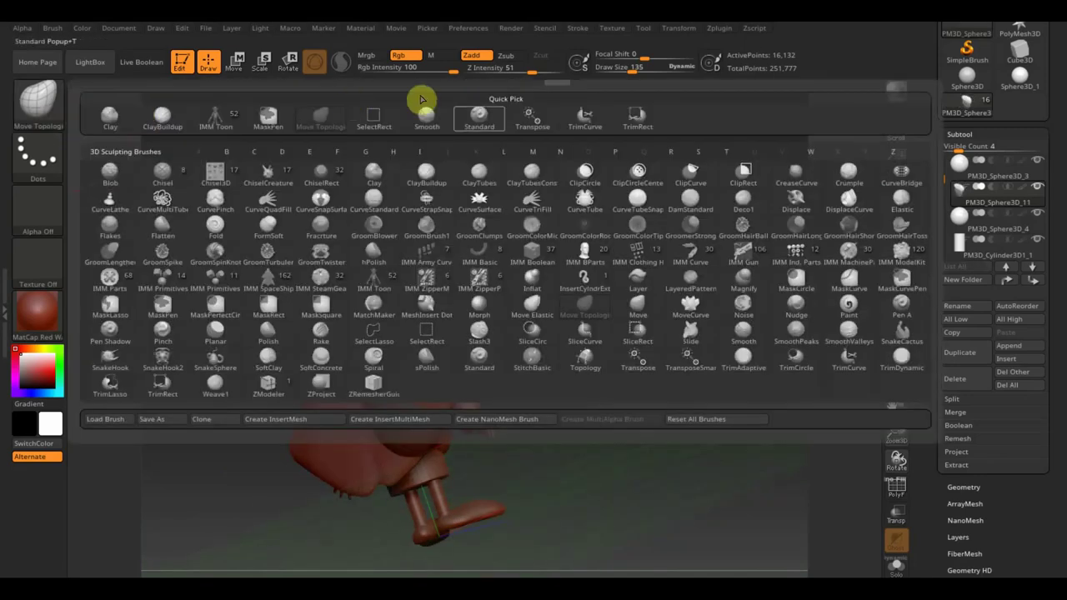
- Use the Standard brush with Shift to smooth the back hair lobe into a softer teardrop
left_click(479, 118)
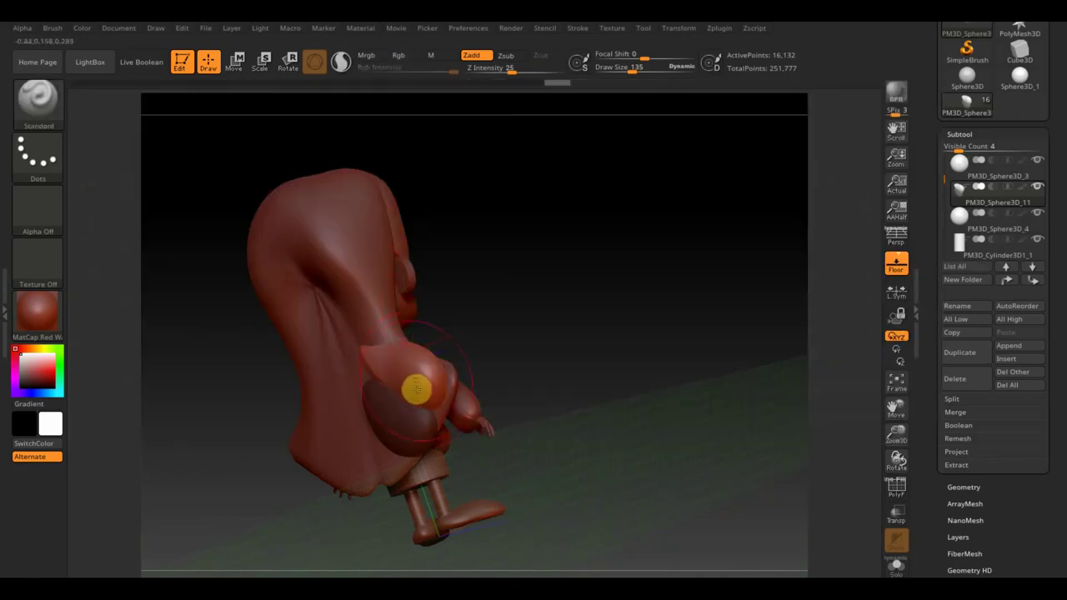
left_click_drag(544, 383, 596, 377)
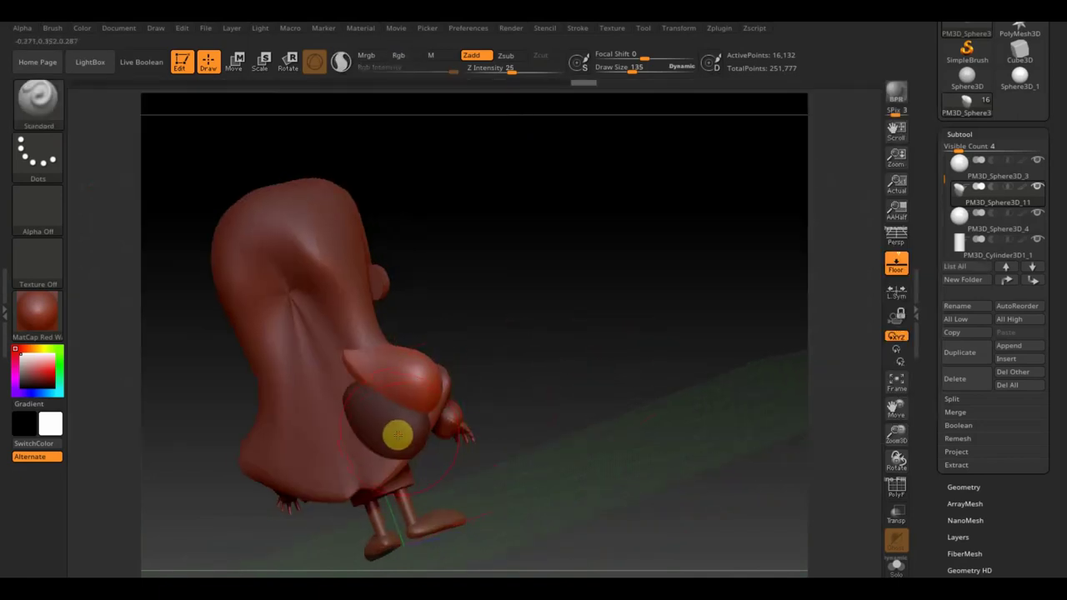
left_click_drag(420, 435, 417, 435, "shift")
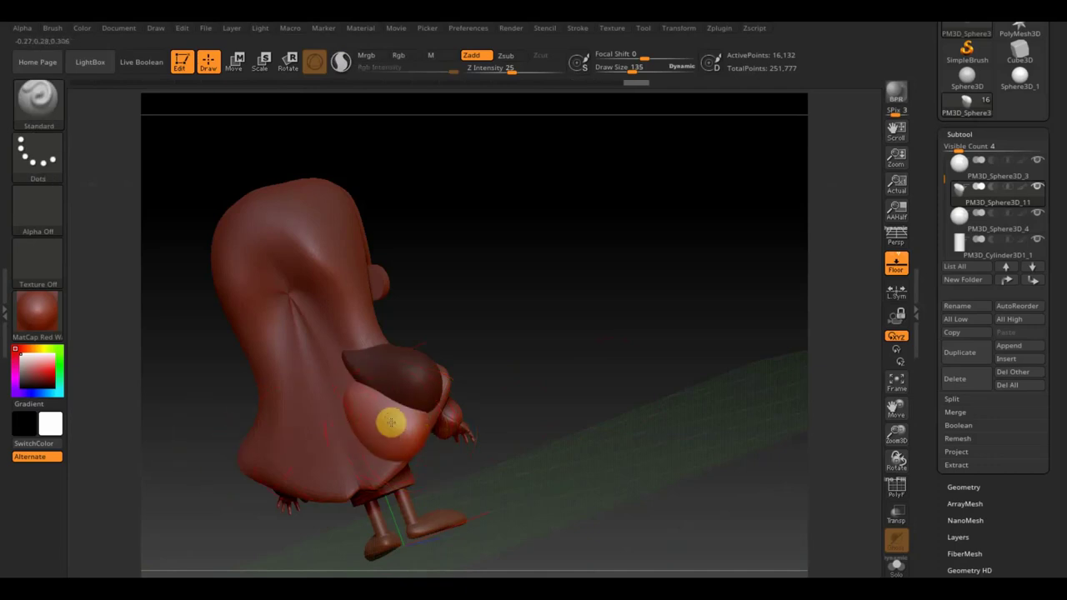
left_click_drag(491, 441, 476, 438)
left_click_drag(495, 478, 545, 464)
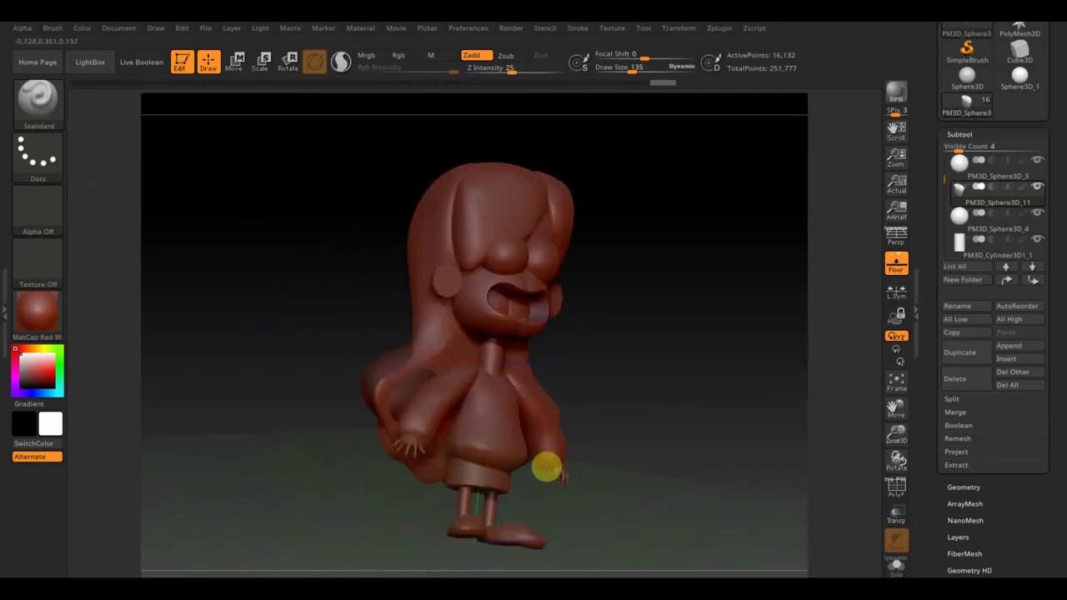
mouse_move(575, 396)
left_mouse_down()
mouse_move(655, 392)
mouse_move(709, 412)
left_mouse_up()
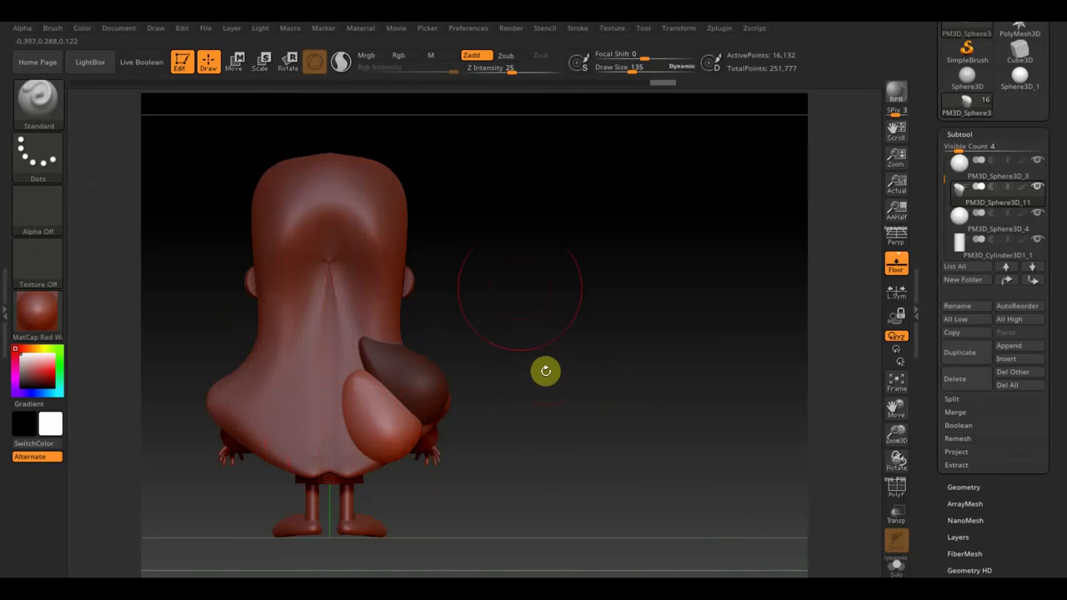
left_click(236, 62)
- Ctrl-drag the gizmo to copy the hair lobe down-left, then shrink and rotate the copy
key("ctrl")
key("ctrl")
mouse_move(465, 392)
left_mouse_down("ctrl")
mouse_move(375, 423)
mouse_move(389, 409)
left_mouse_up("ctrl")
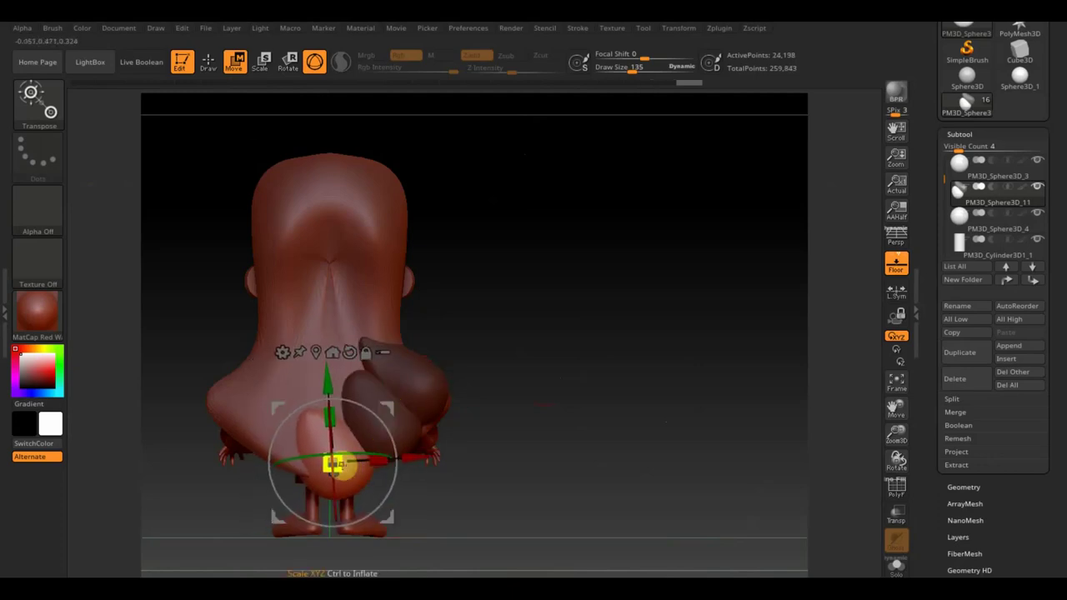
left_click_drag(336, 465, 331, 462)
left_click_drag(387, 409, 400, 393)
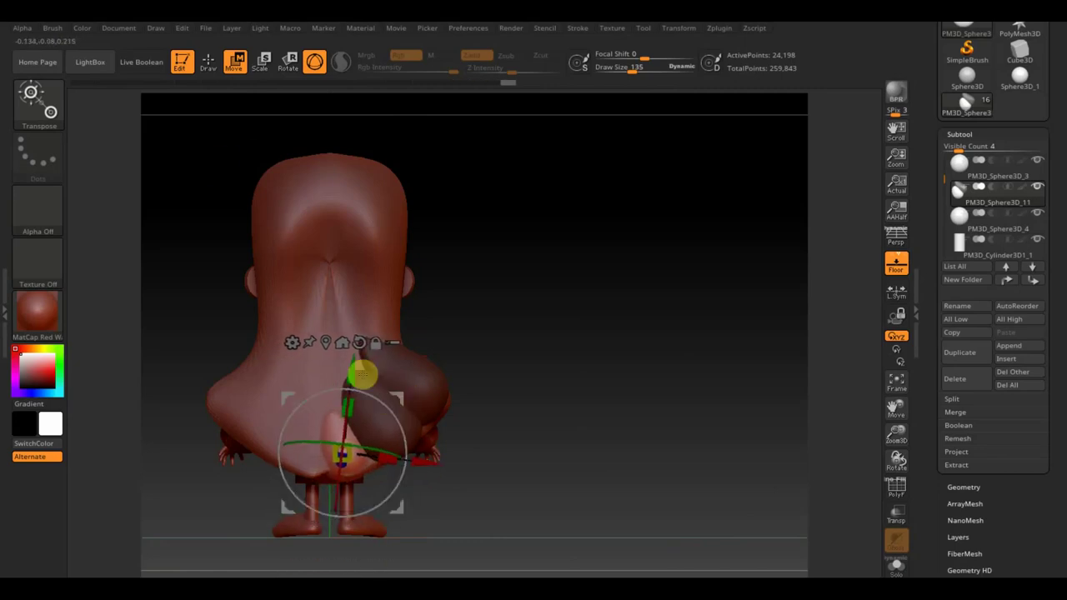
- Pull the copied lobe into a pointed spike with the Move Topological brush
left_click(207, 62)
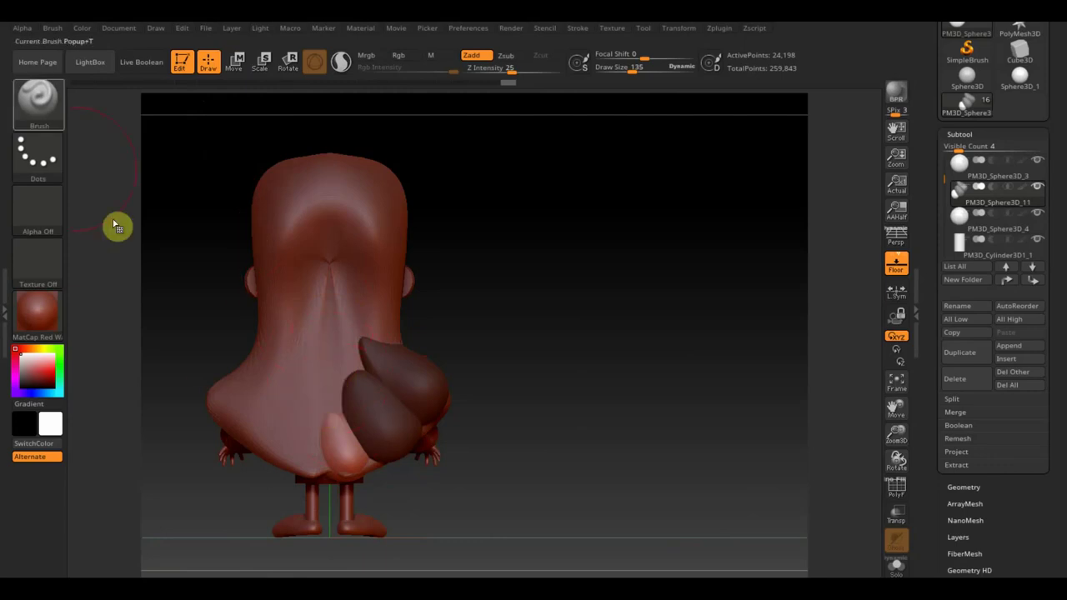
left_click(42, 89)
left_click(322, 119)
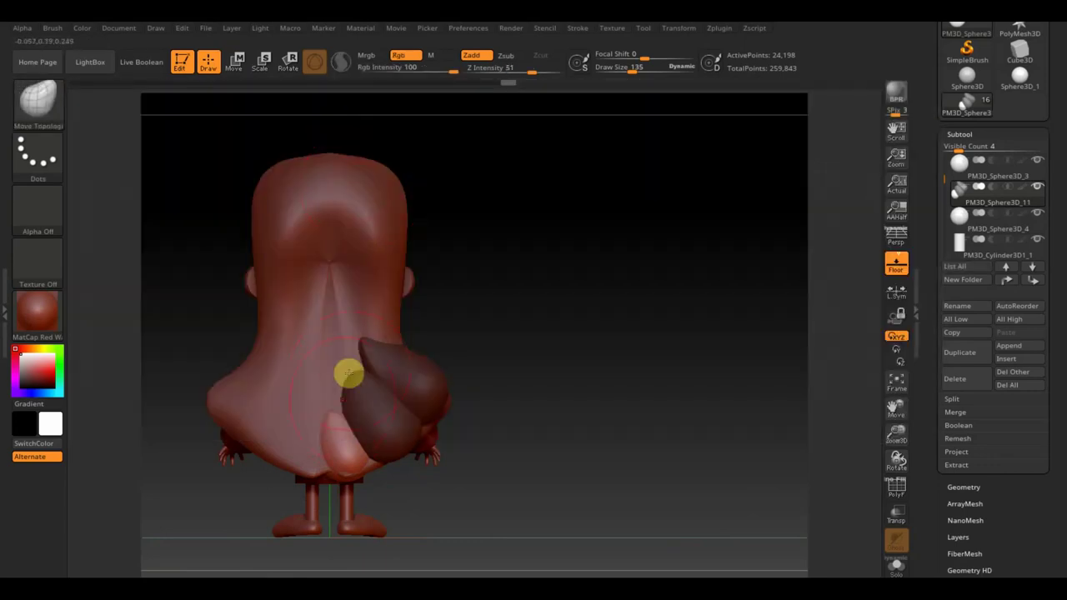
mouse_move(336, 415)
left_mouse_down()
mouse_move(321, 380)
mouse_move(593, 362)
left_mouse_up()
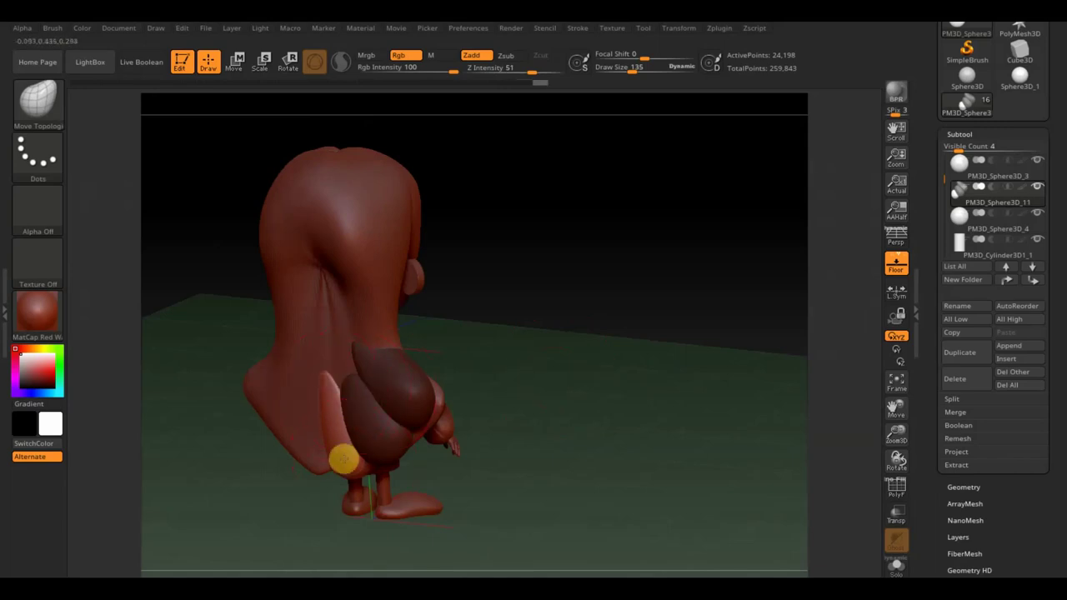
left_click_drag(517, 439, 576, 414, "shift")
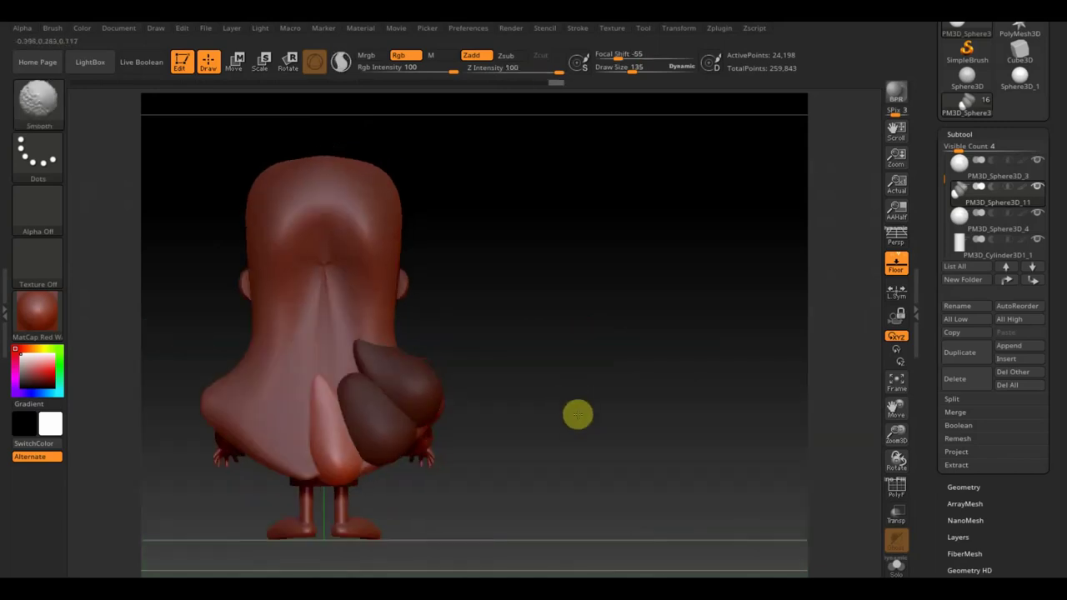
left_click(963, 486)
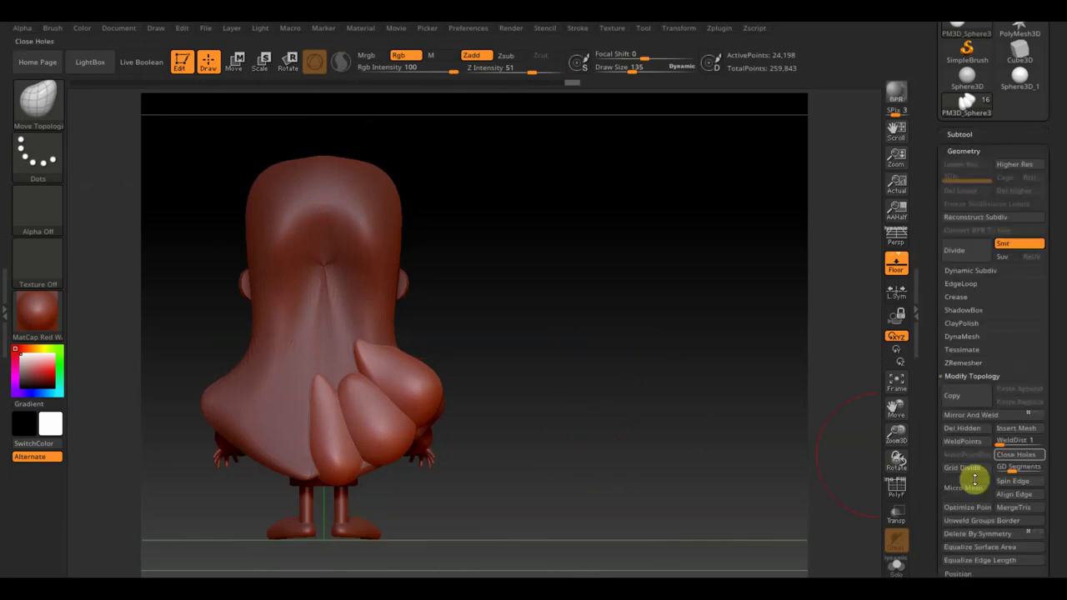
- Mirror And Weld the back hair spikes onto Mabel's other side
left_click(975, 414)
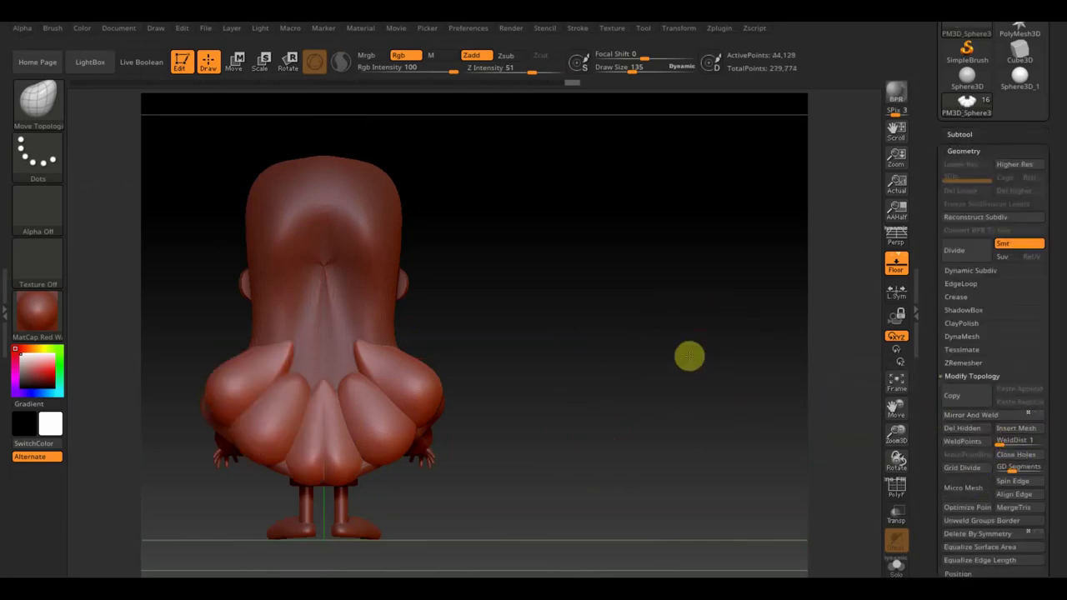
left_click_drag(689, 357, 608, 374, "shift")
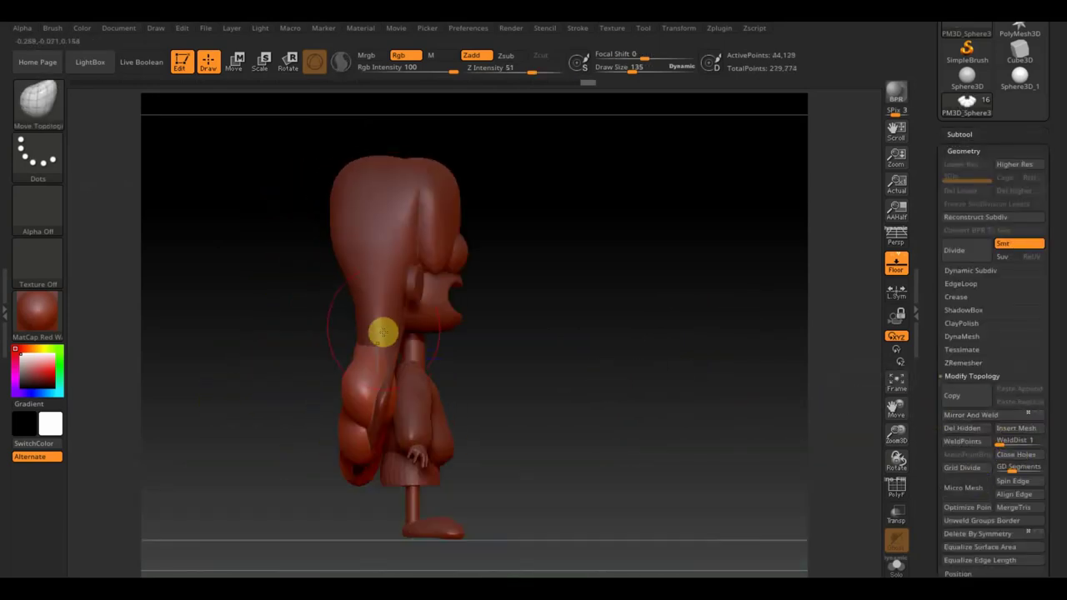
left_click(382, 324, "alt")
mouse_move(569, 366)
left_mouse_down()
mouse_move(341, 384)
mouse_move(374, 414)
mouse_move(381, 364)
left_mouse_up()
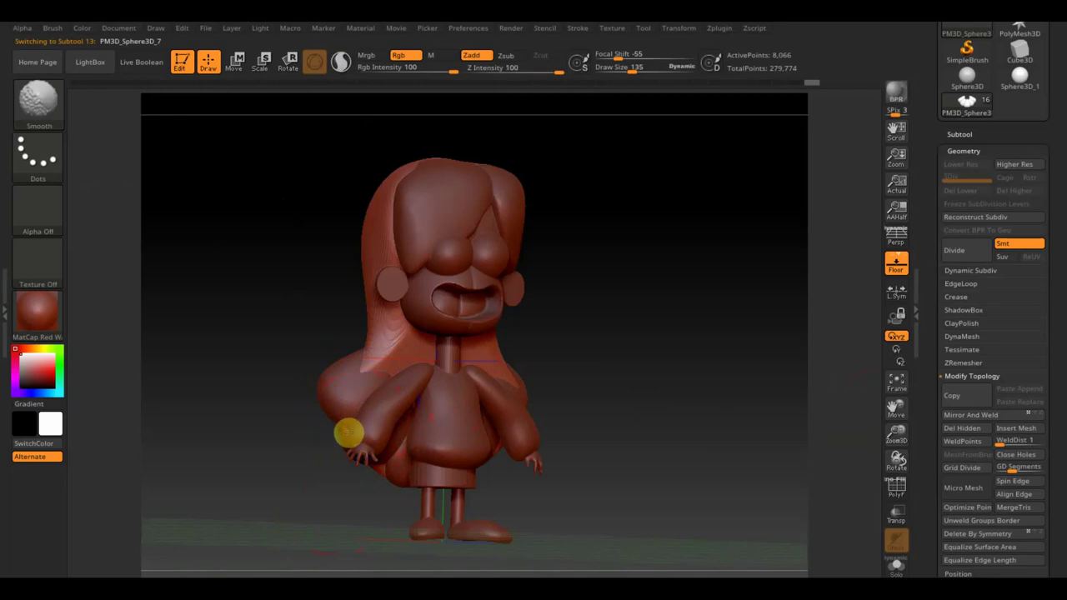
- Smooth the main hair mass under the left arm and along the back of the hair
mouse_move(353, 436)
left_mouse_down()
mouse_move(375, 473)
mouse_move(428, 505)
left_mouse_up()
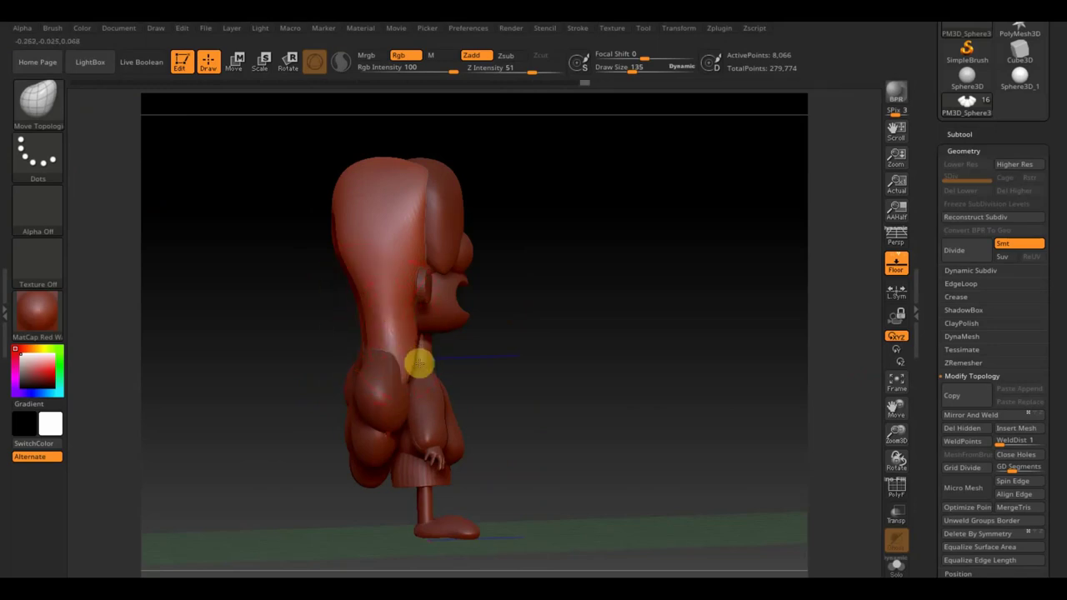
left_click(378, 387, "alt")
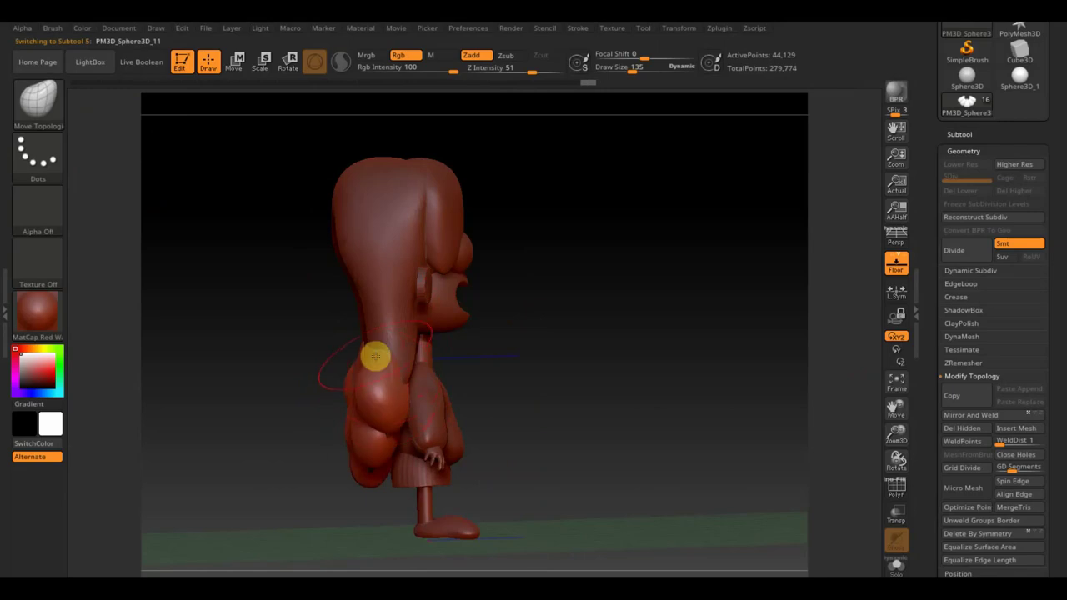
mouse_move(500, 400)
left_mouse_down()
mouse_move(536, 340)
mouse_move(369, 380)
left_mouse_up()
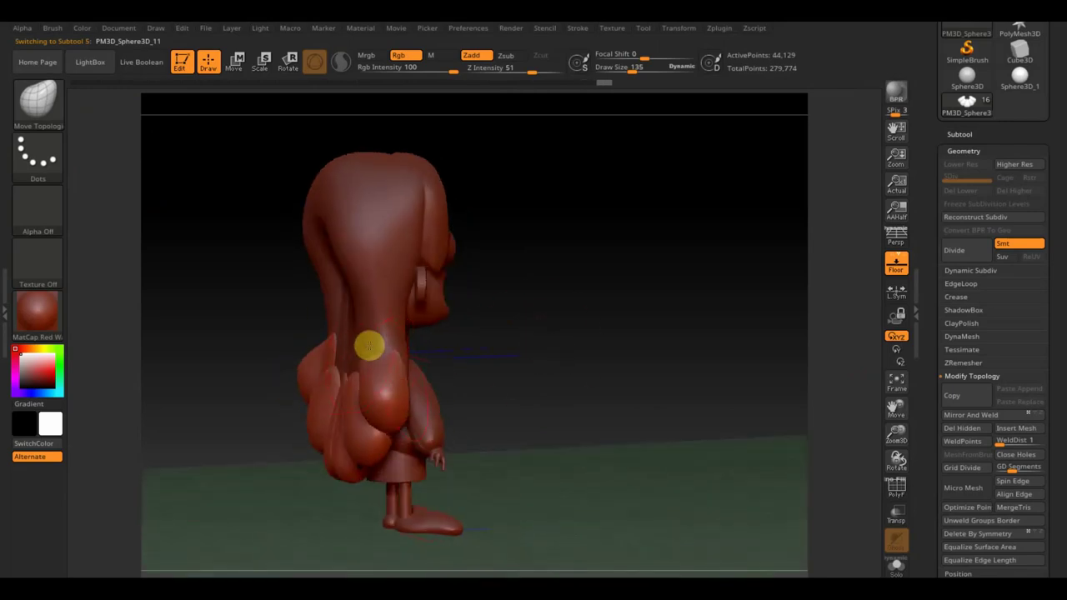
left_click(368, 339, "alt")
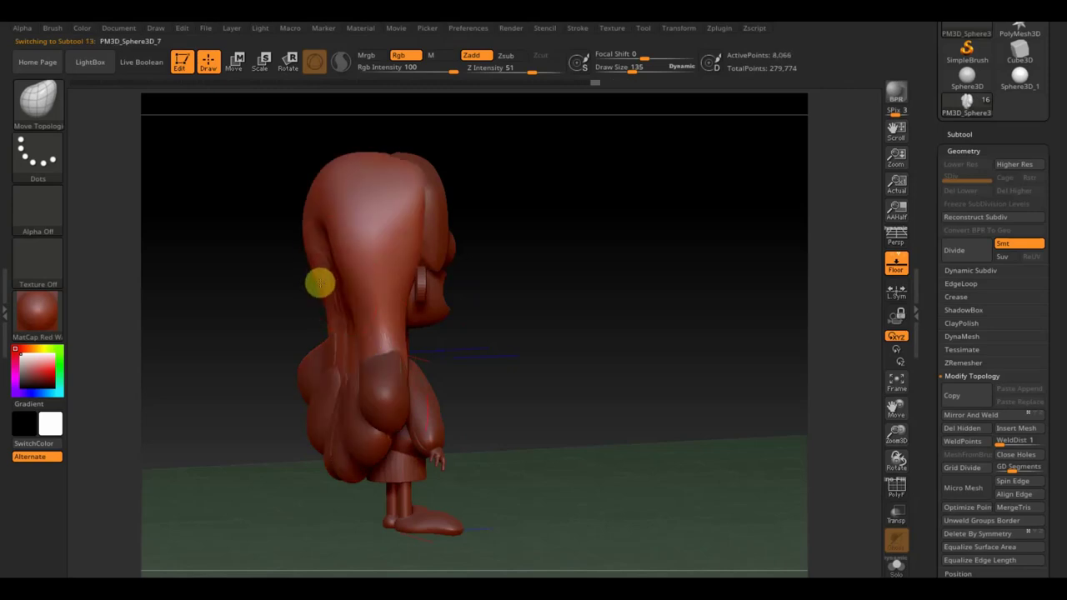
left_click_drag(540, 291, 516, 293)
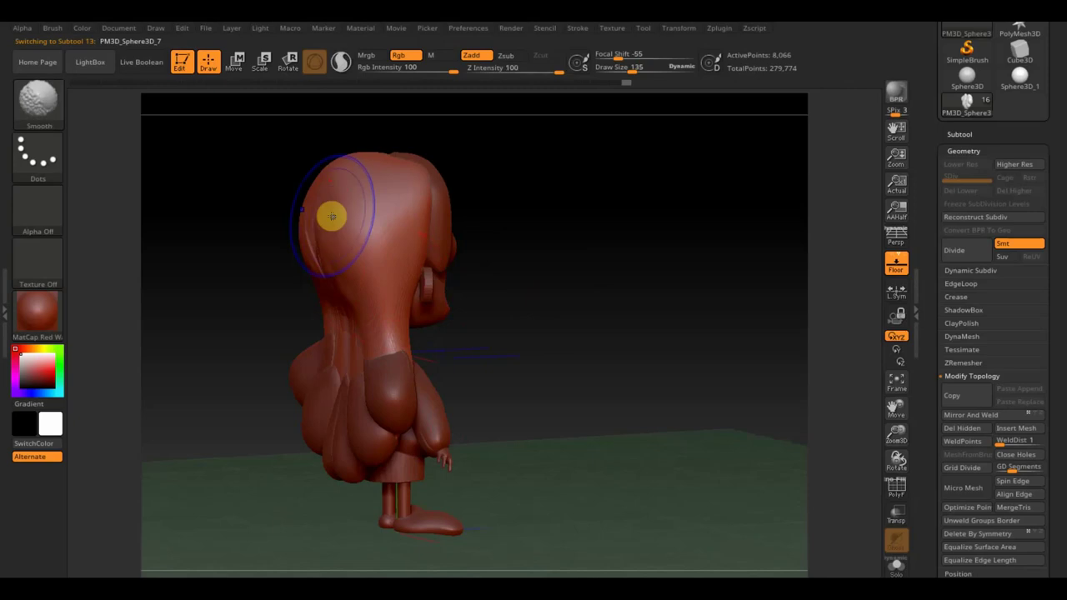
left_click_drag(322, 233, 334, 232, "shift")
- Return to a centred front view and make the eye sphere the active subtool
mouse_move(500, 338)
left_mouse_down()
mouse_move(515, 248)
mouse_move(531, 222)
mouse_move(376, 214)
left_mouse_up()
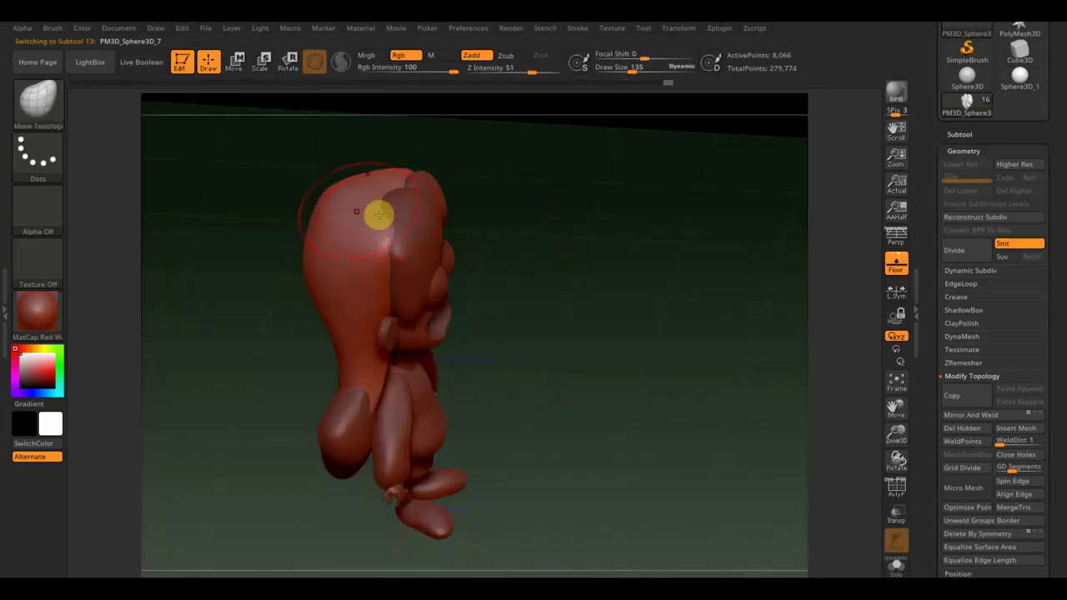
mouse_move(508, 236)
left_mouse_down()
mouse_move(555, 272)
mouse_move(541, 305)
mouse_move(524, 202)
mouse_move(662, 331)
left_mouse_up()
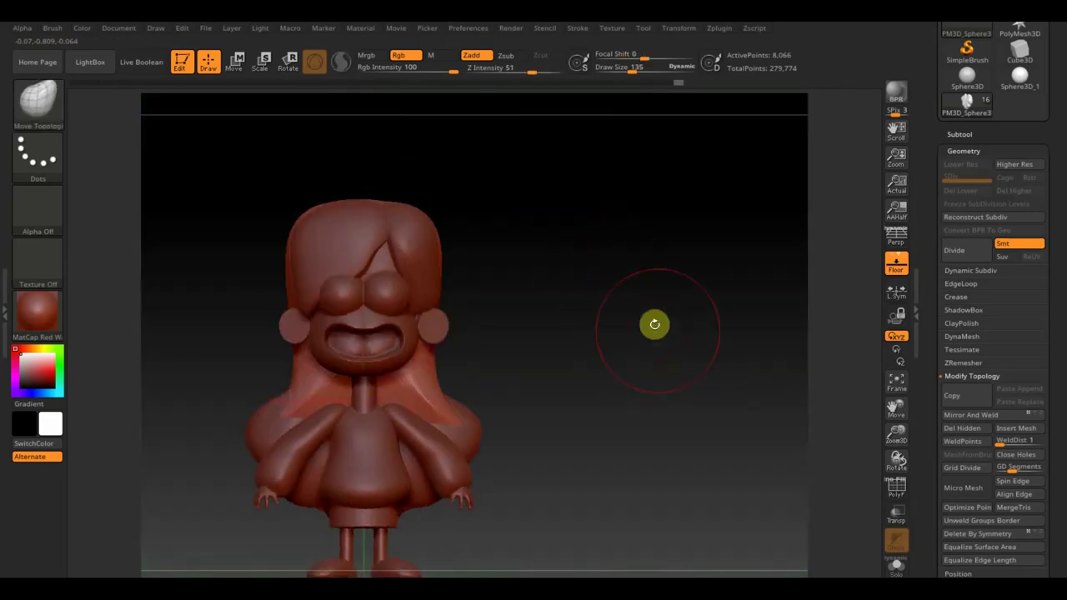
left_click_drag(611, 371, 691, 326, "alt")
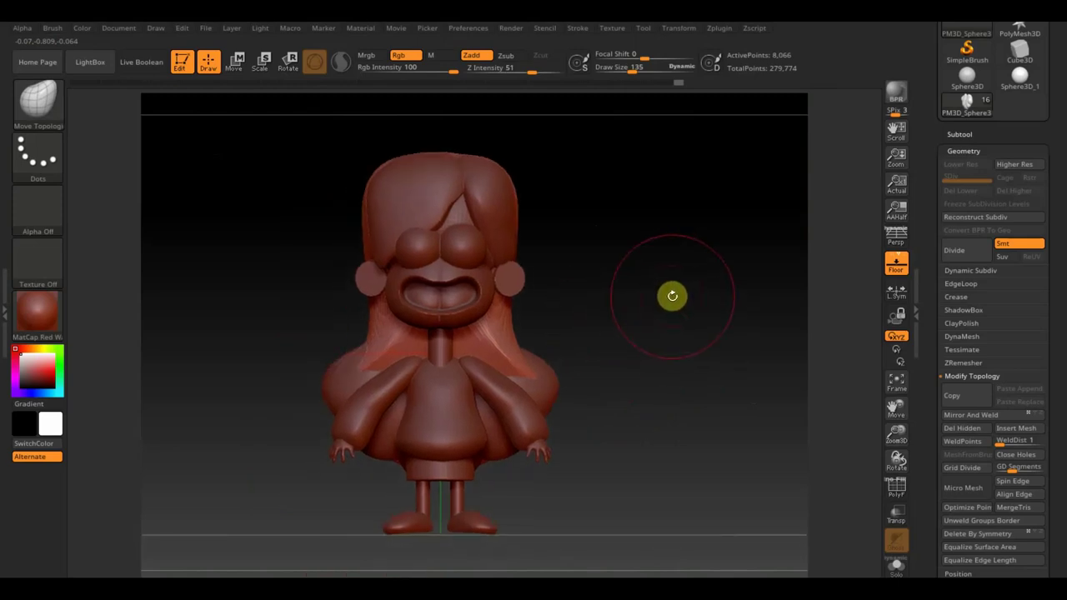
left_click(414, 255, "alt")
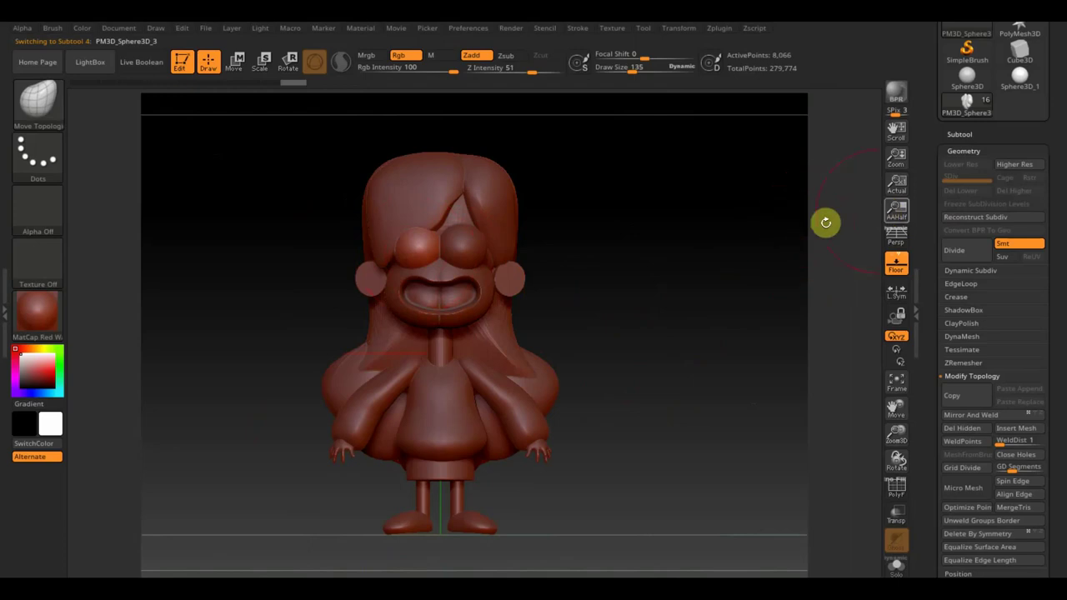
left_click(973, 136)
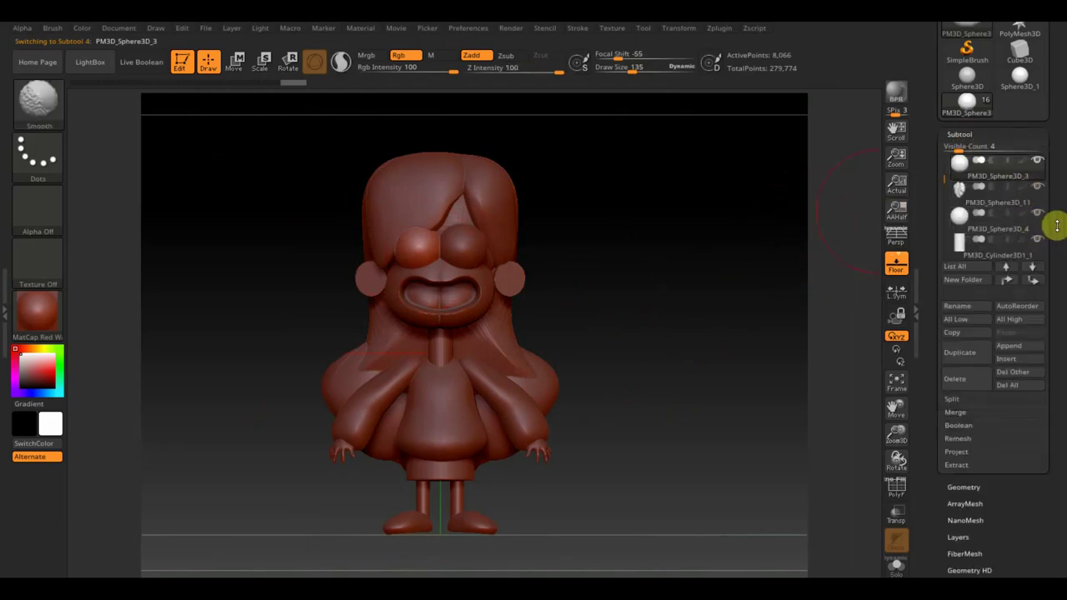
- Duplicate the eye sphere and bring the copy in front of the face
left_click(1036, 161)
left_click(1036, 163, "shift")
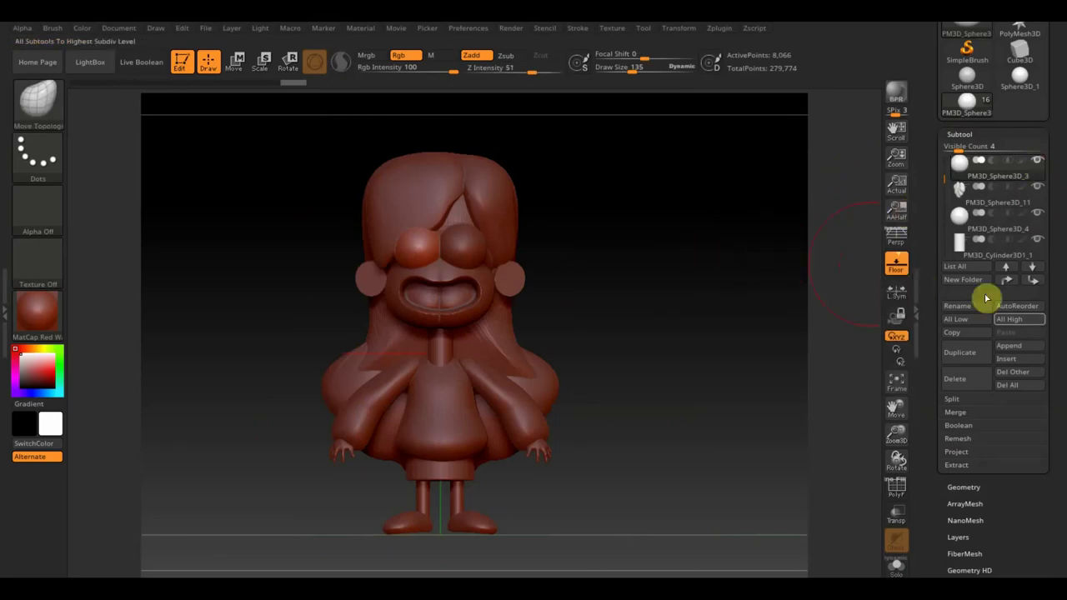
left_click(967, 354)
mouse_move(850, 339)
left_mouse_down()
mouse_move(714, 340)
mouse_move(762, 338)
left_mouse_up()
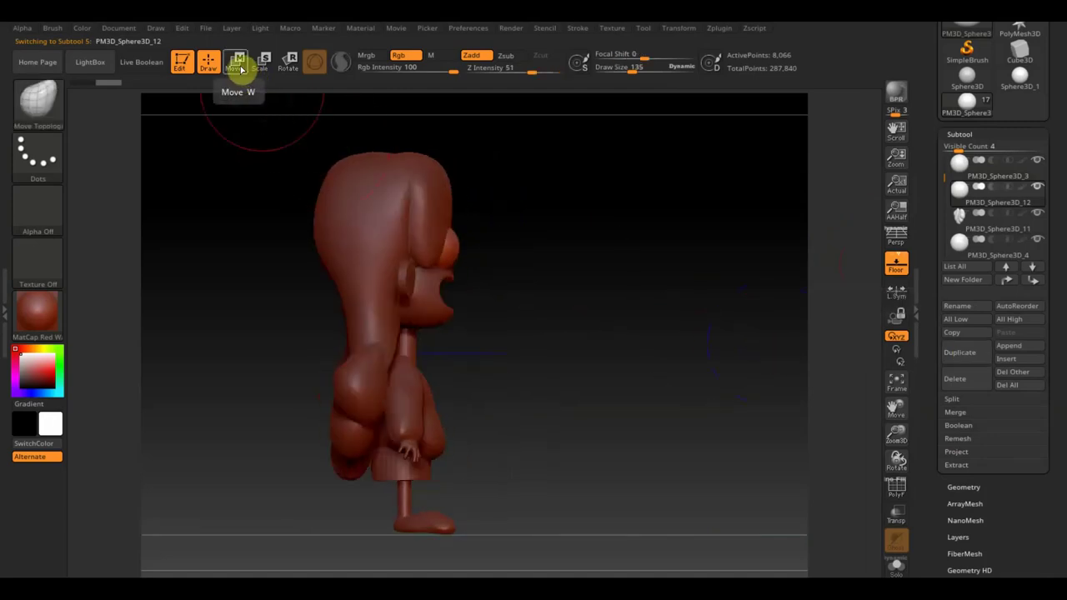
mouse_move(977, 199)
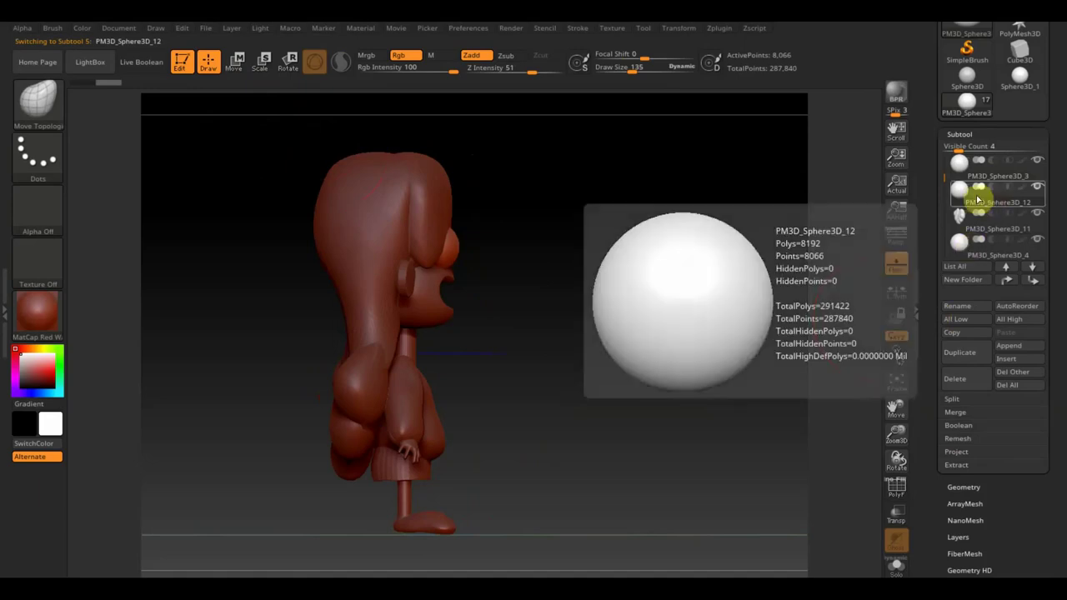
left_click(236, 63)
left_click_drag(525, 246, 591, 266)
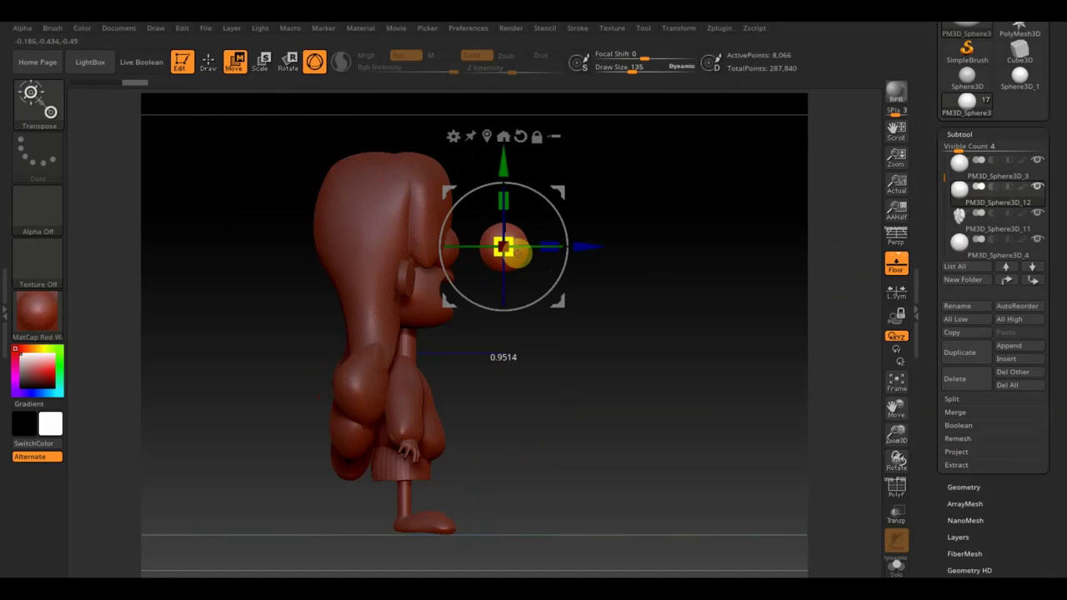
left_click_drag(583, 334, 688, 361)
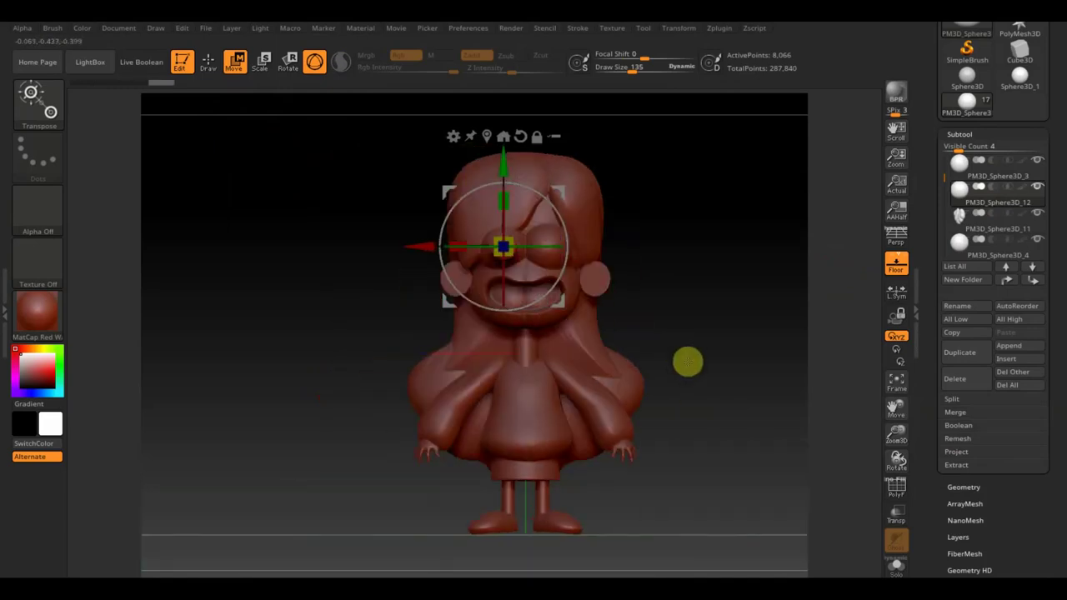
left_click_drag(736, 306, 635, 379, "alt")
- Shrink the copy into a nose between the eyes, stretch it forward and raise it slightly
left_click_drag(375, 219, 432, 264)
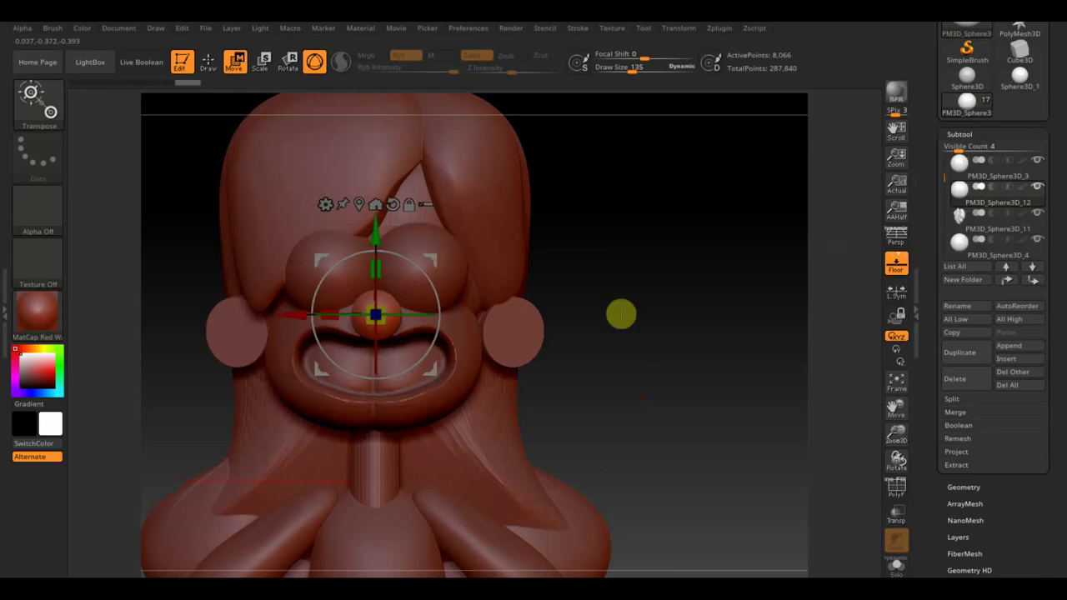
left_click_drag(621, 314, 619, 312, "shift")
mouse_move(422, 307)
left_mouse_down()
mouse_move(441, 309)
mouse_move(362, 312)
left_mouse_up()
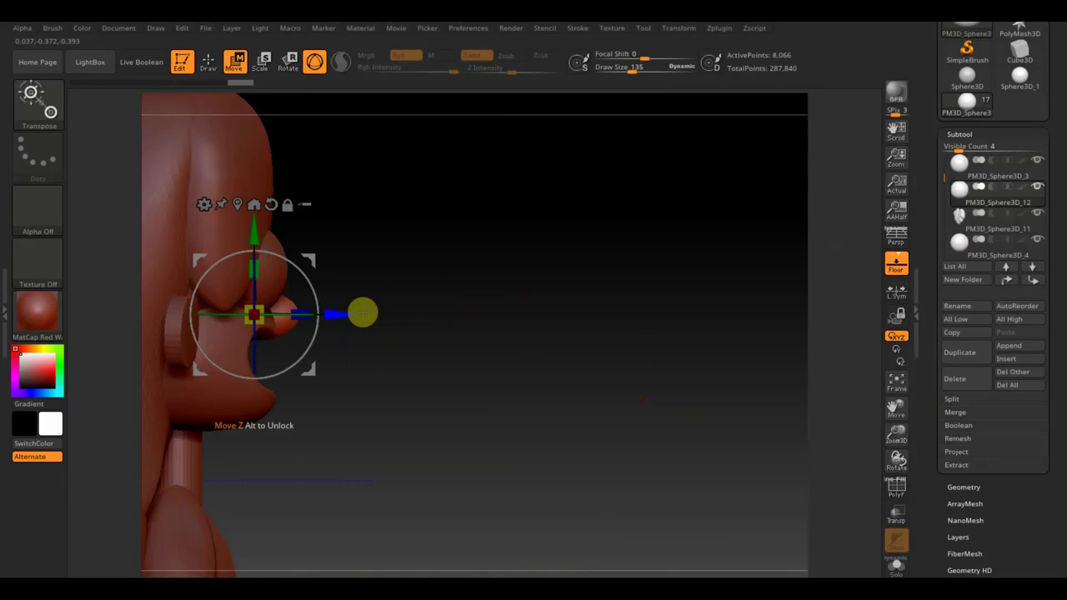
mouse_move(256, 317)
left_mouse_down()
mouse_move(263, 326)
mouse_move(254, 309)
left_mouse_up()
left_click_drag(254, 238, 254, 235)
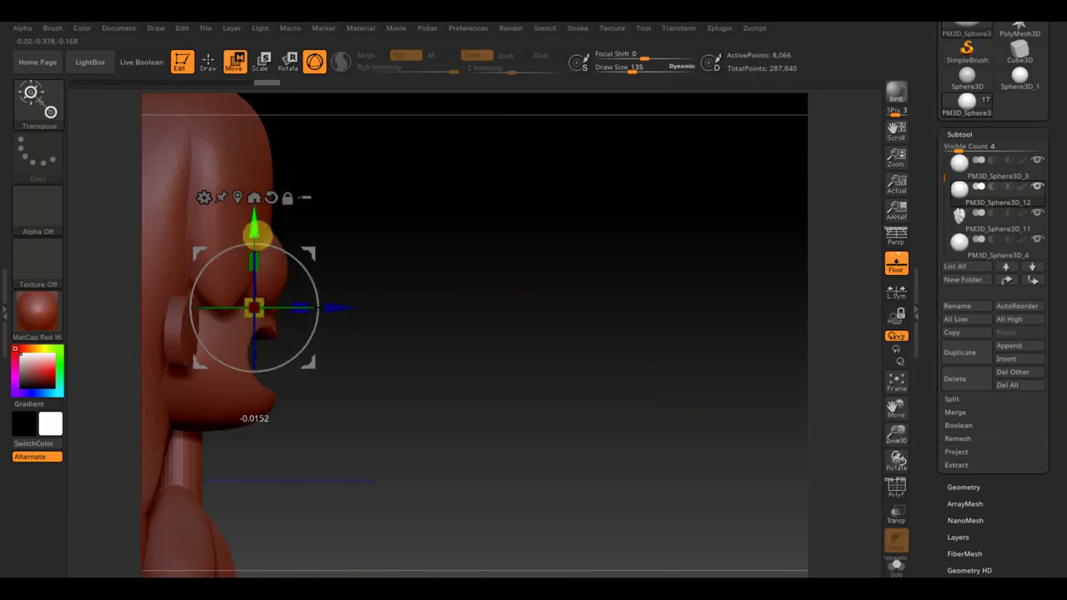
mouse_move(467, 317)
left_mouse_down()
mouse_move(567, 347)
mouse_move(536, 333)
left_mouse_up()
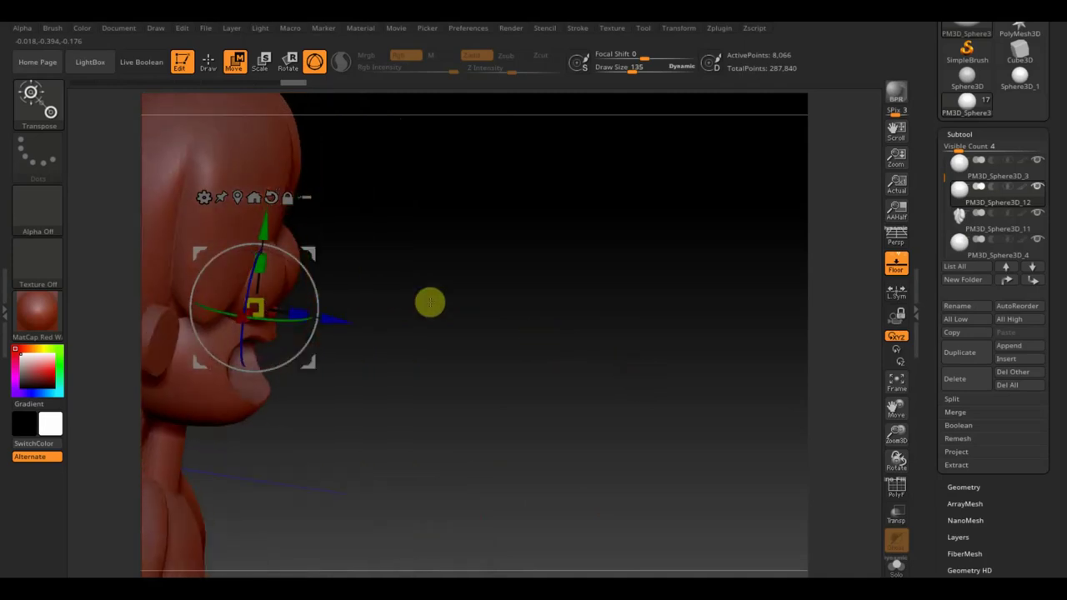
mouse_move(343, 341)
left_mouse_down()
mouse_move(457, 314)
mouse_move(553, 331)
left_mouse_up()
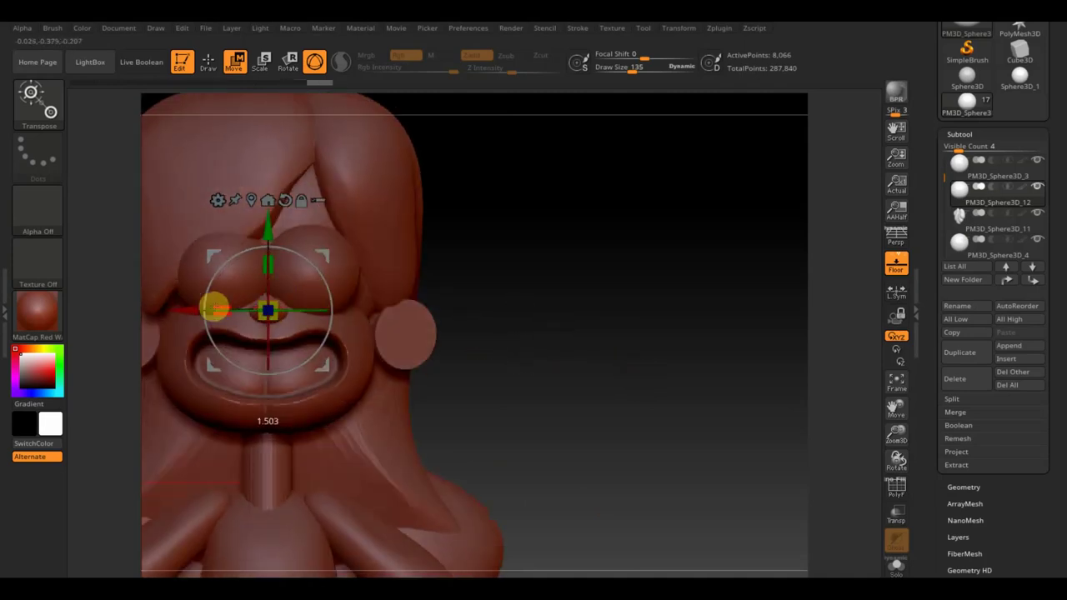
left_click(966, 487)
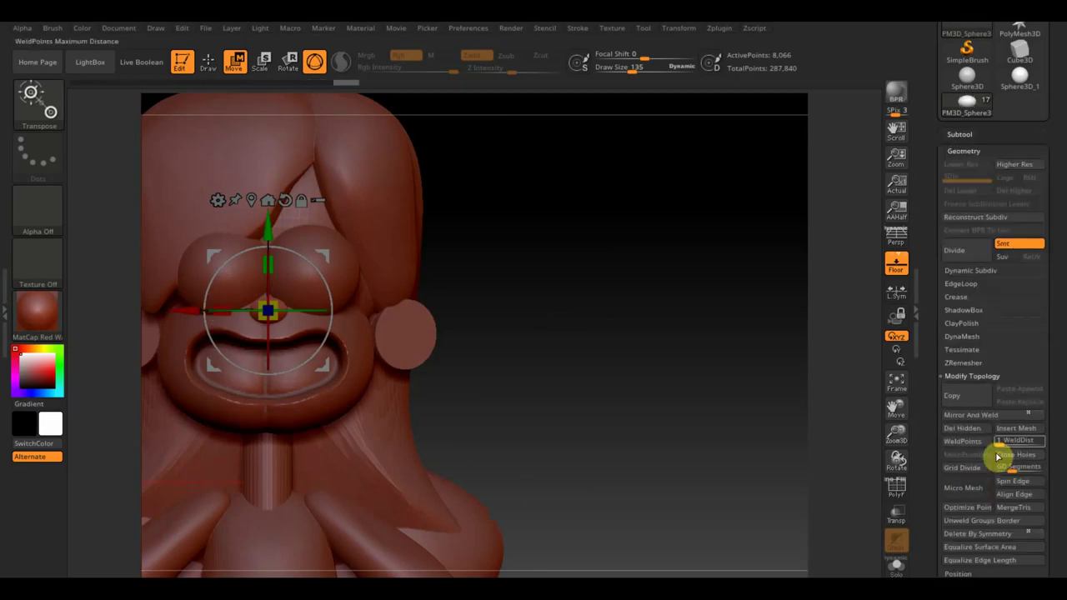
- Mirror And Weld the nose and reshape it with a smaller Move Topological brush
left_click(982, 415)
right_click_drag(626, 412, 617, 393, "ctrl")
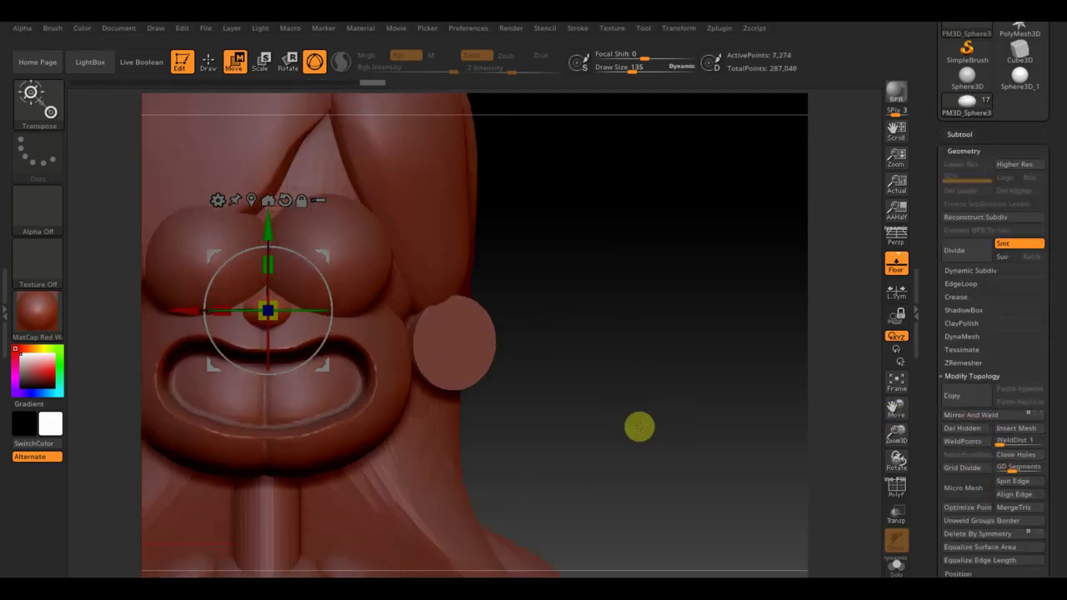
right_click_drag(639, 427, 651, 361, "alt")
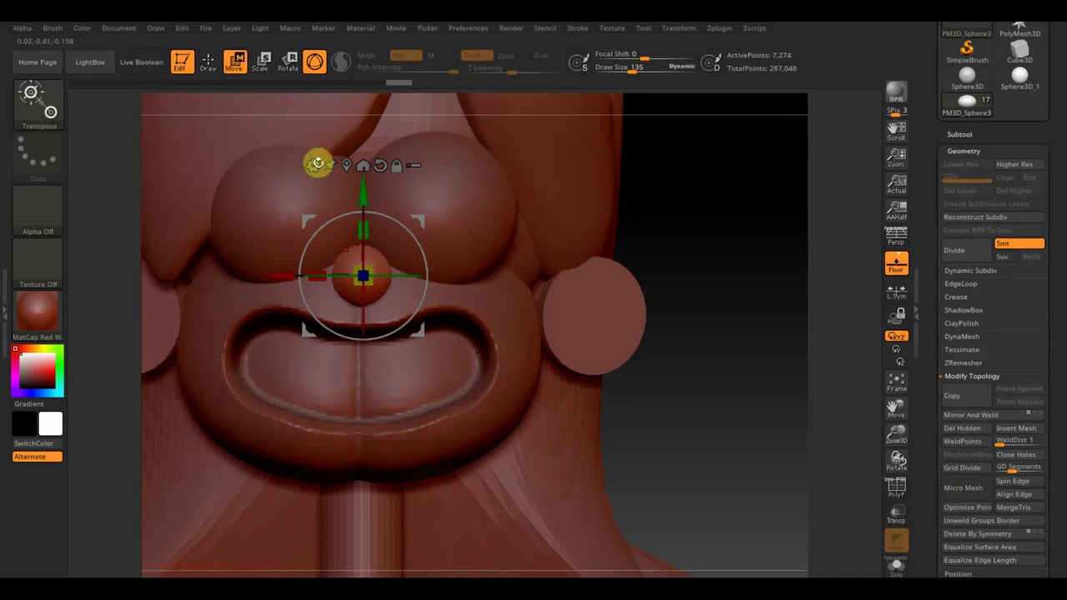
left_click(208, 63)
left_click_drag(662, 66, 614, 71)
left_click_drag(683, 167, 741, 255)
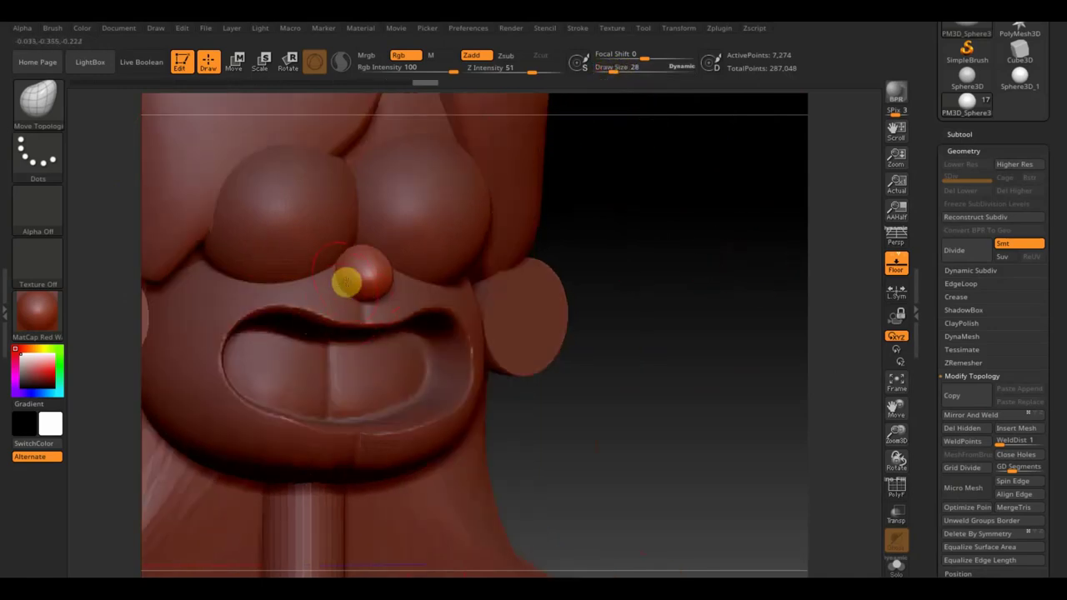
left_click_drag(327, 281, 664, 317, "shift")
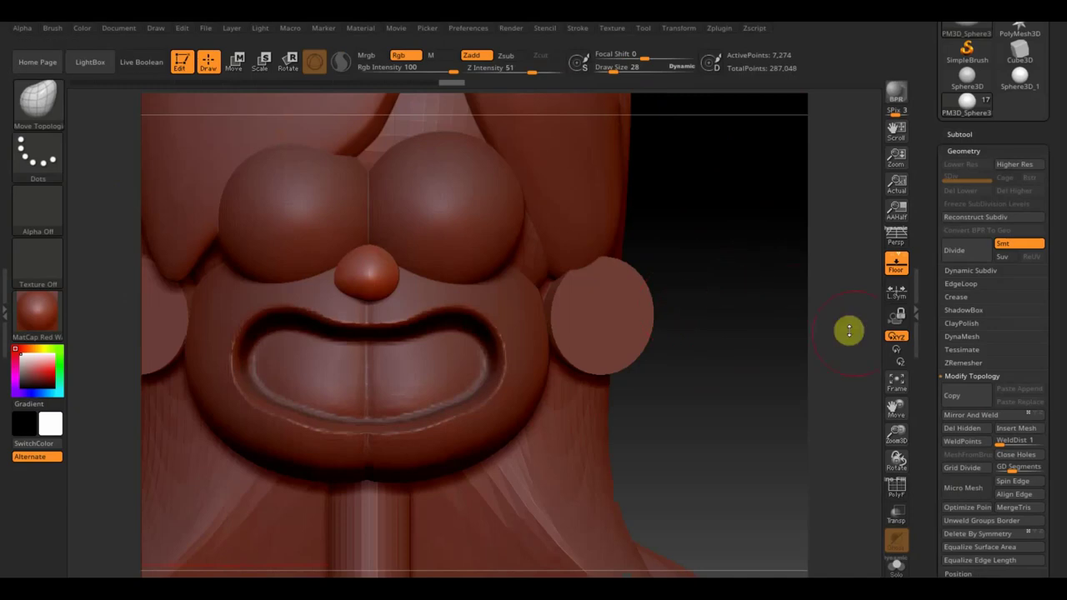
- Mirror And Weld the reshaped nose again, frame the character and select the left eye
left_click(992, 415)
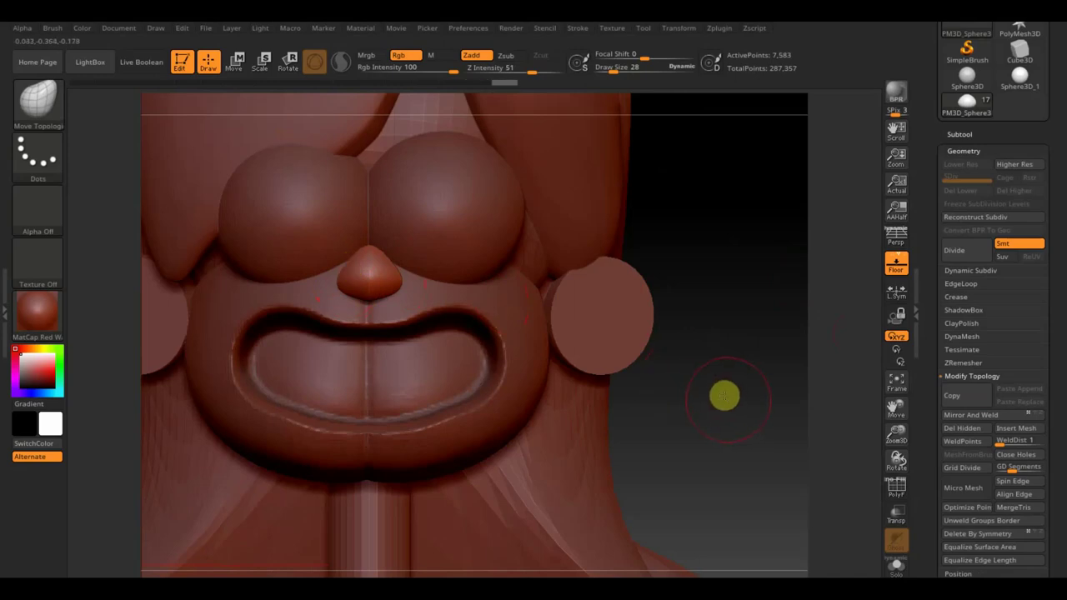
key("f")
left_click_drag(727, 400, 733, 404, "alt")
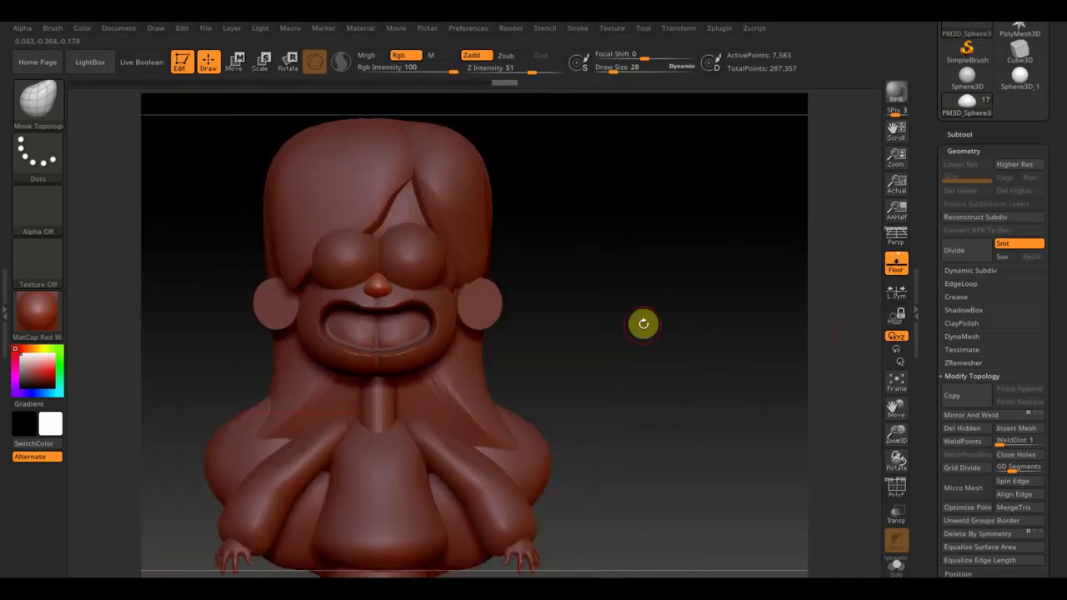
left_click(346, 259, "alt")
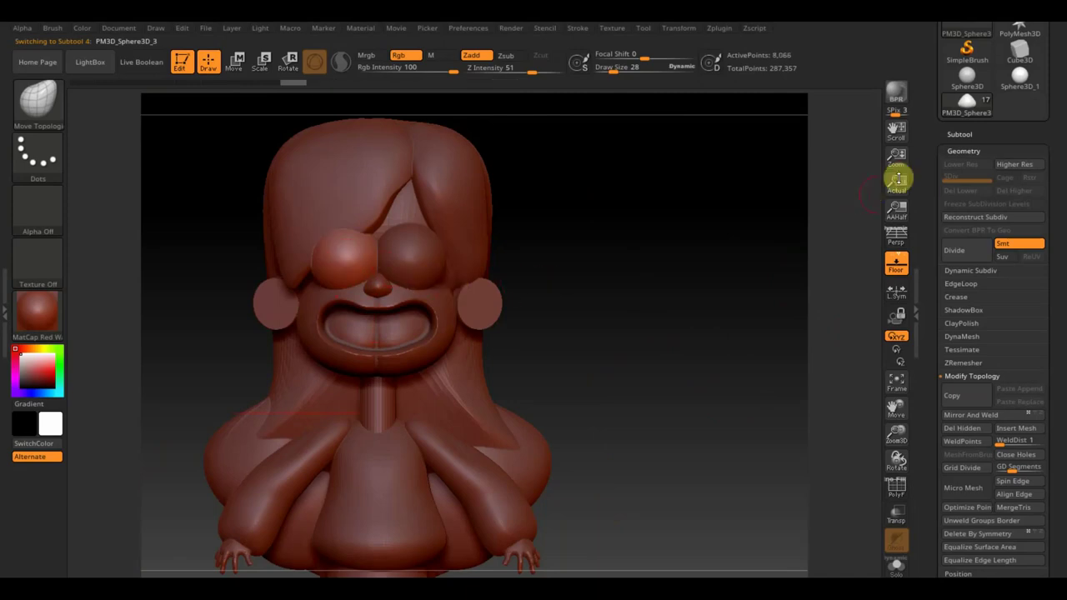
- Duplicate the left eye twice and TrimCurve each copy into a half-sphere lid
left_click(960, 132)
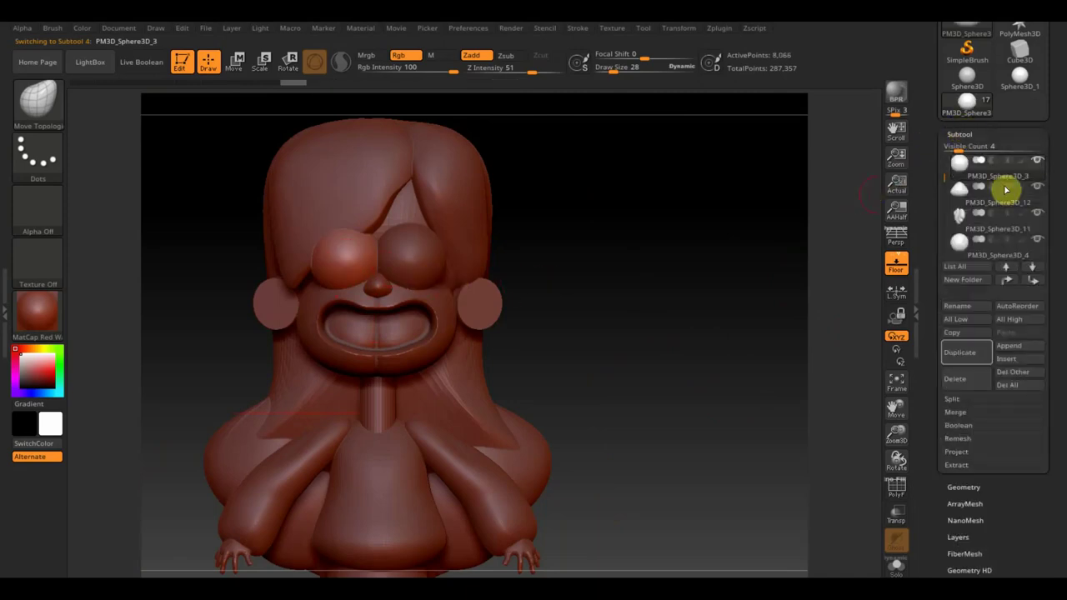
left_click(967, 353)
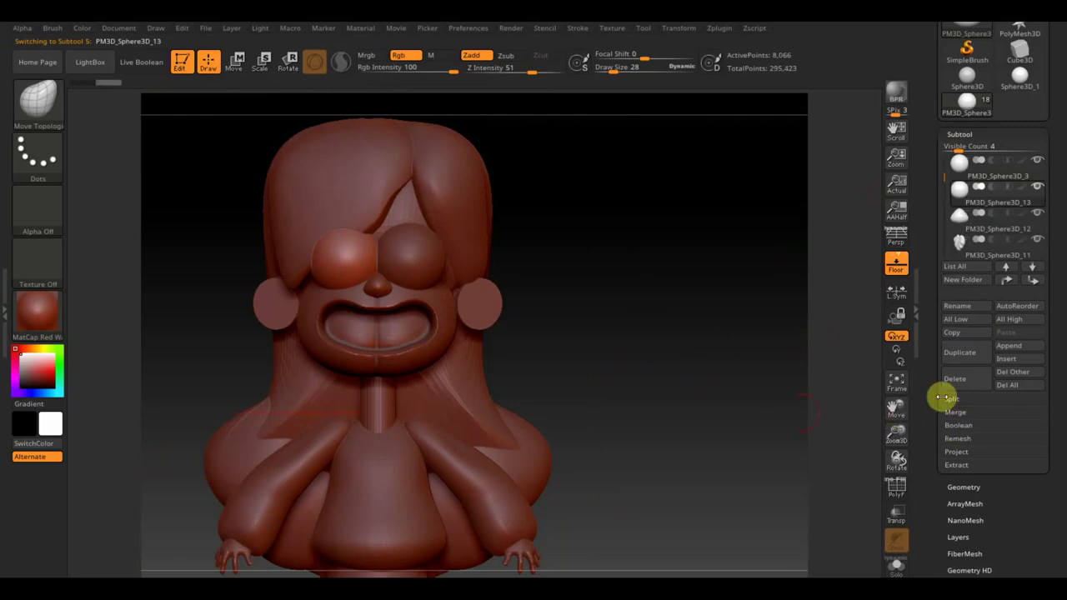
key("ctrl")
mouse_move(726, 427)
left_mouse_down("ctrl+shift")
mouse_move(215, 277)
mouse_move(193, 250)
left_mouse_up("ctrl+shift")
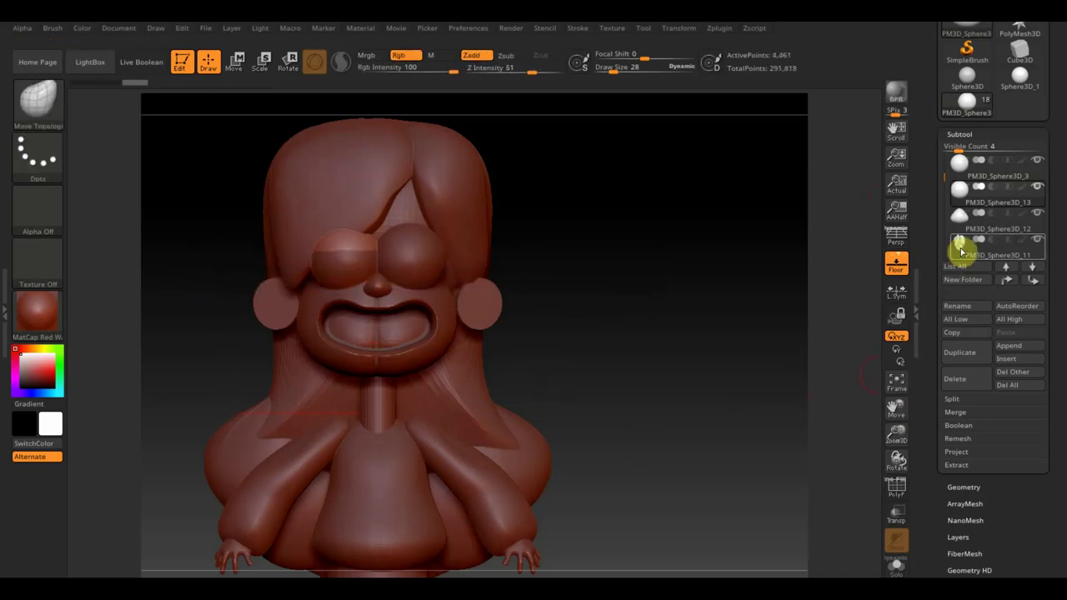
mouse_move(960, 218)
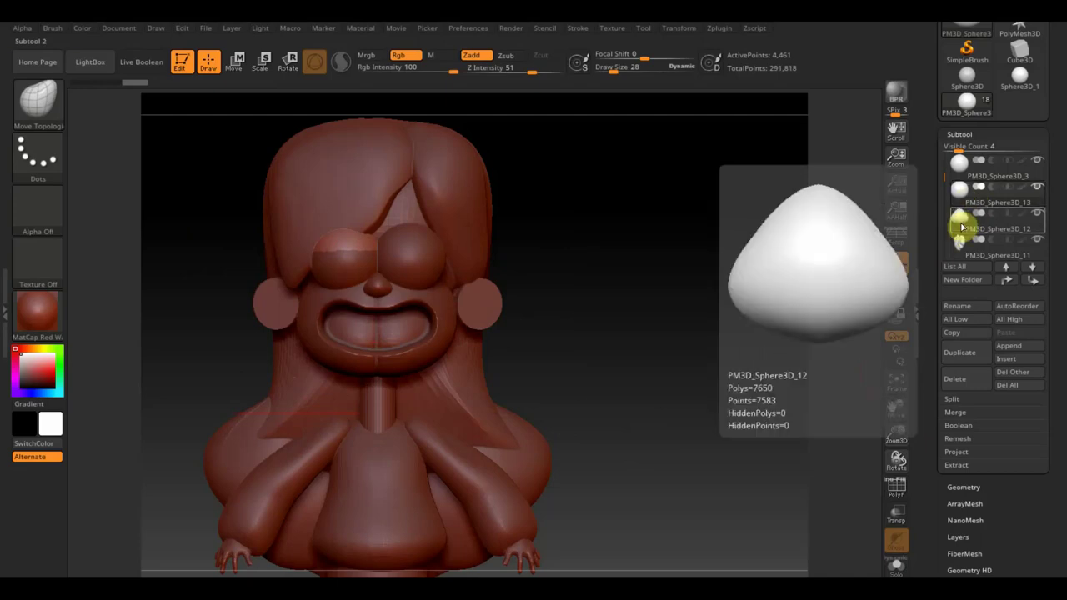
left_click(969, 179)
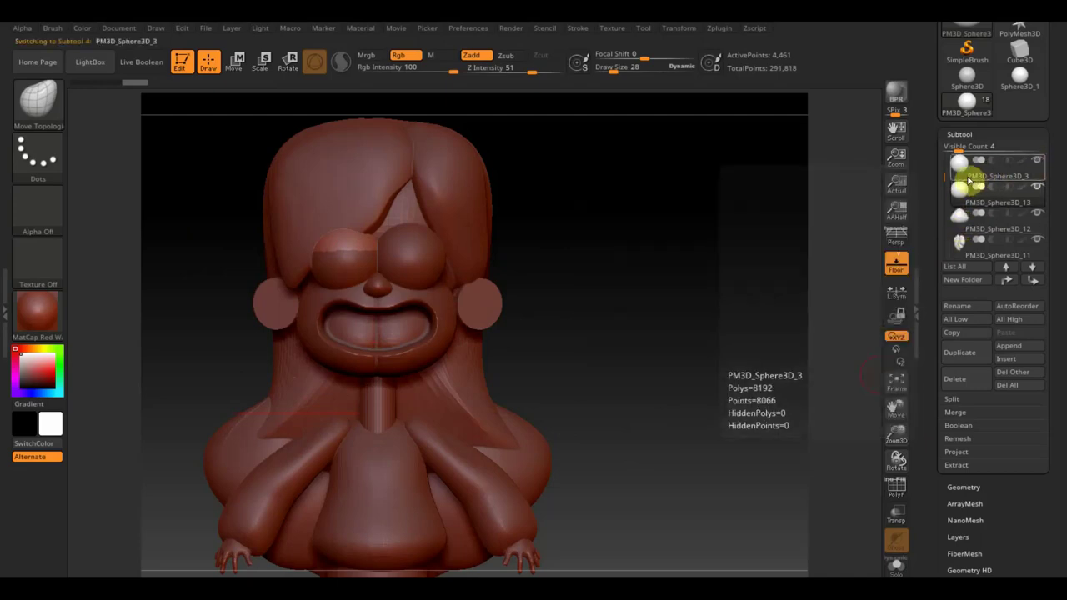
left_click(963, 357)
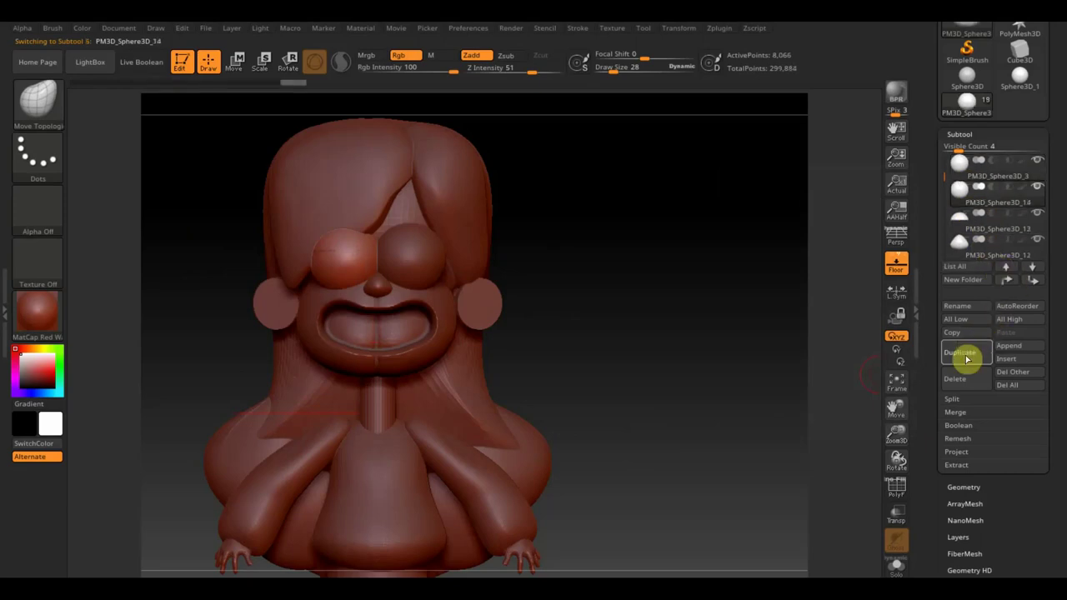
mouse_move(234, 266)
left_mouse_down("ctrl+shift")
mouse_move(649, 264)
mouse_move(655, 237)
left_mouse_up("ctrl+shift")
left_click_drag(599, 275, 655, 302)
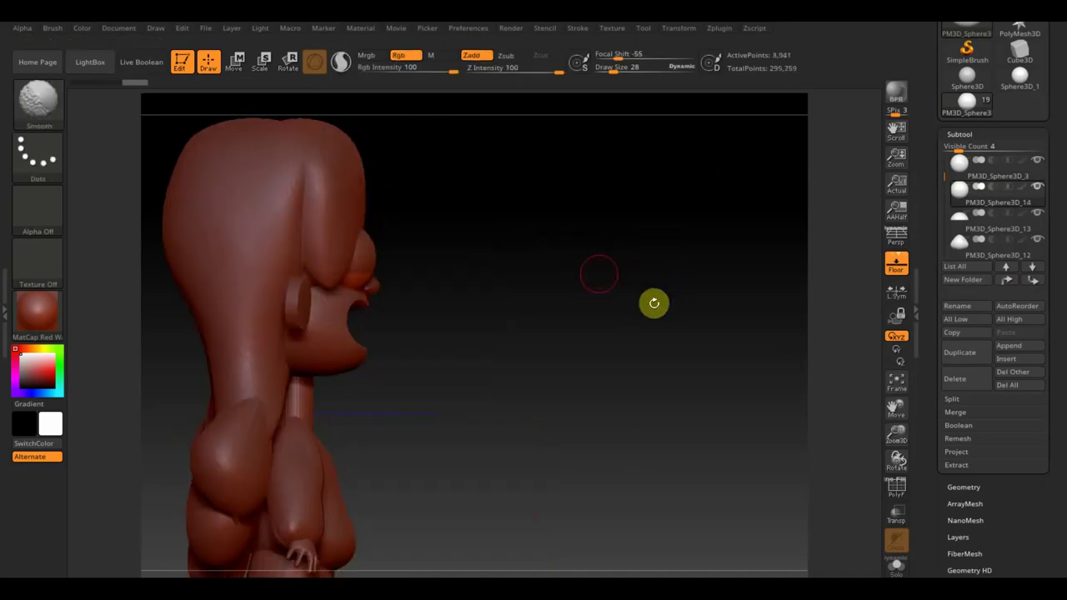
- Nudge an eyelid piece back into the face with the Move gizmo, then inspect it from the front
left_click(237, 62)
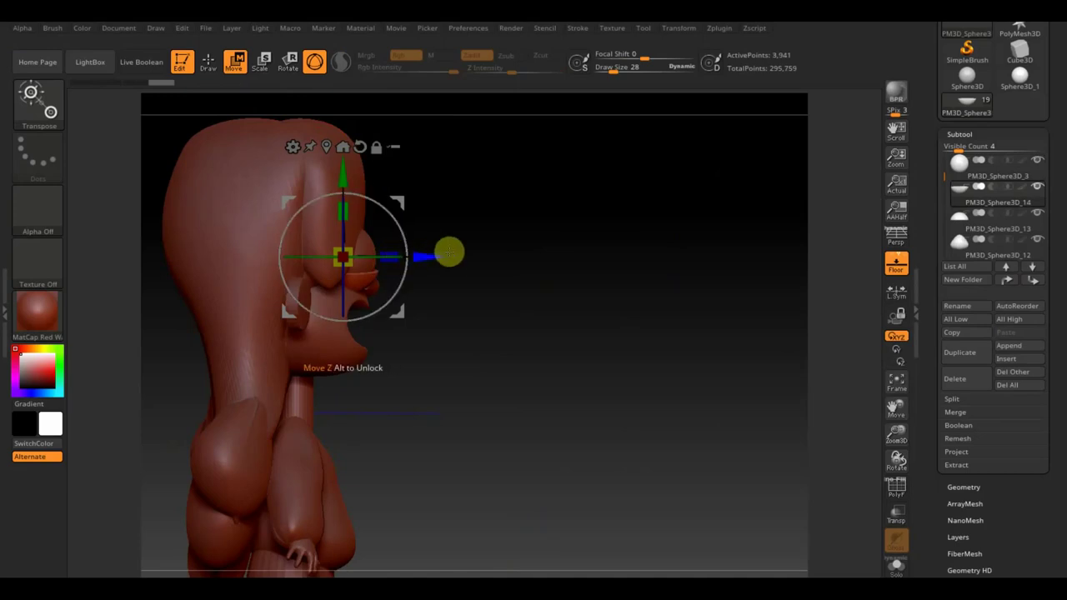
left_click(218, 70)
left_click(369, 261, "alt")
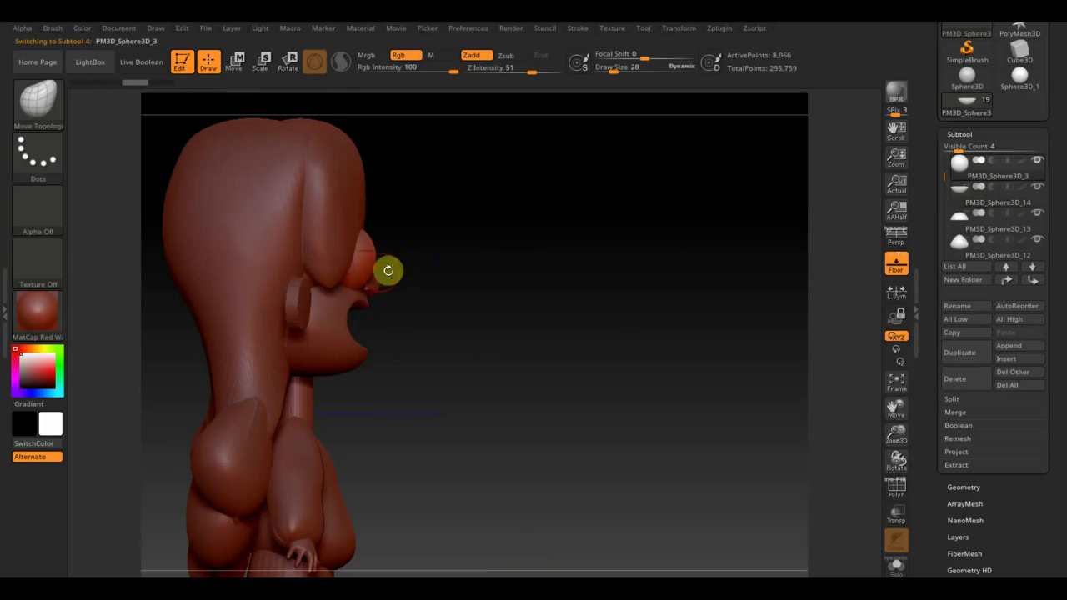
left_click(245, 72)
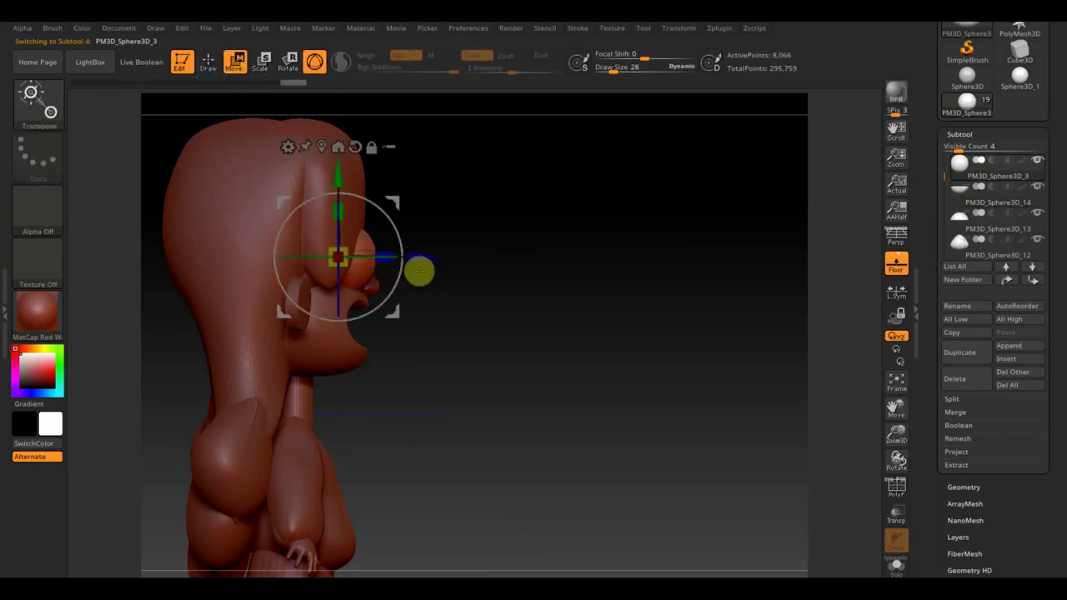
left_click_drag(427, 257, 424, 256)
mouse_move(612, 353)
left_mouse_down()
mouse_move(553, 369)
mouse_move(642, 374)
left_mouse_up()
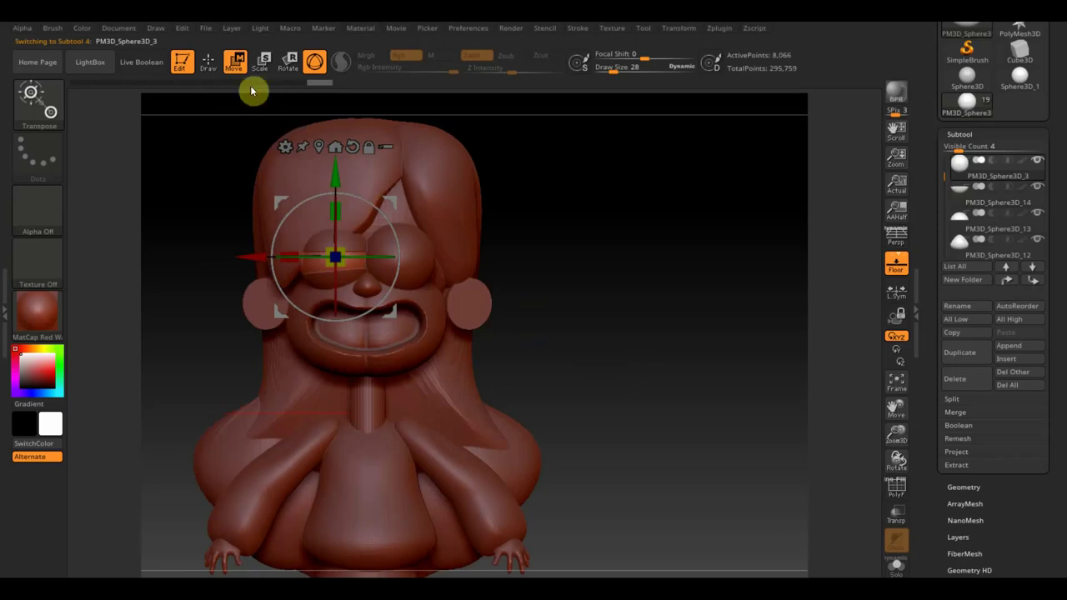
left_click(208, 62)
left_click_drag(517, 334, 550, 302)
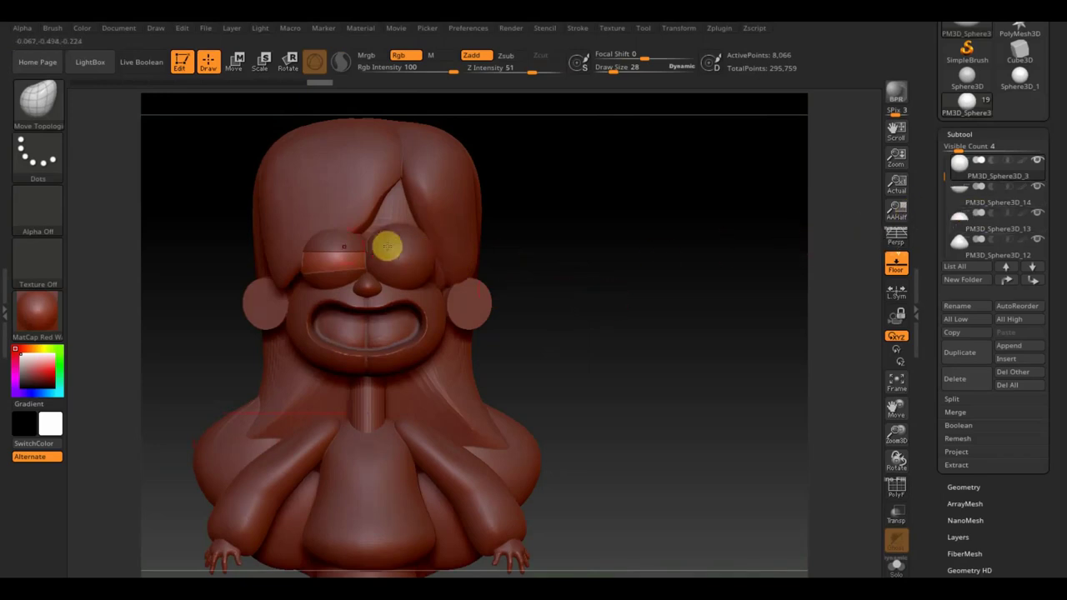
- Duplicate the PM3D_Sphere3D_13 eyelid, then move and tilt the copy over the right eye
left_click(334, 242, "alt")
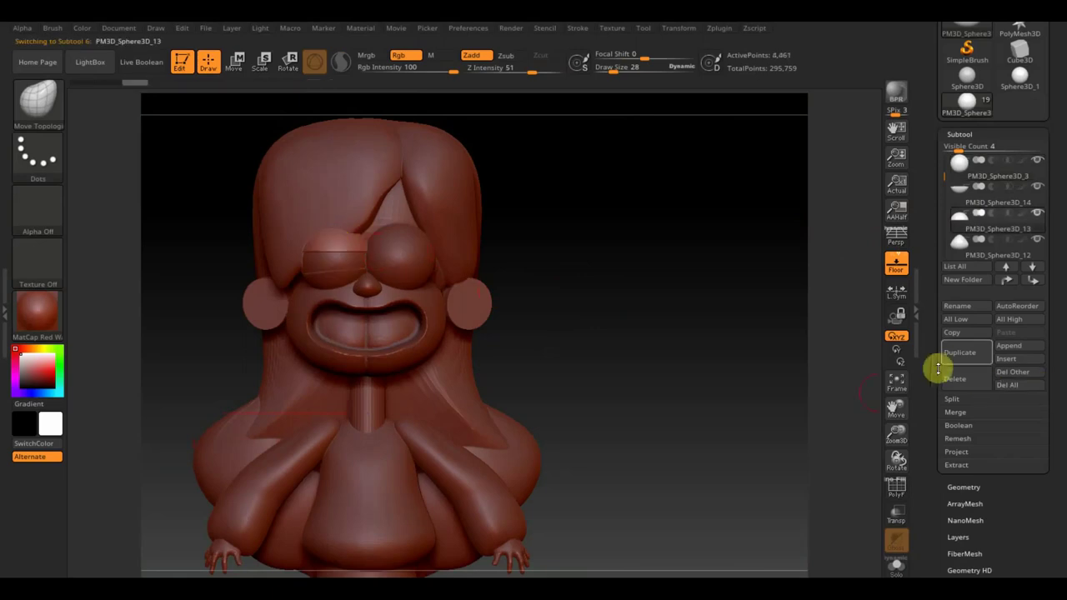
left_click(964, 360)
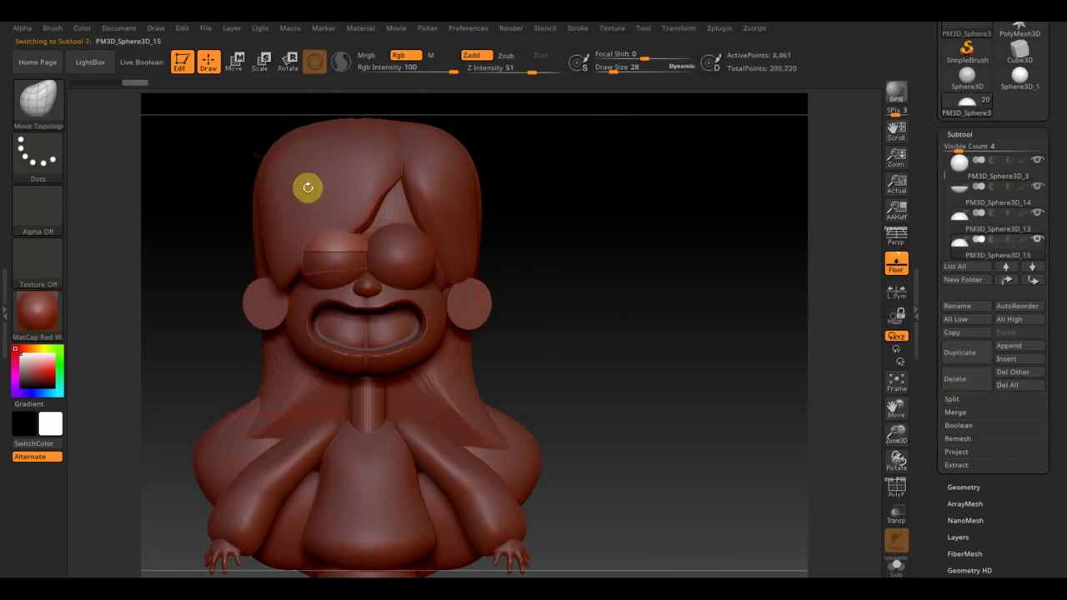
left_click(237, 65)
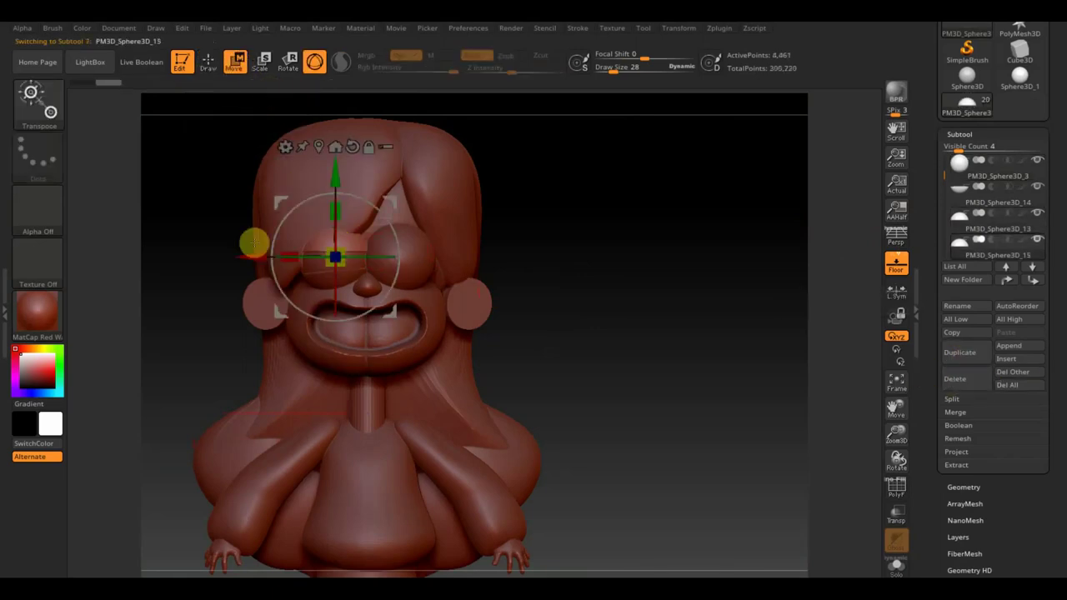
left_click_drag(238, 255, 305, 281)
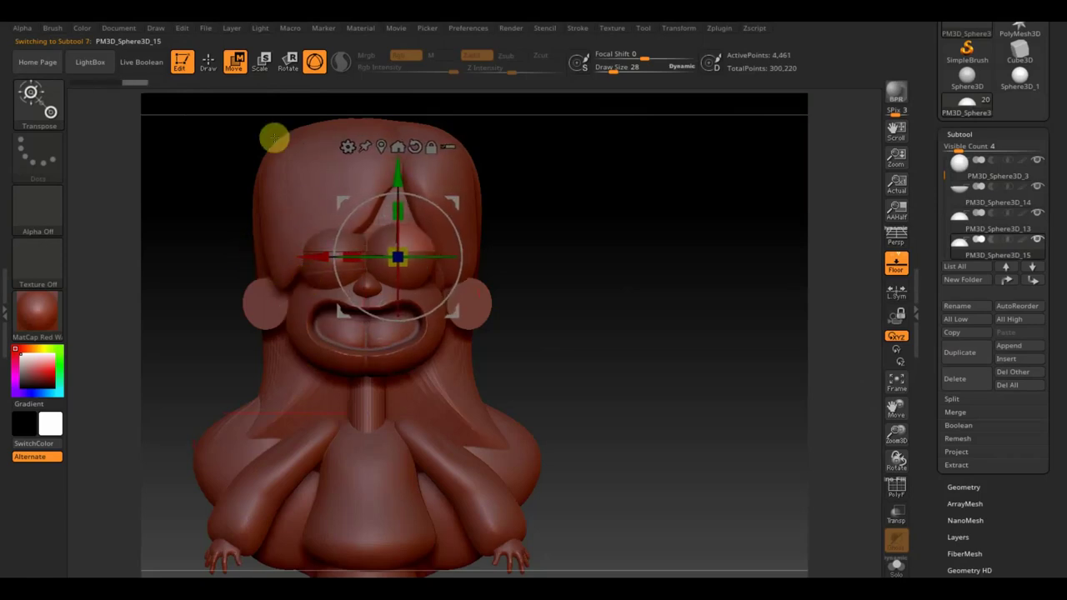
key("ctrl+z")
left_click(958, 354)
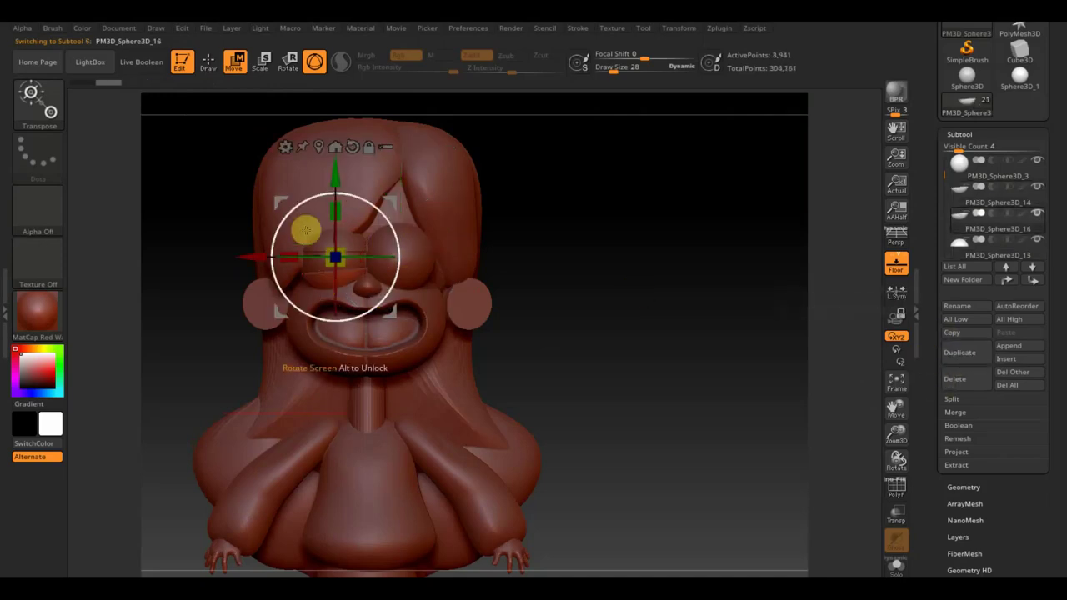
left_click_drag(260, 250, 314, 277)
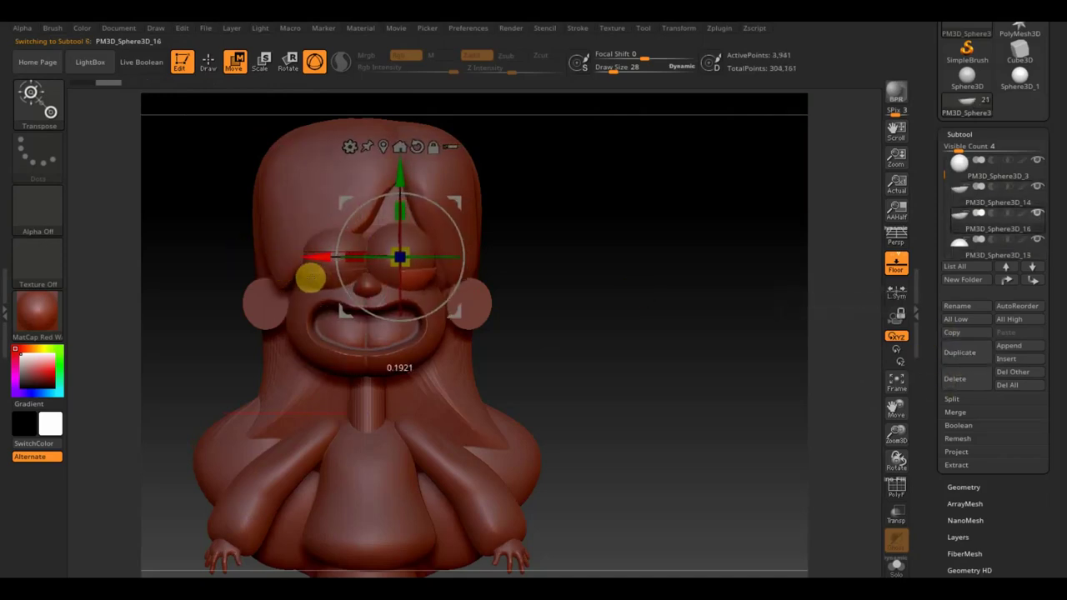
left_click_drag(459, 238, 465, 242)
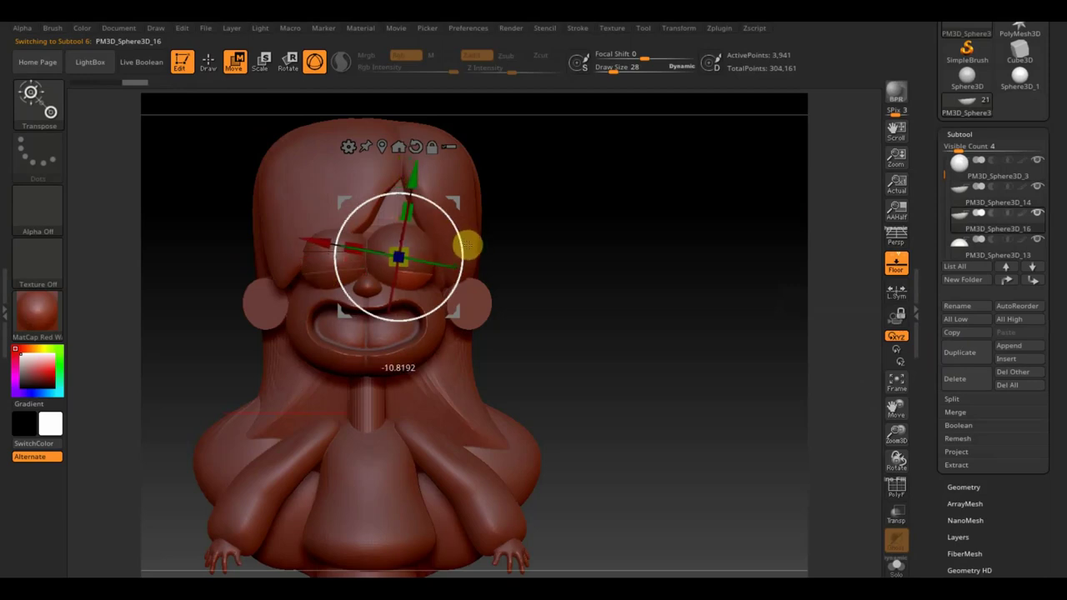
left_click_drag(319, 241, 317, 241)
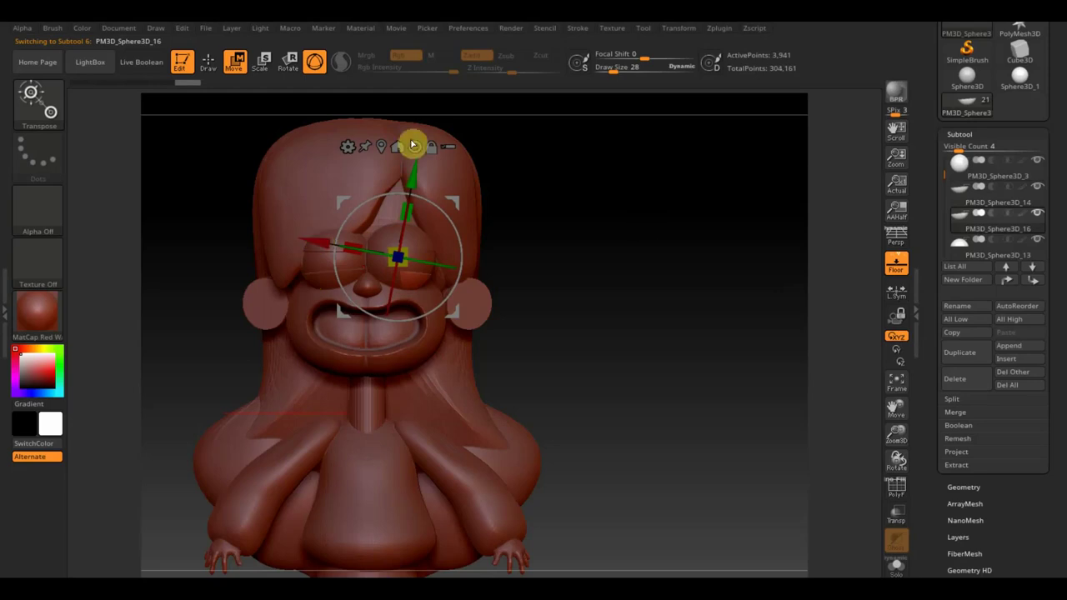
left_click(208, 61)
- Nudge the other eyelid slightly in depth and check both lids from the front
left_click_drag(376, 126, 501, 224)
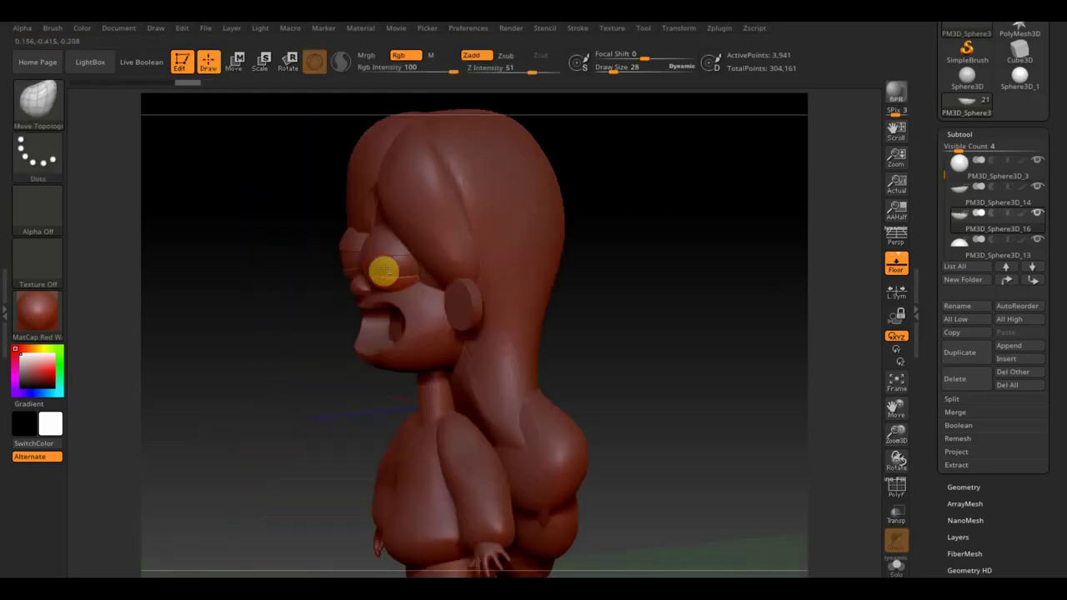
left_click(383, 267, "alt")
left_click(236, 61)
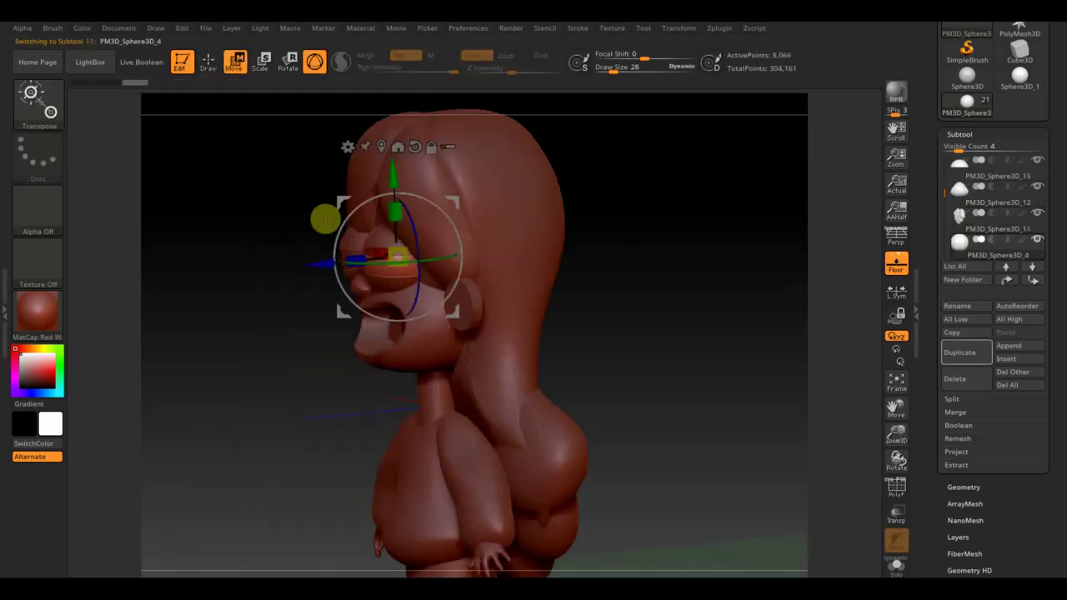
left_click_drag(319, 274, 319, 263)
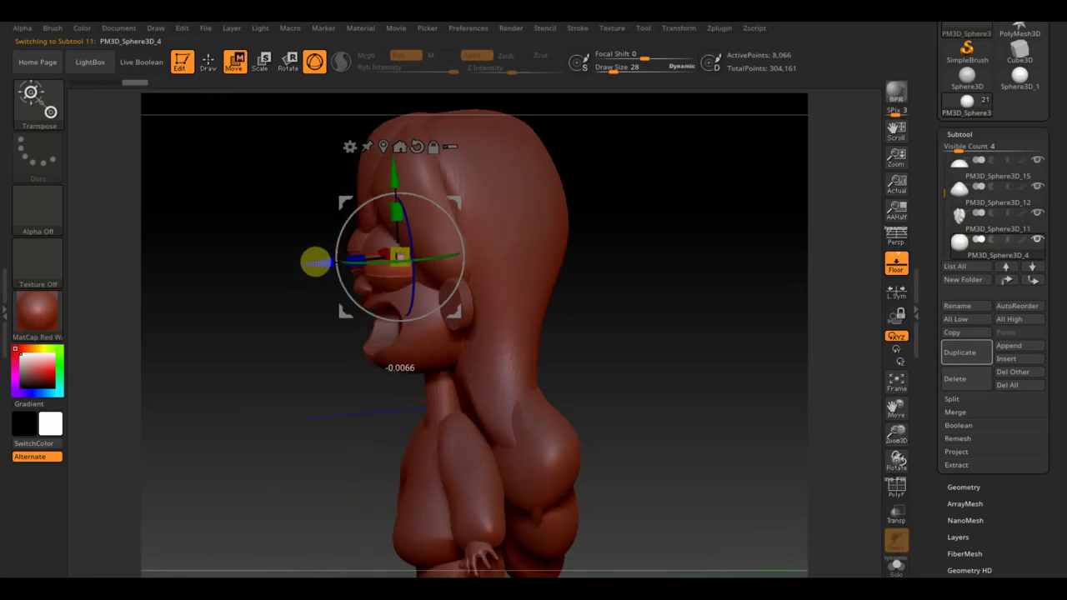
left_click_drag(743, 359, 786, 354)
key("q")
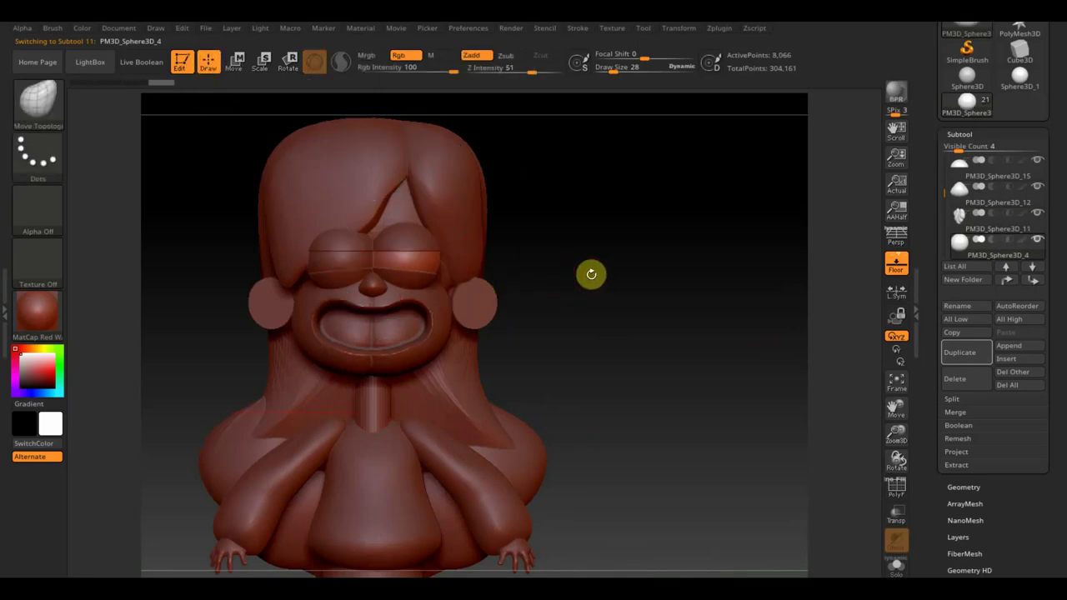
left_click_drag(591, 275, 591, 300, "alt")
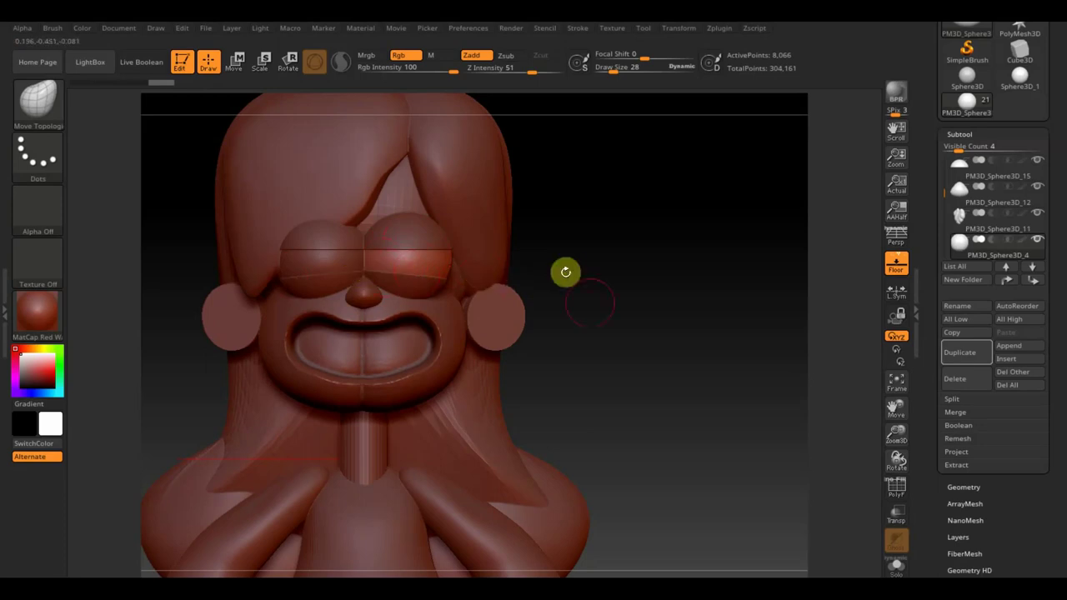
mouse_move(614, 343)
left_mouse_down("alt")
mouse_move(590, 290)
mouse_move(647, 315)
left_mouse_up("alt")
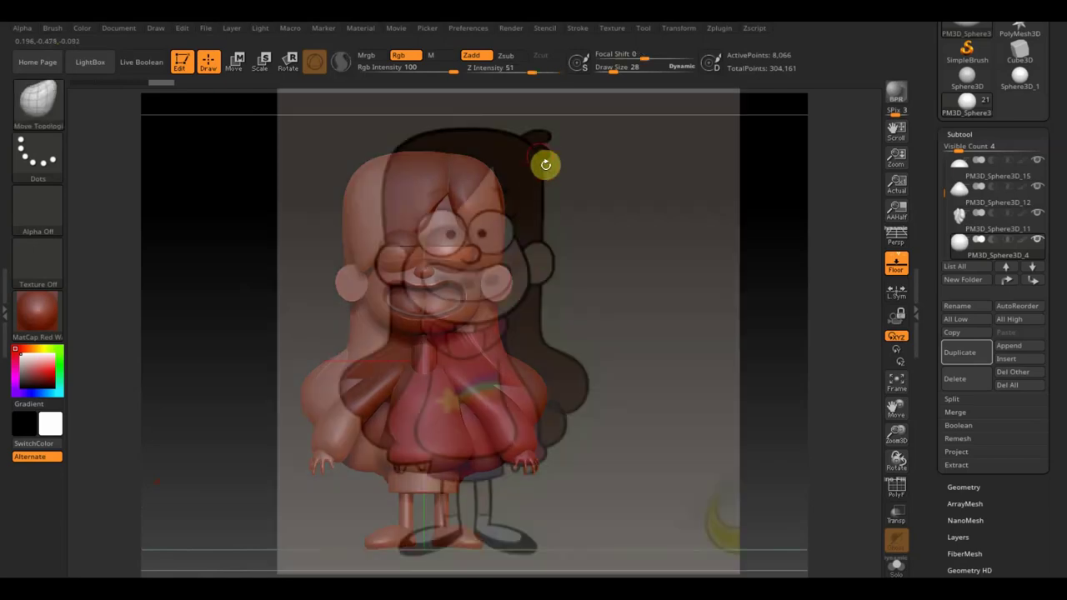
- Duplicate a sphere, move it to the top right of the head, and shrink it into a small knob
key("shift")
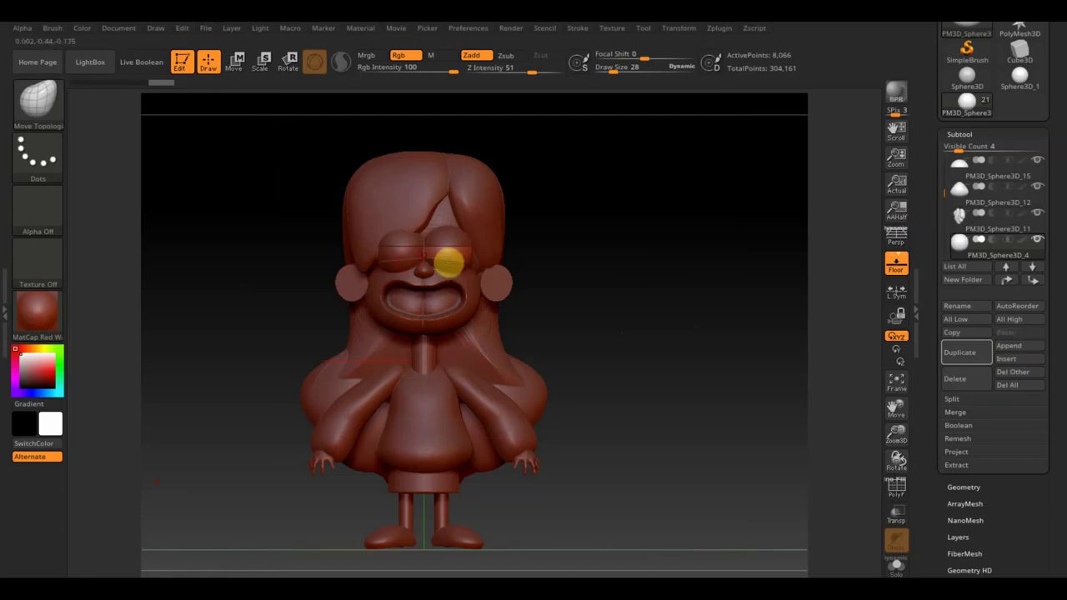
left_click(971, 351)
left_click(236, 62)
mouse_move(514, 211)
left_mouse_down()
mouse_move(555, 125)
mouse_move(510, 134)
left_mouse_up()
mouse_move(501, 177)
left_mouse_down()
mouse_move(544, 138)
mouse_move(571, 184)
mouse_move(632, 376)
mouse_move(655, 367)
left_mouse_up()
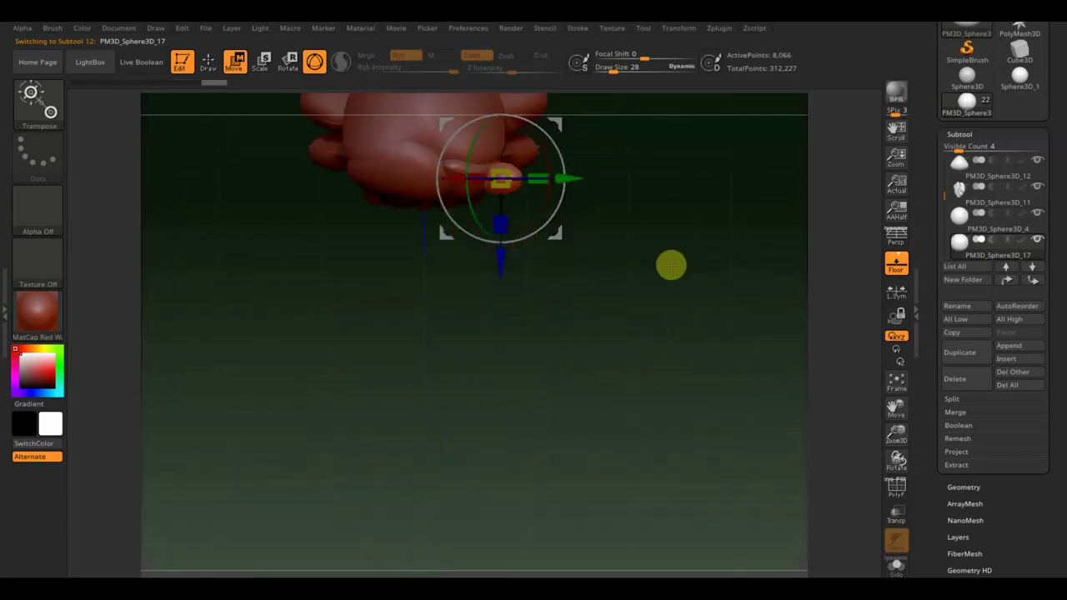
left_click_drag(669, 262, 665, 452)
mouse_move(524, 483)
left_mouse_down()
mouse_move(492, 431)
mouse_move(673, 368)
mouse_move(669, 300)
left_mouse_up()
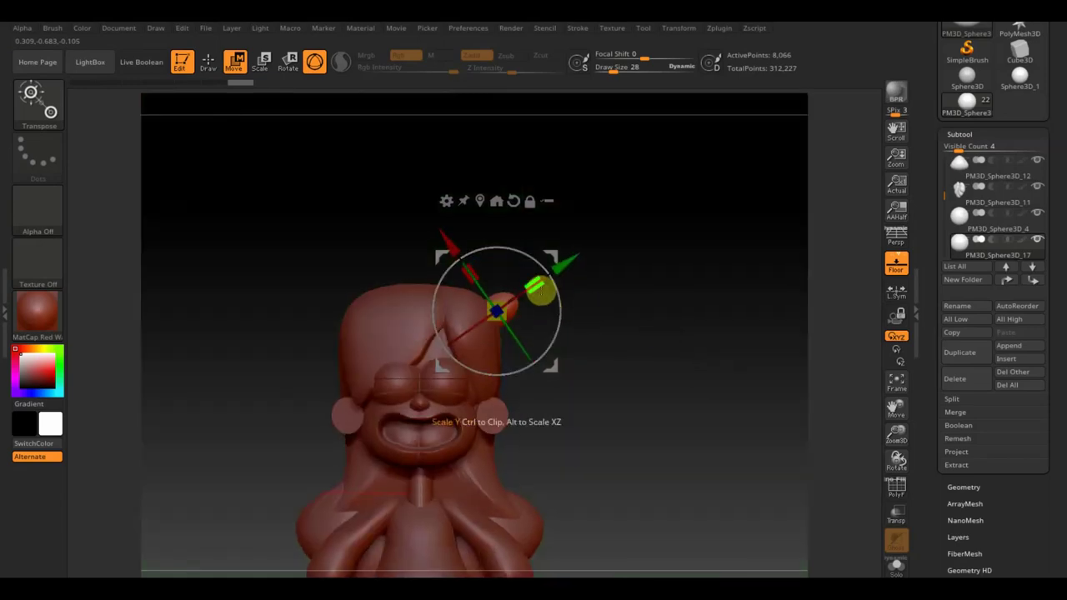
left_click(209, 60)
- Pull the knob into a stubby tuft with the Move Topological brush at size 81
left_click_drag(608, 69, 626, 91)
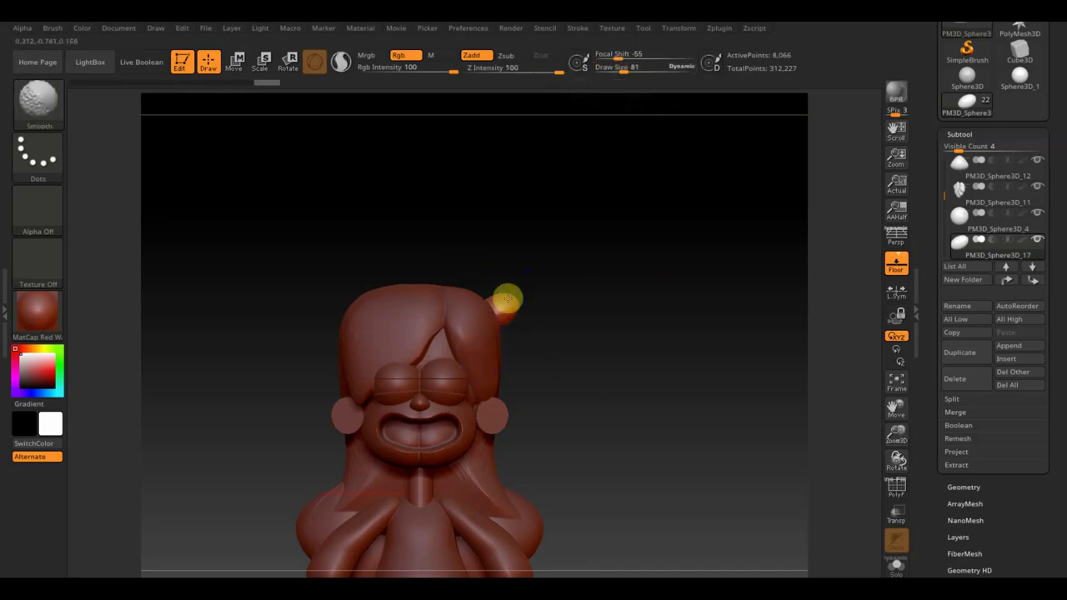
key("b")
key("m")
key("t")
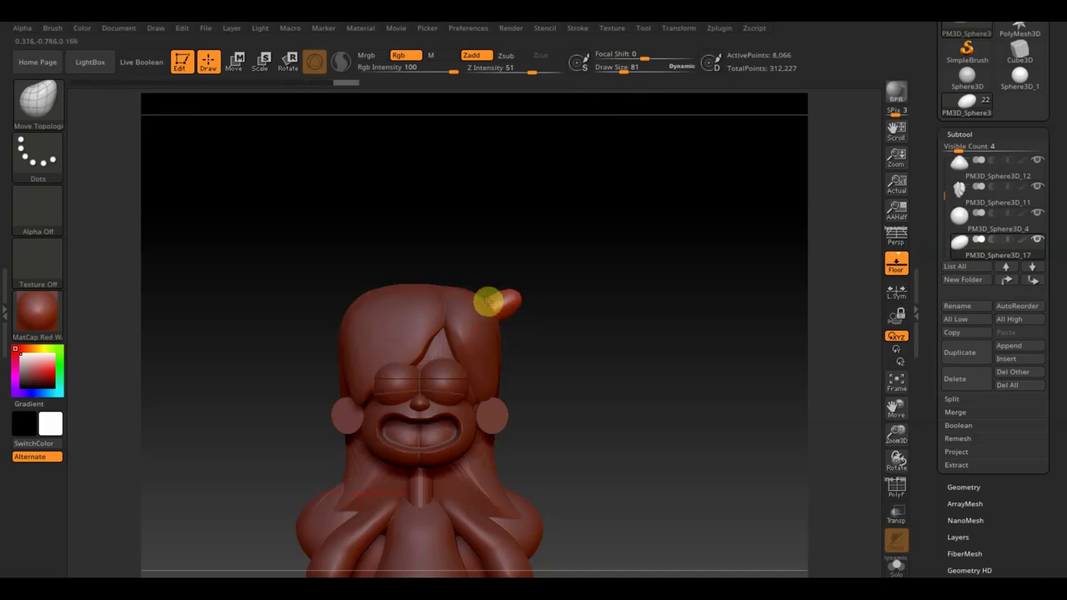
mouse_move(496, 311)
right_mouse_down()
mouse_move(592, 353)
mouse_move(494, 306)
mouse_move(620, 352)
right_mouse_up()
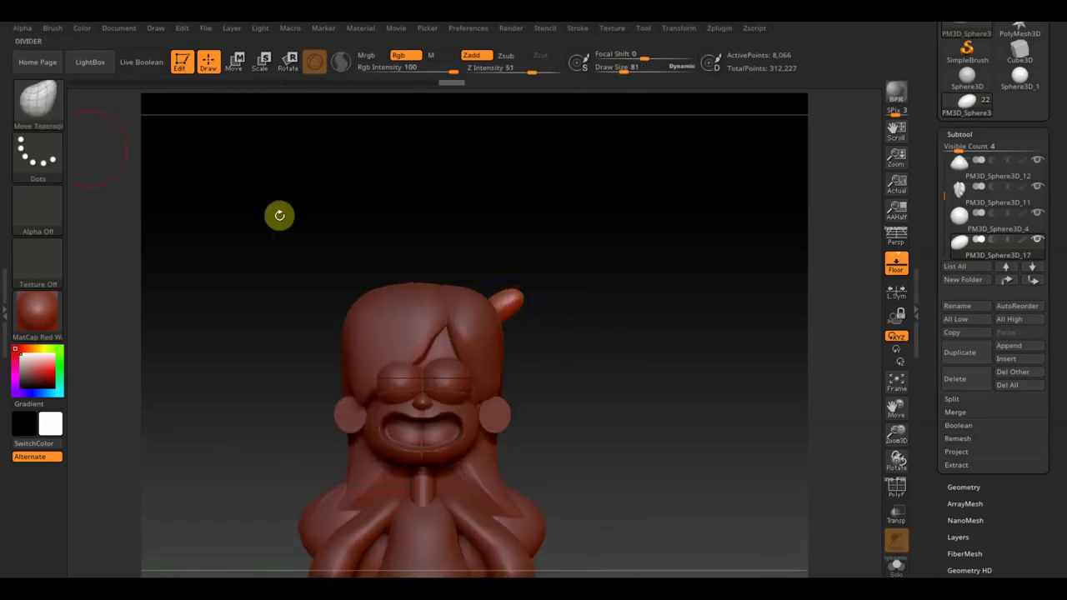
left_click(59, 102)
left_click(477, 118)
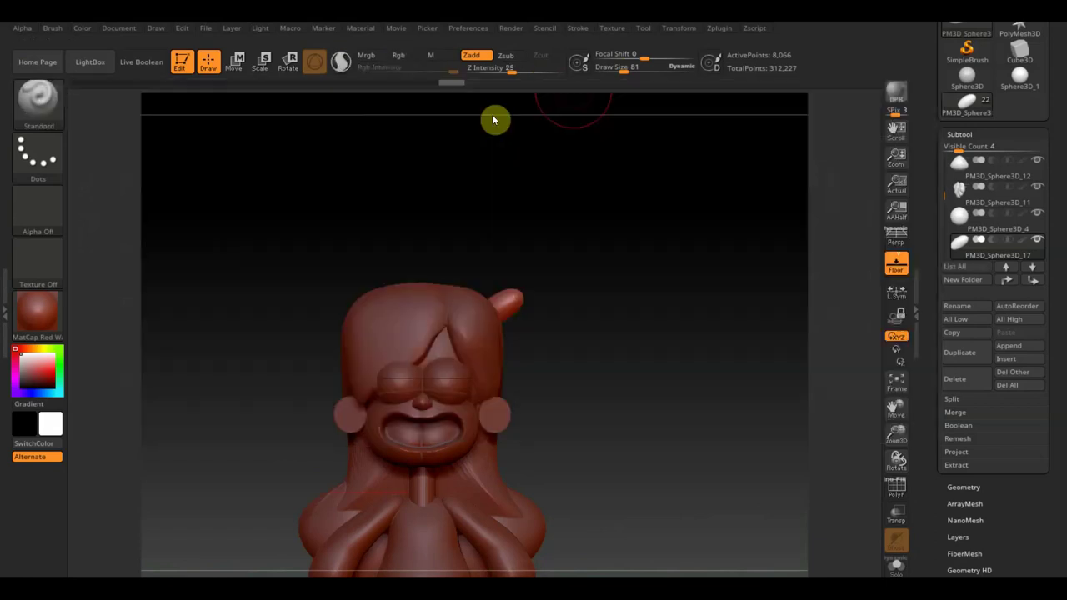
left_click_drag(627, 68, 623, 68)
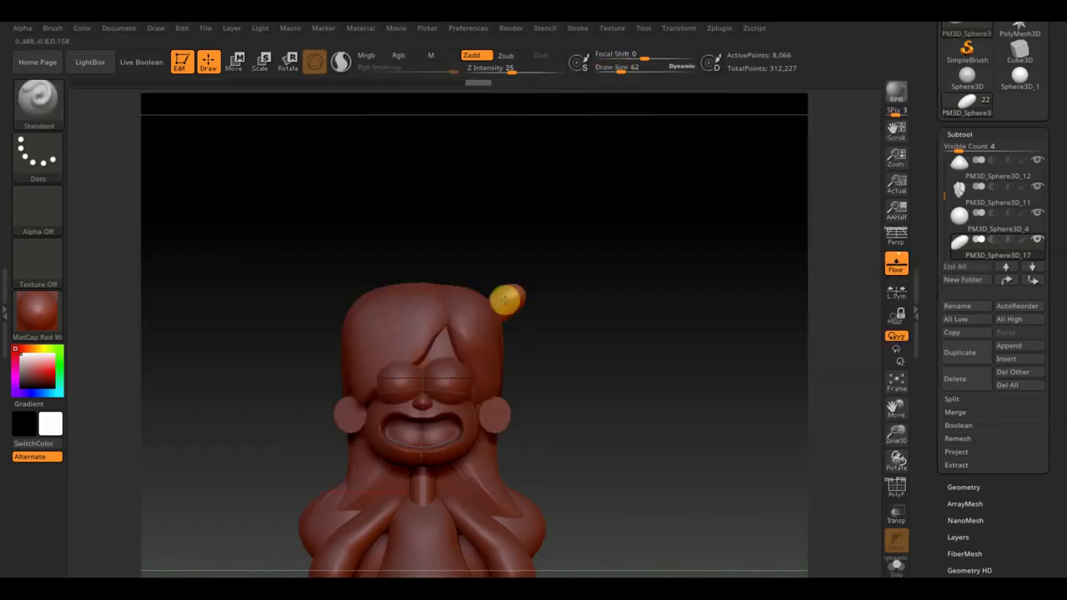
mouse_move(539, 317)
left_mouse_down()
mouse_move(734, 269)
mouse_move(697, 247)
mouse_move(732, 272)
mouse_move(733, 312)
mouse_move(691, 405)
mouse_move(655, 352)
mouse_move(468, 183)
left_mouse_up()
- Line the view up with the reference and nudge the head tuft up and left into place
left_click(234, 61)
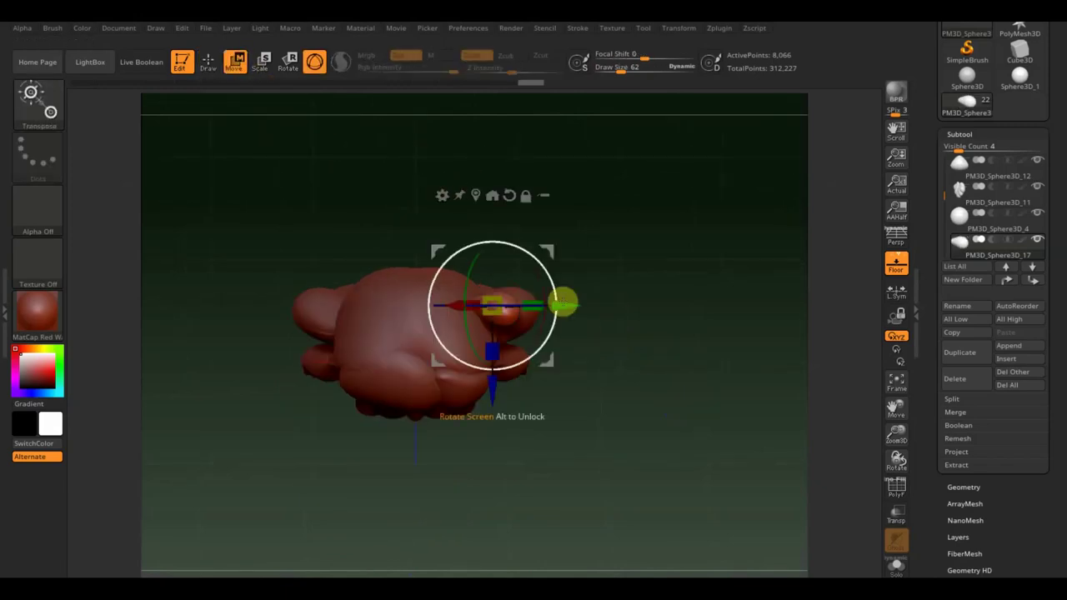
mouse_move(554, 296)
left_mouse_down()
mouse_move(555, 266)
mouse_move(669, 300)
mouse_move(669, 280)
left_mouse_up()
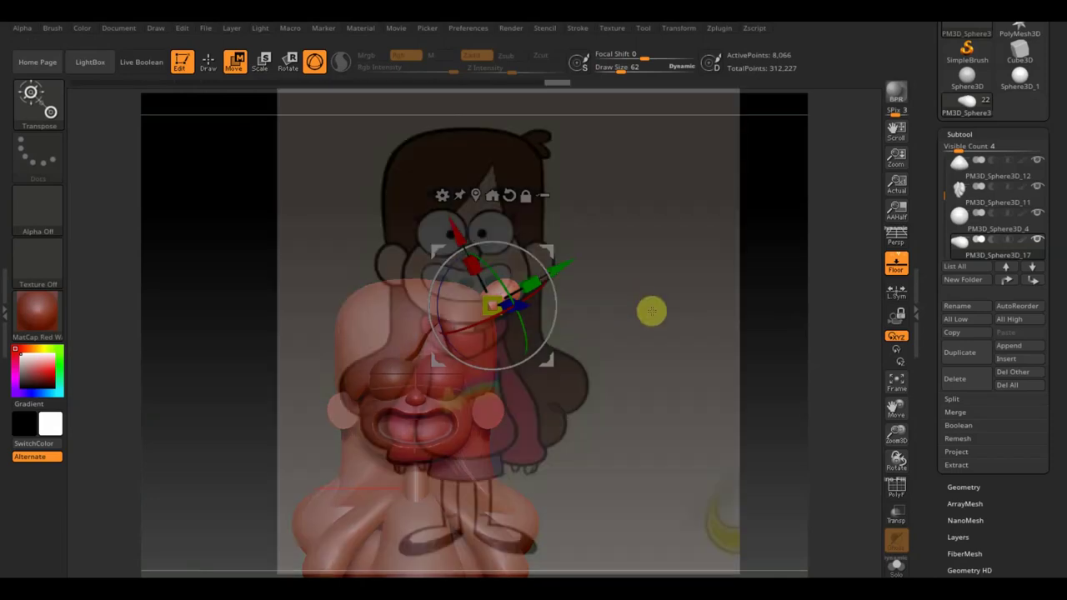
mouse_move(678, 348)
left_mouse_down()
mouse_move(674, 386)
mouse_move(684, 310)
mouse_move(691, 347)
mouse_move(707, 264)
mouse_move(686, 293)
mouse_move(699, 289)
left_mouse_up()
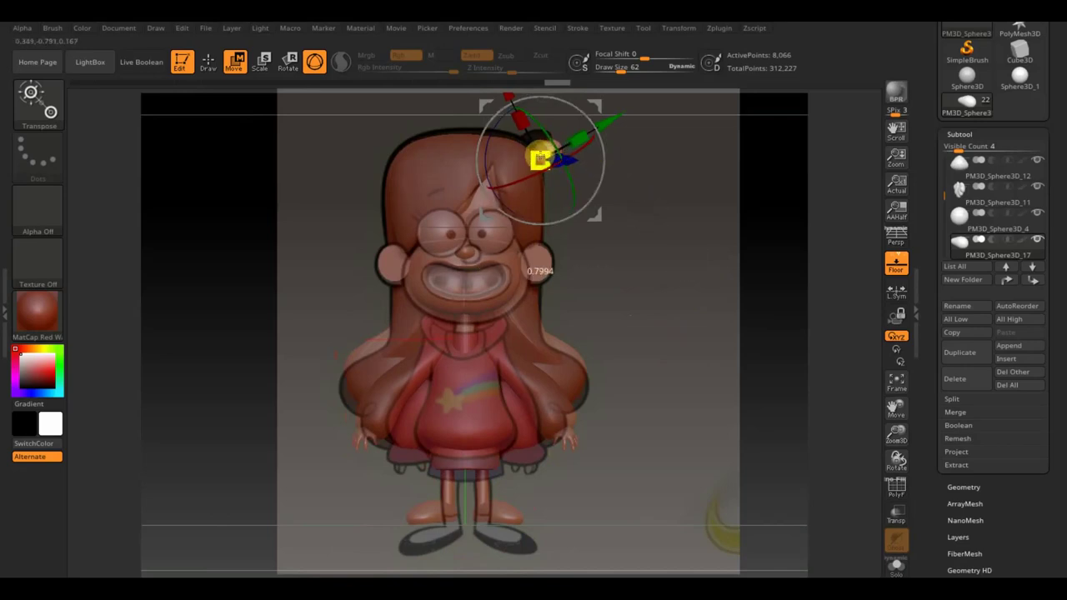
left_click_drag(602, 119, 583, 102)
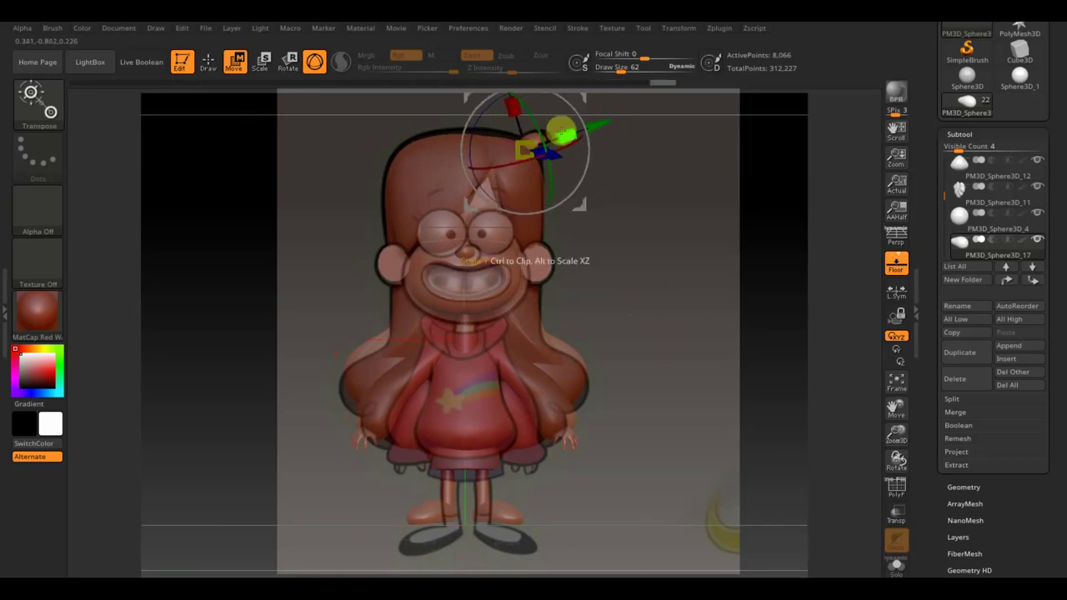
left_click(207, 61)
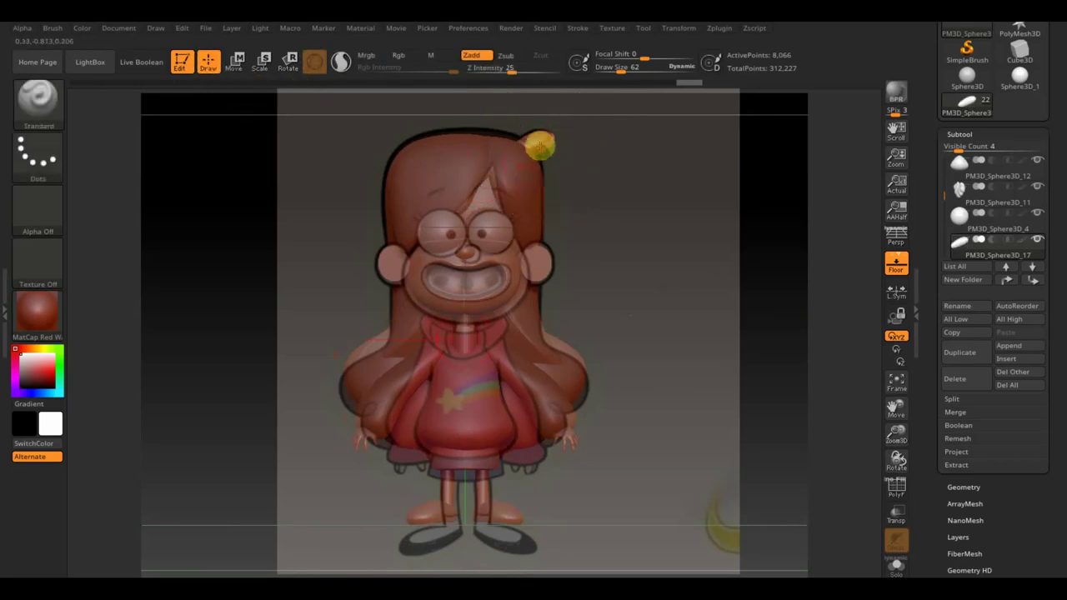
left_click(58, 107)
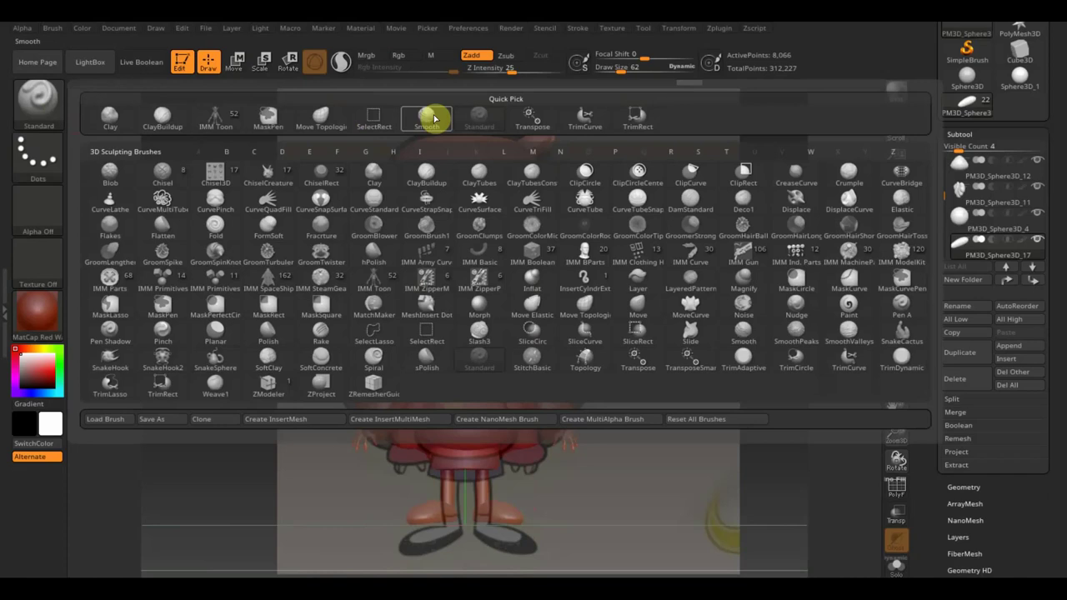
left_click(313, 125)
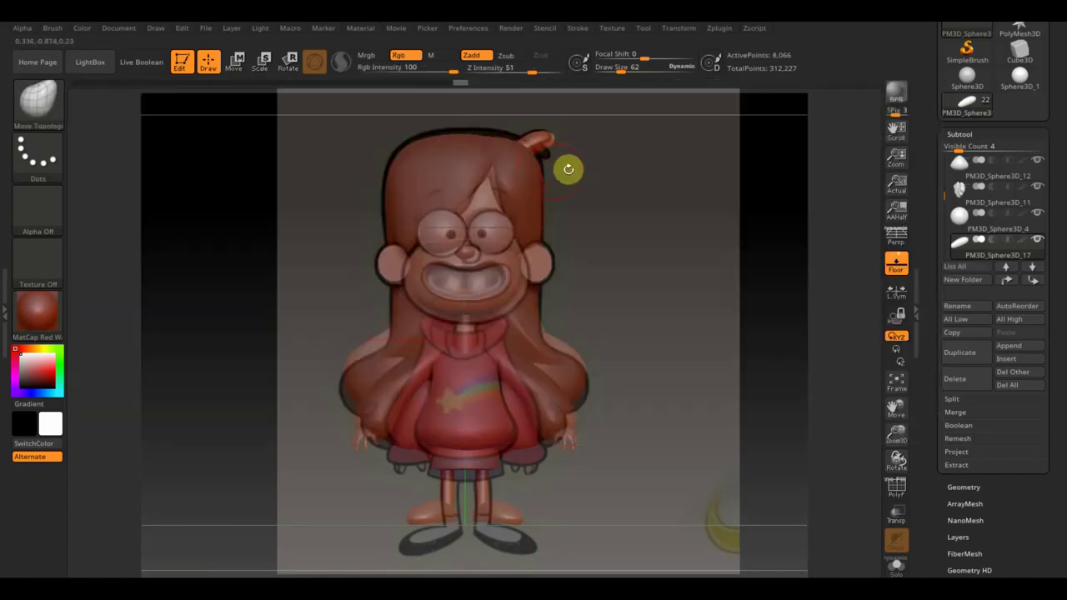
left_click(236, 62)
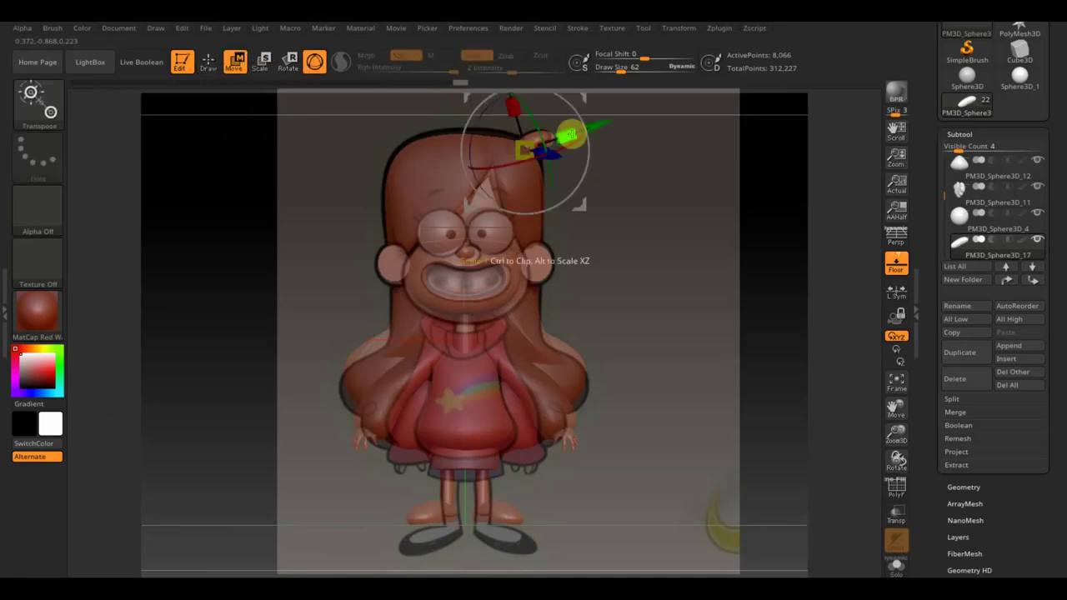
left_click_drag(593, 101, 612, 180)
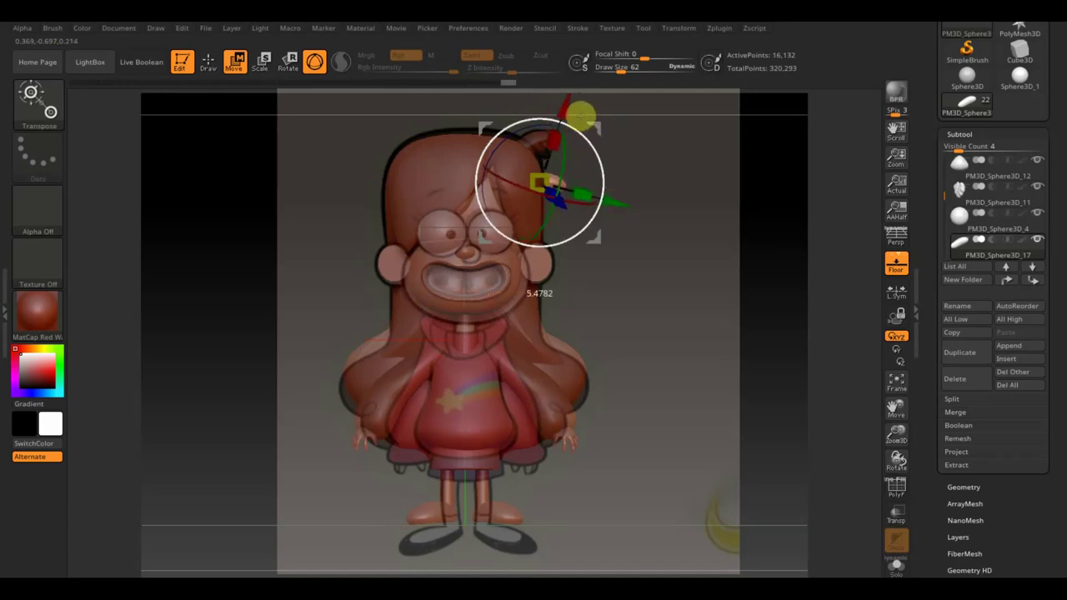
left_click_drag(590, 132, 587, 104)
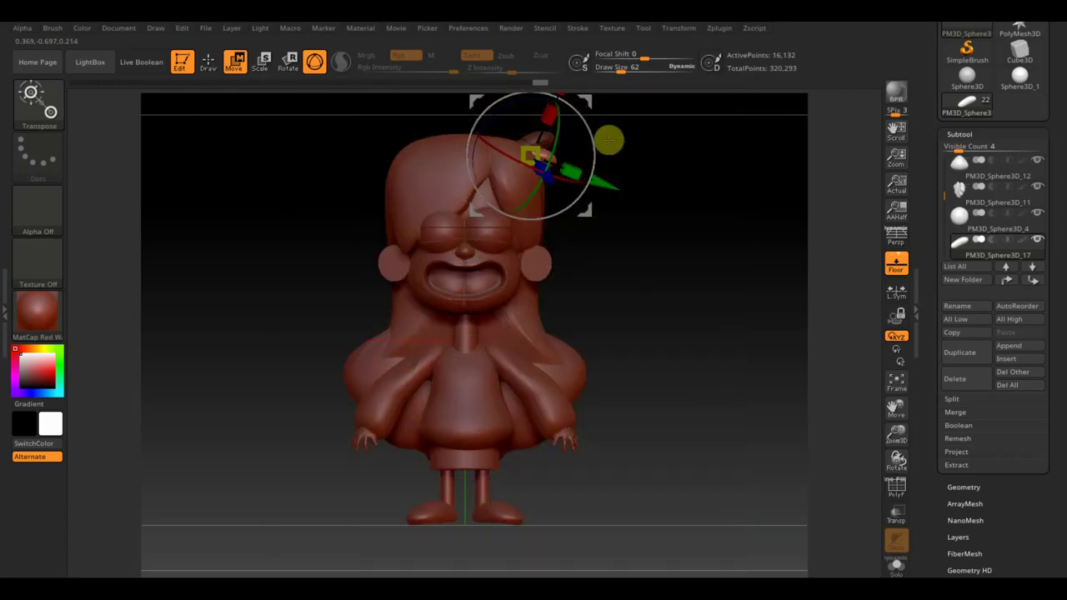
mouse_move(703, 237)
left_mouse_down()
mouse_move(650, 334)
mouse_move(753, 152)
mouse_move(737, 198)
mouse_move(757, 218)
mouse_move(655, 267)
mouse_move(657, 238)
mouse_move(673, 278)
mouse_move(655, 214)
mouse_move(676, 319)
left_mouse_up()
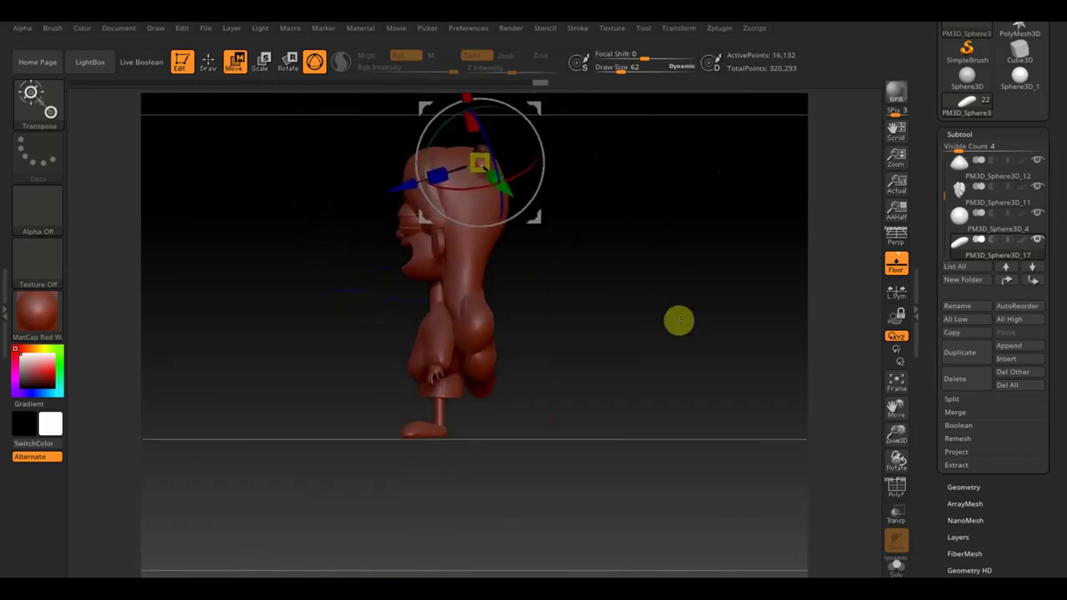
- Rotate one leg slightly and select the other leg piece
left_click(446, 393, "alt")
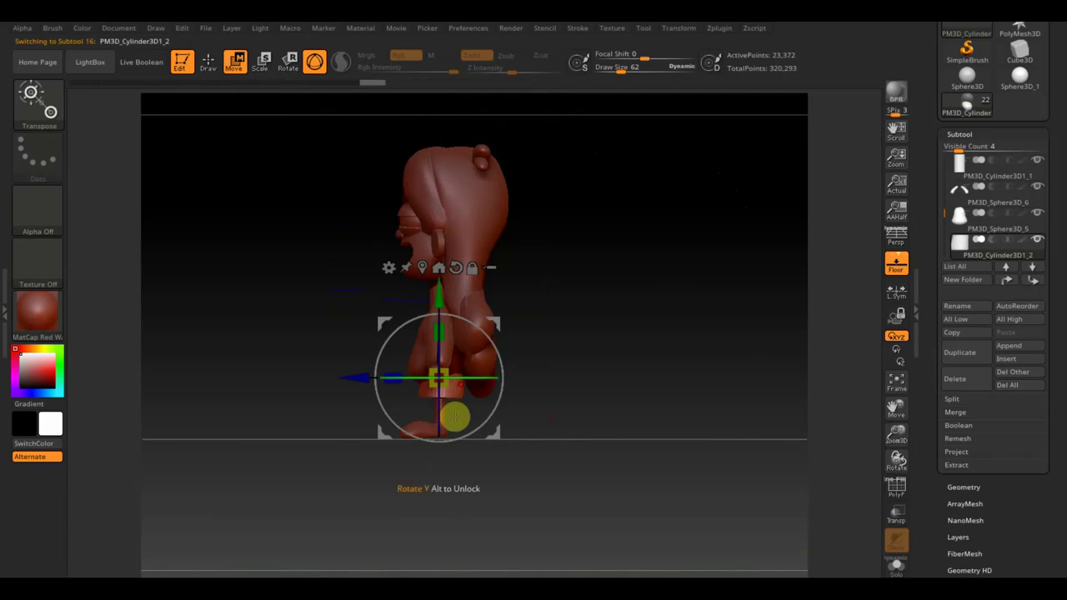
left_click_drag(498, 369, 499, 366)
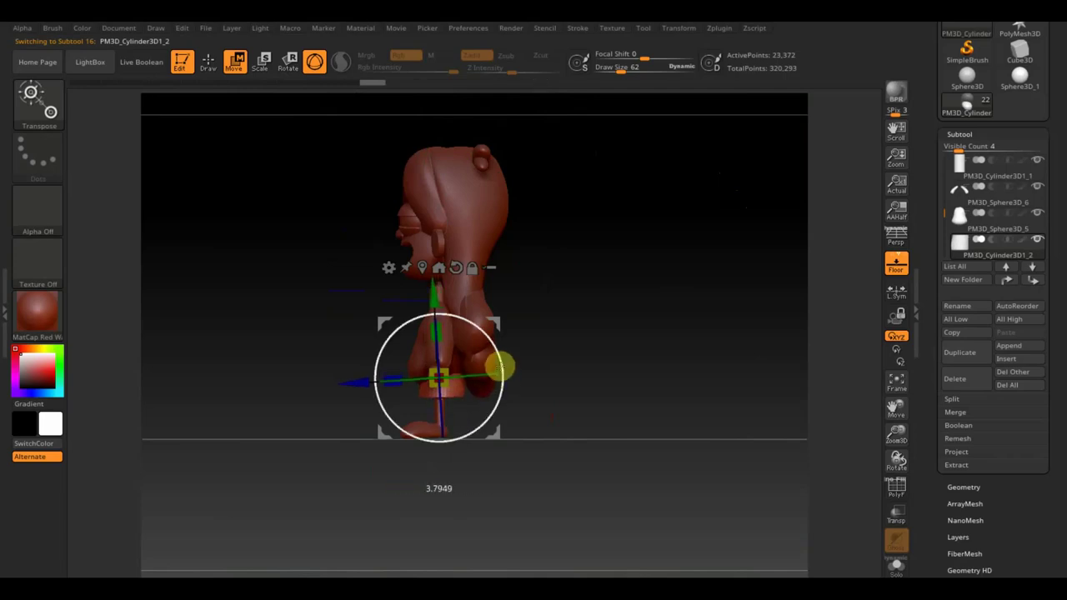
left_click(209, 62)
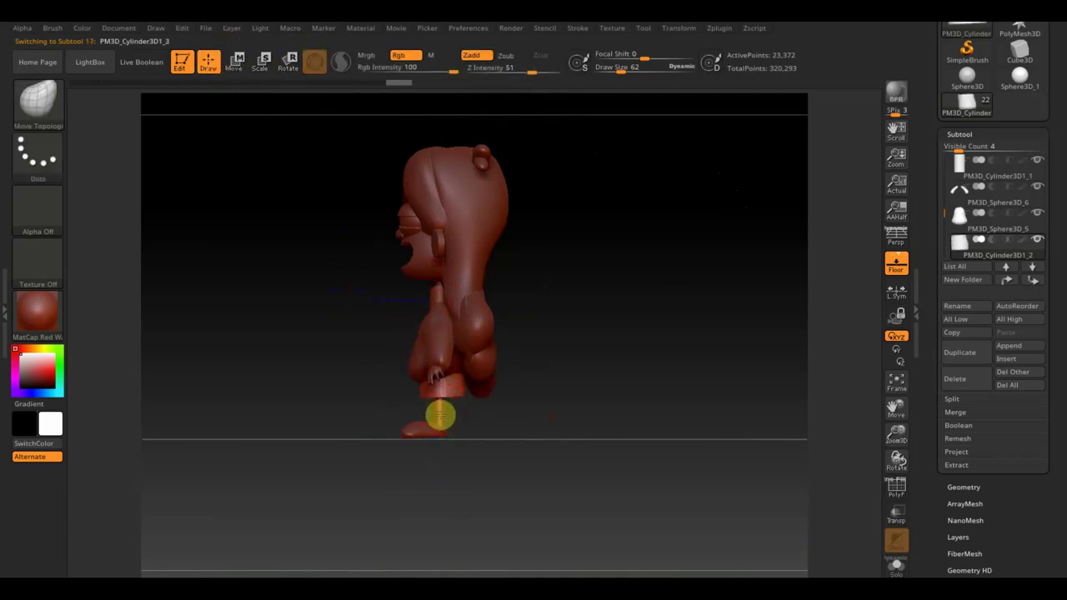
left_click(411, 369, "alt")
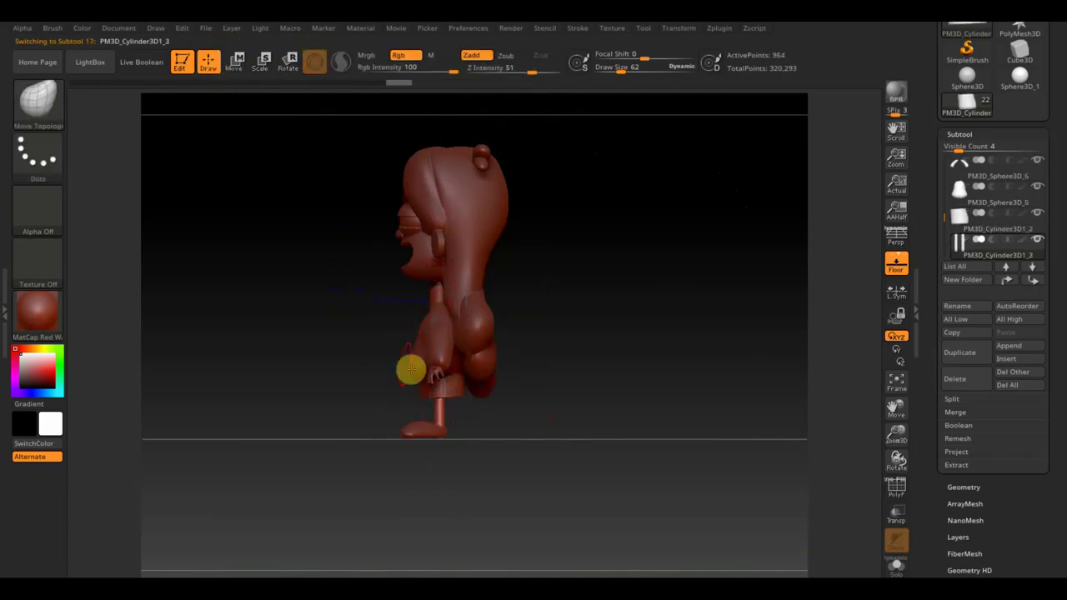
- Nudge the leg slightly to the right with the Move gizmo
left_click(234, 61)
left_click_drag(348, 401, 357, 402)
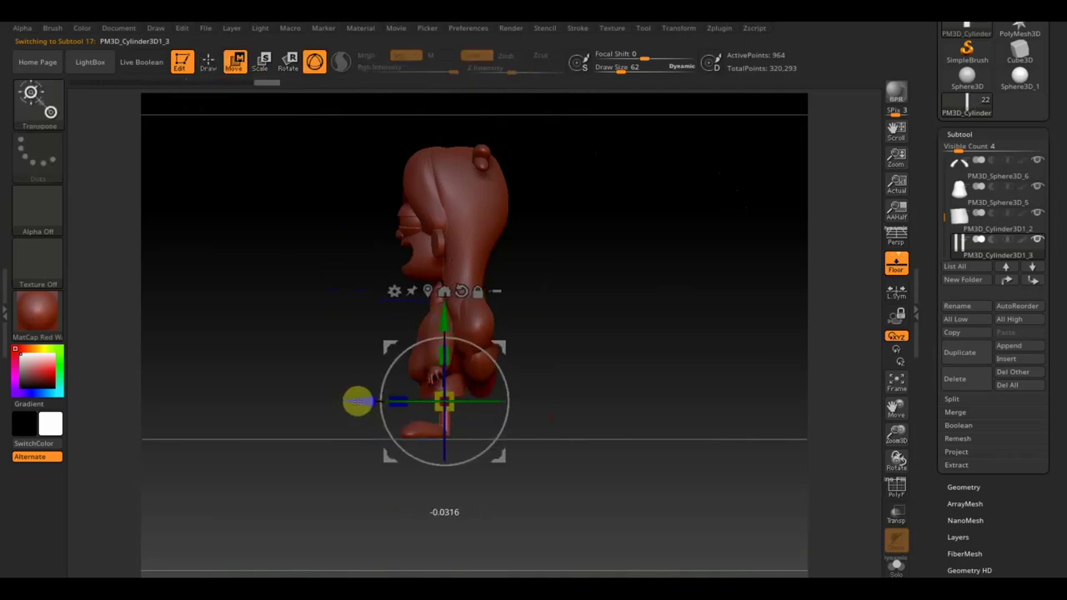
left_click(207, 61)
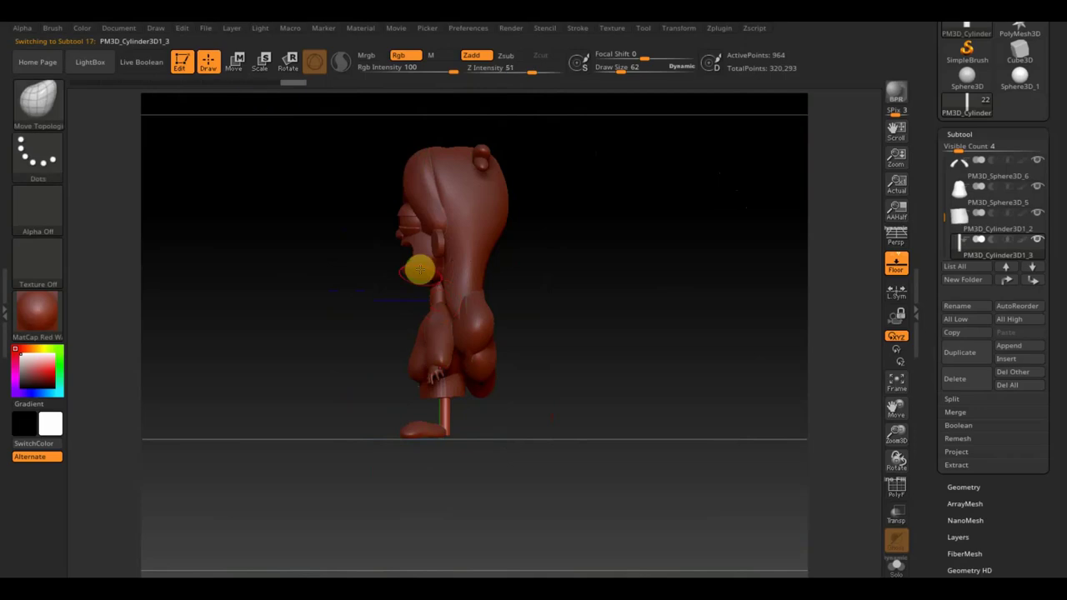
- Select the foot piece and view it up close from several angles
left_click(416, 434, "alt")
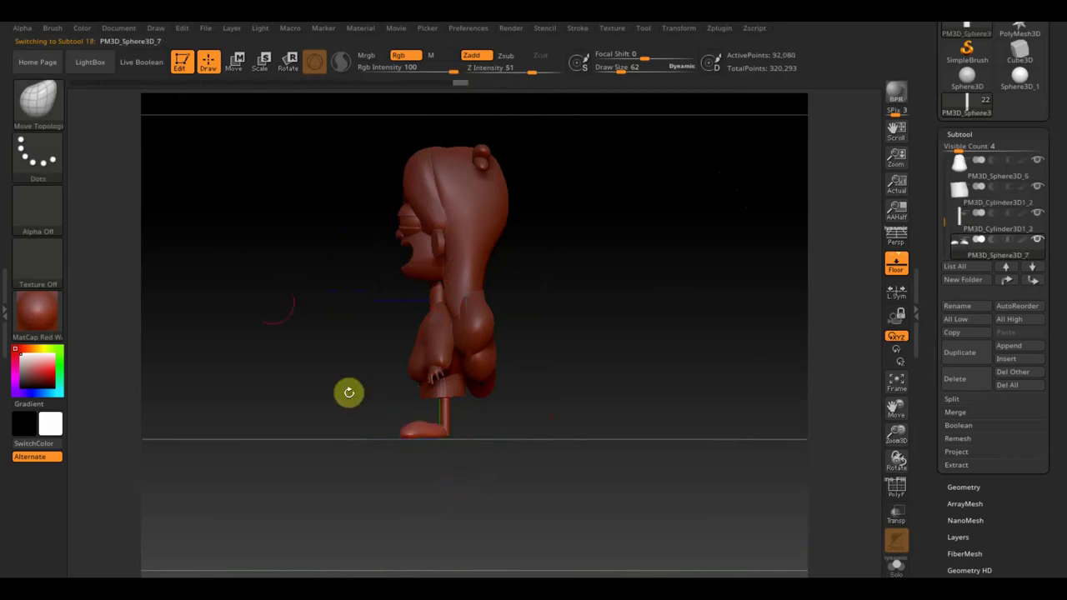
left_click(234, 60)
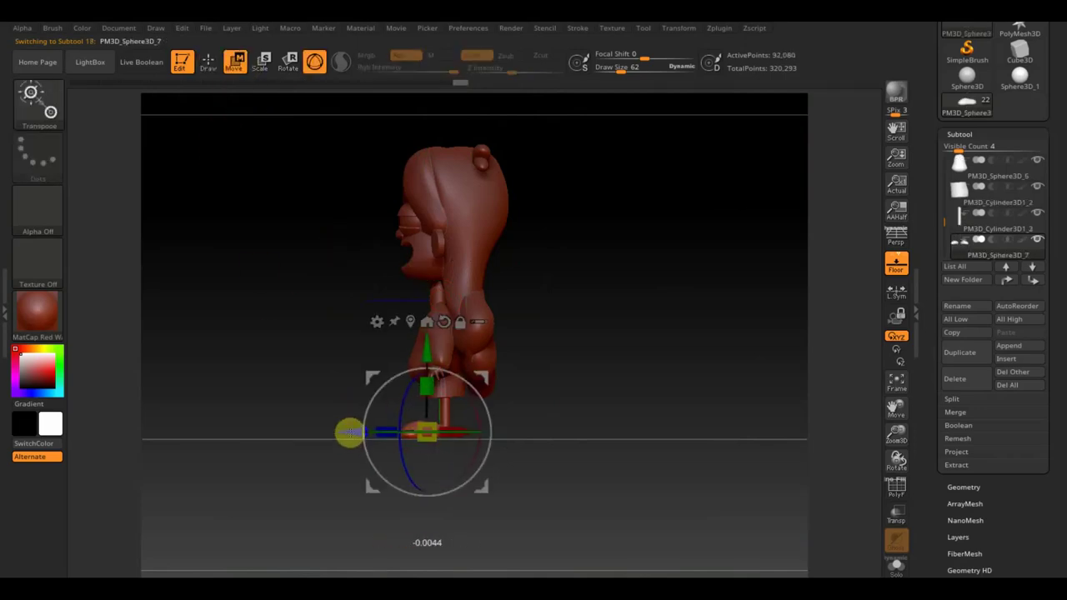
mouse_move(611, 441)
left_mouse_down()
mouse_move(708, 428)
mouse_move(745, 566)
left_mouse_up()
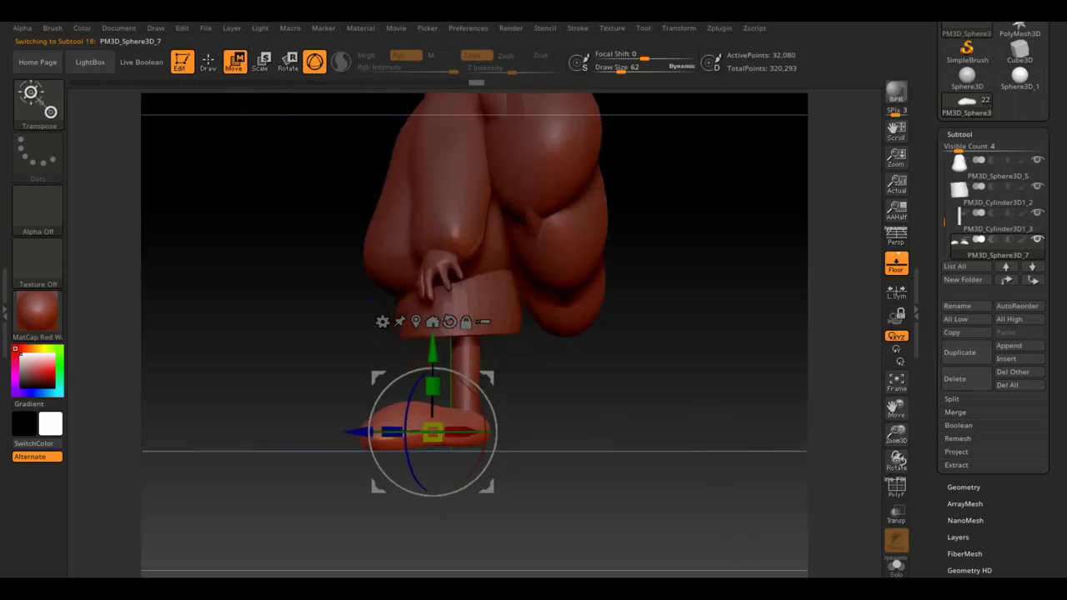
left_click(209, 63)
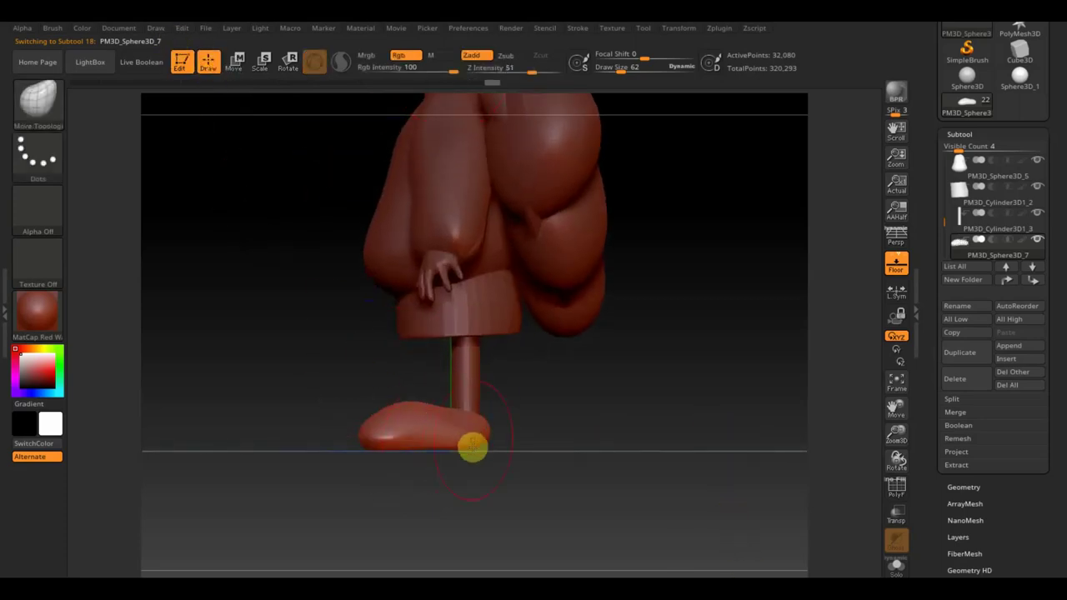
right_click_drag(456, 421, 388, 398)
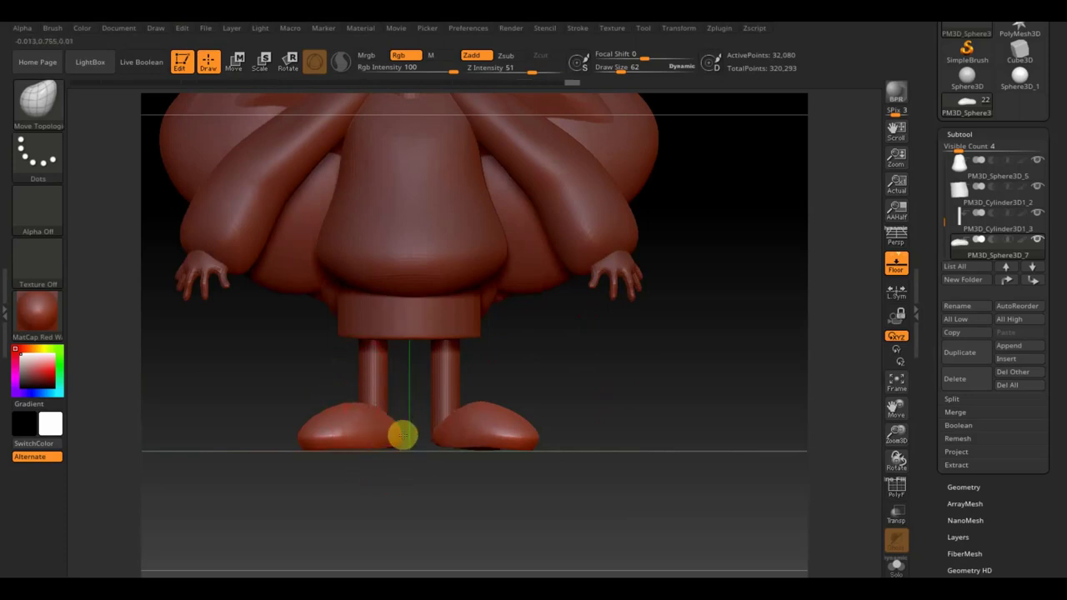
- Set the brush size to 39 and smooth the foot's surface
mouse_move(386, 446)
right_mouse_down()
mouse_move(445, 489)
mouse_move(493, 486)
right_mouse_up()
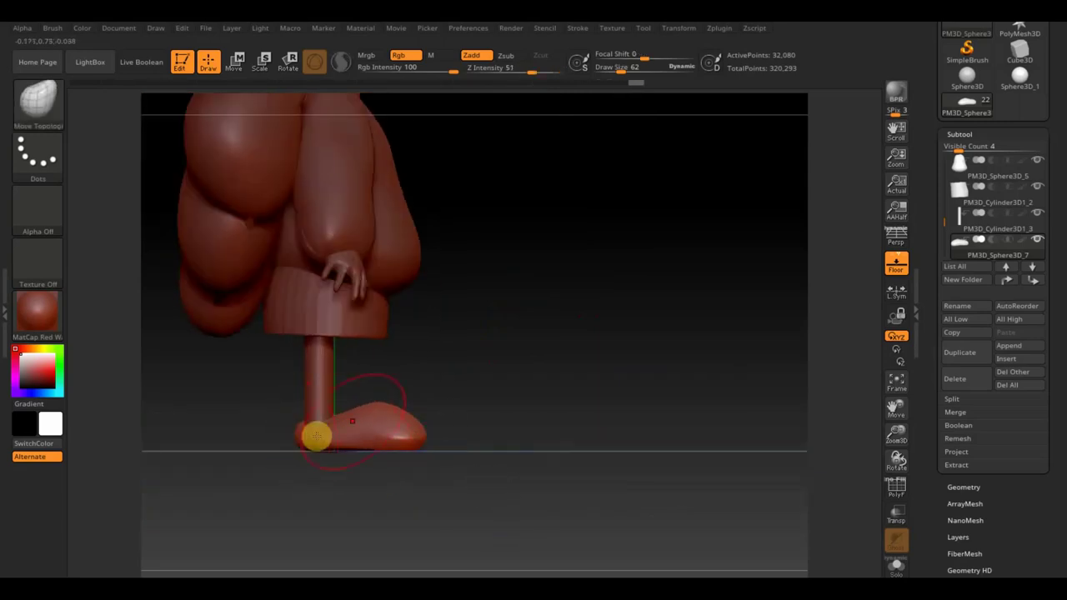
left_click_drag(621, 70, 617, 70)
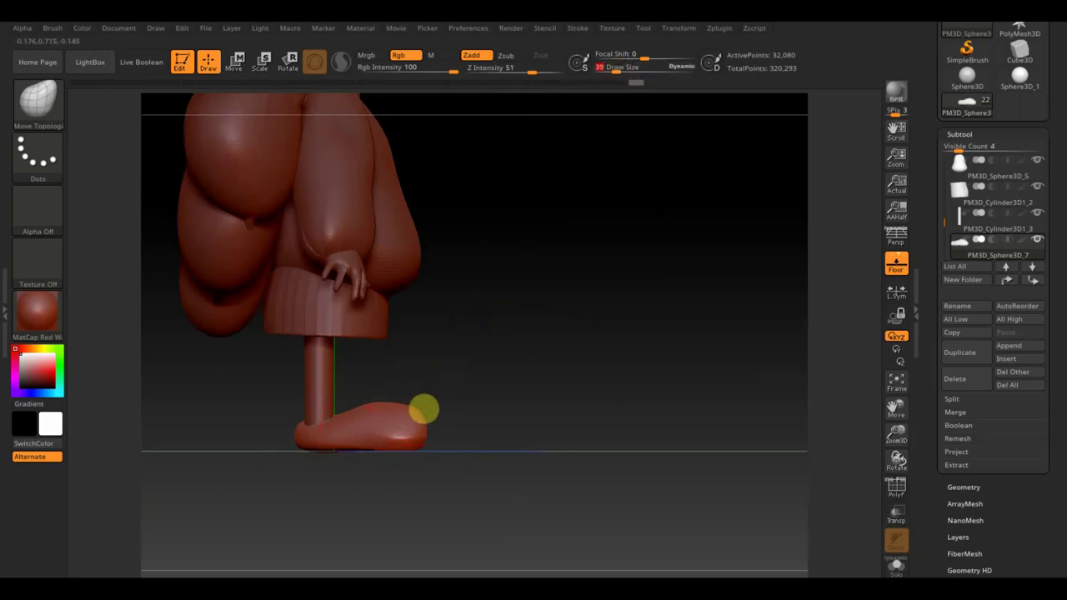
left_click_drag(474, 414, 399, 423)
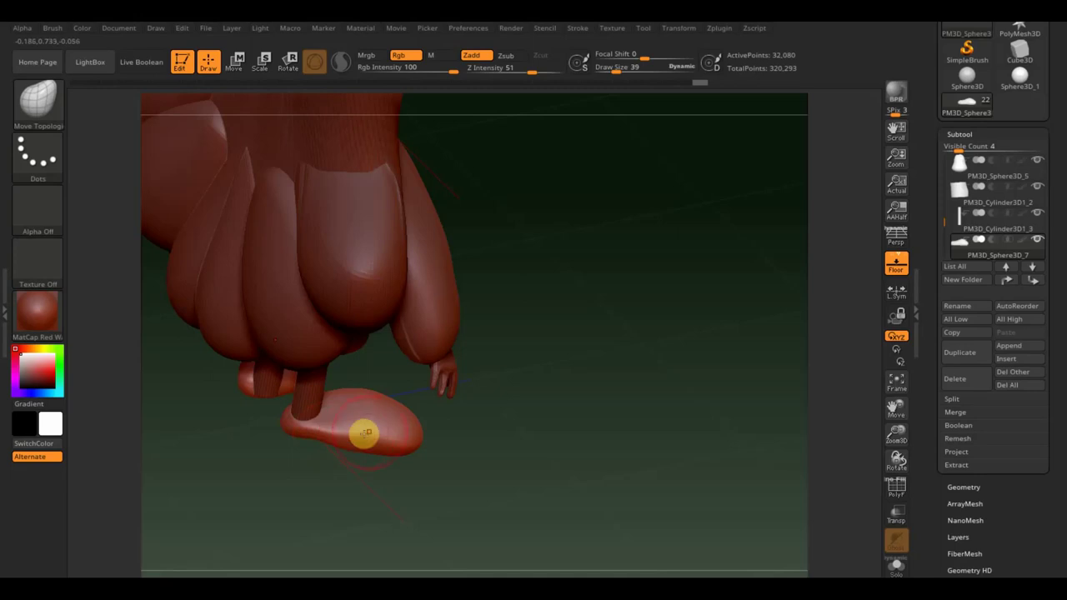
left_click_drag(370, 440, 309, 427, "shift")
mouse_move(518, 448)
left_mouse_down()
mouse_move(607, 436)
mouse_move(655, 457)
left_mouse_up()
- Snap to a side view and trim the foot's sole flat along the floor line
key("ctrl+shift")
left_click_drag(501, 481, 212, 460, "ctrl+shift")
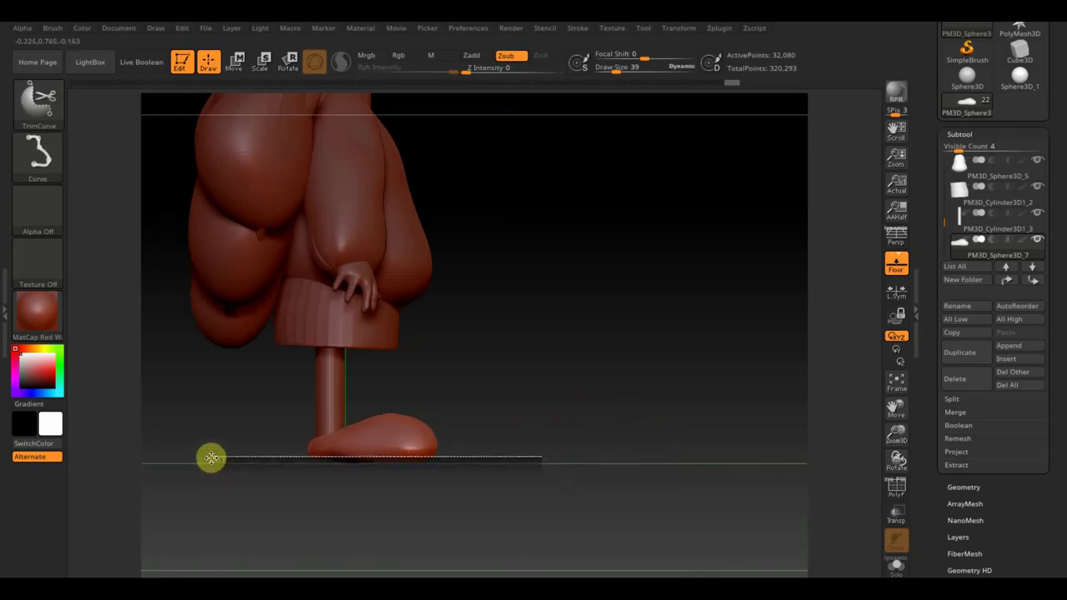
mouse_move(510, 533)
left_mouse_down()
mouse_move(582, 521)
mouse_move(656, 364)
mouse_move(686, 432)
mouse_move(726, 431)
mouse_move(655, 431)
mouse_move(667, 495)
left_mouse_up()
left_click(345, 292, "alt")
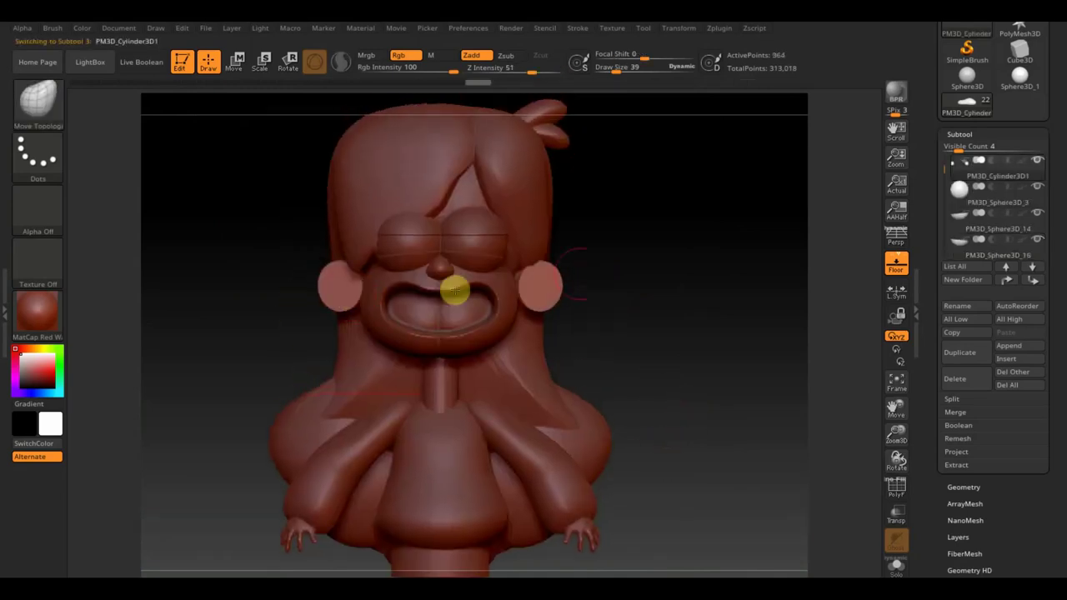
- Turn the character to a side profile and slide the round ear pieces back along the head
mouse_move(645, 263)
left_mouse_down()
mouse_move(667, 407)
mouse_move(731, 429)
left_mouse_up()
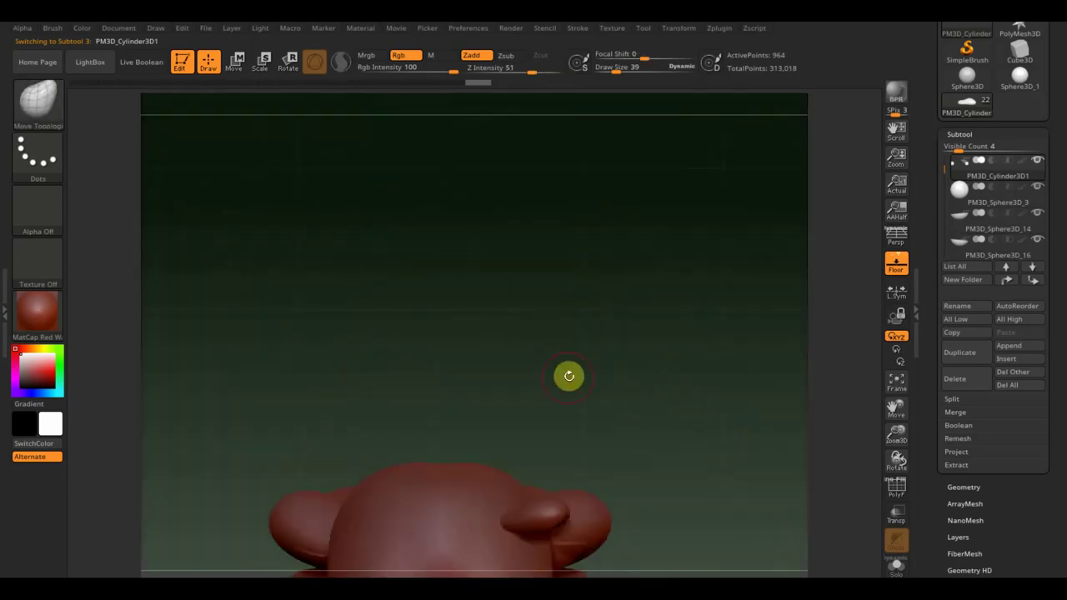
left_click_drag(569, 375, 420, 200)
mouse_move(411, 131)
left_mouse_down()
mouse_move(683, 278)
mouse_move(676, 149)
left_mouse_up()
left_click_drag(725, 253, 721, 280)
left_click_drag(719, 243, 723, 359, "alt")
mouse_move(696, 459)
left_mouse_down("alt")
mouse_move(676, 305)
mouse_move(683, 430)
left_mouse_up("alt")
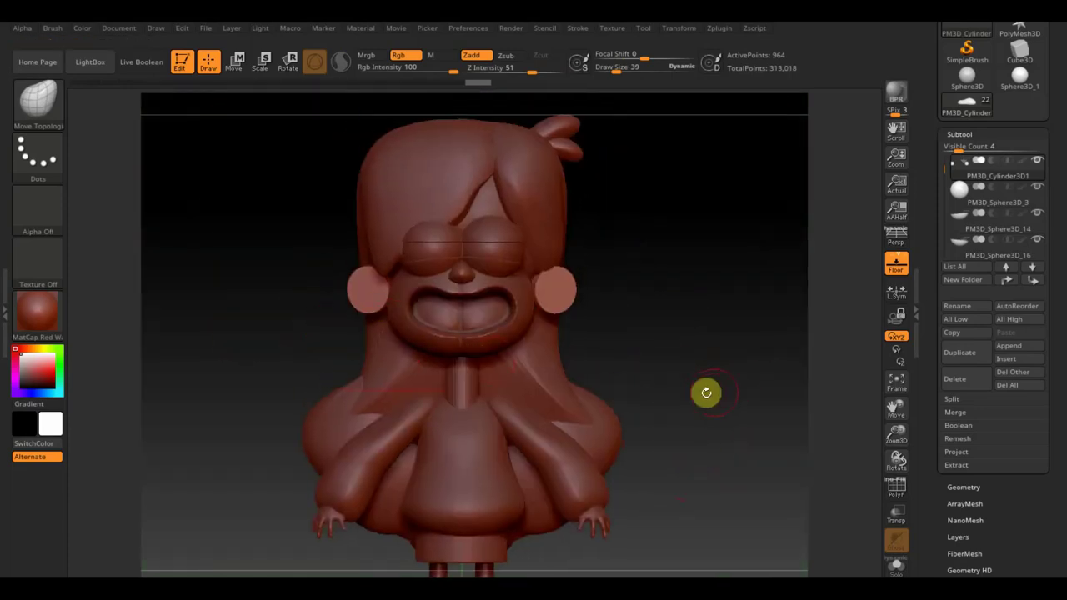
left_click_drag(780, 406, 709, 389)
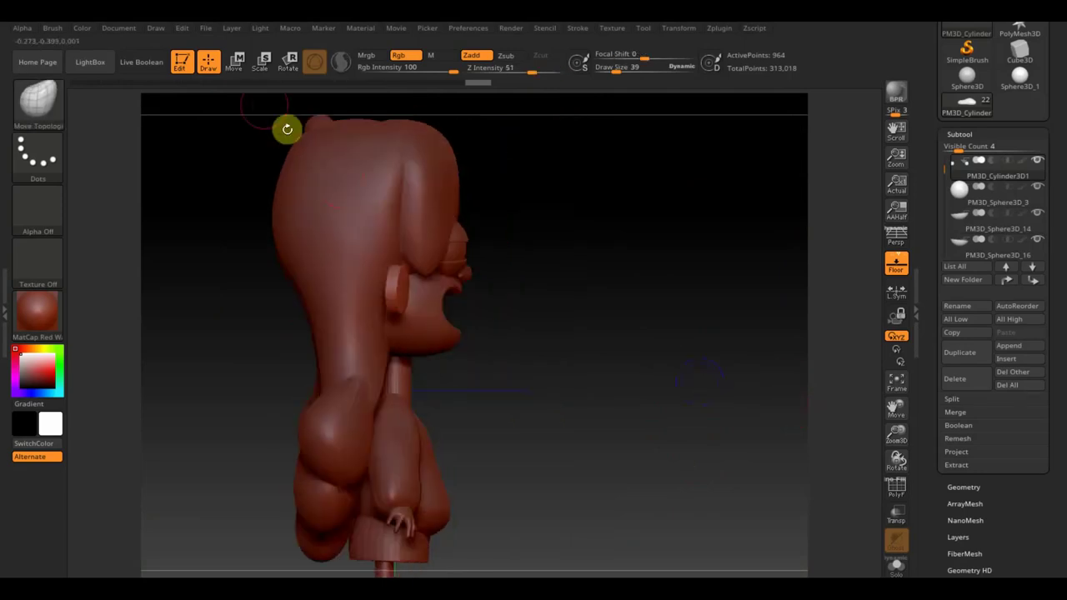
left_click(236, 67)
left_click_drag(306, 284, 295, 290)
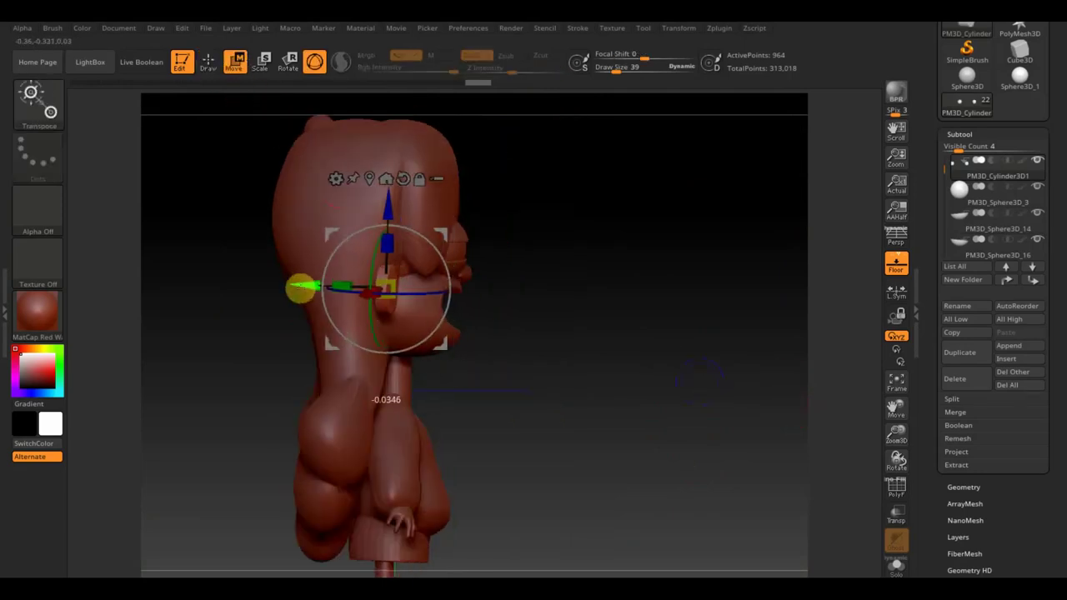
left_click_drag(666, 350, 574, 347)
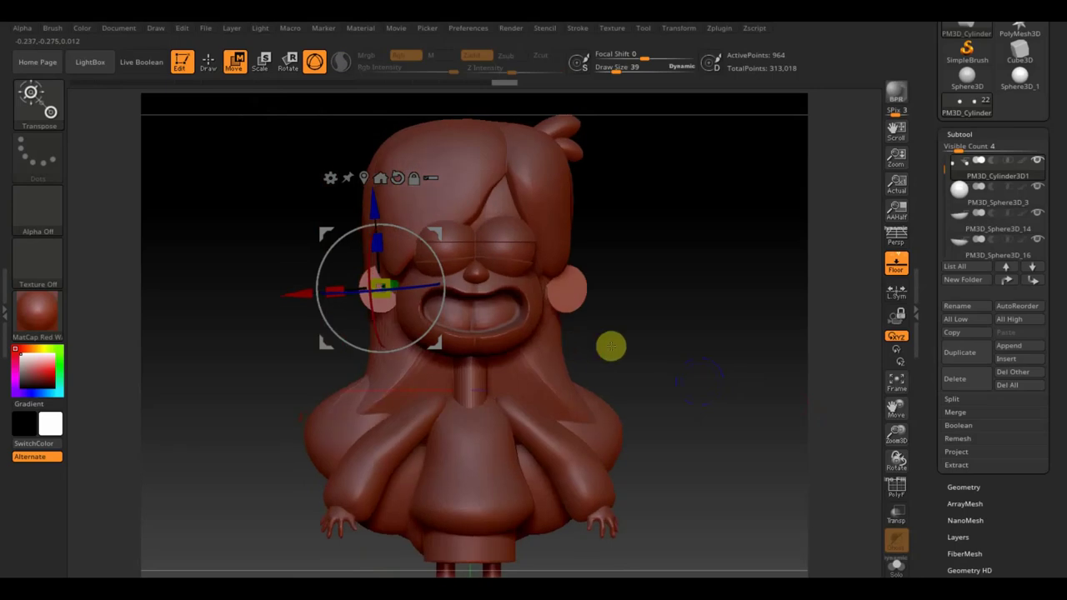
left_click_drag(721, 361, 719, 365)
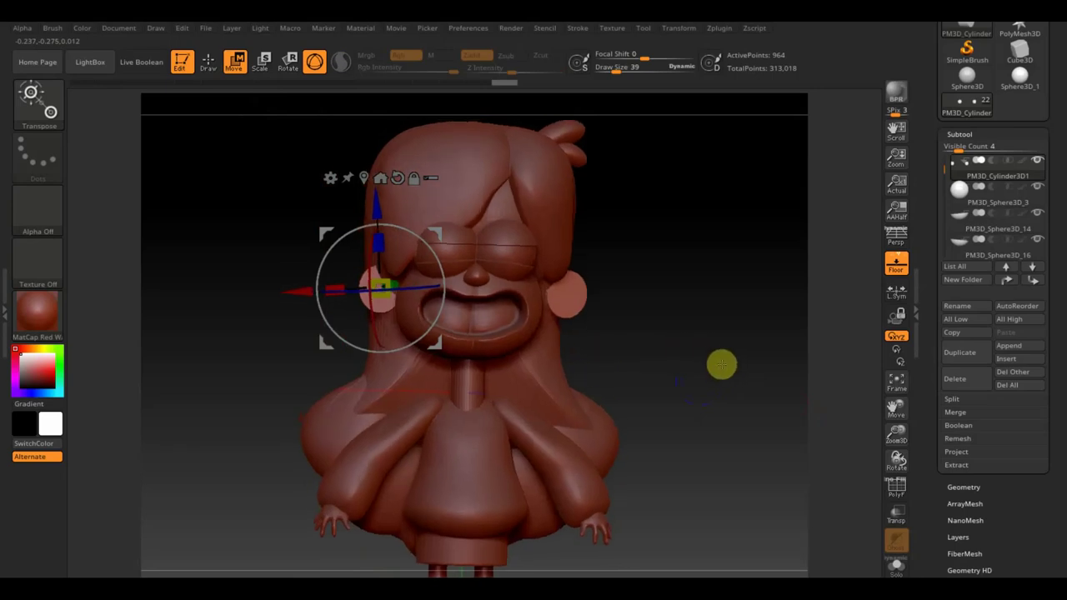
left_click(966, 488)
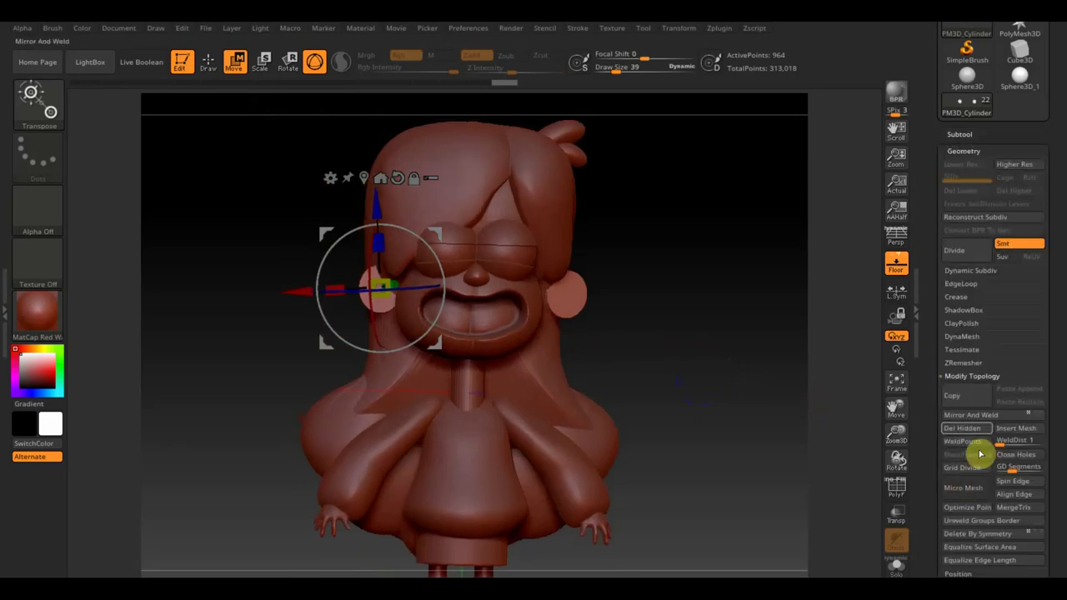
- Remesh the ears as a DynaMesh at resolution 952
left_click(966, 337)
key("Return")
left_click(961, 356)
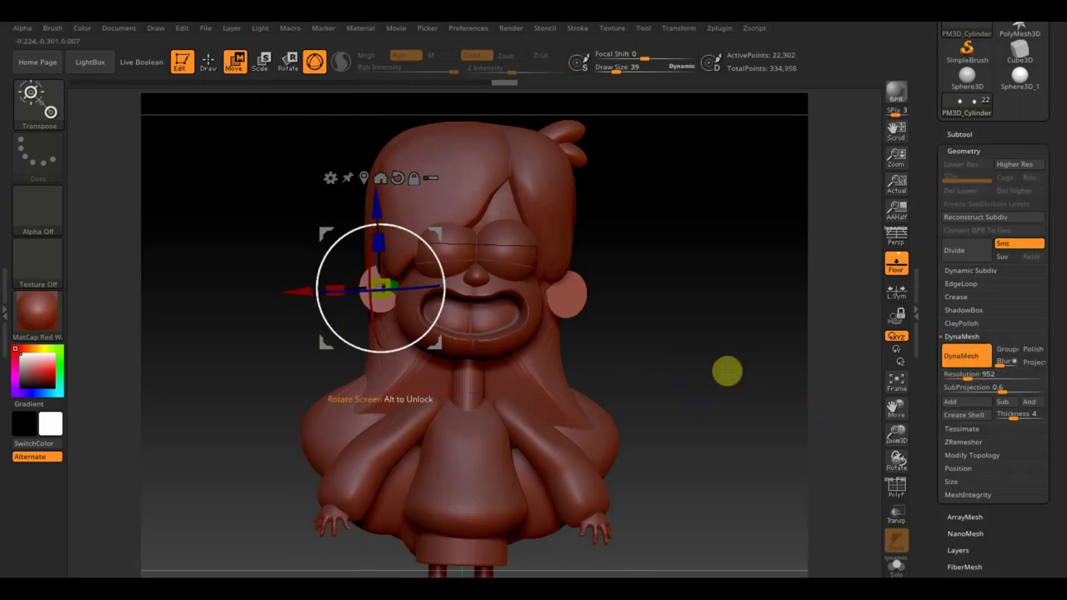
- Shift-smooth the ear rims using the Standard brush, checking from side and front
left_click(205, 71)
left_click(66, 103)
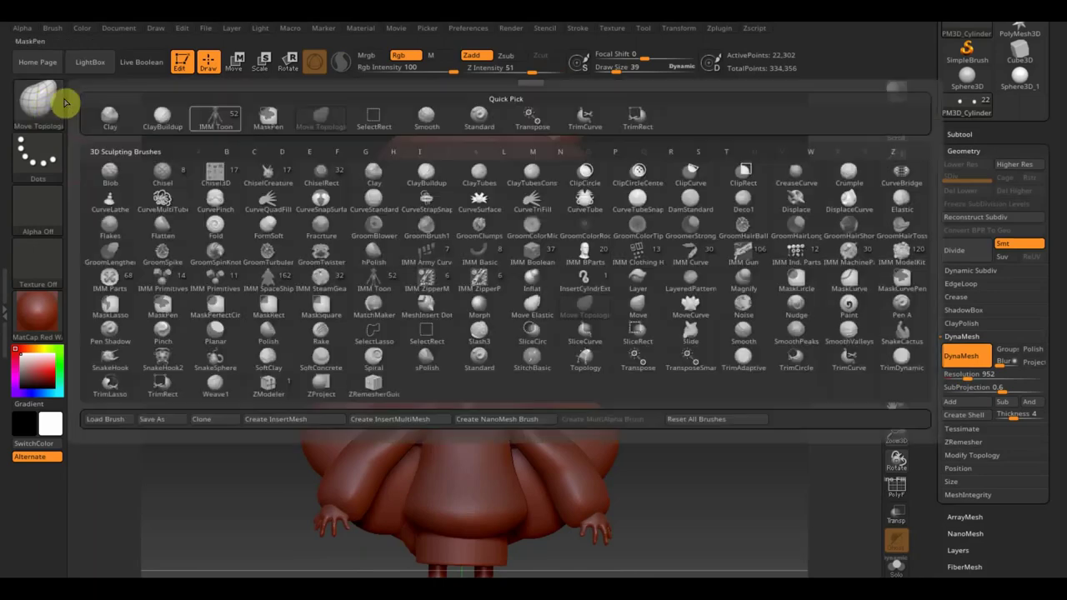
left_click(480, 115)
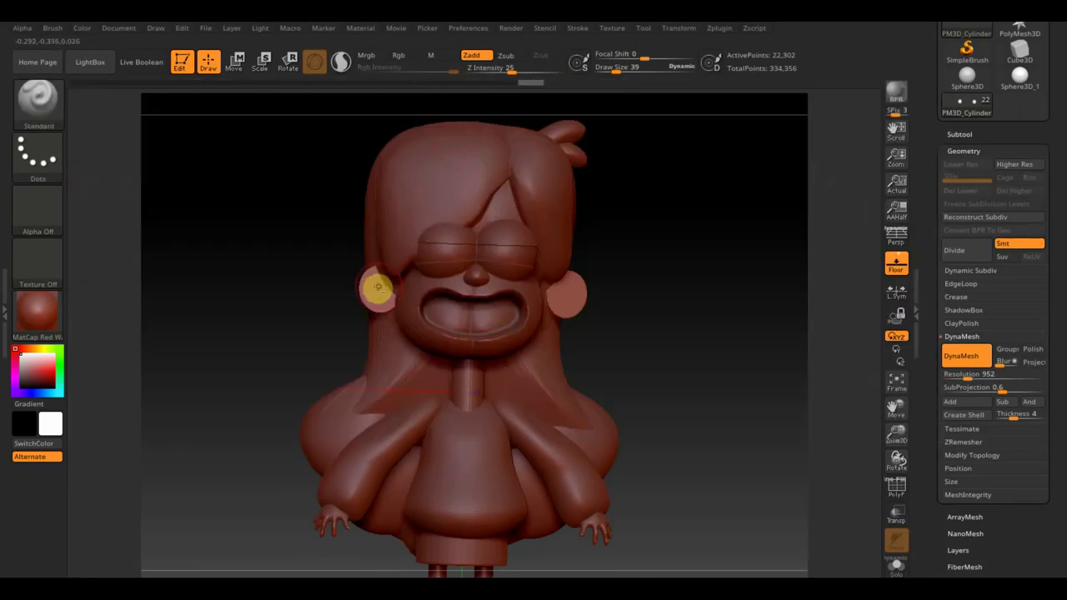
mouse_move(575, 321)
left_mouse_down()
mouse_move(672, 313)
mouse_move(702, 409)
left_mouse_up()
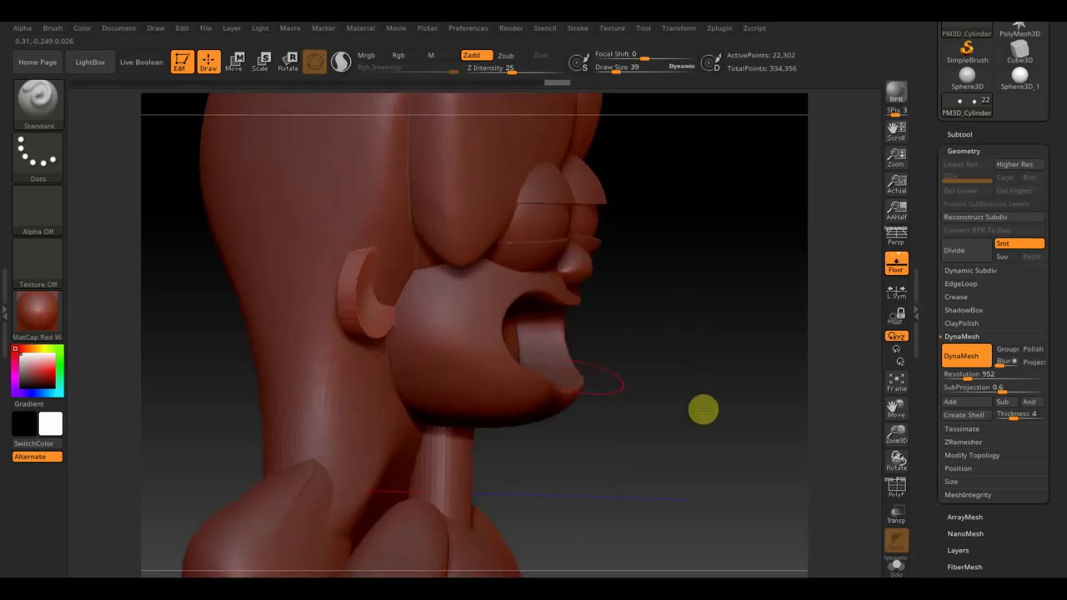
key("shift")
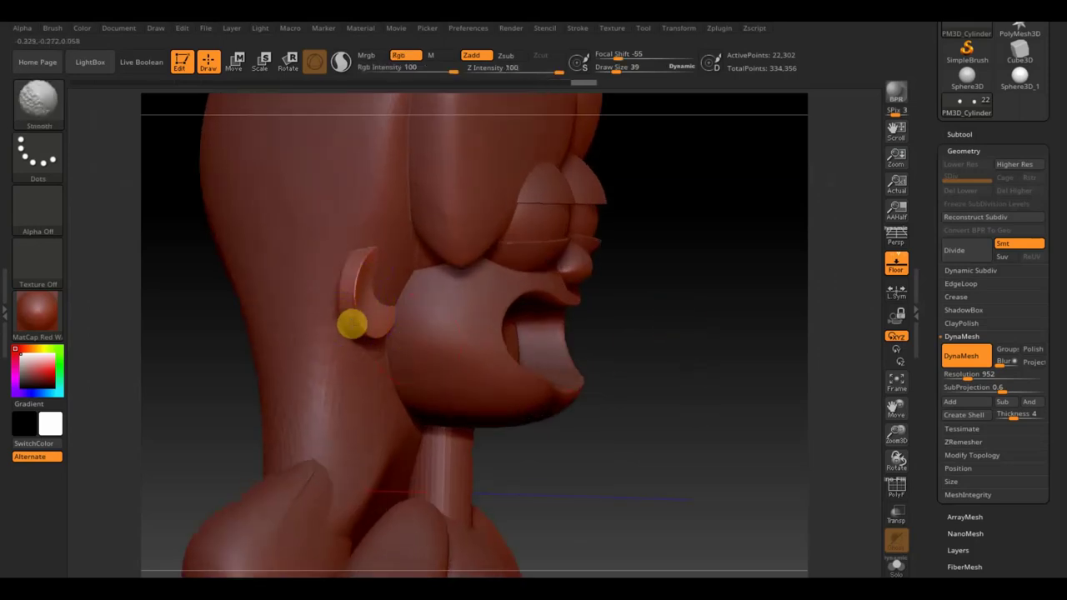
left_click_drag(559, 375, 636, 380)
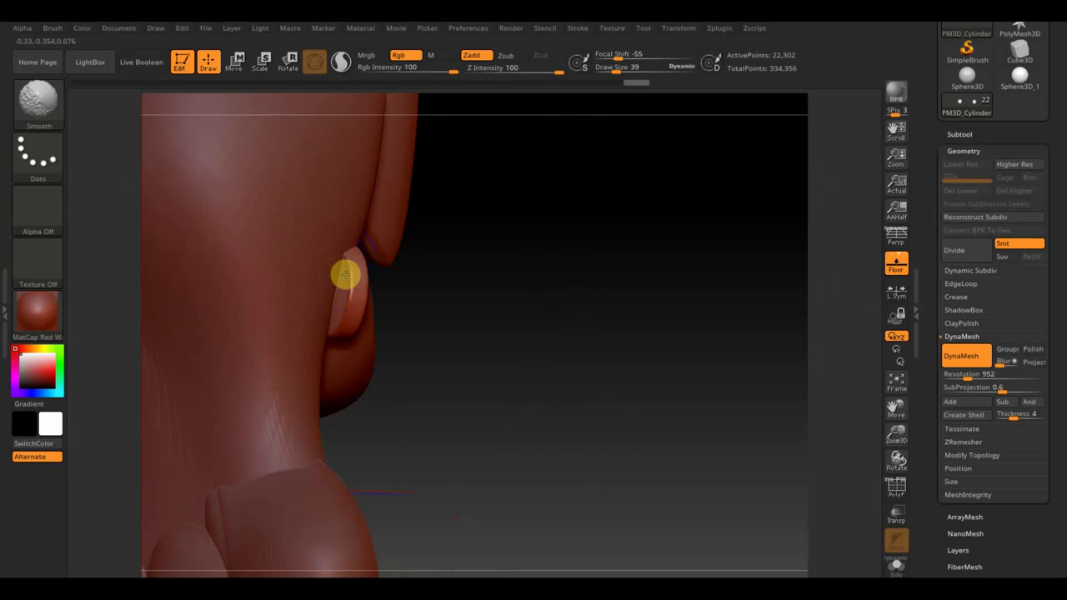
left_click_drag(345, 325, 478, 336, "shift")
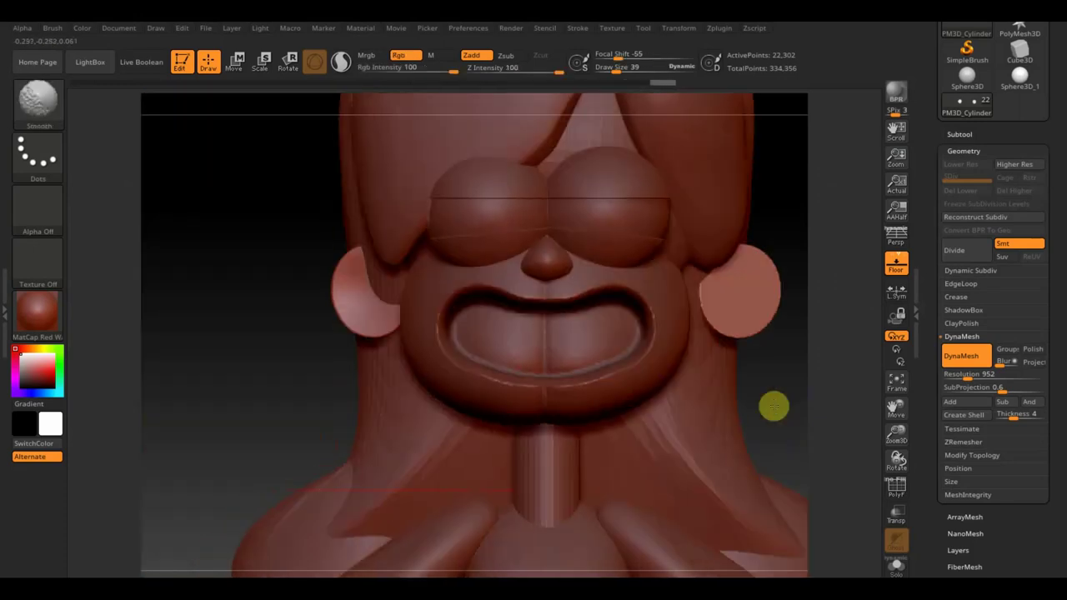
left_click(968, 455)
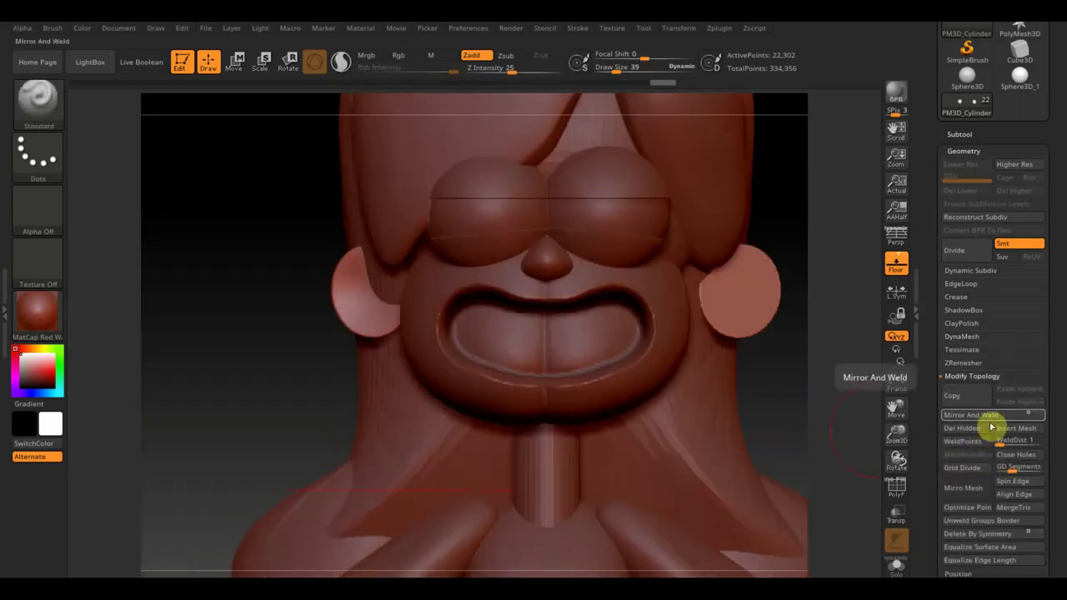
left_click_drag(790, 387, 685, 286, "alt")
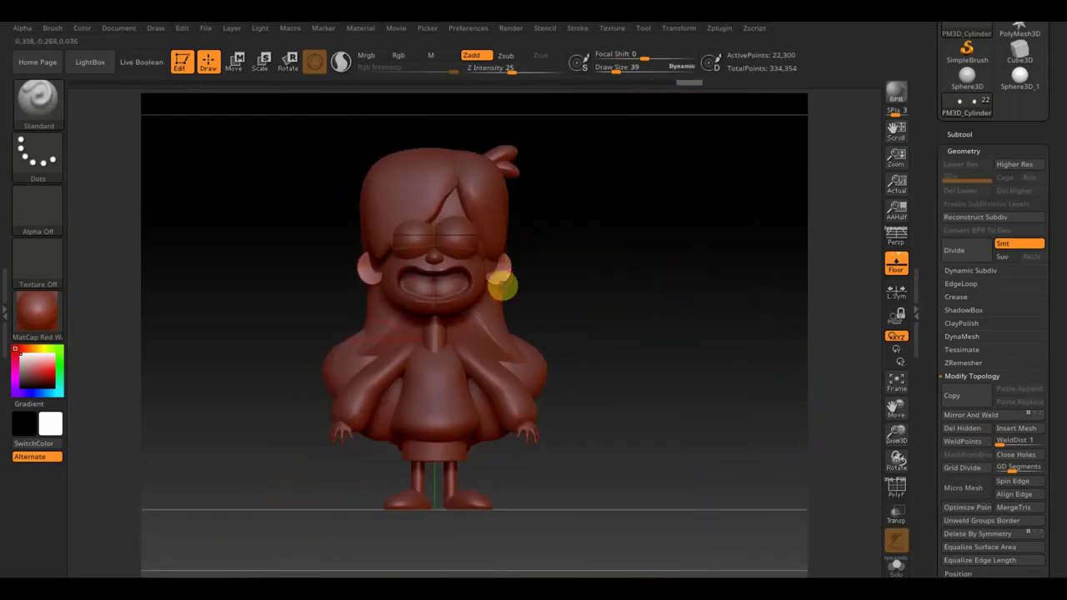
- Append a PM3D_Cube3D1 cube subtool and subdivide it with Ctrl+D to round its edges
left_click(958, 131)
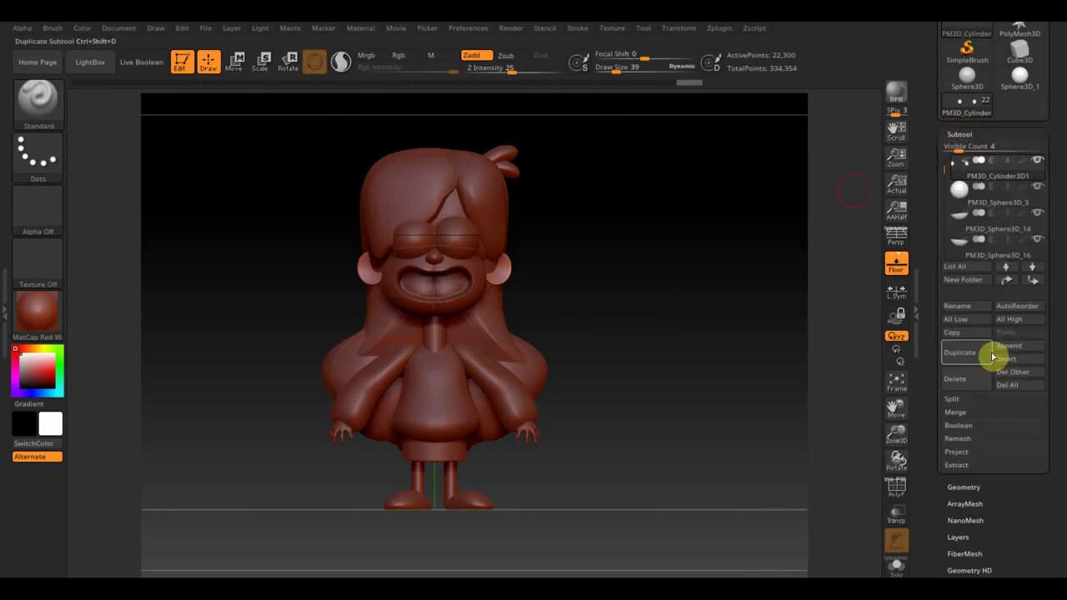
left_click(1014, 351)
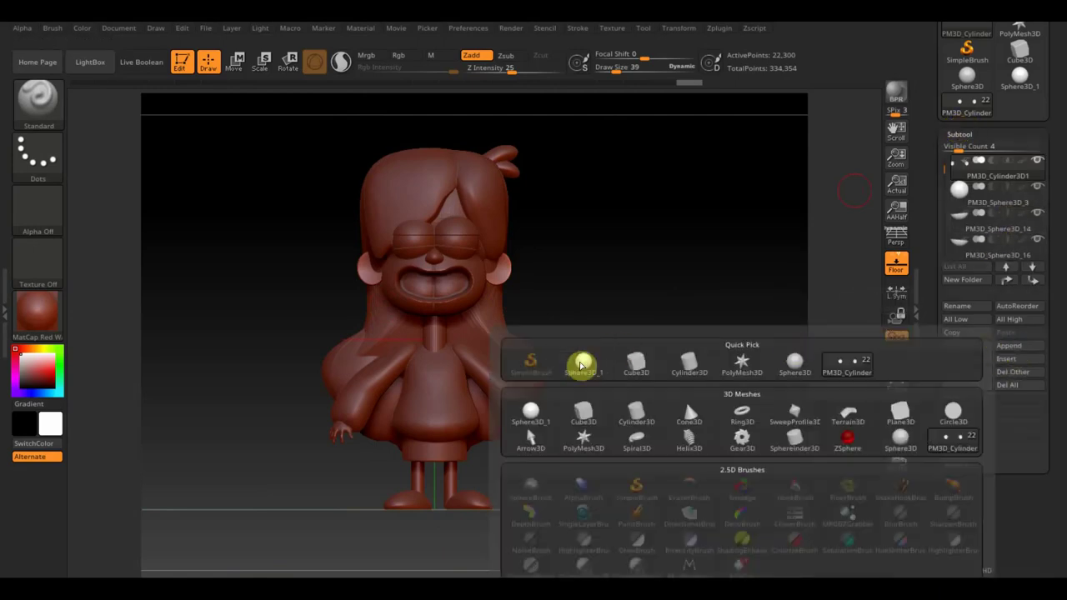
left_click(587, 419)
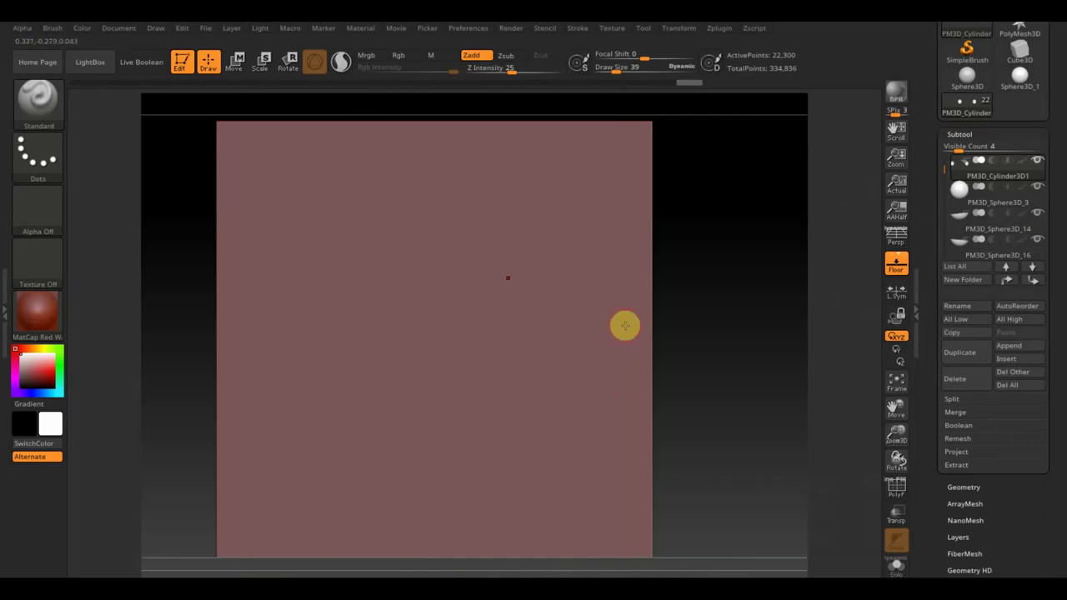
left_click(624, 325, "alt")
key("ctrl")
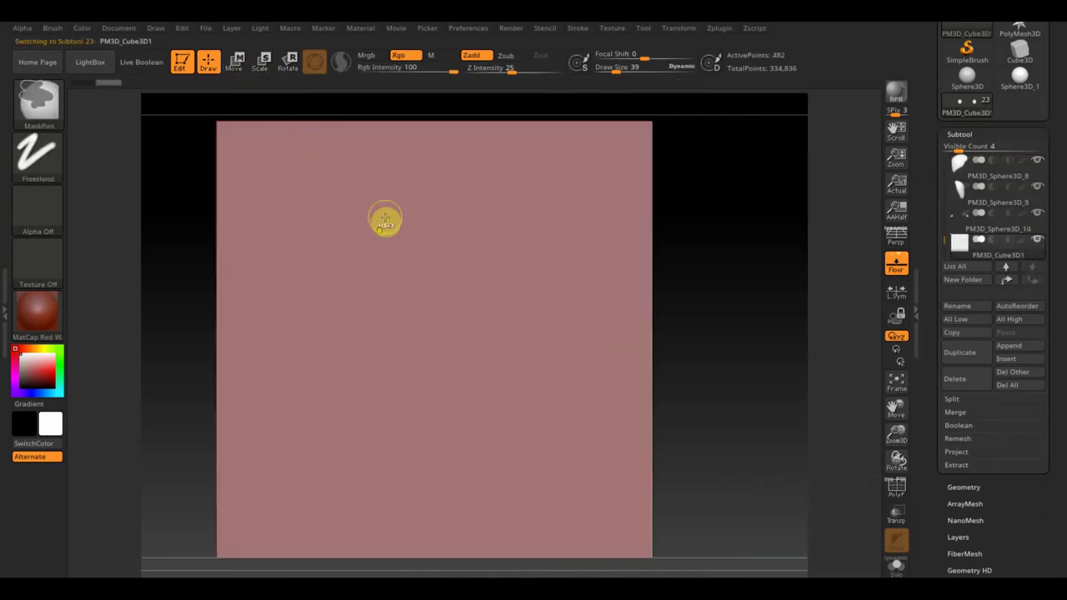
key("ctrl+d")
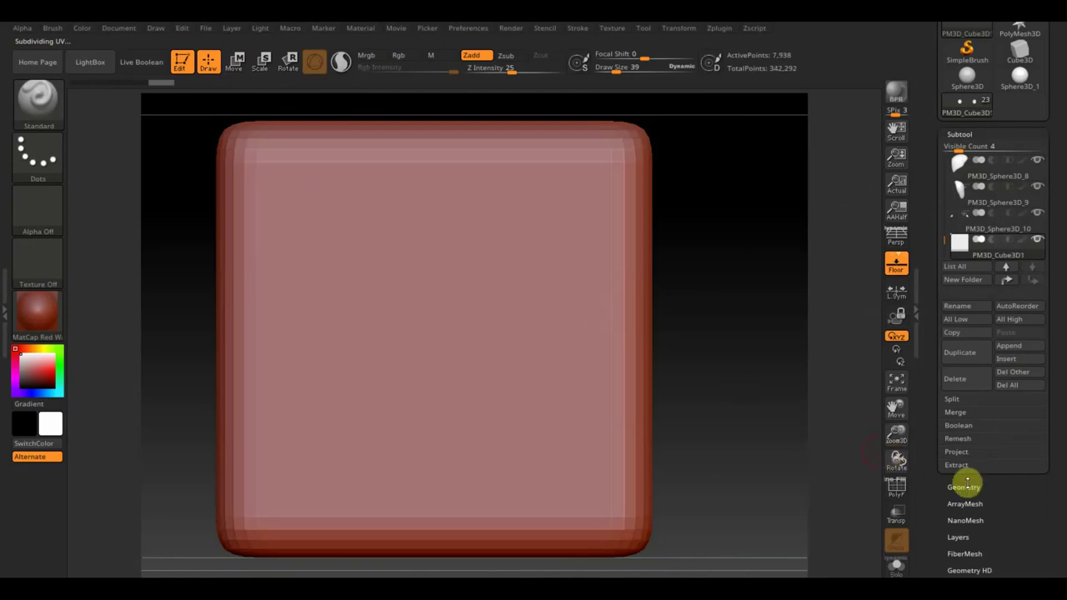
- Scale the cube down to a tiny block and shift it right in front of the chest
left_click(235, 61)
mouse_move(409, 150)
left_mouse_down()
mouse_move(757, 317)
mouse_move(760, 329)
left_mouse_up()
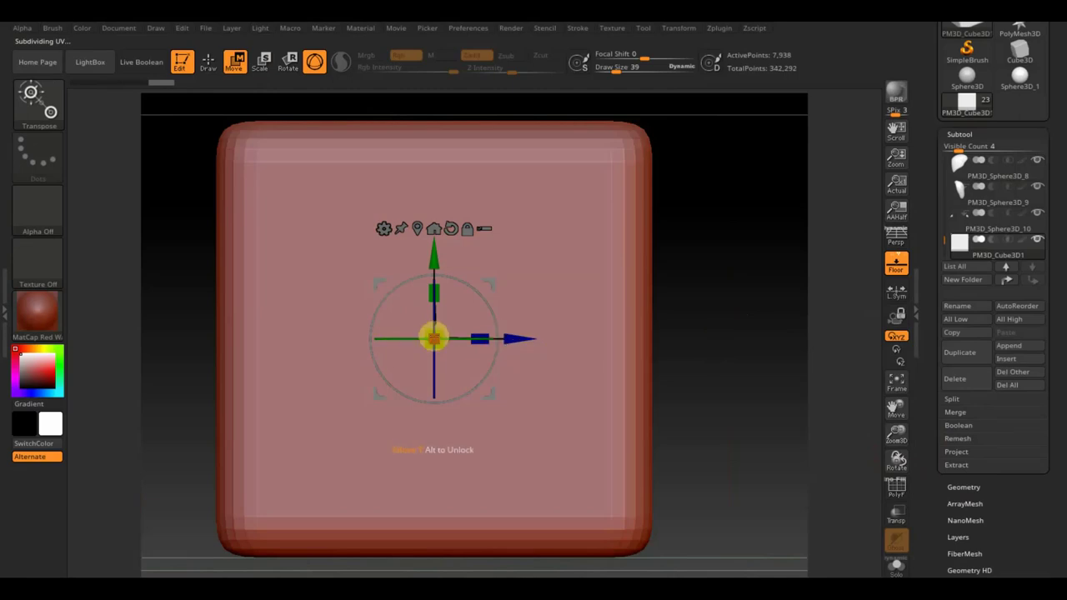
left_click_drag(435, 339, 269, 124)
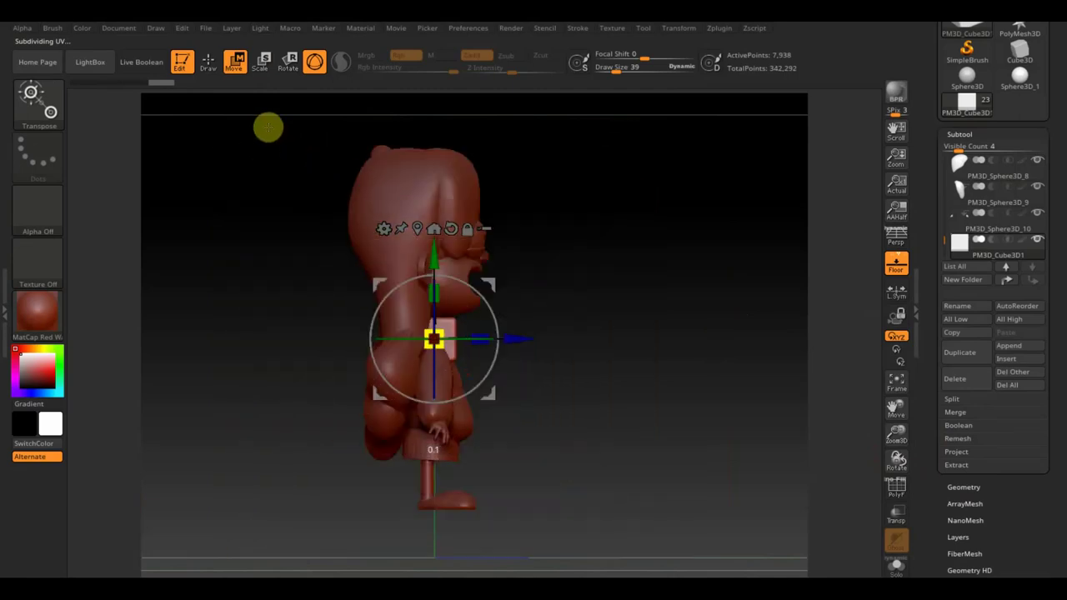
left_click_drag(524, 342, 603, 340)
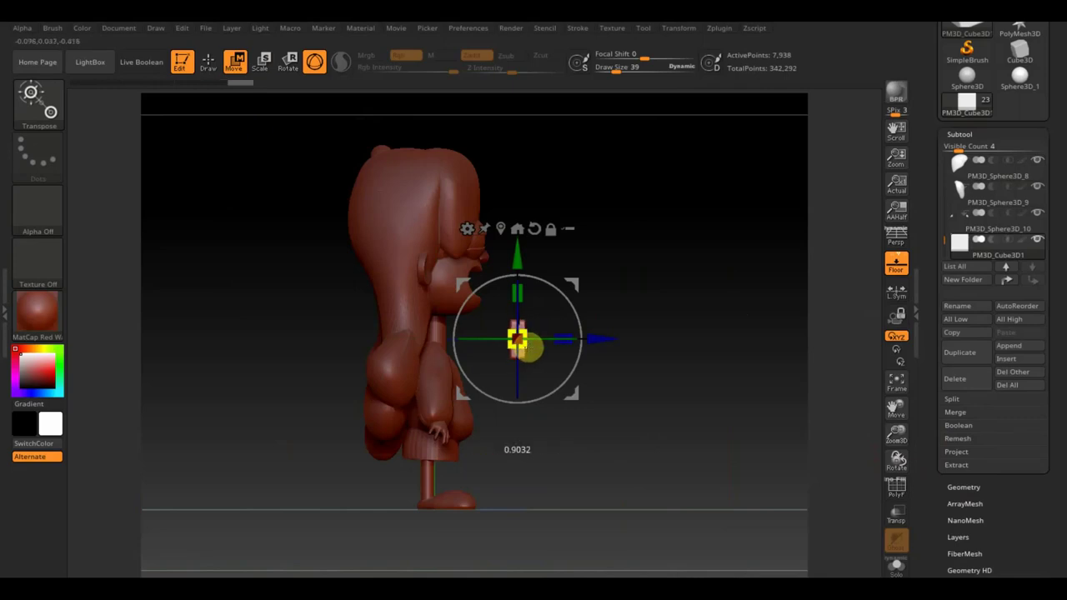
left_click_drag(655, 357, 628, 360, "shift")
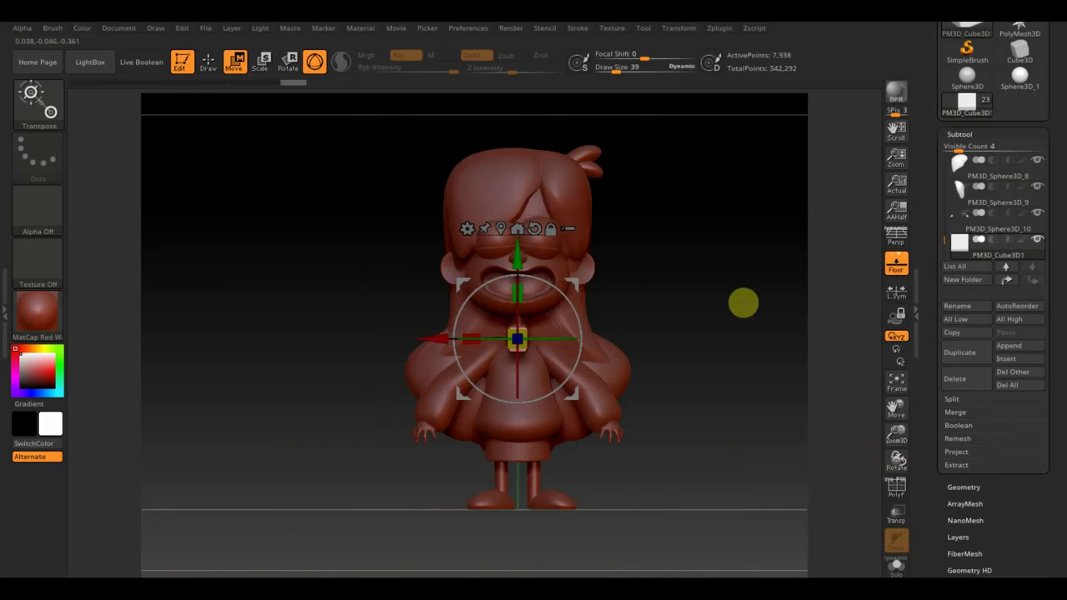
- Move the block up into the mouth, shrink it, and set its depth from the side
left_click_drag(743, 302, 729, 417, "alt")
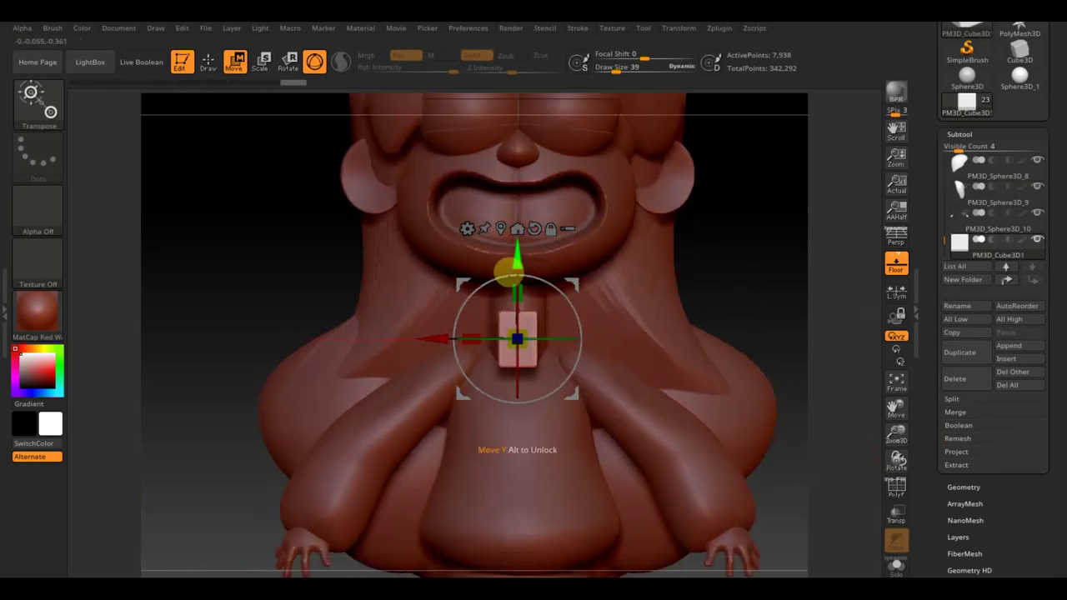
left_click_drag(539, 278, 520, 155)
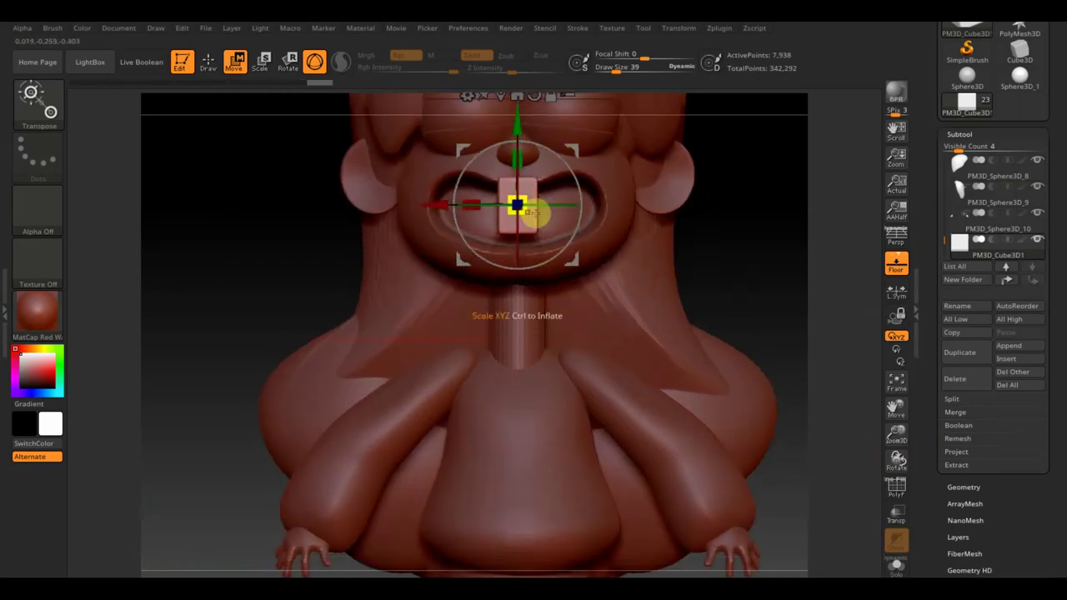
left_click_drag(523, 211, 518, 208)
mouse_move(728, 253)
left_mouse_down()
mouse_move(791, 255)
mouse_move(781, 263)
left_mouse_up()
left_click_drag(565, 205, 529, 203)
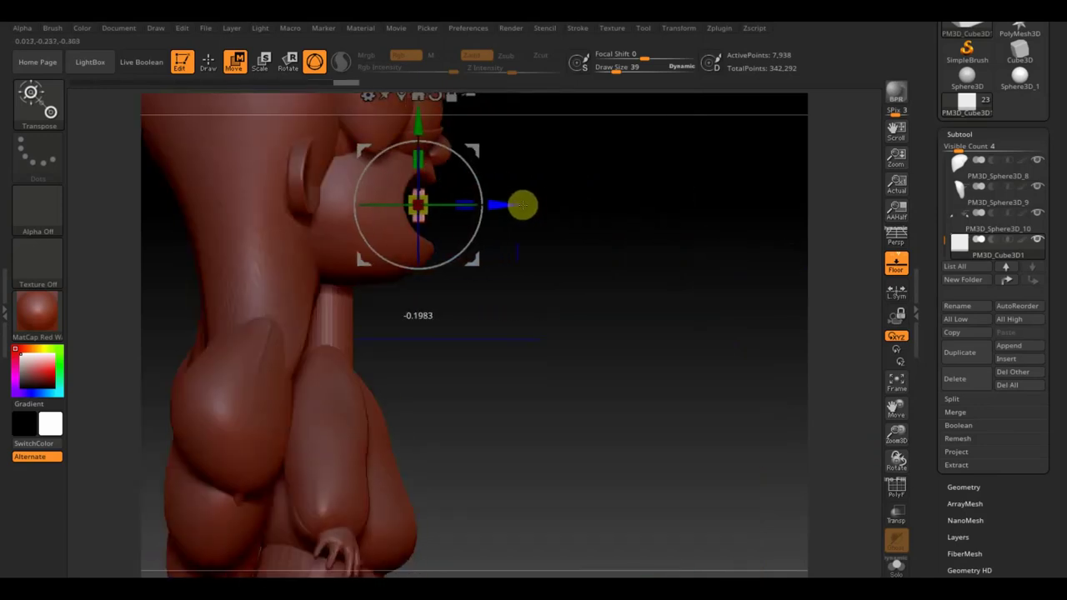
left_click_drag(424, 125, 431, 122)
mouse_move(674, 237)
left_mouse_down()
mouse_move(605, 247)
mouse_move(706, 259)
mouse_move(769, 395)
mouse_move(713, 384)
left_mouse_up()
- Slide the tooth block toward one side, inspect it, and attempt a Ctrl-drag copy
left_click_drag(360, 334, 345, 334)
left_click_drag(709, 333, 771, 347)
left_click_drag(577, 332, 622, 331)
mouse_move(809, 342)
left_mouse_down()
mouse_move(839, 347)
mouse_move(820, 349)
left_mouse_up()
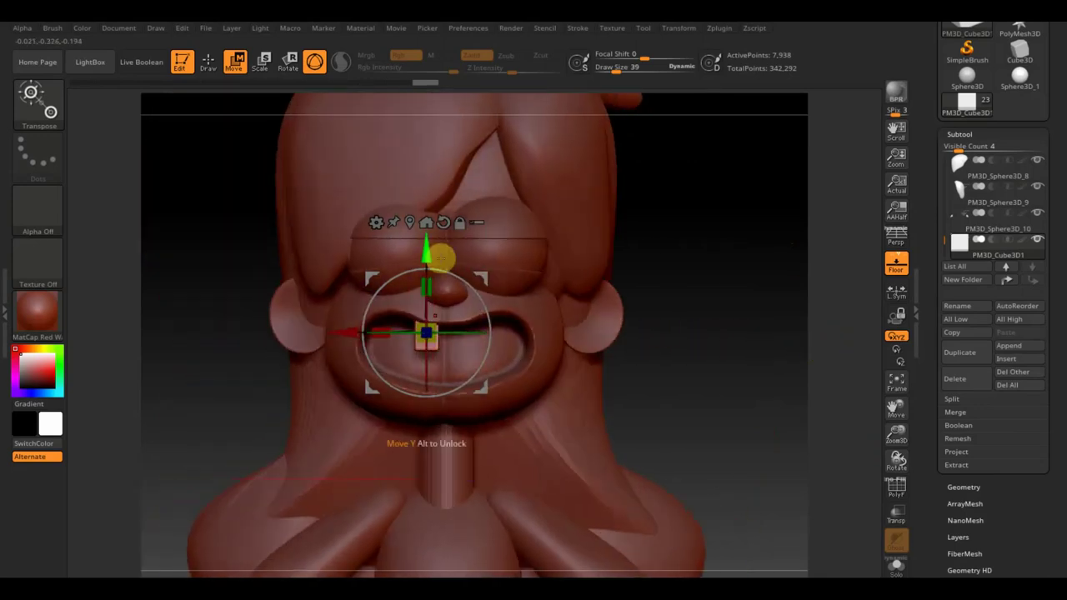
mouse_move(752, 357)
left_mouse_down()
mouse_move(772, 283)
mouse_move(761, 221)
mouse_move(754, 227)
left_mouse_up()
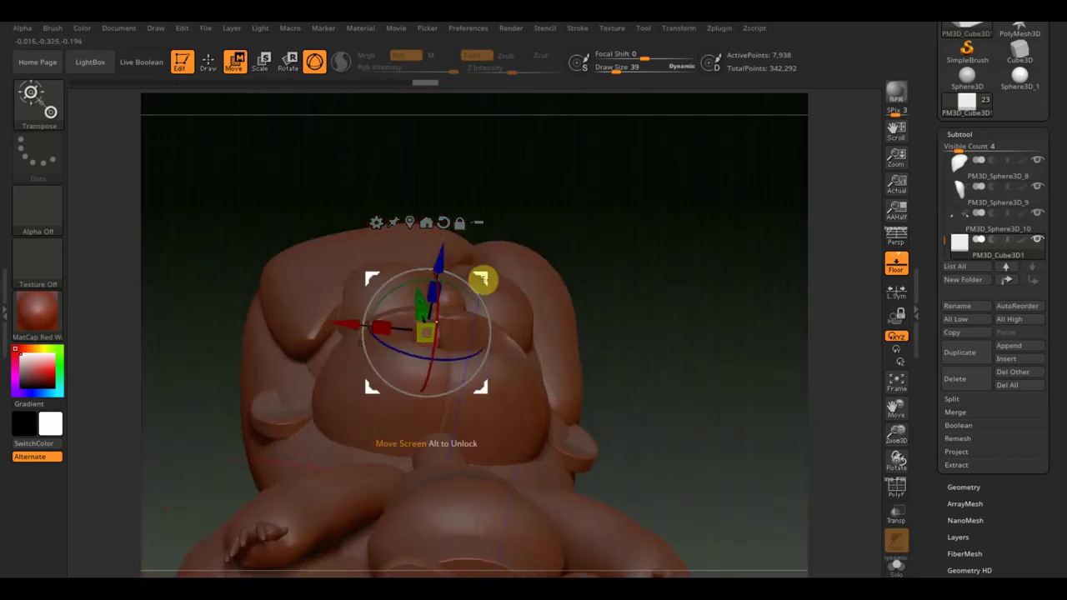
left_click_drag(470, 283, 479, 280)
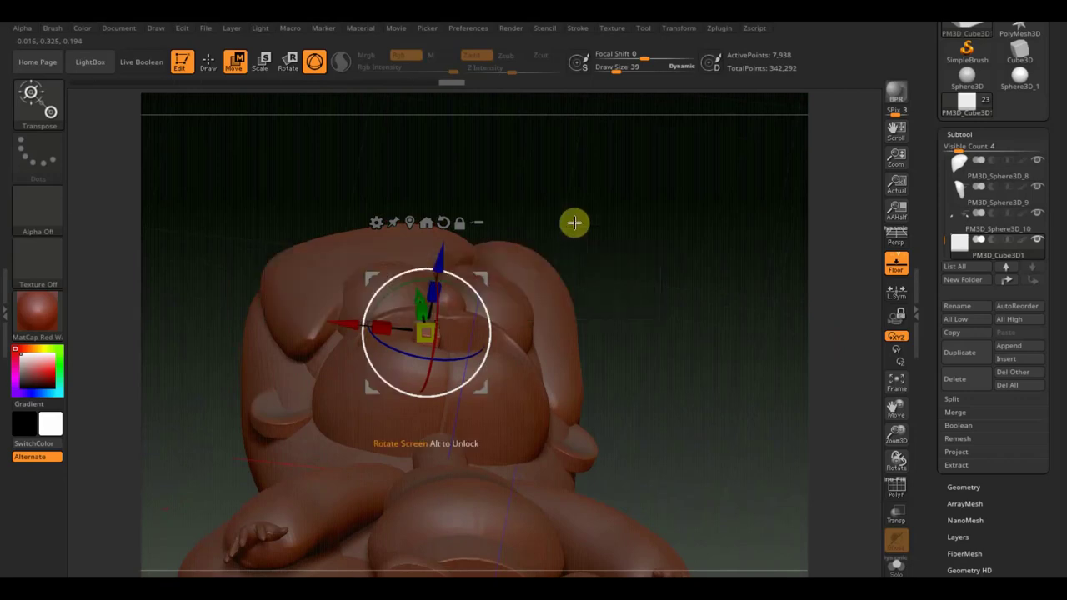
- Dismiss the subdivision warning and duplicate the tooth into a second block beside it
left_click(476, 280)
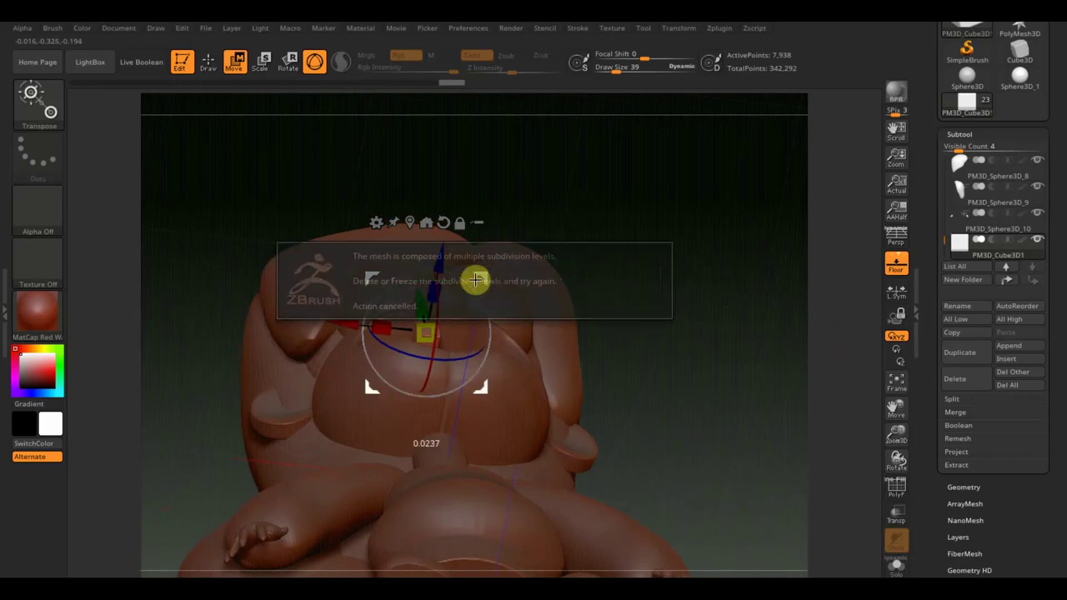
mouse_move(675, 228)
left_mouse_down()
mouse_move(702, 300)
mouse_move(703, 361)
left_mouse_up()
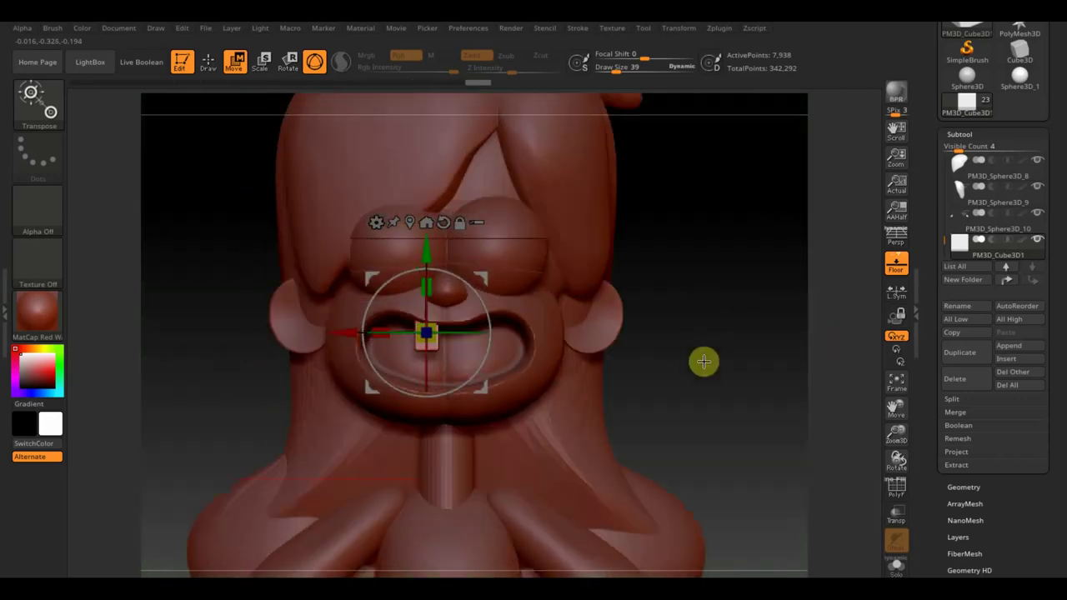
left_click(968, 489)
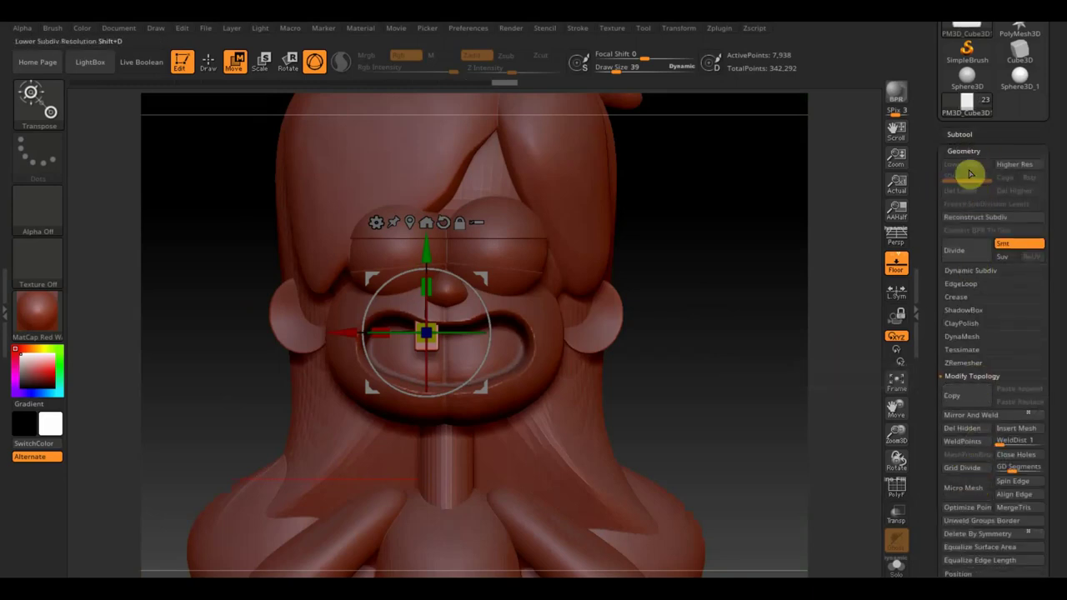
left_click_drag(483, 278, 451, 277)
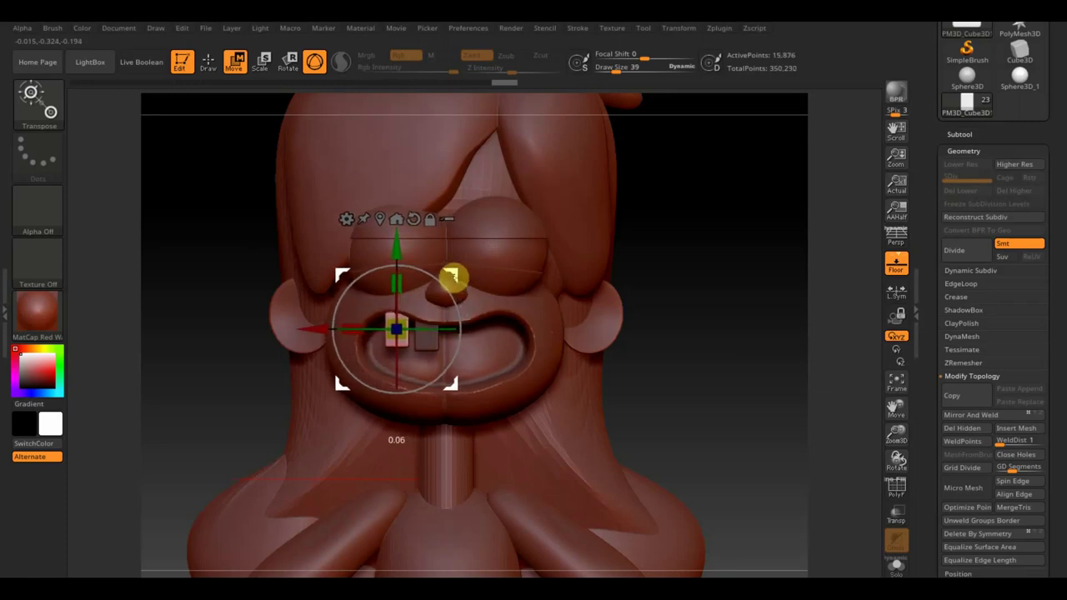
- Nudge the two teeth into position, checking them from above, below and front
left_click_drag(639, 359, 730, 263)
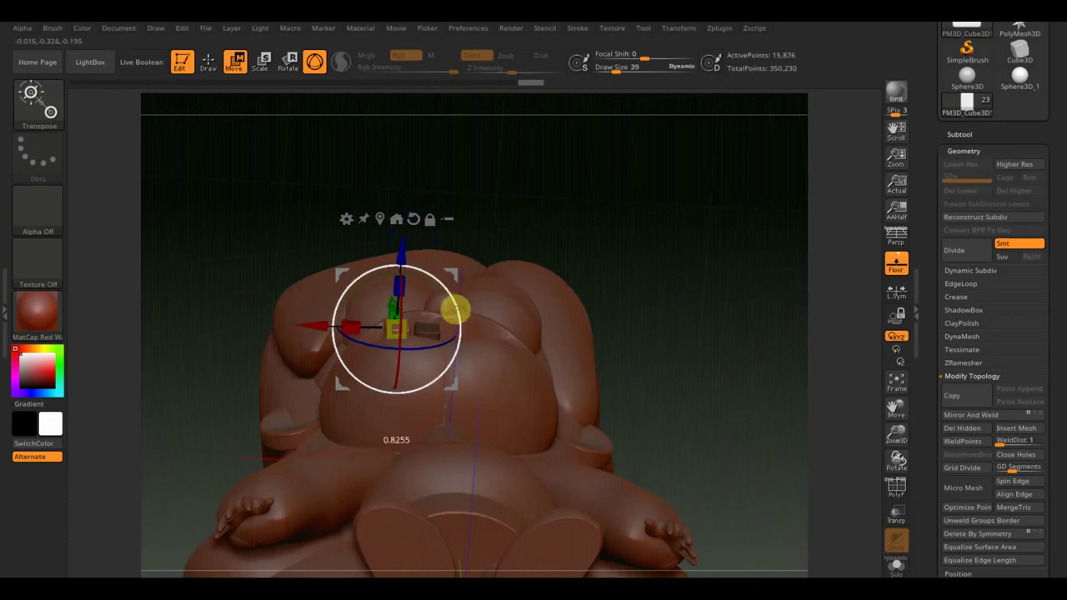
mouse_move(455, 311)
left_mouse_down()
mouse_move(672, 364)
mouse_move(550, 355)
left_mouse_up()
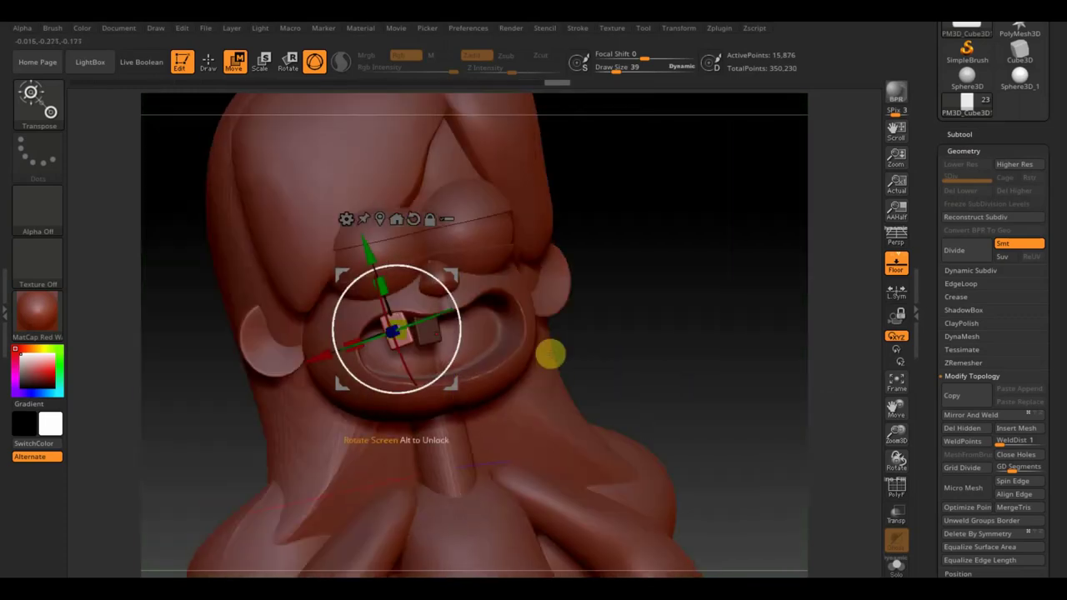
mouse_move(446, 295)
left_mouse_down()
mouse_move(624, 312)
mouse_move(621, 262)
left_mouse_up()
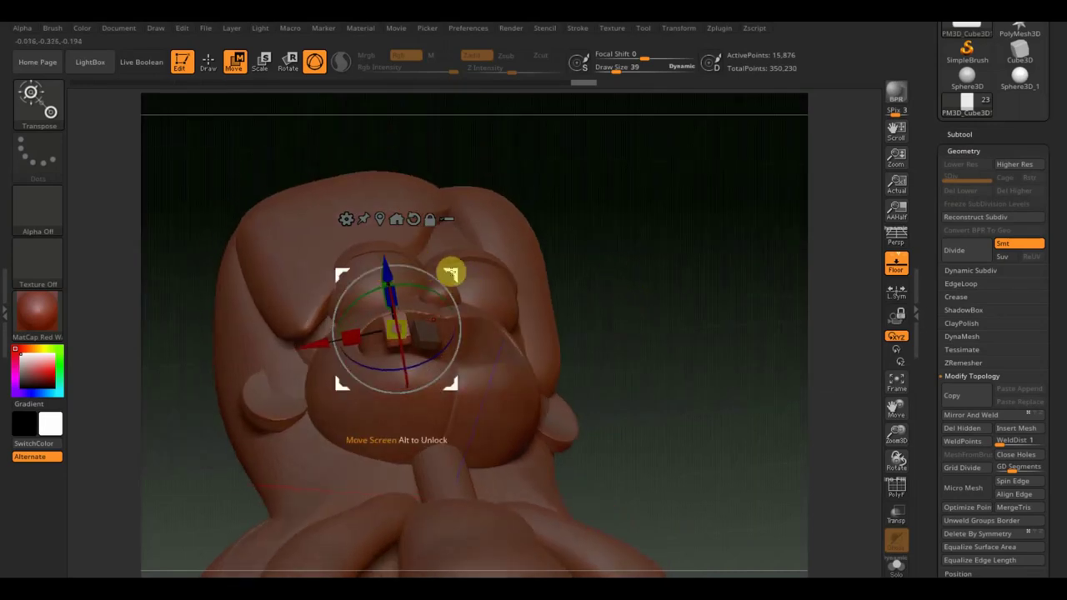
left_click_drag(450, 272, 449, 286)
mouse_move(564, 290)
left_mouse_down()
mouse_move(547, 267)
mouse_move(559, 398)
mouse_move(670, 339)
left_mouse_up()
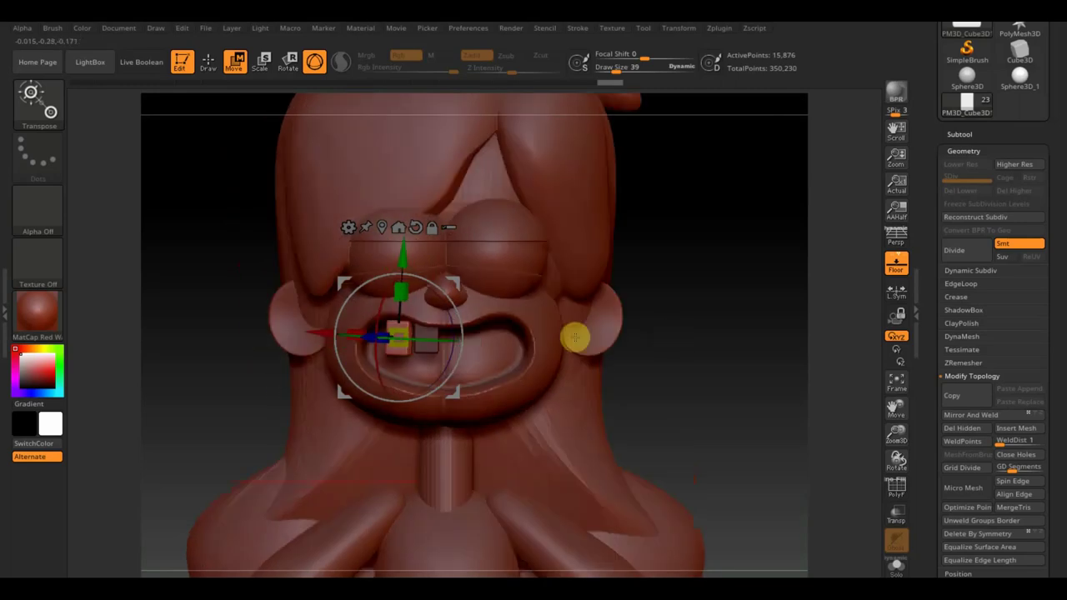
left_click_drag(401, 266, 401, 263)
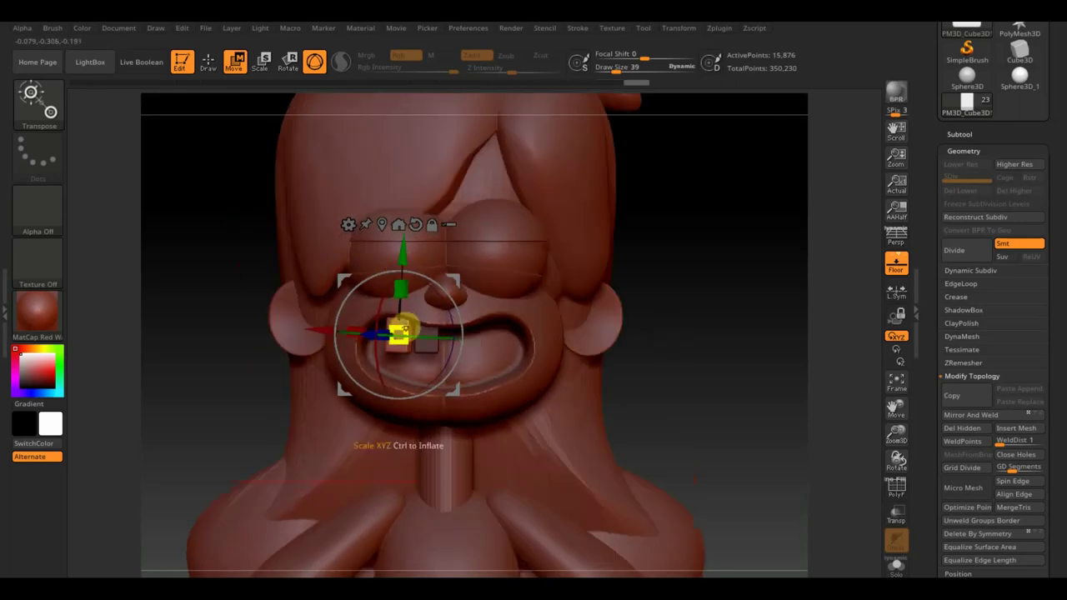
left_click_drag(403, 257, 402, 260)
left_click_drag(677, 331, 731, 234)
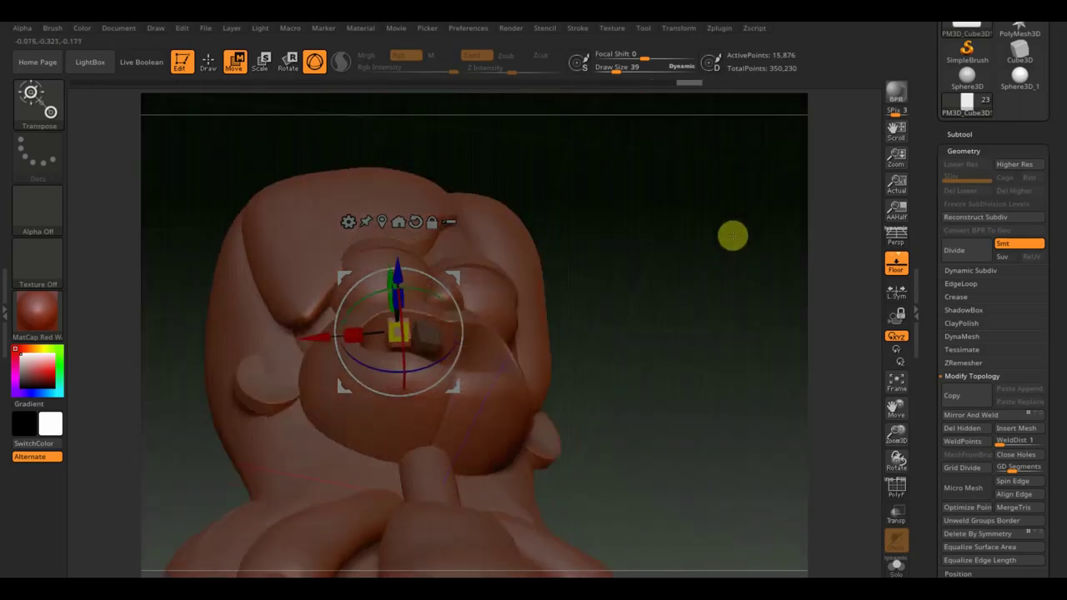
- Duplicate a third tooth block and rotate it to follow the curve of the upper lip
left_click_drag(398, 333, 372, 340)
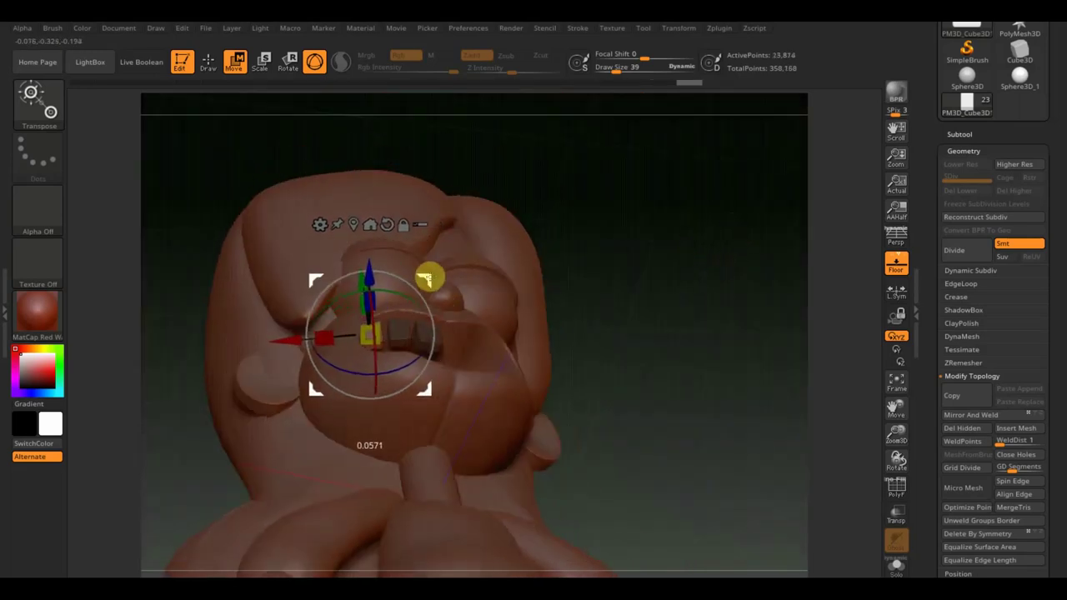
left_click_drag(419, 295, 415, 279)
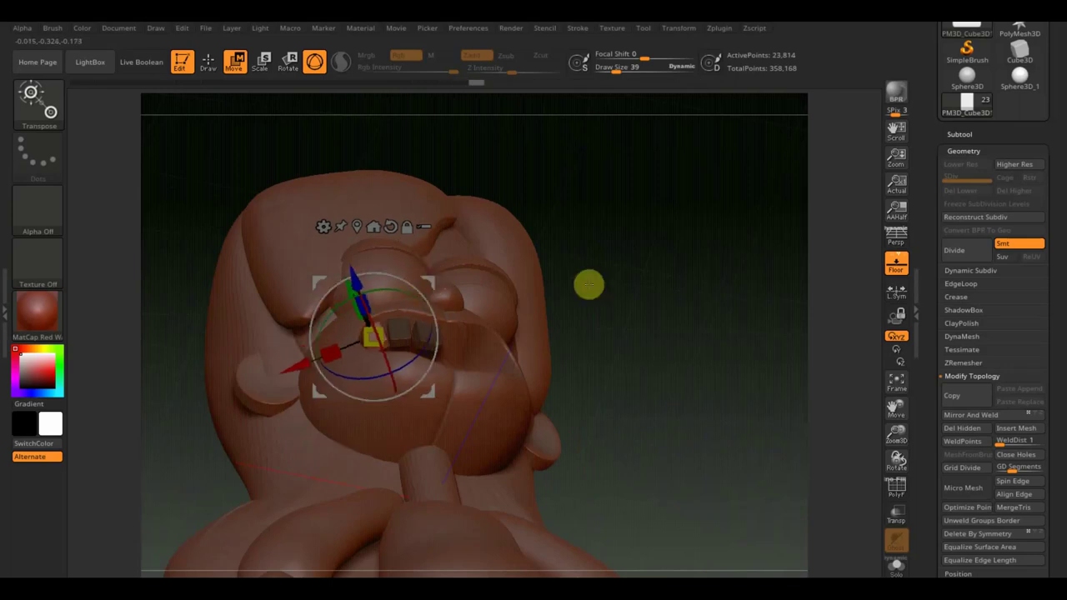
left_click_drag(589, 283, 622, 405)
left_click_drag(416, 307, 419, 305)
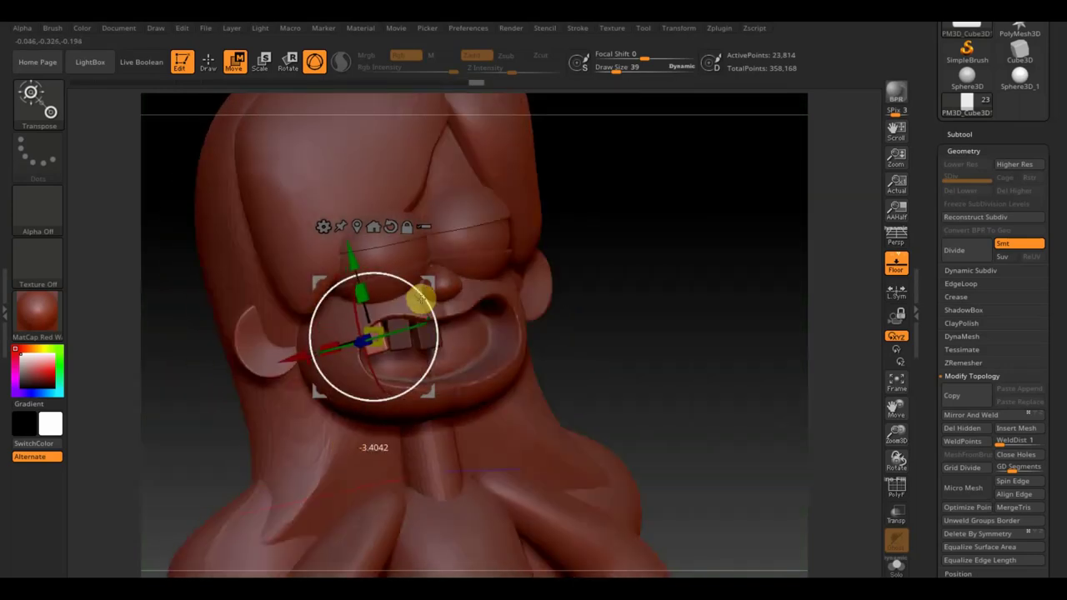
left_click_drag(608, 331, 626, 367)
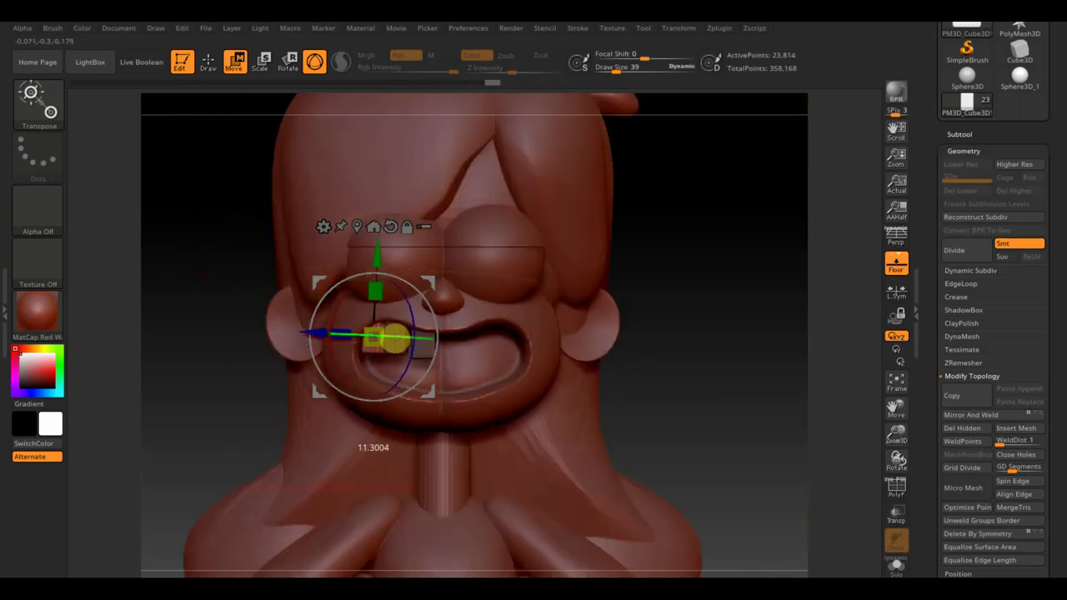
mouse_move(705, 381)
left_mouse_down()
mouse_move(715, 305)
mouse_move(736, 419)
left_mouse_up()
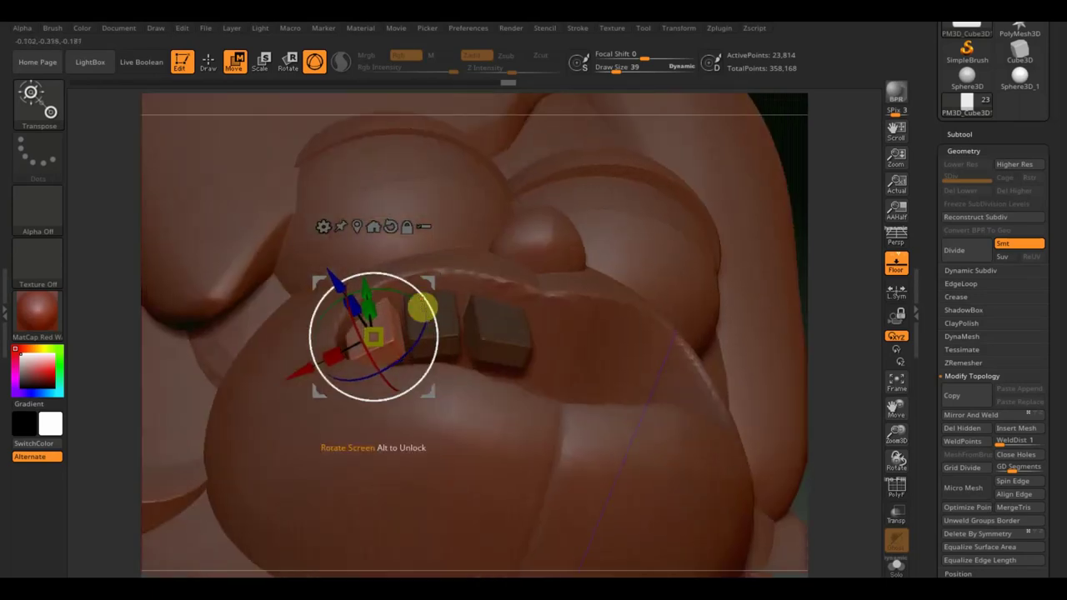
left_click_drag(416, 275, 421, 279)
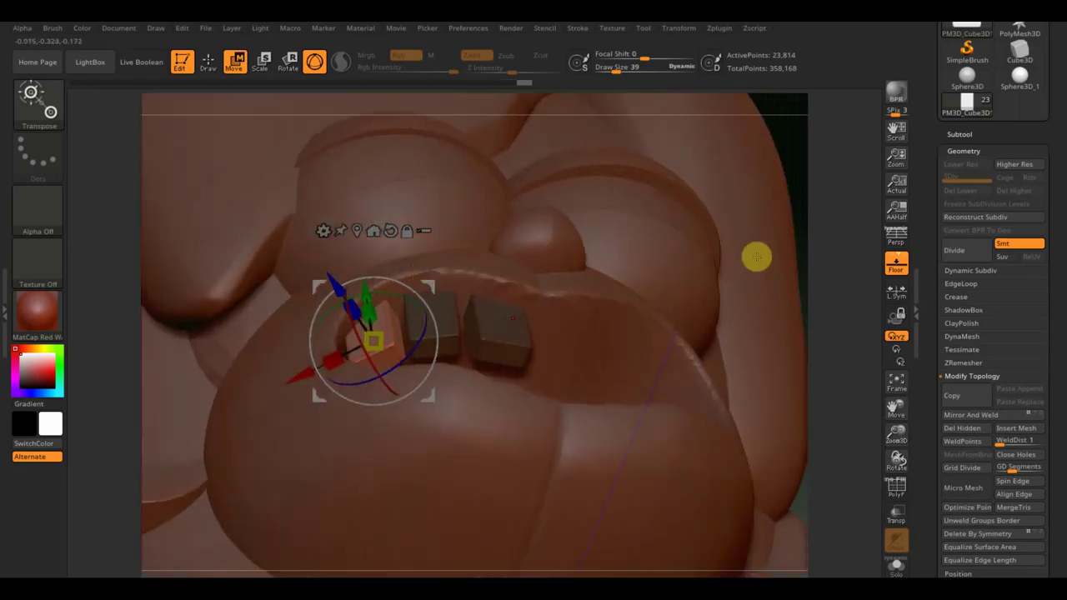
- Frame the whole character from the front and leave transform mode
left_click_drag(788, 174, 770, 255)
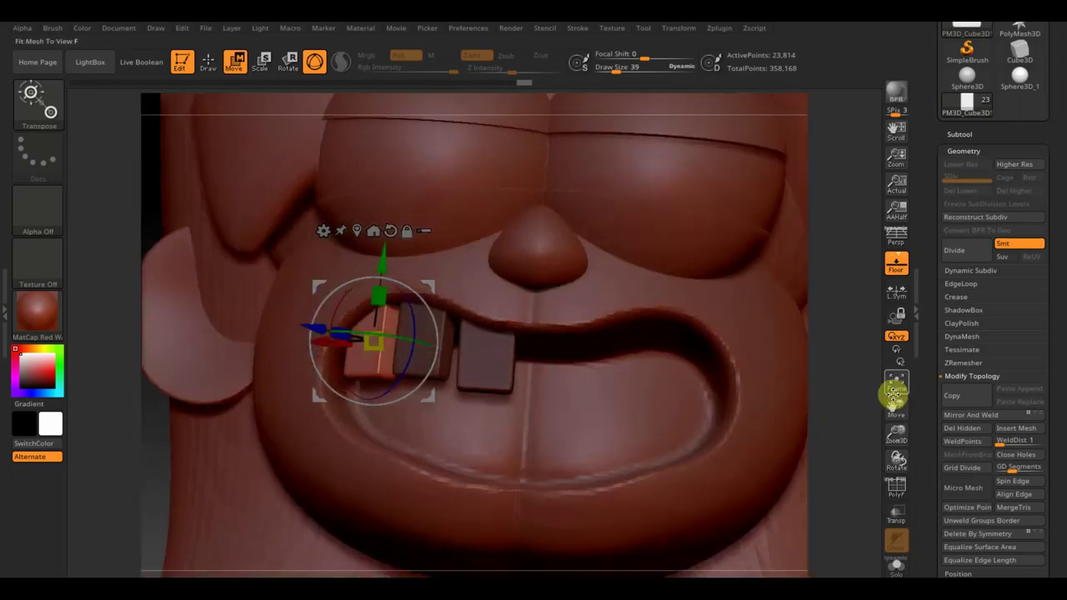
left_click(893, 385)
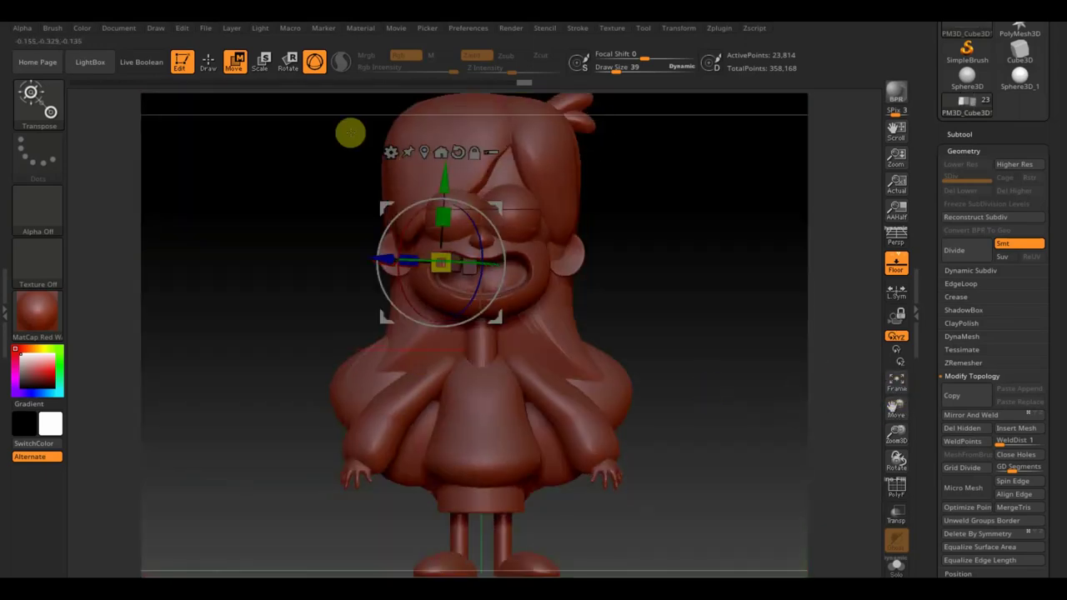
left_click(210, 63)
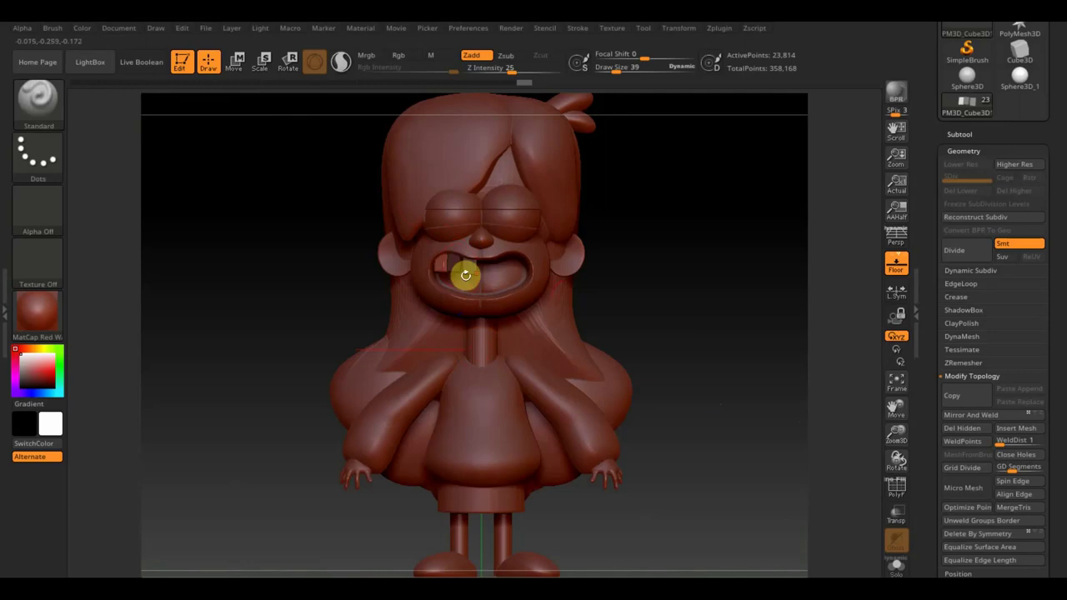
- Unhide the teeth, pick the Move Topological brush, and Mirror And Weld the two teeth across
right_click_drag(672, 331, 683, 374, "ctrl")
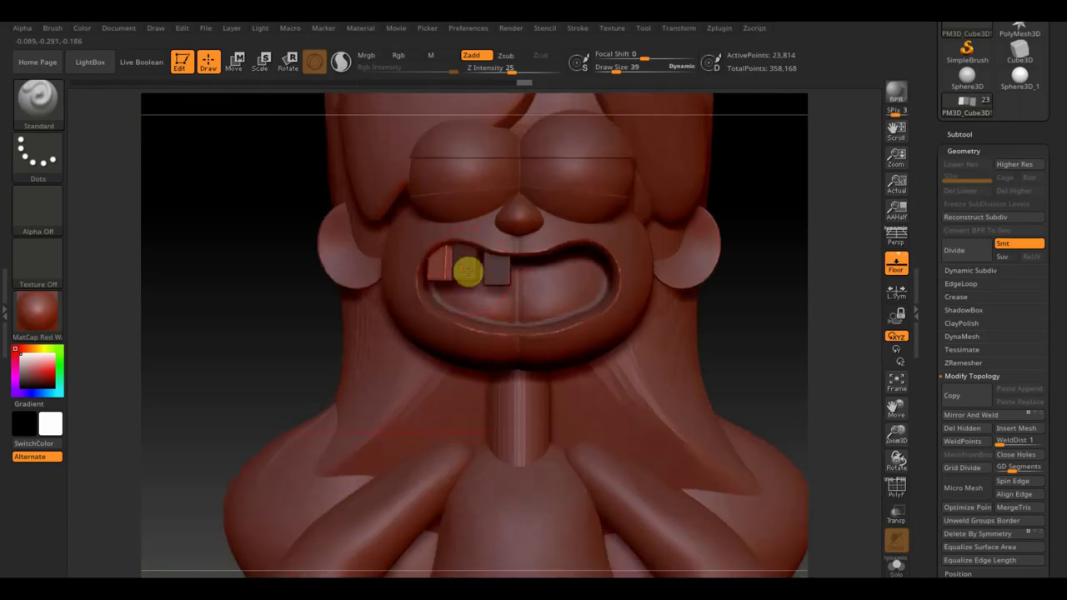
left_click(159, 278, "ctrl+shift")
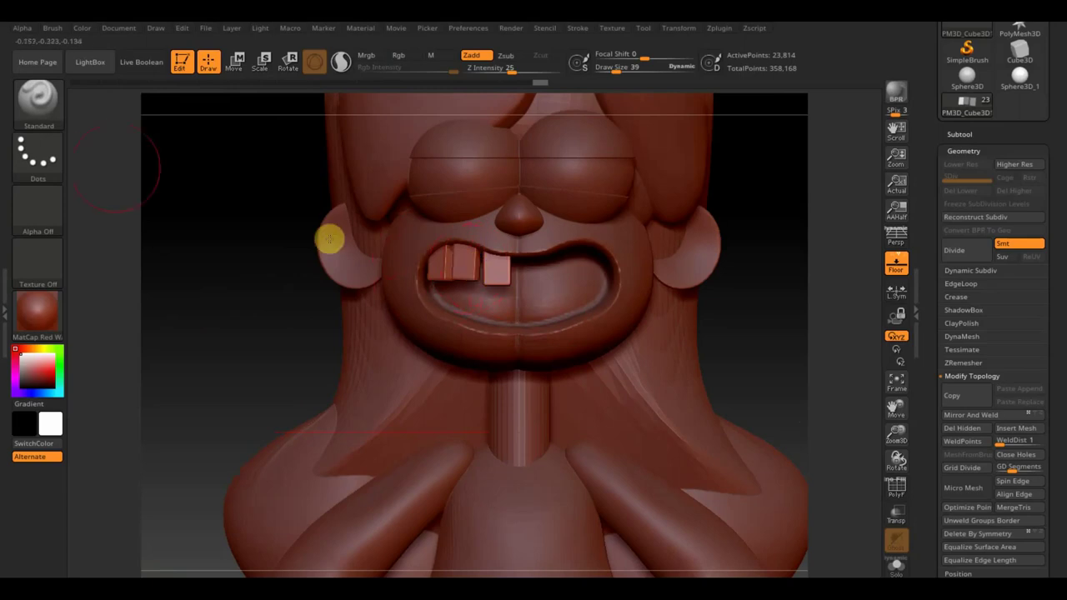
key("b")
left_click(152, 140)
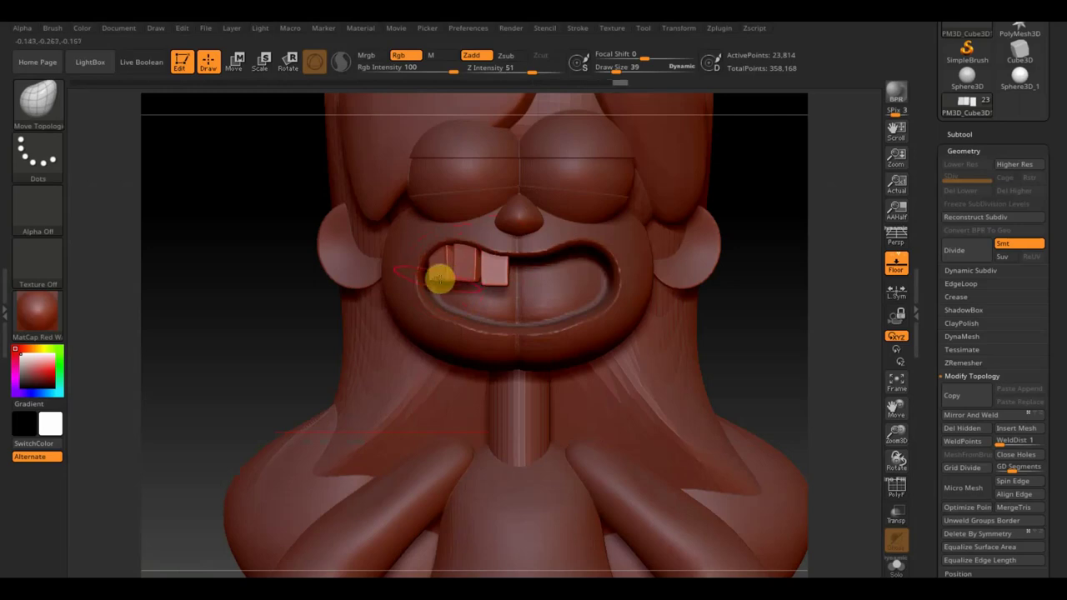
left_click(982, 415)
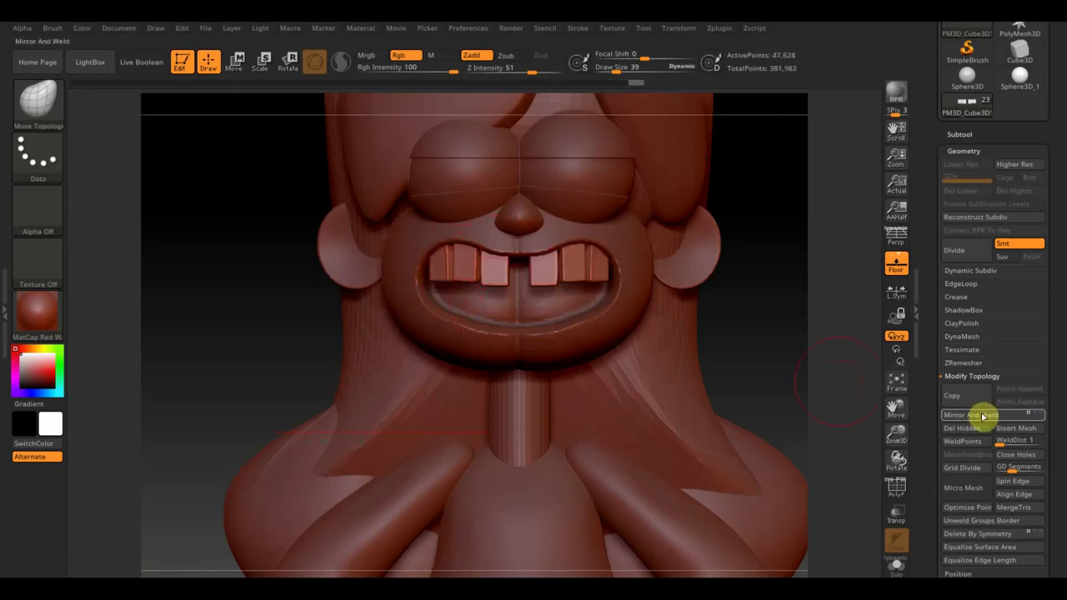
left_click(238, 64)
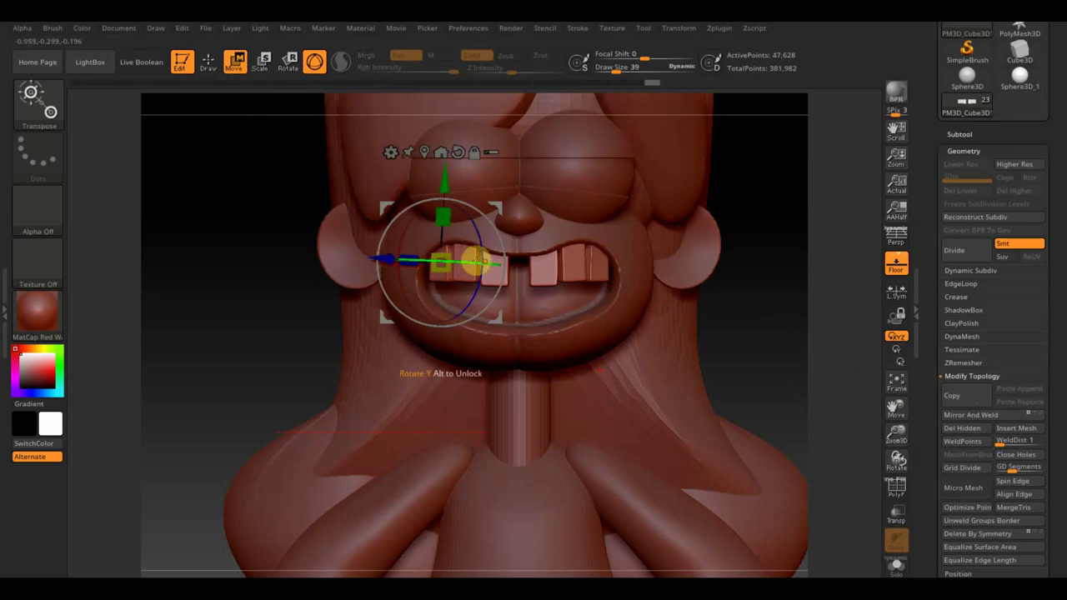
- Realign the Transpose gizmo with the teeth and shift them slightly along X
mouse_move(674, 320)
left_mouse_down()
mouse_move(757, 212)
mouse_move(741, 205)
left_mouse_up()
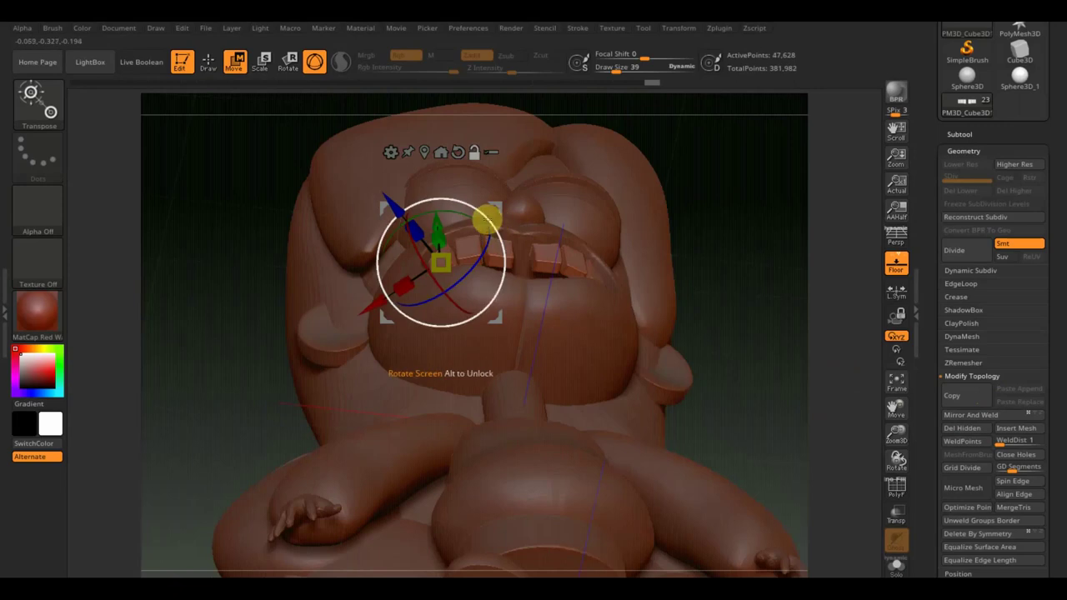
left_click_drag(486, 219, 516, 247)
left_click_drag(725, 312, 736, 352, "shift")
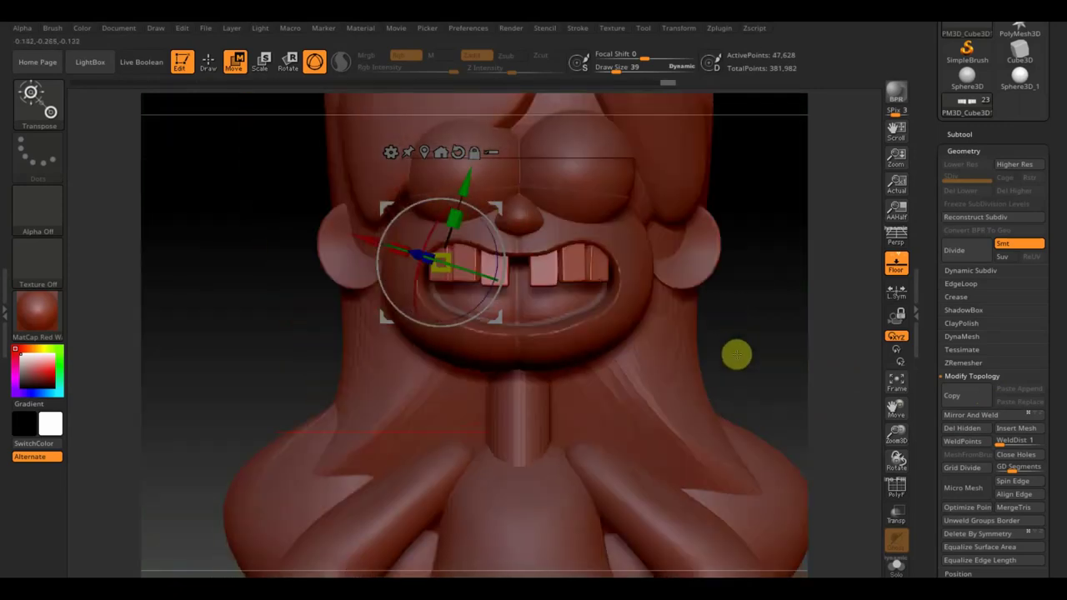
left_click_drag(531, 269, 504, 243)
left_click_drag(364, 262, 367, 263)
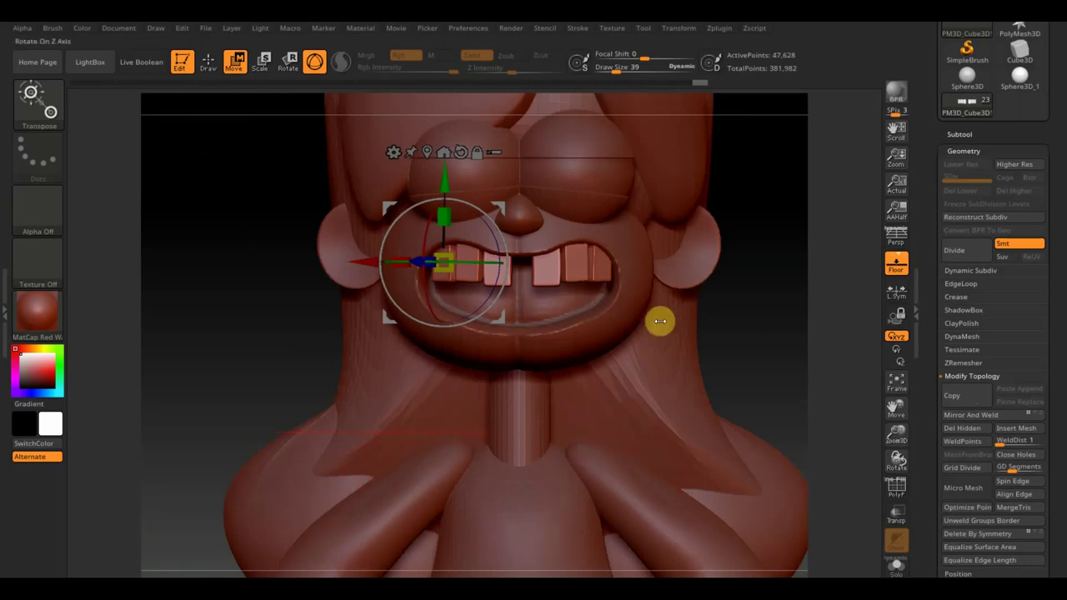
- Re-mirror the adjusted teeth with Mirror And Weld, then return to Draw mode
left_click(973, 423)
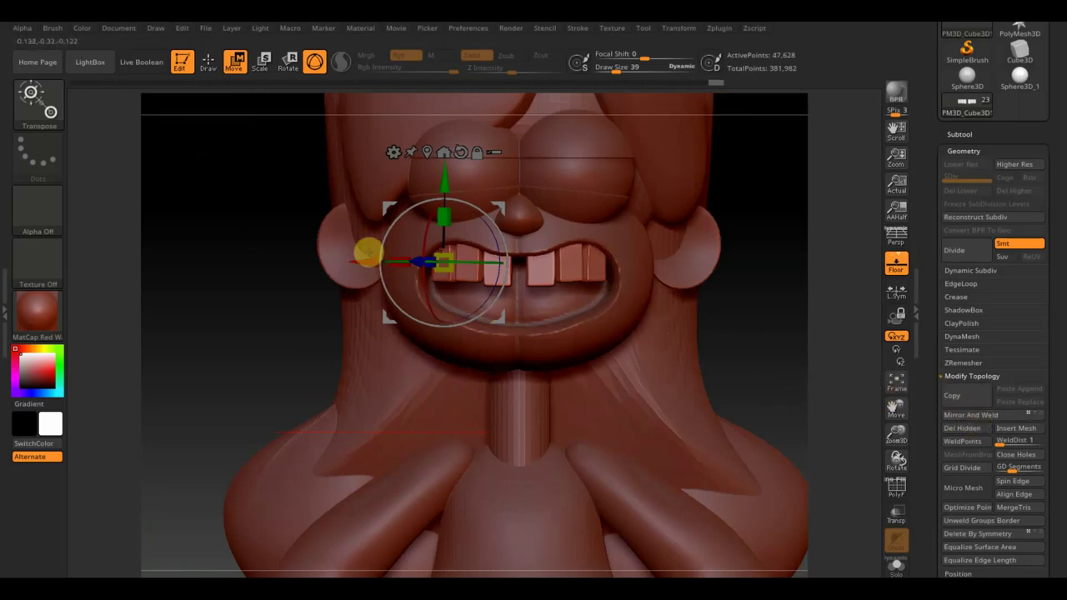
left_click_drag(367, 256, 365, 262)
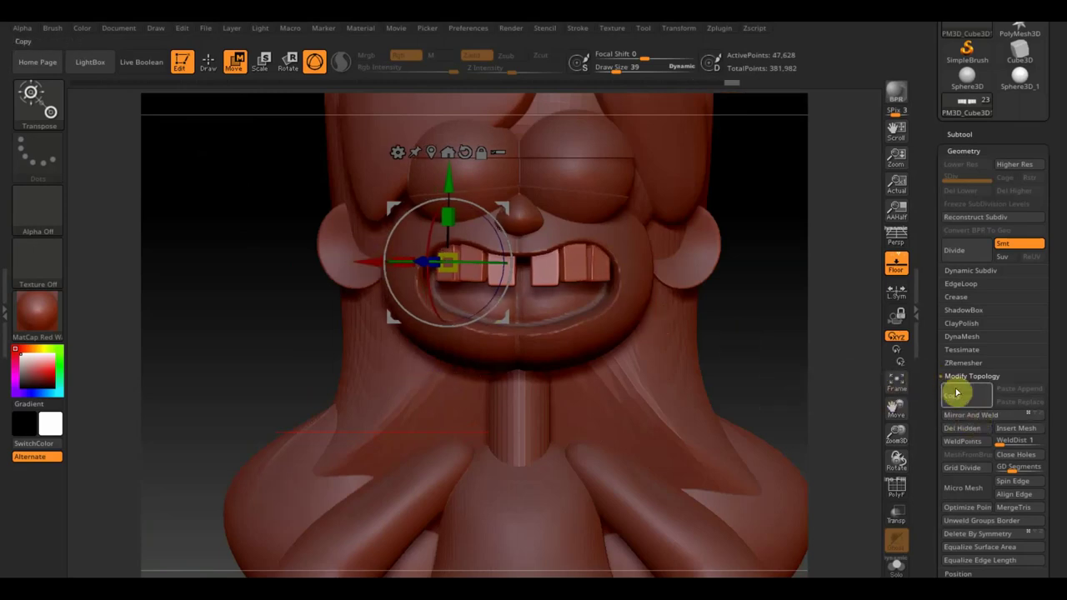
left_click(968, 415)
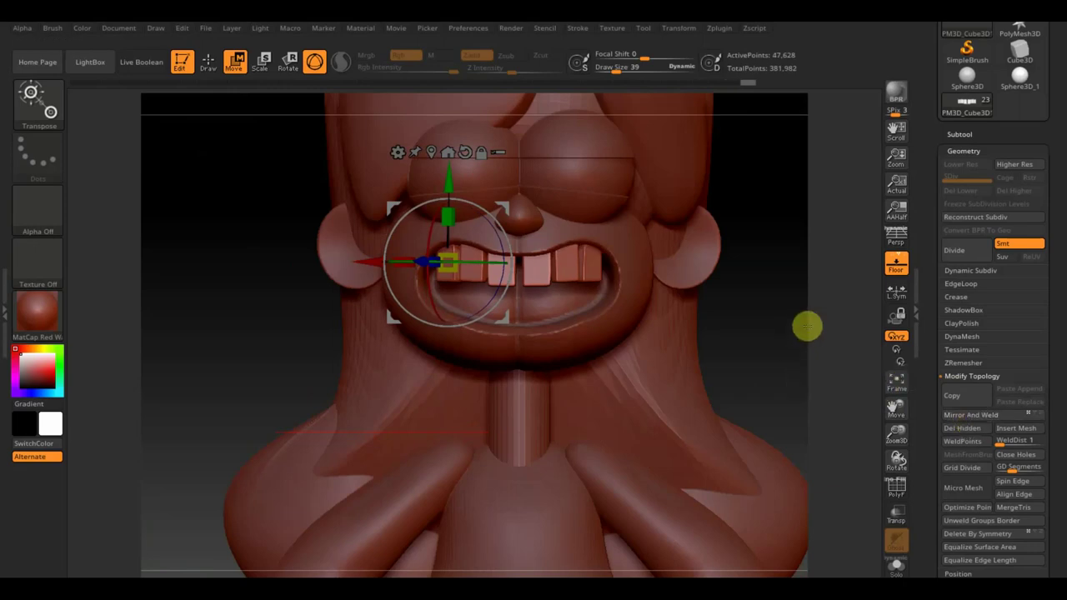
right_click_drag(807, 326, 764, 244, "alt")
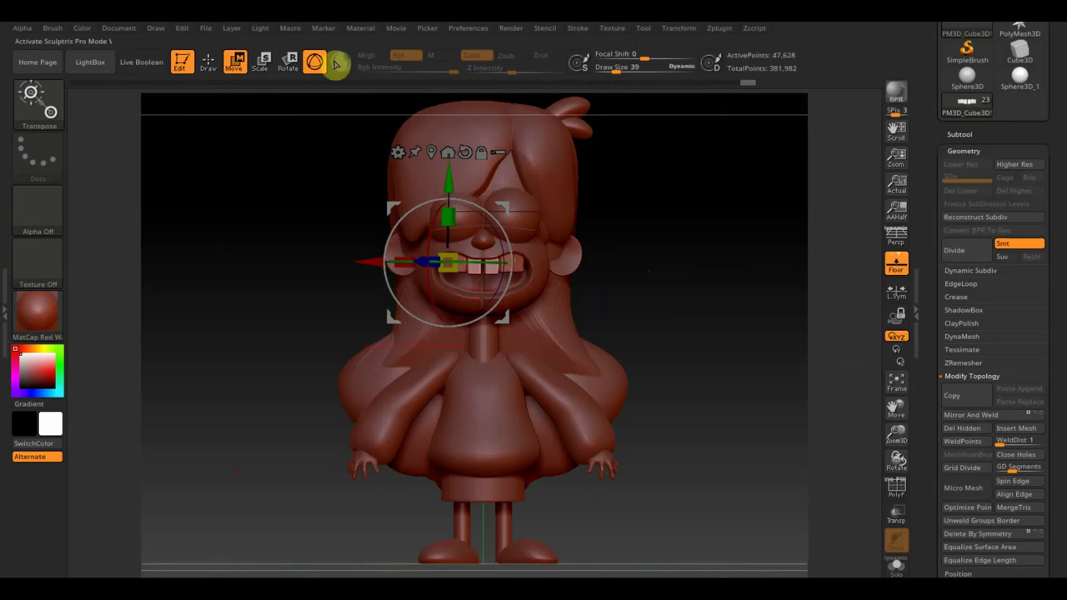
left_click(207, 67)
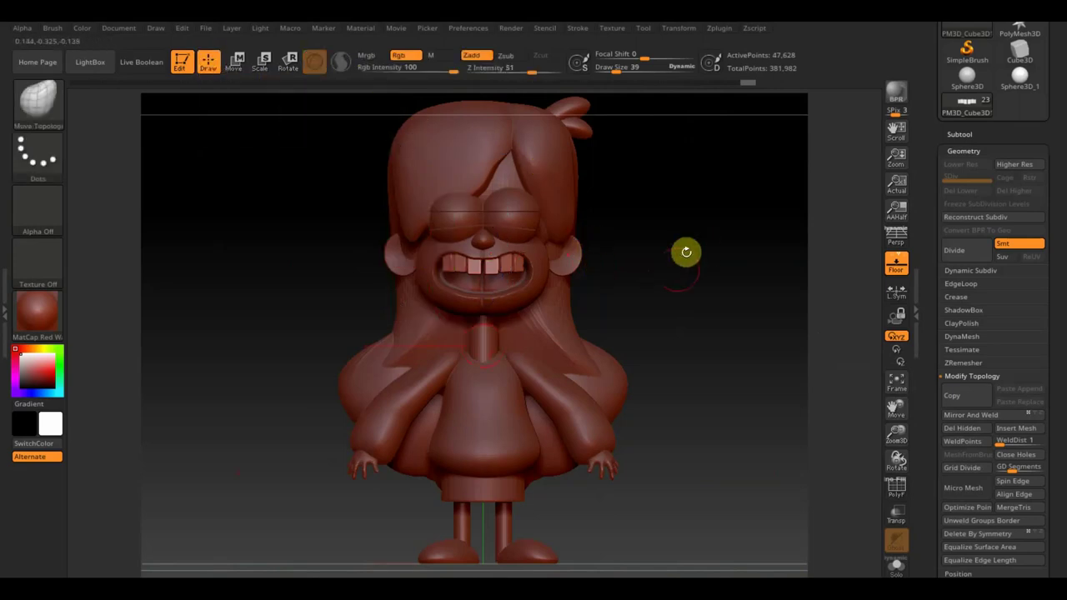
- Duplicate the teeth subtool as PM3D_Cube3D2 and bring up the Move gizmo
left_click(960, 136)
left_click(958, 353)
mouse_move(707, 338)
left_mouse_down()
mouse_move(701, 348)
mouse_move(757, 357)
left_mouse_up()
key("w")
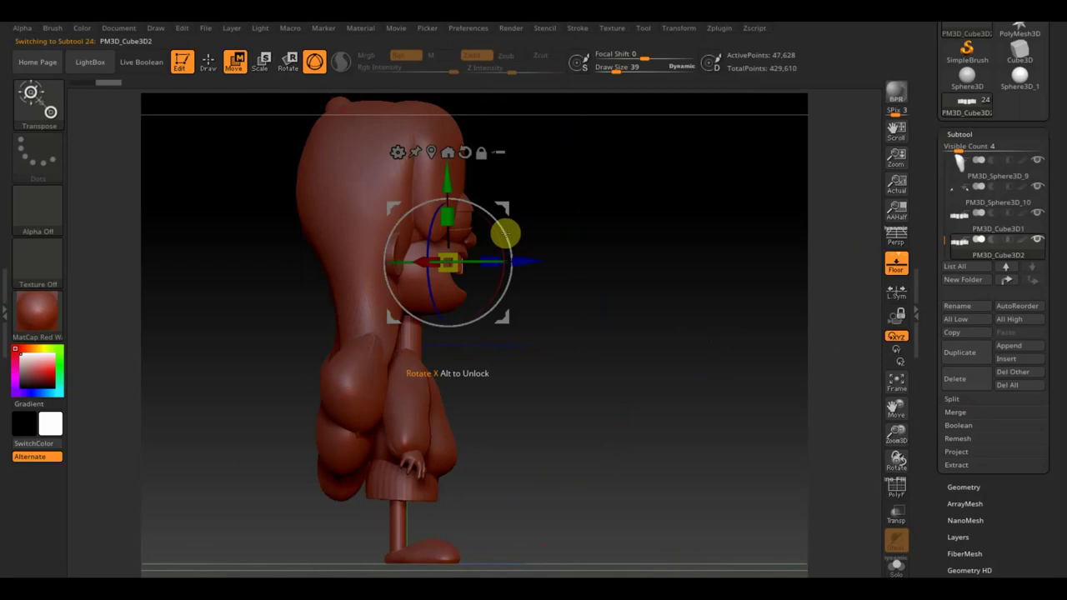
- Flip the teeth copy with the gizmo and lower it beneath the upper row
left_click_drag(643, 262, 636, 448)
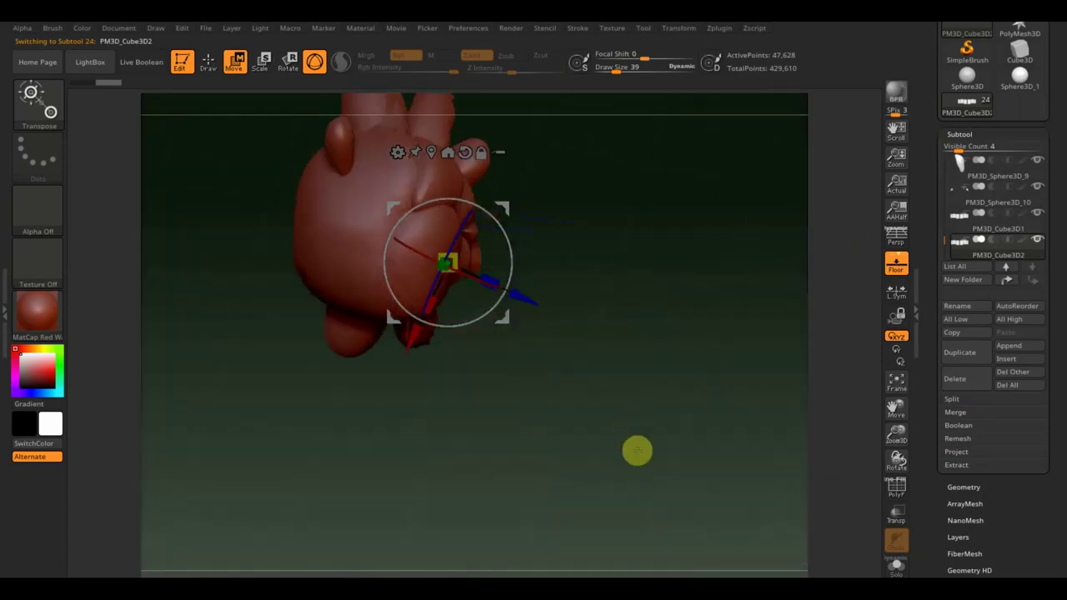
mouse_move(508, 250)
left_mouse_down("alt")
mouse_move(512, 176)
mouse_move(293, 332)
left_mouse_up("alt")
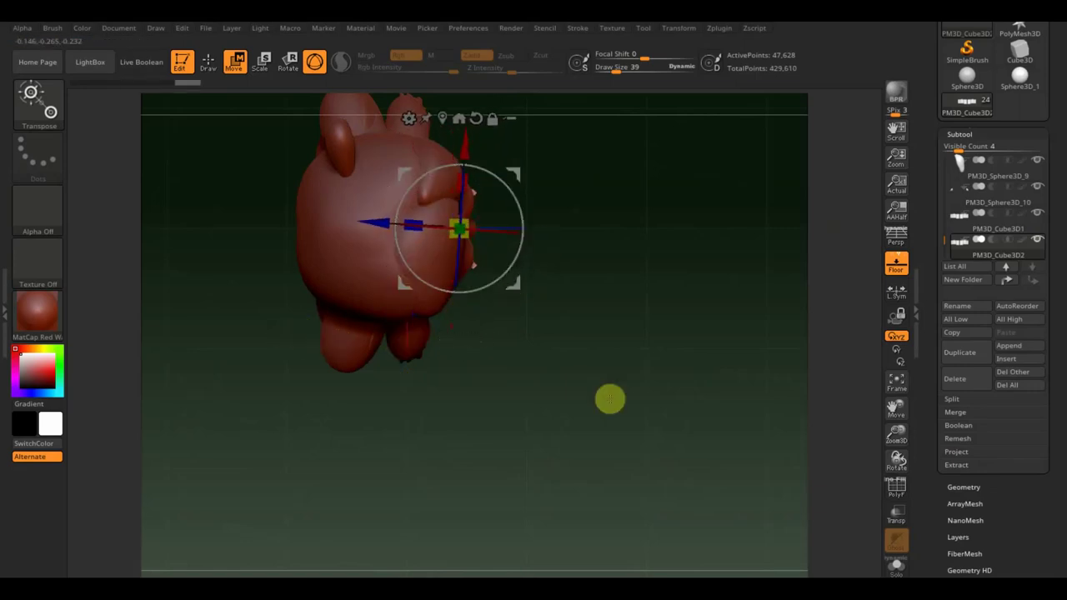
left_click_drag(609, 397, 642, 250, "shift")
left_click_drag(511, 200, 348, 330, "alt")
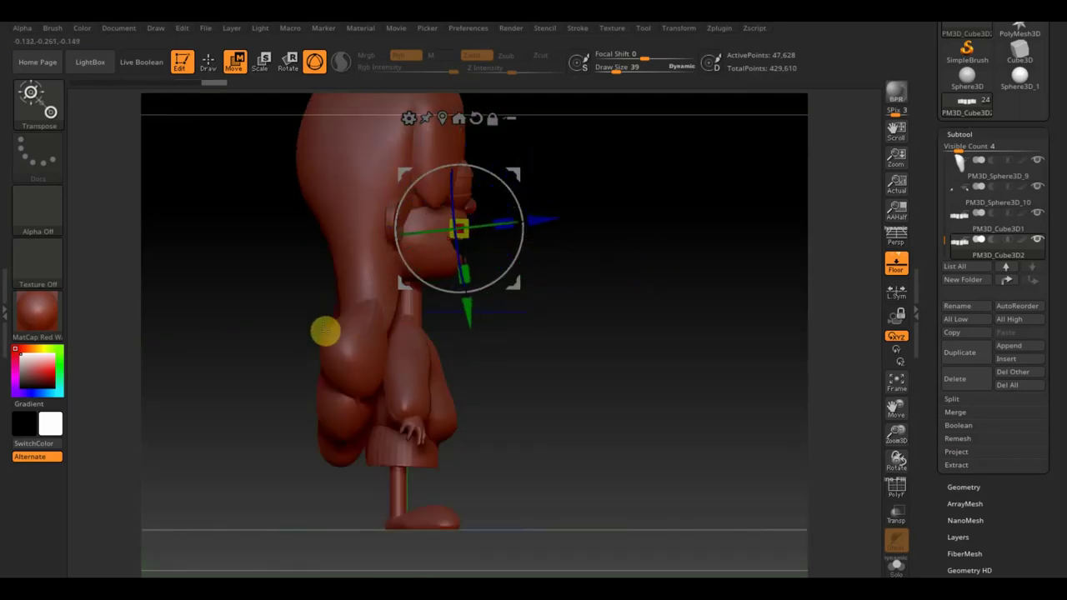
mouse_move(505, 180)
left_mouse_down("alt")
mouse_move(638, 324)
mouse_move(635, 356)
left_mouse_up("alt")
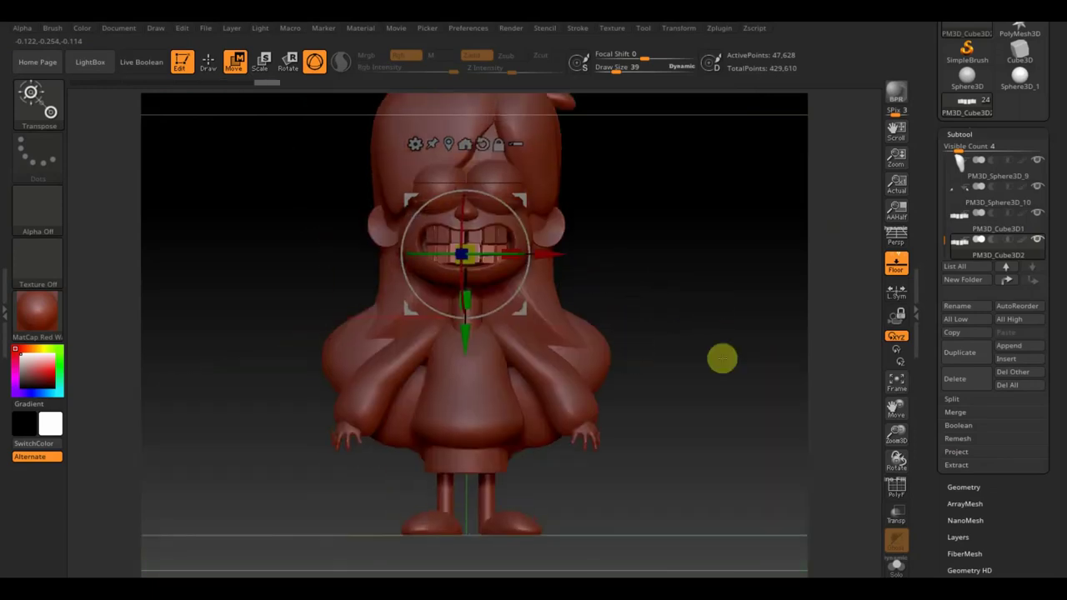
scroll(708, 305, "up", 2)
left_click_drag(459, 204, 467, 214)
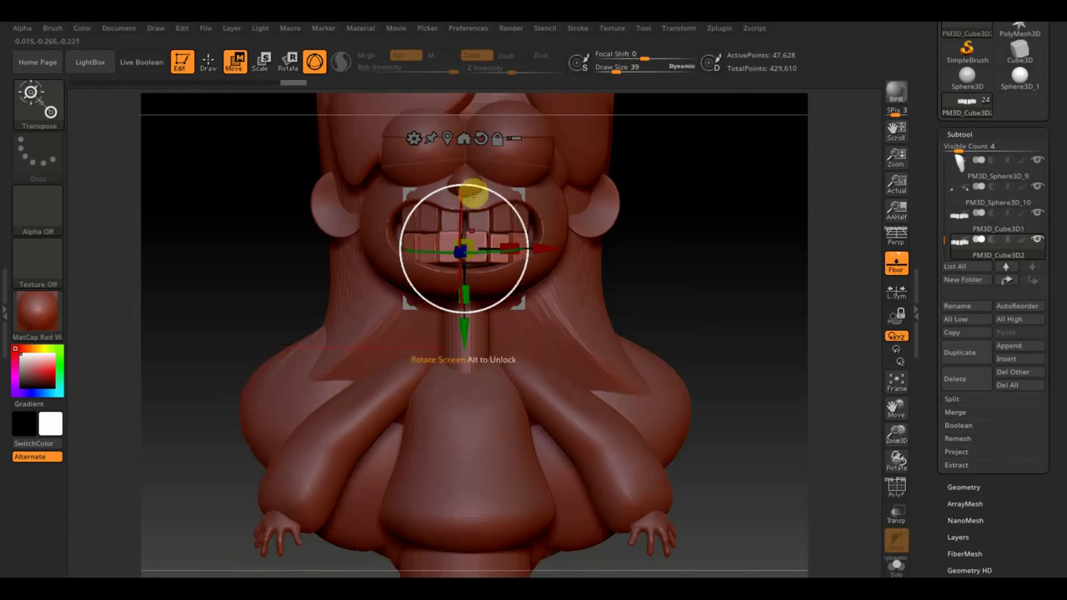
left_click_drag(467, 328, 464, 345)
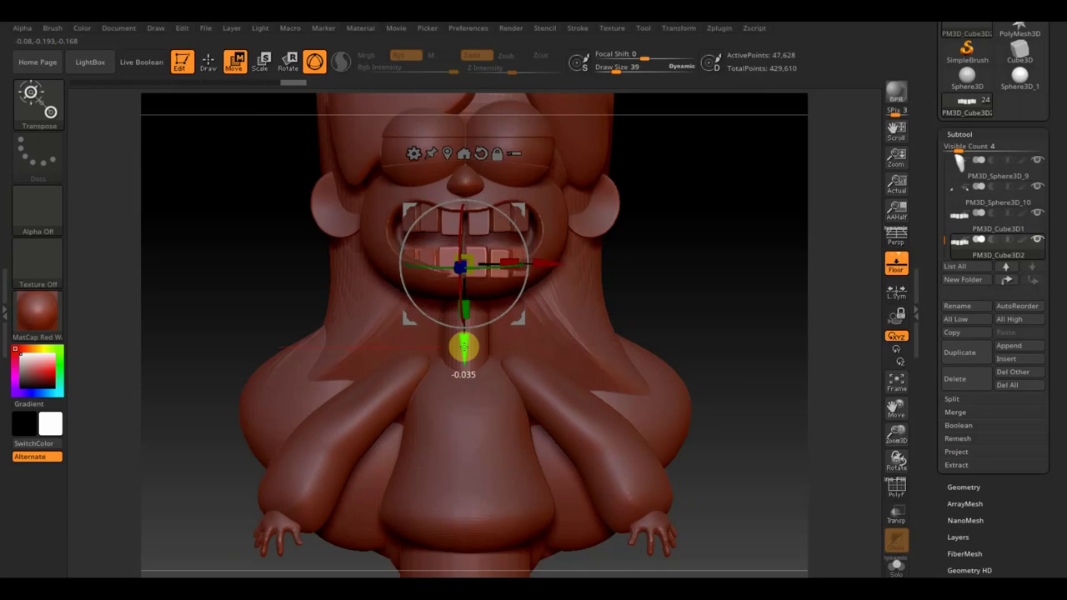
- Rotate and raise the lower teeth slightly so they follow the mouth's curve
mouse_move(591, 341)
left_mouse_down()
mouse_move(768, 400)
mouse_move(747, 398)
left_mouse_up()
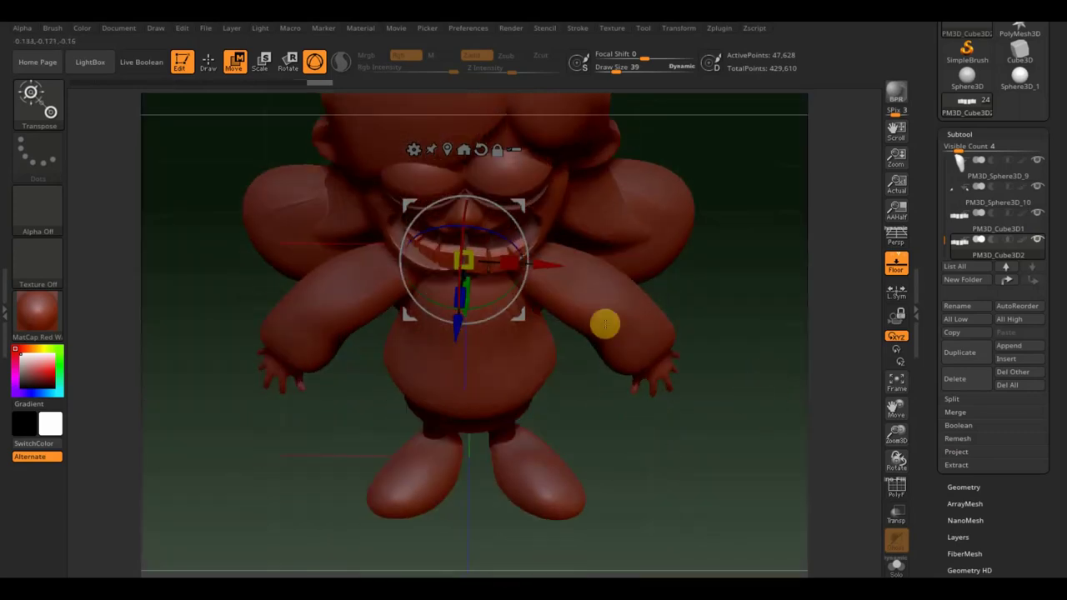
left_click_drag(536, 258, 523, 243)
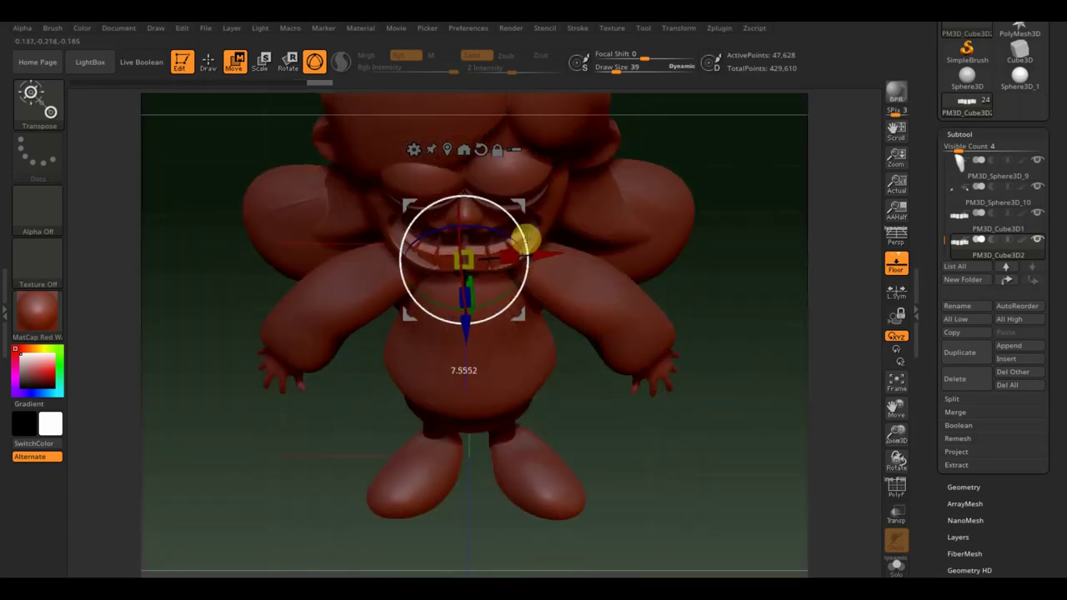
left_click_drag(459, 339, 464, 329)
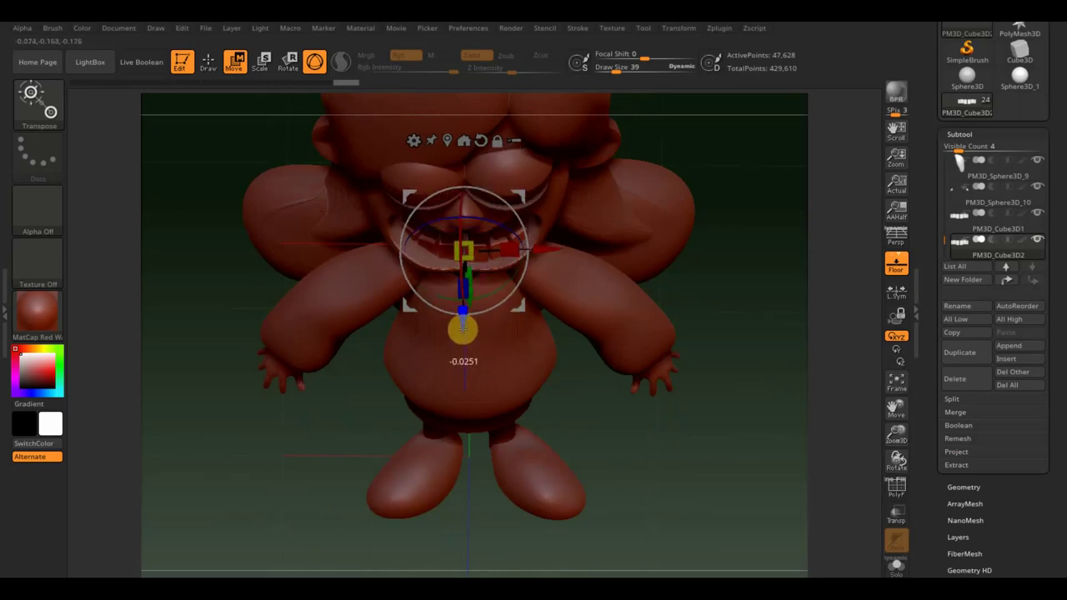
left_click_drag(807, 388, 791, 287)
left_click_drag(537, 231, 530, 230)
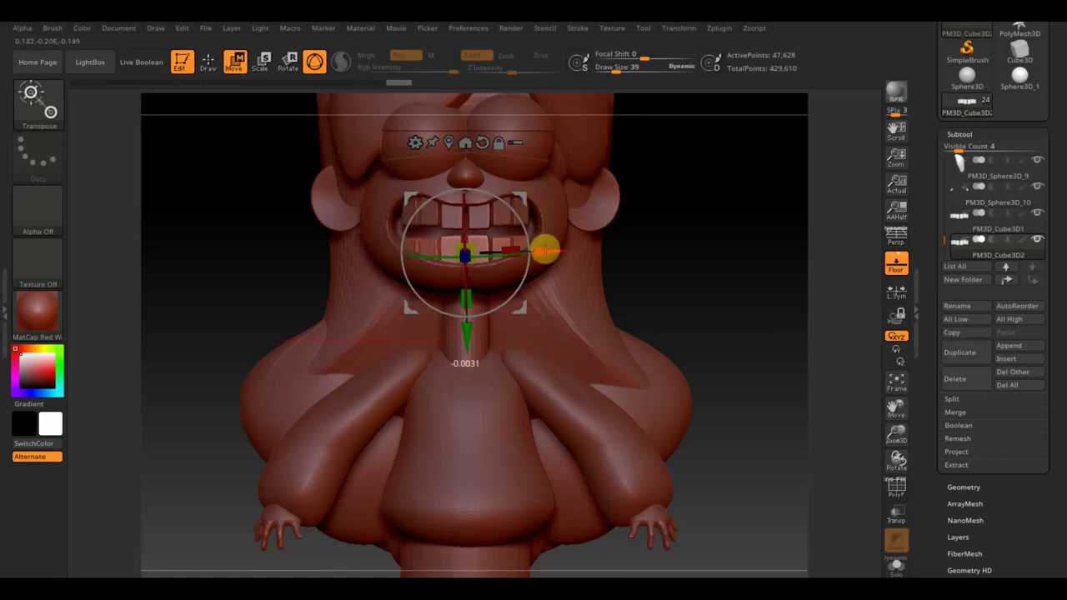
left_click(966, 487)
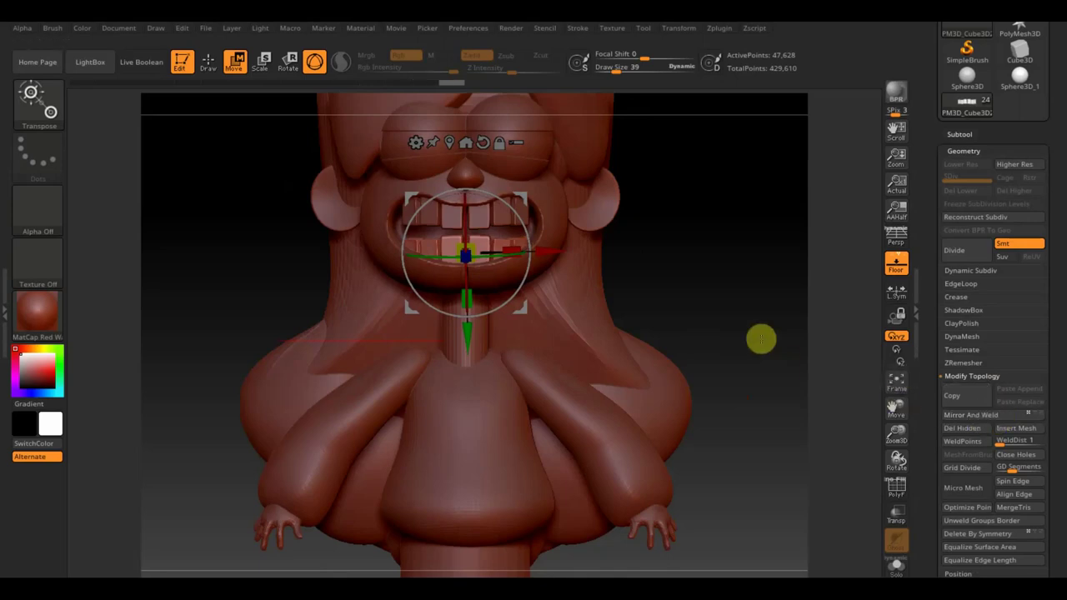
- Return to Draw mode, inspect the model in three-quarter view, and turn off Floor
mouse_move(786, 338)
left_mouse_down()
mouse_move(776, 376)
mouse_move(766, 364)
mouse_move(774, 343)
mouse_move(740, 336)
mouse_move(721, 279)
mouse_move(714, 333)
left_mouse_up()
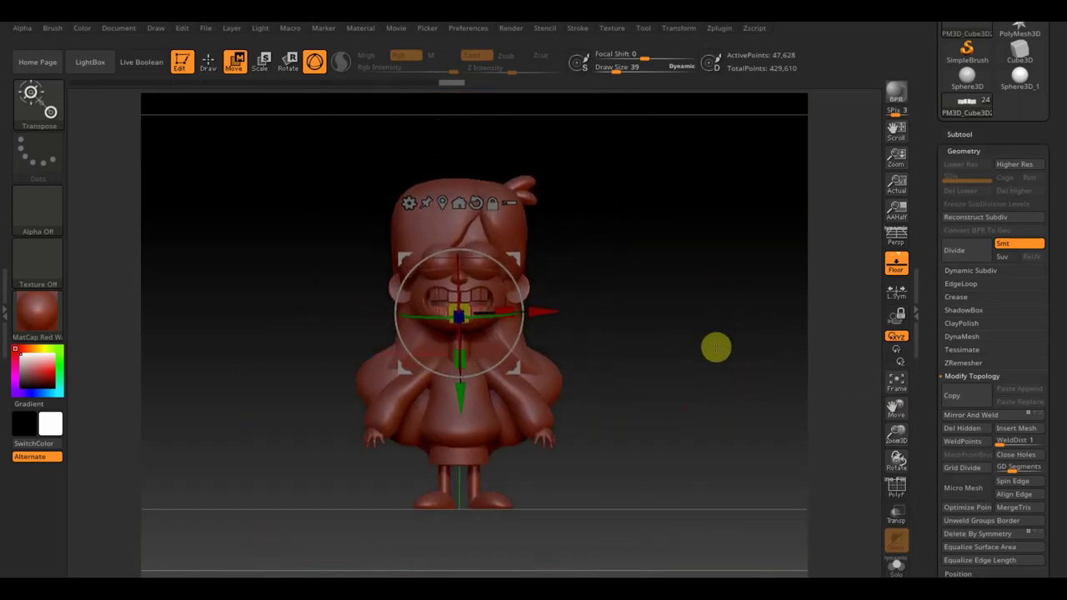
left_click(212, 69)
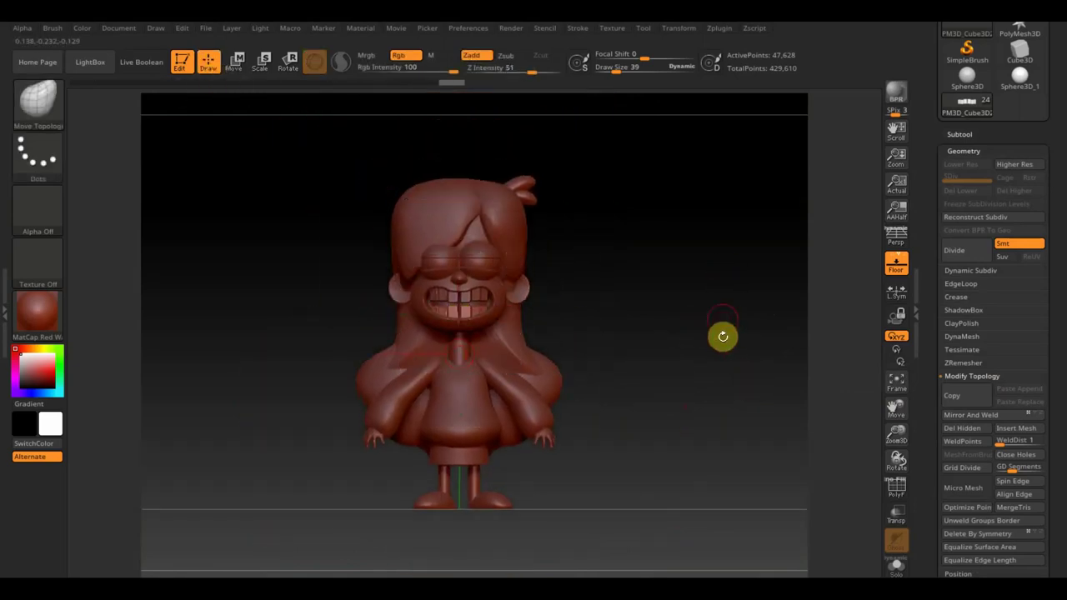
mouse_move(691, 390)
left_mouse_down("alt")
mouse_move(688, 402)
mouse_move(691, 390)
left_mouse_up("alt")
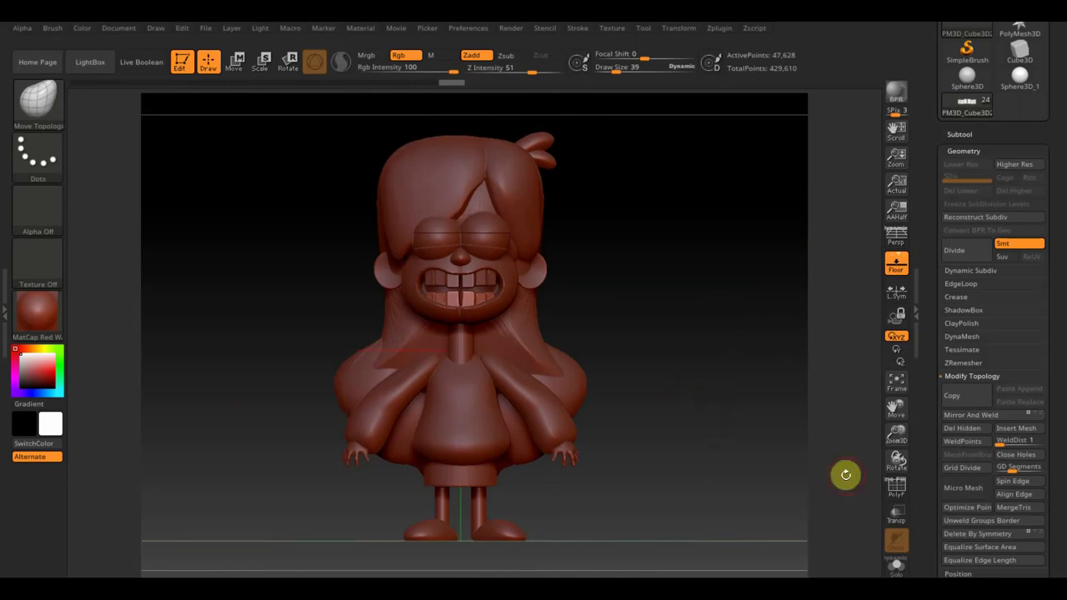
mouse_move(629, 412)
left_mouse_down()
mouse_move(667, 412)
mouse_move(674, 386)
mouse_move(376, 433)
mouse_move(614, 445)
mouse_move(870, 340)
left_mouse_up()
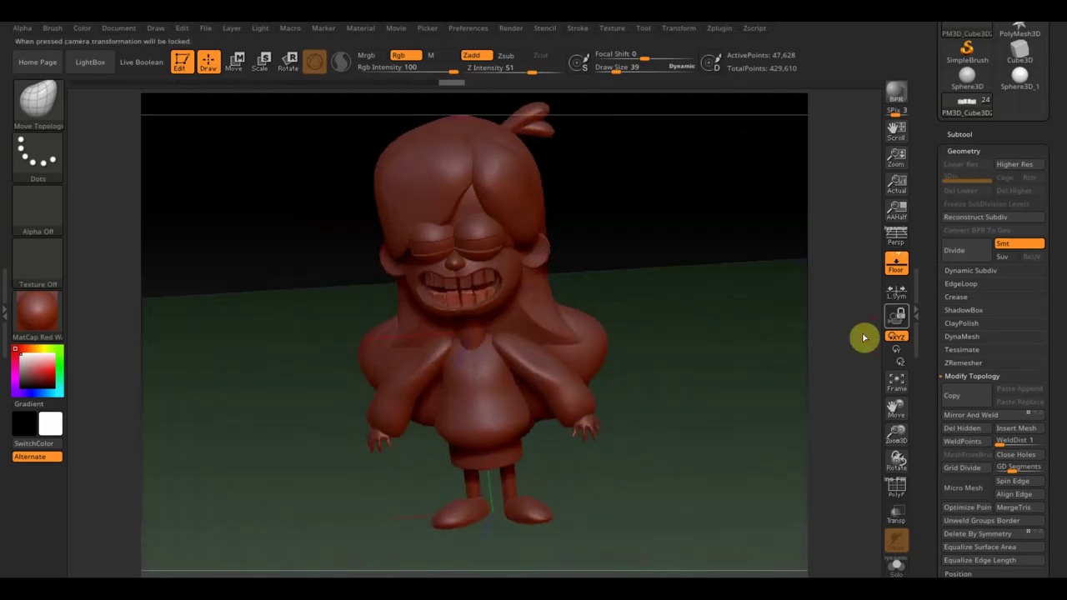
left_click(899, 271)
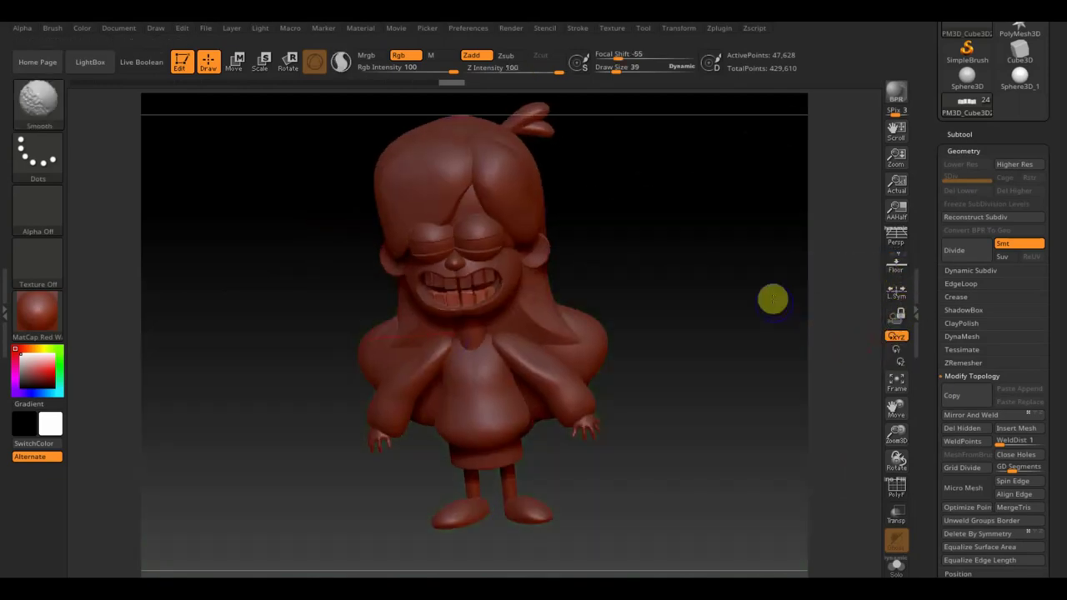
- From the front view, show then hide the Spotlight reference image with Shift+Z
left_click_drag(771, 298, 771, 328)
left_click_drag(712, 402, 725, 407)
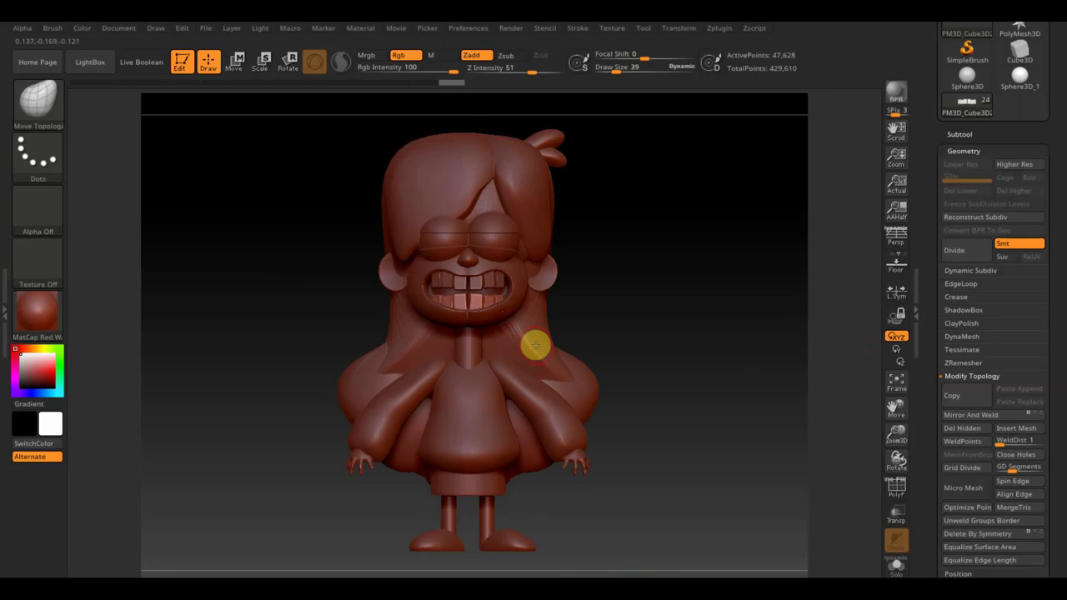
key("shift+z")
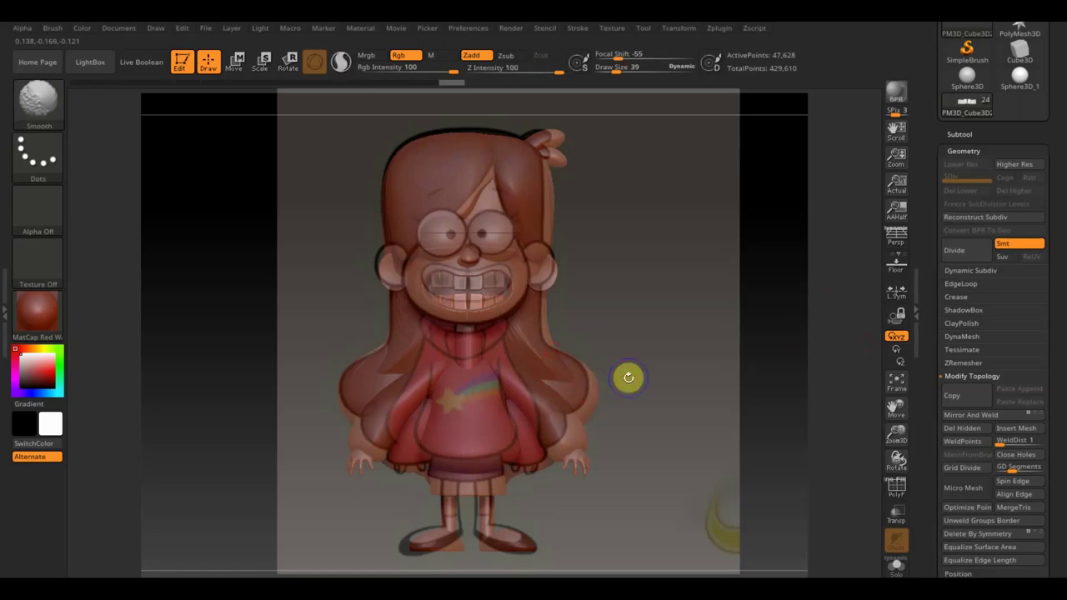
key("shift+z")
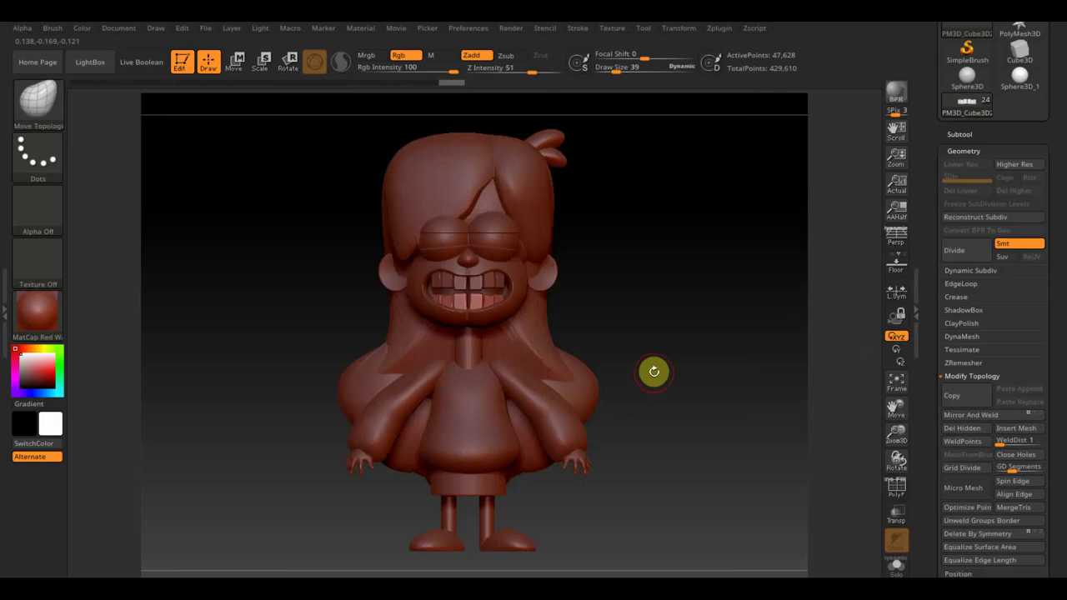